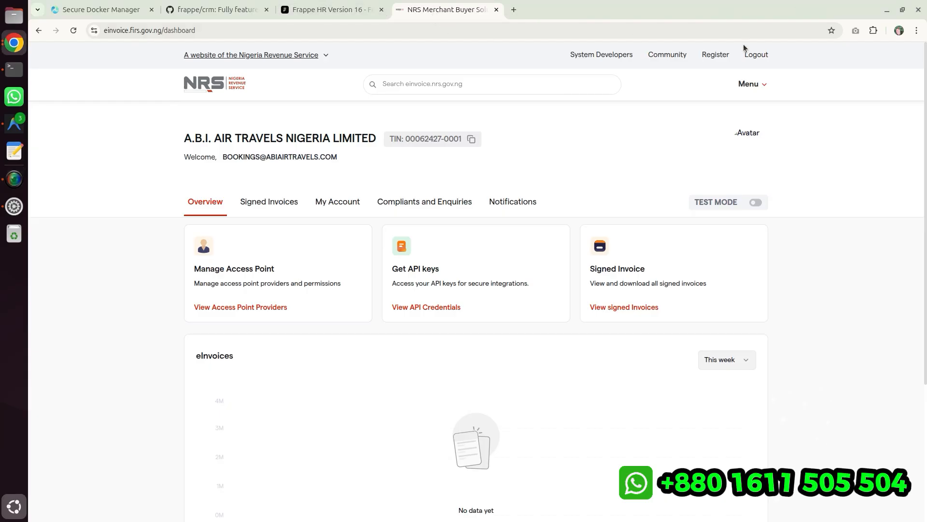
scroll(216, 213, down, 4)
scroll(213, 229, up, 4)
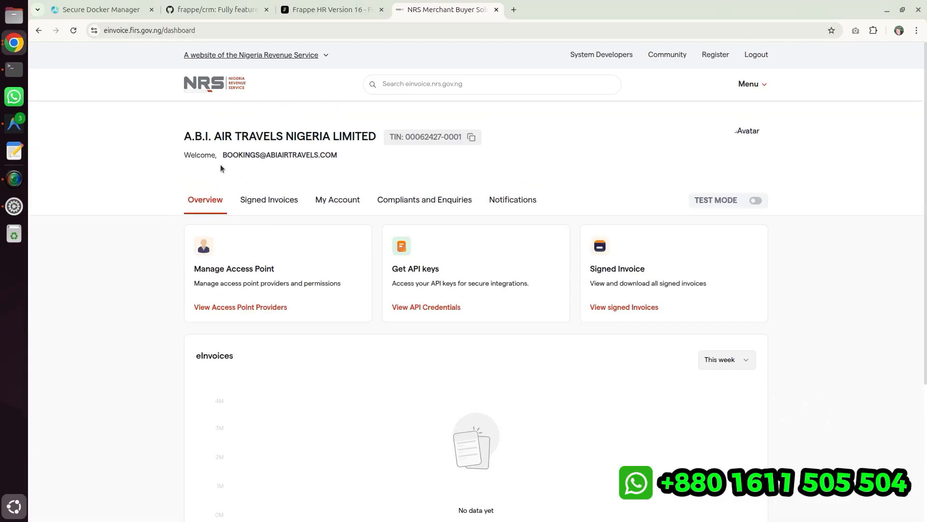
drag(159, 139, 397, 147)
click(399, 161)
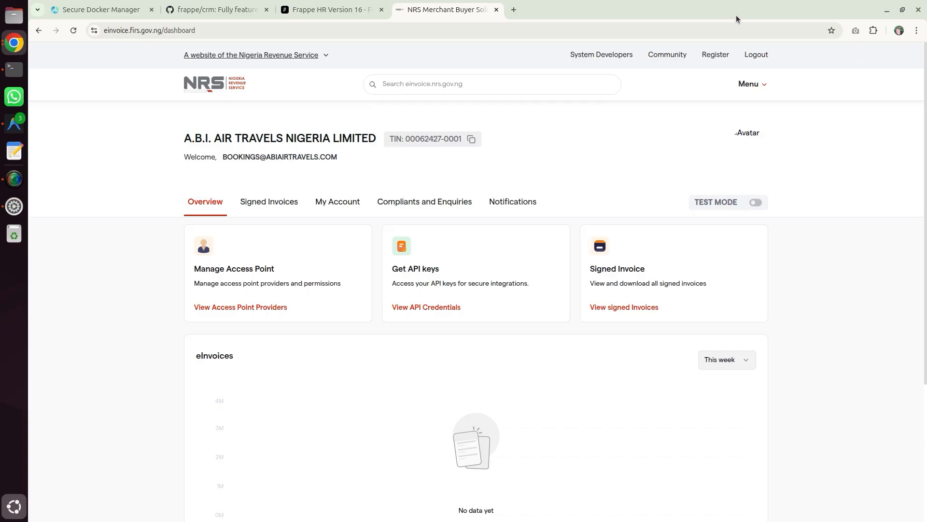
- Tile the NRS portal window beside the ERPNext setup wizard window
drag(736, 15, 1, 105)
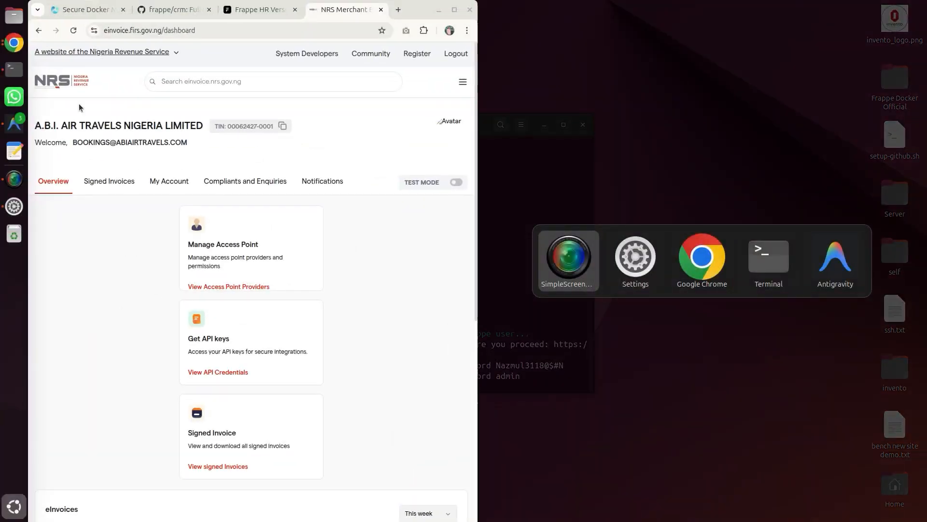
click(703, 257)
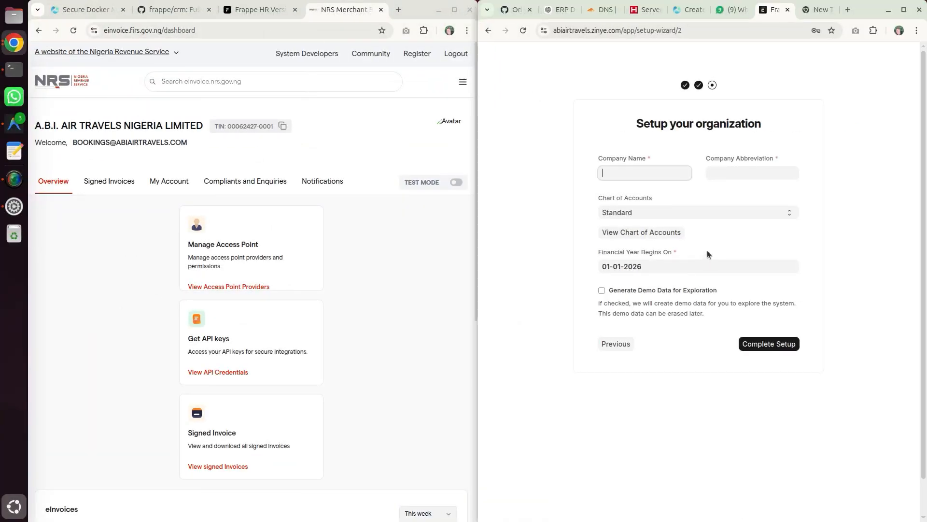
click(844, 107)
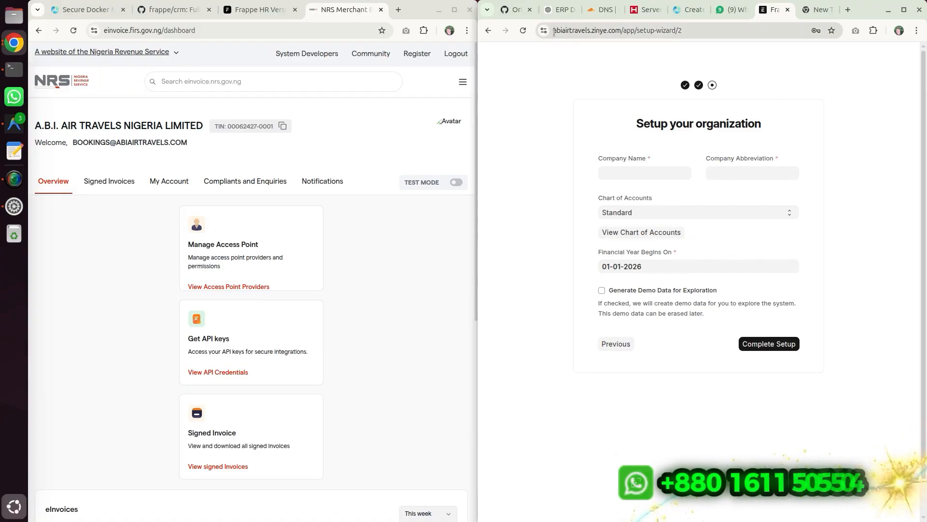
drag(554, 32, 620, 37)
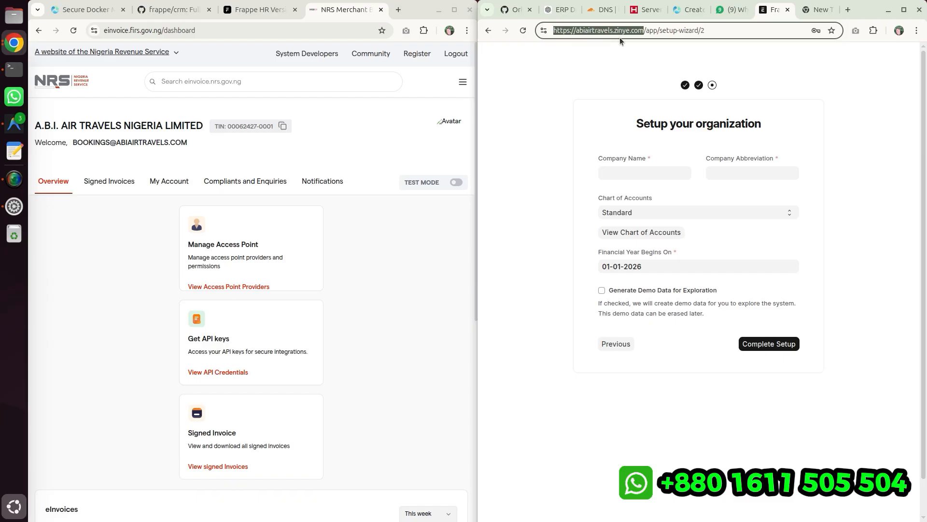
click(645, 52)
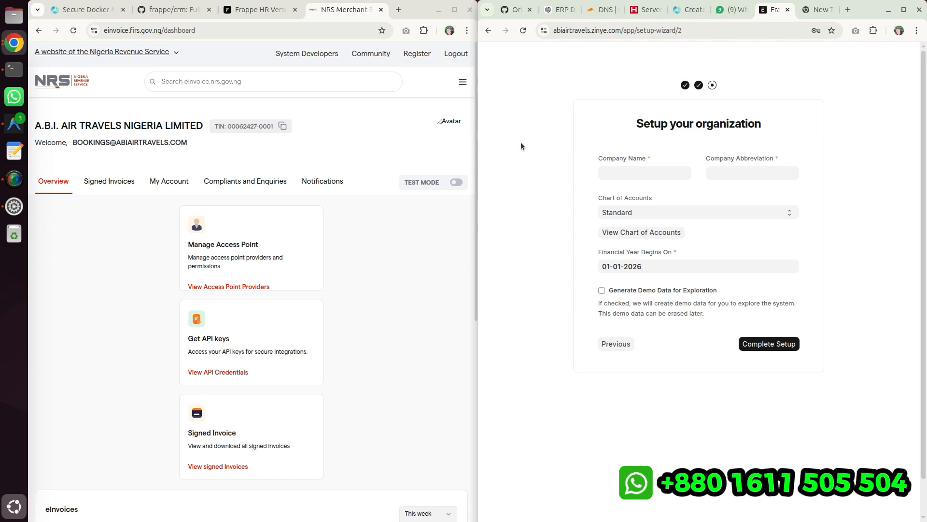
click(93, 241)
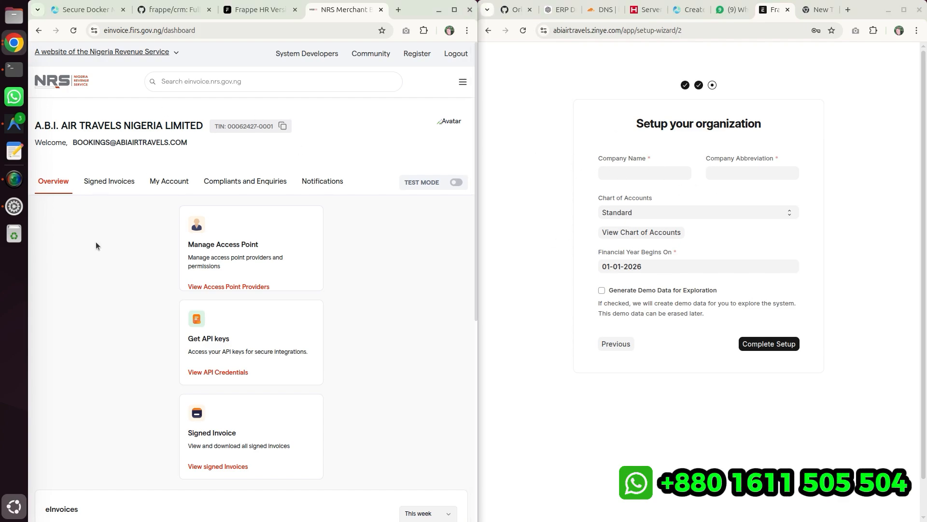
click(71, 32)
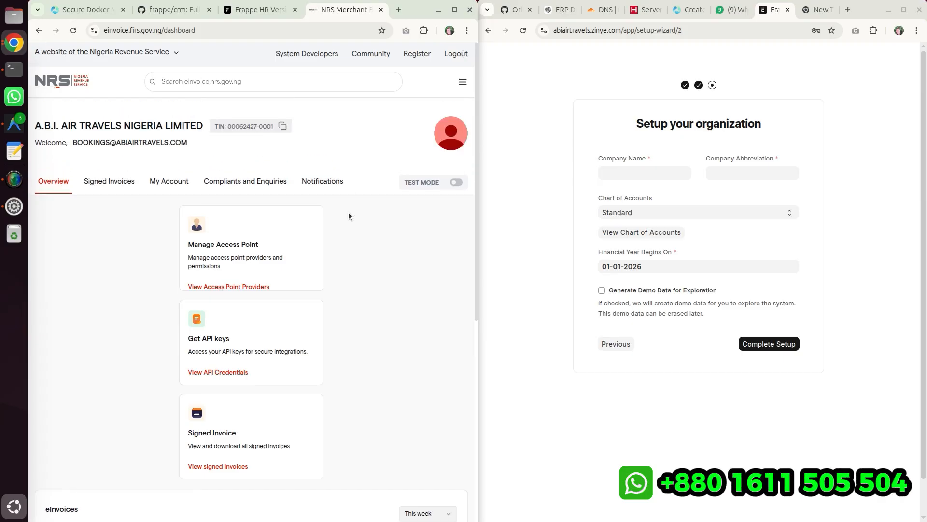
scroll(348, 206, down, 5)
scroll(347, 203, up, 5)
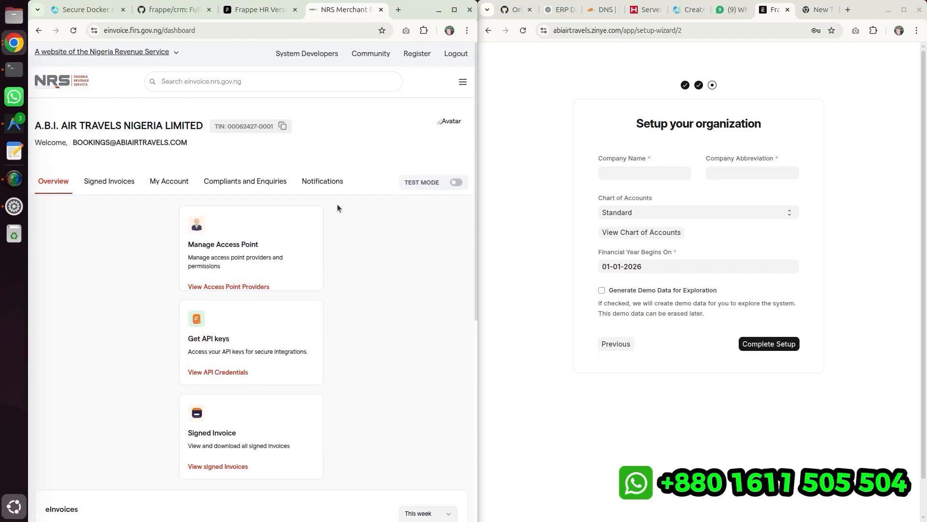
- Open the portal's My Account profile and copy the business name A.B.I. AIR TRAVELS NIGERIA LIMITED
click(162, 183)
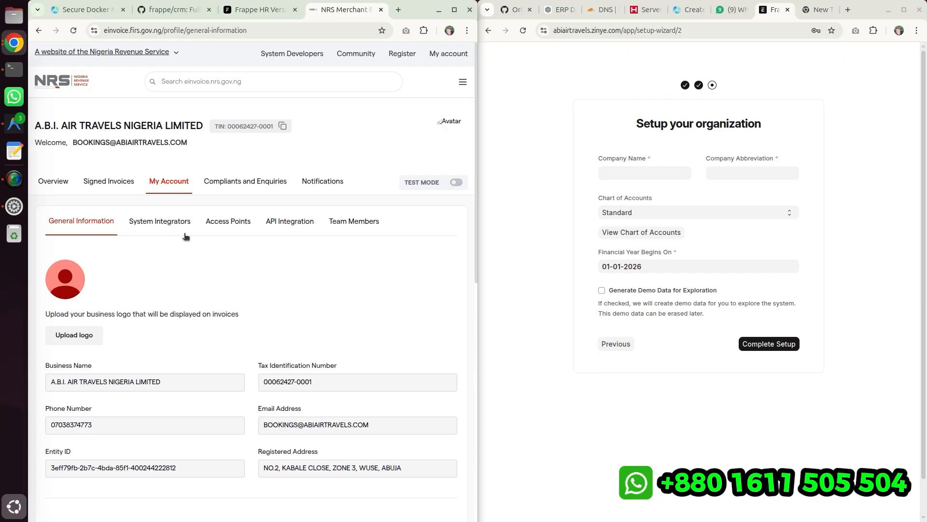
scroll(233, 159, down, 3)
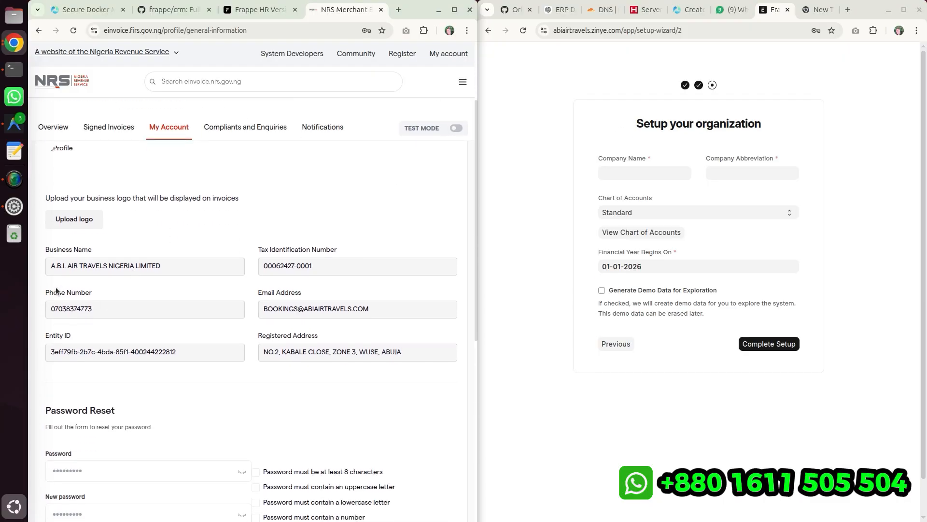
drag(52, 251, 160, 265)
click(96, 250)
right_click(152, 265)
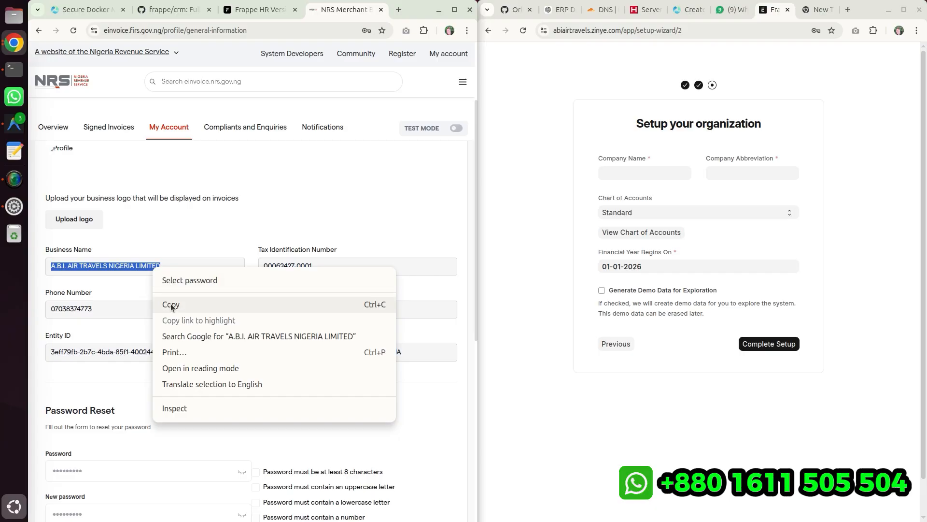
click(171, 305)
- Paste the business name as the Company Name in the setup wizard and complete the setup
click(603, 172)
right_click(603, 174)
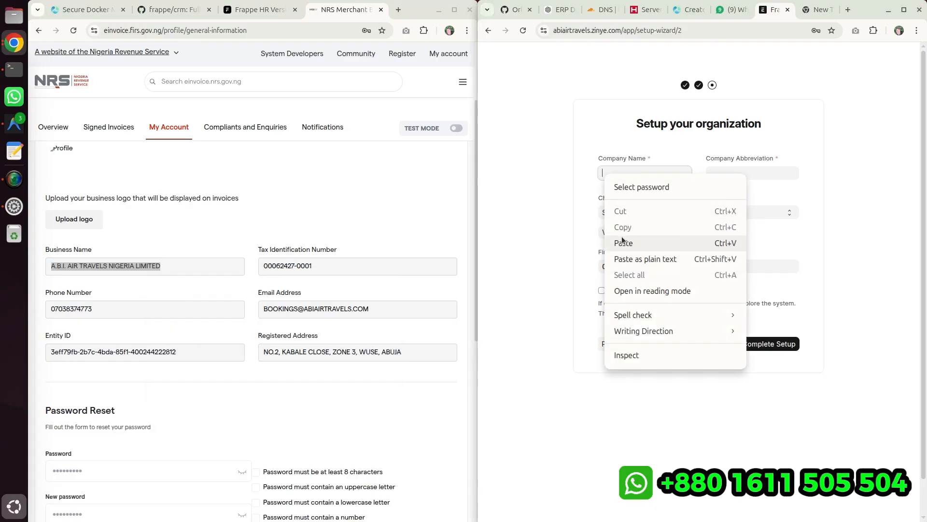
click(623, 242)
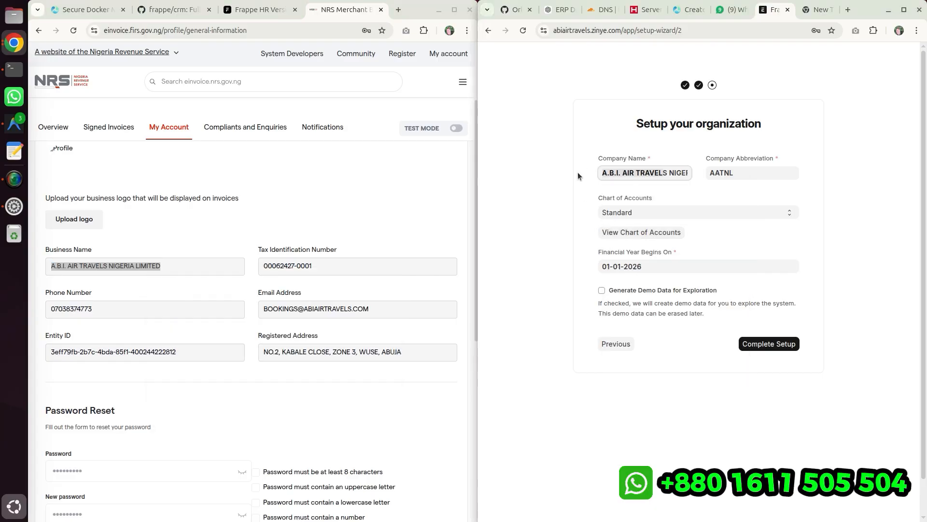
click(619, 174)
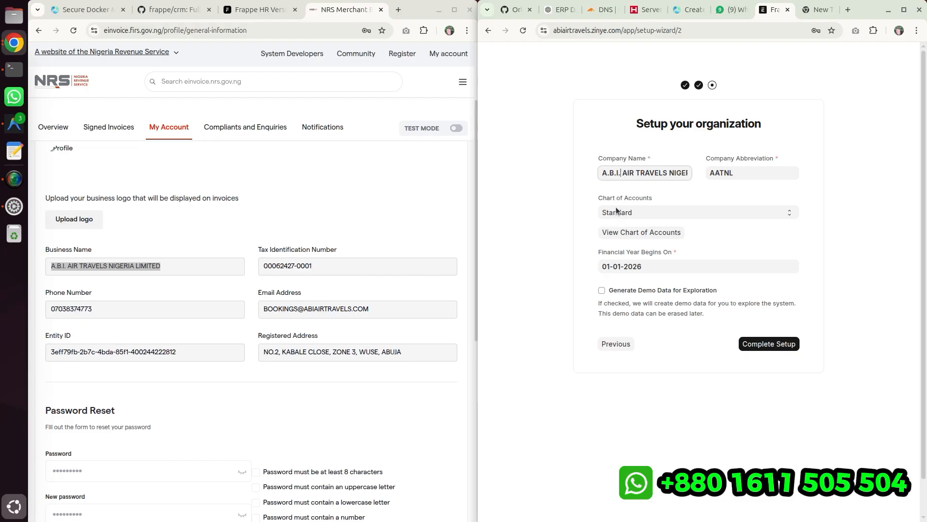
click(769, 344)
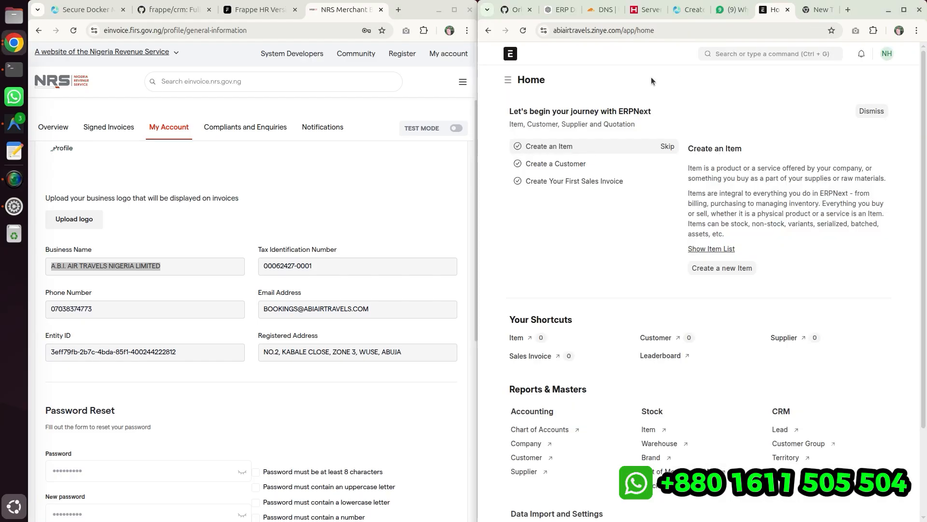
- Dismiss the getting-started panel on the ERPNext home page
click(871, 111)
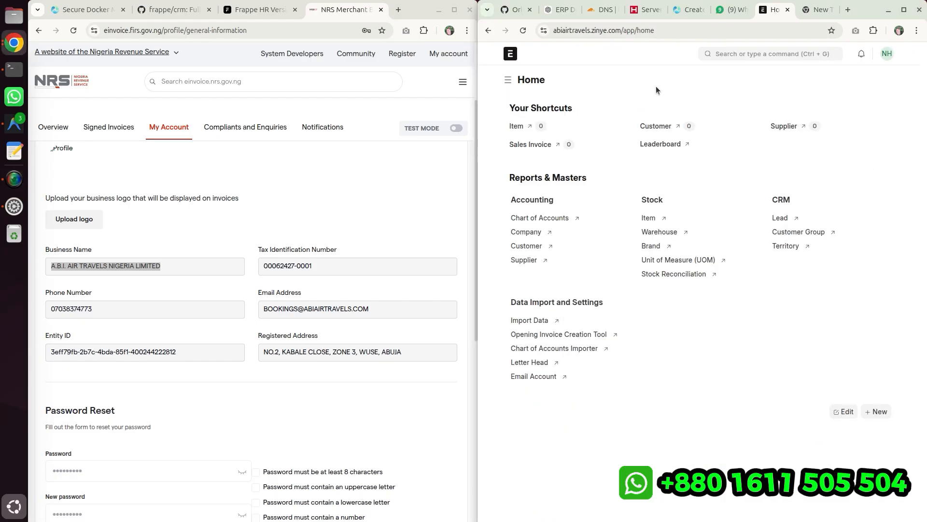
click(507, 80)
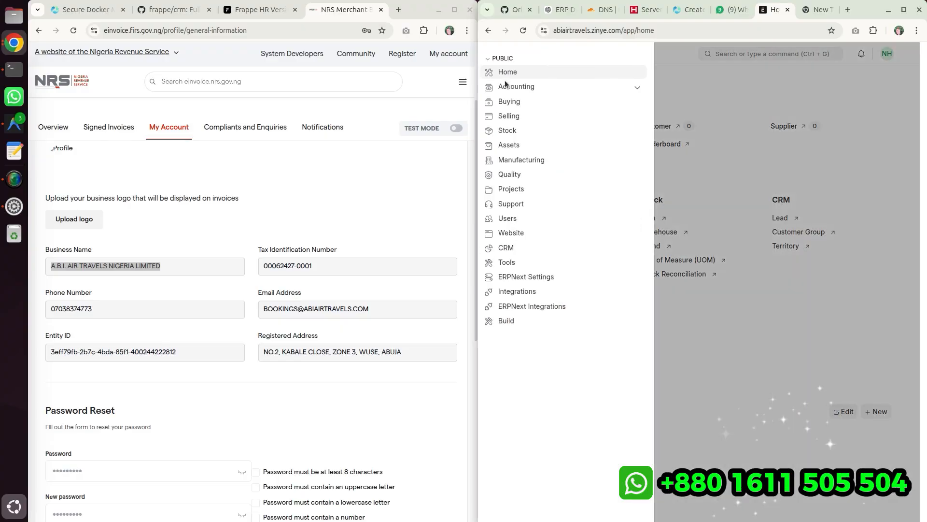
click(691, 369)
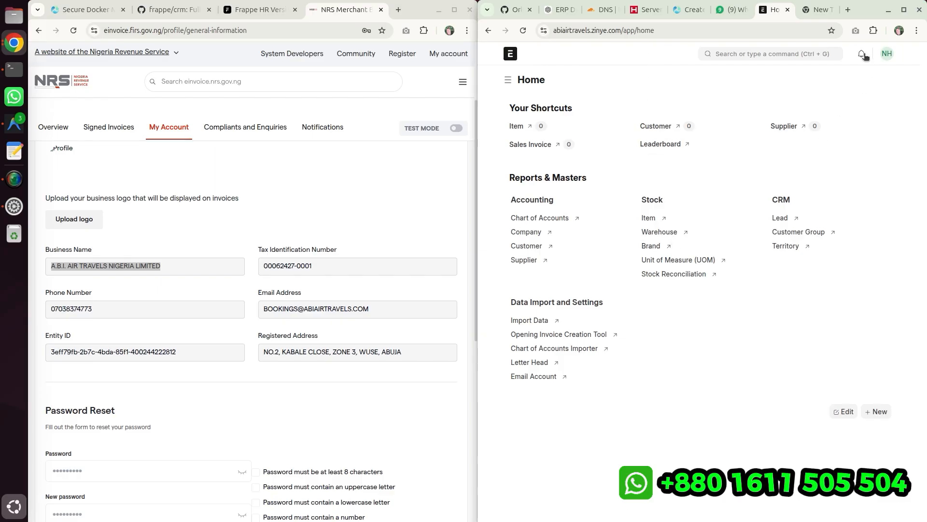
click(886, 56)
click(751, 79)
- Maximize the ERPNext window and open the About dialog to check the installed app versions
click(904, 9)
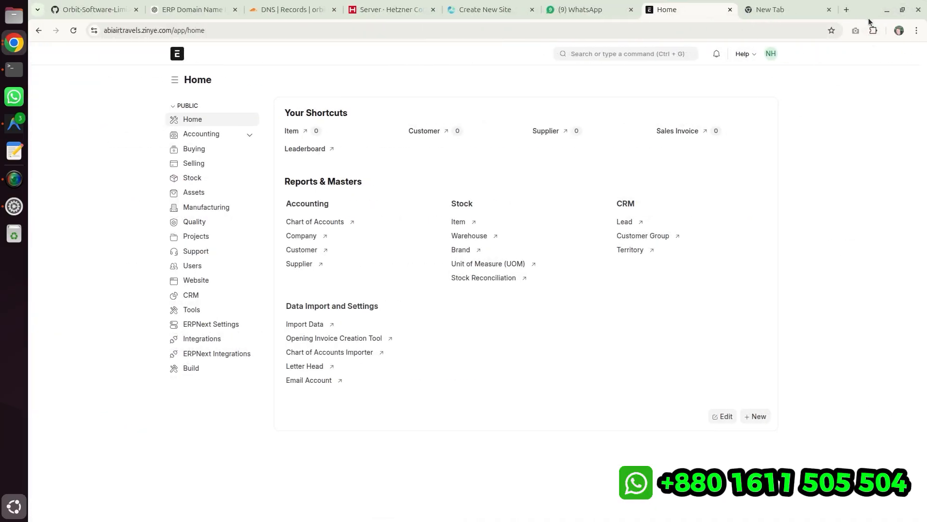
click(754, 54)
click(700, 123)
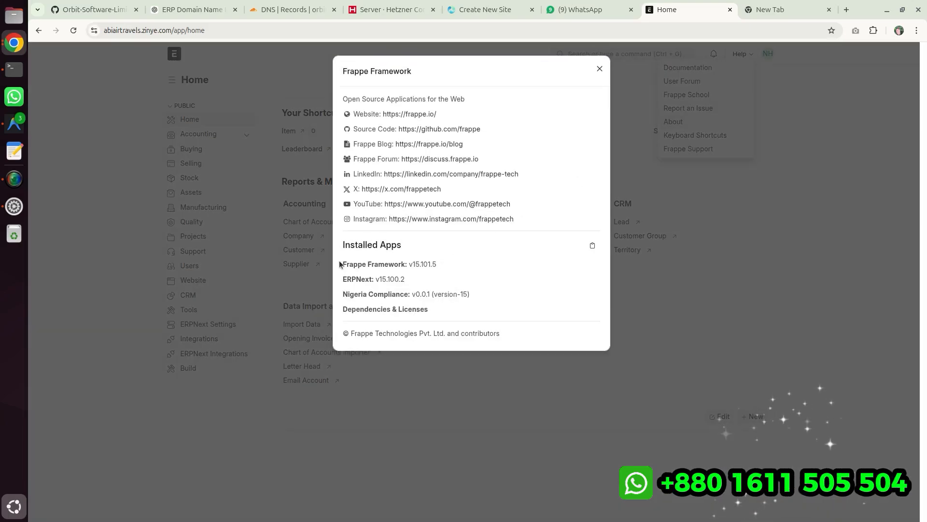
drag(341, 265, 443, 264)
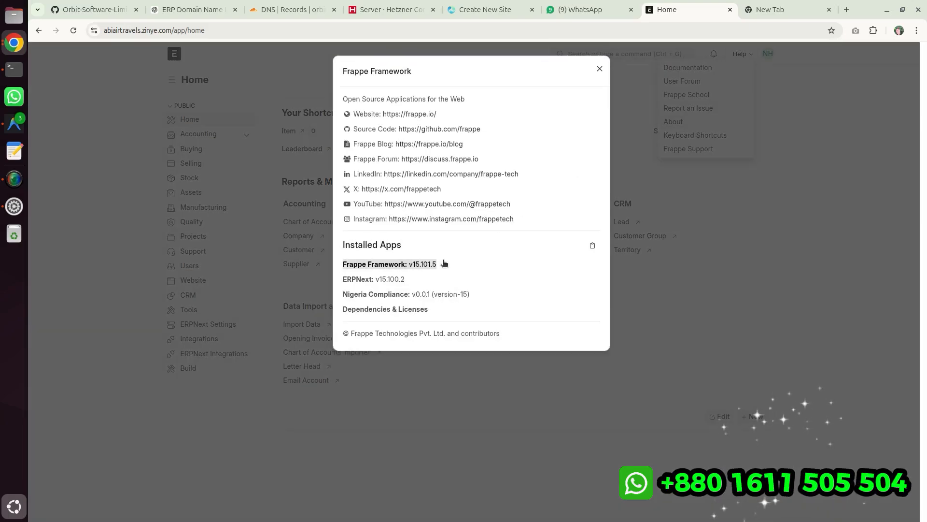
click(341, 267)
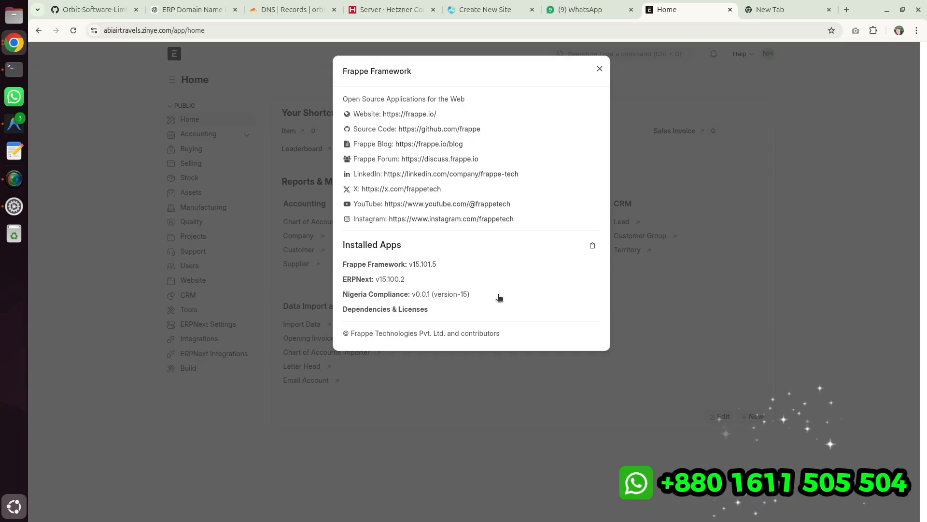
drag(341, 295, 487, 311)
click(486, 317)
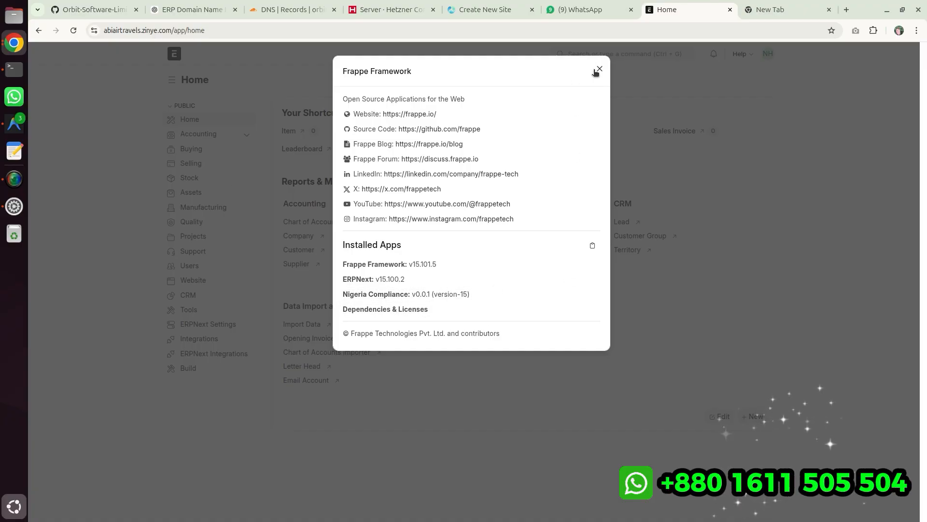
- Switch to the Docker manager, open App Update and review the nigeria_compliance git log
click(902, 10)
click(77, 9)
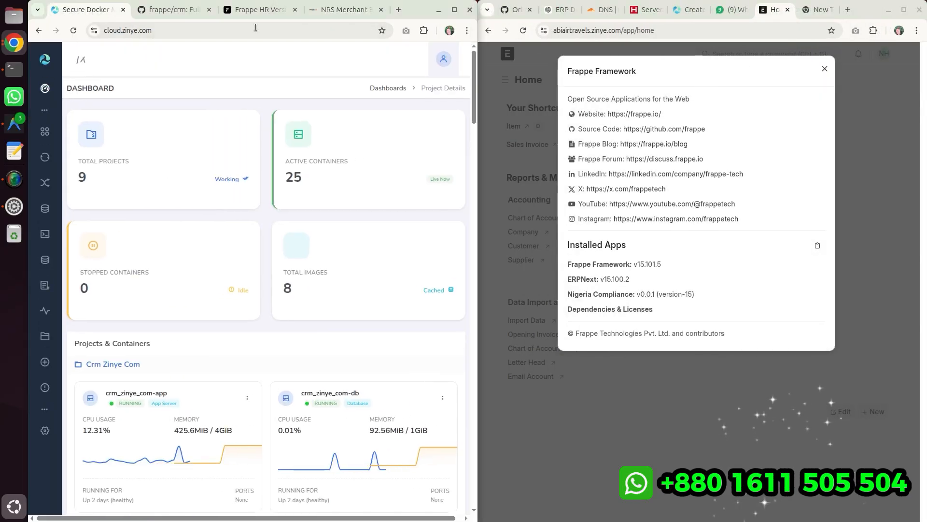
click(456, 14)
scroll(300, 238, down, 9)
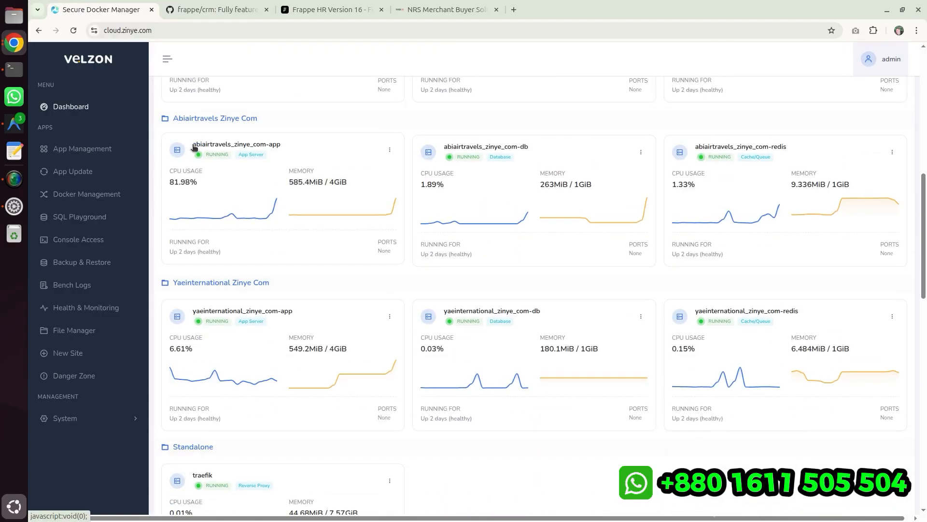
drag(201, 145, 213, 146)
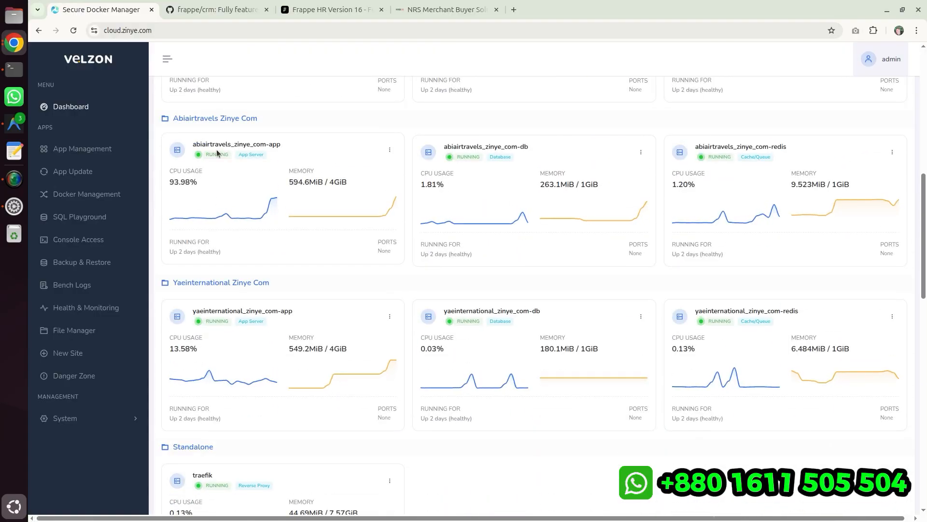
click(72, 177)
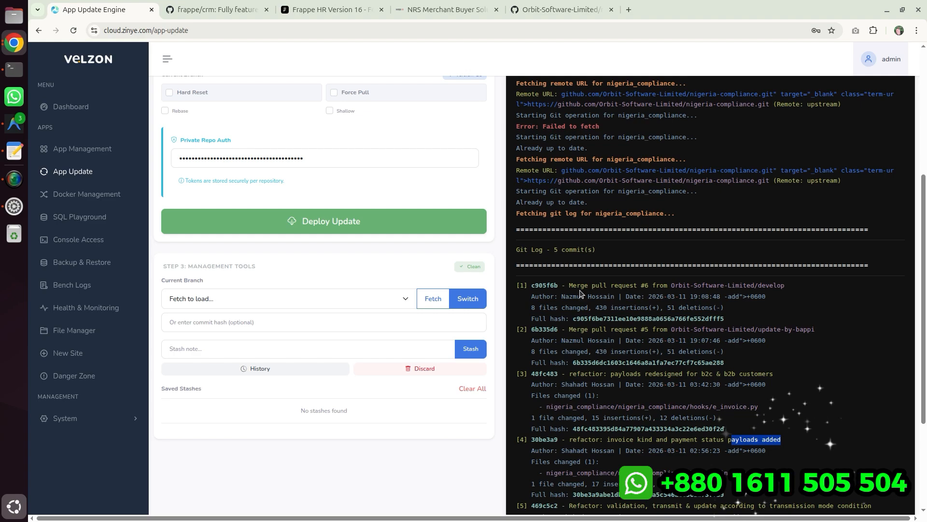
drag(572, 375, 772, 375)
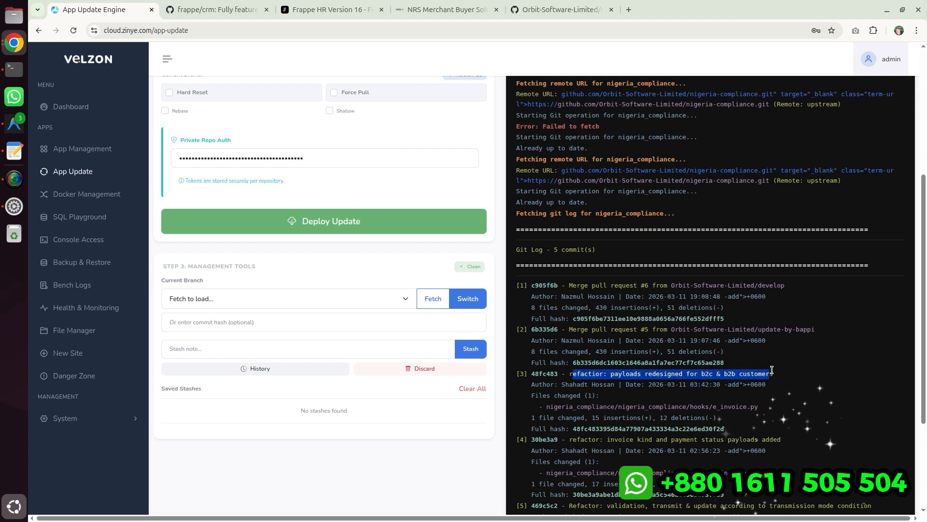
scroll(727, 346, up, 4)
scroll(727, 346, up, 1)
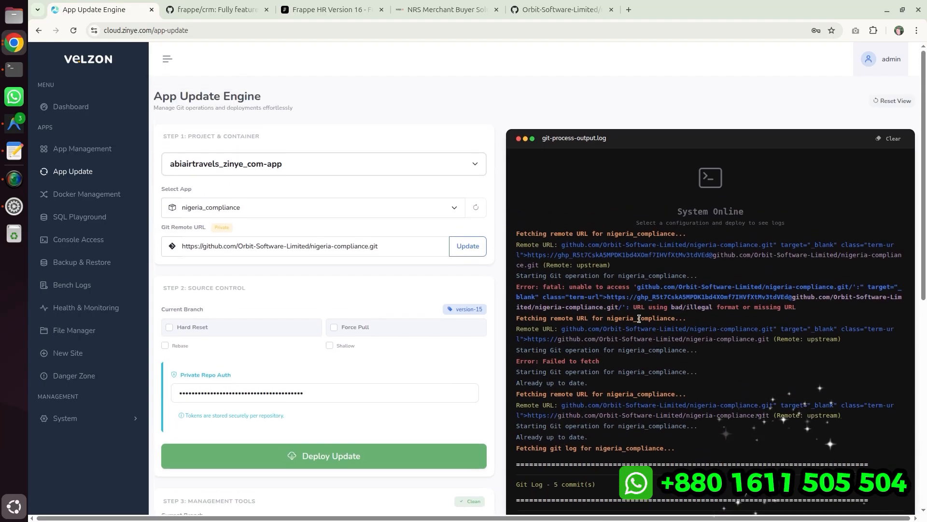
- Run Migration on the abiairtravels_zinye_com-app container from App Management
click(70, 153)
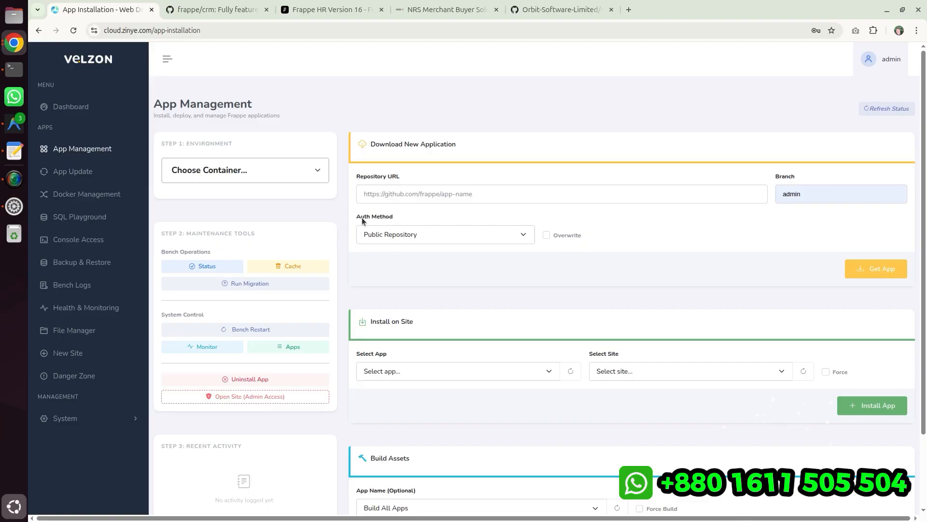
click(265, 166)
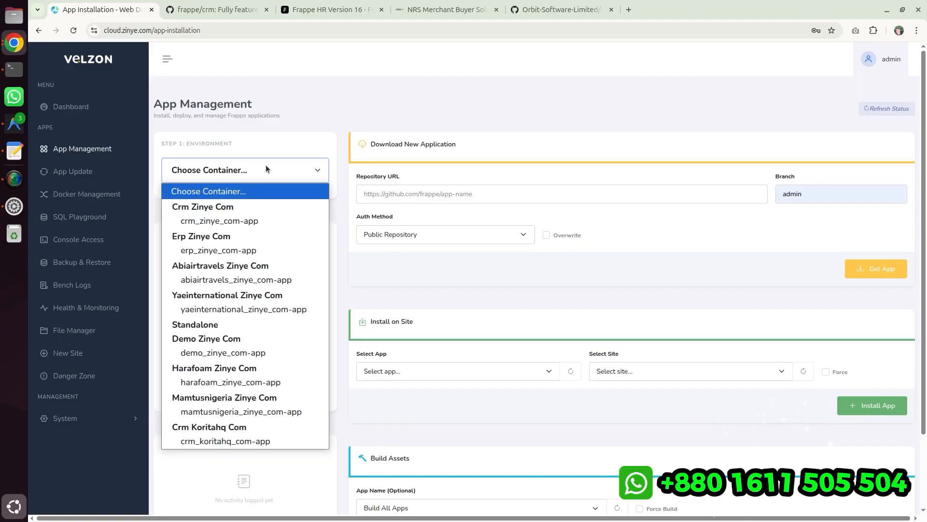
click(242, 279)
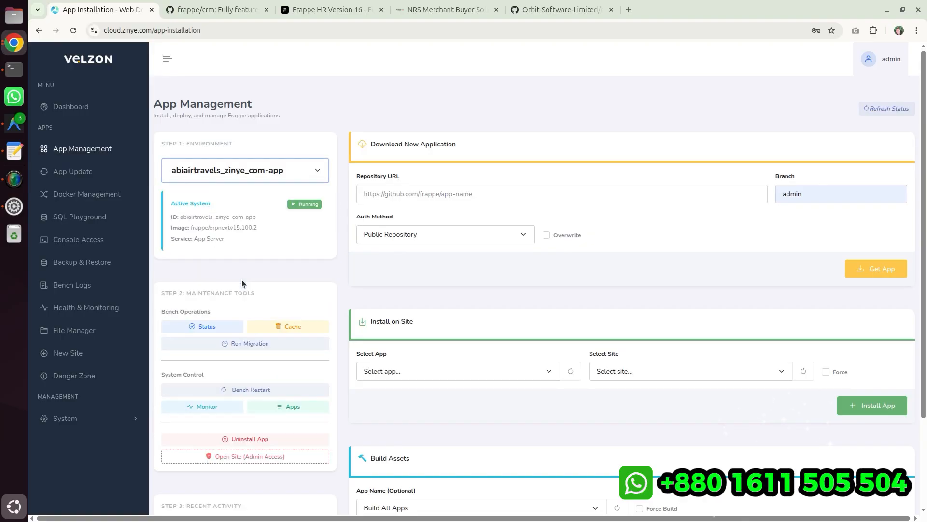
click(207, 330)
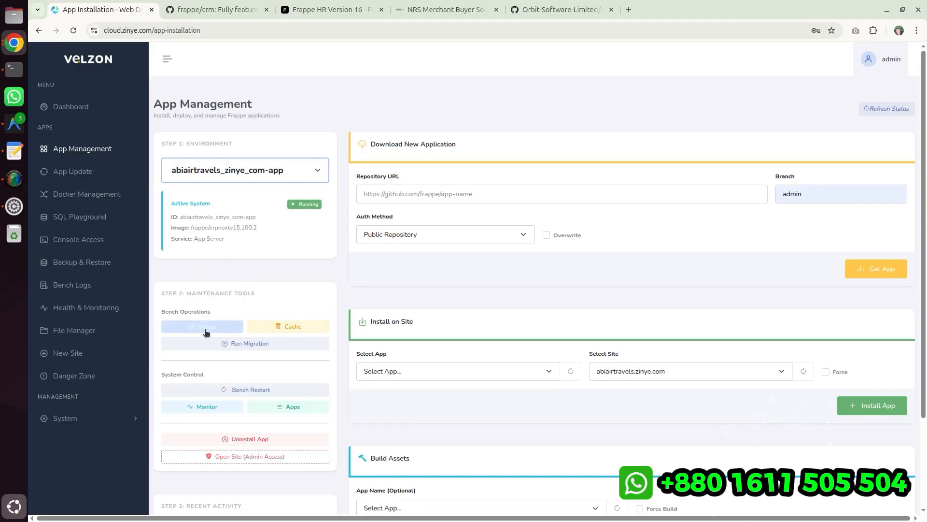
- Run the migration on the app container again and close the completion dialog
click(234, 344)
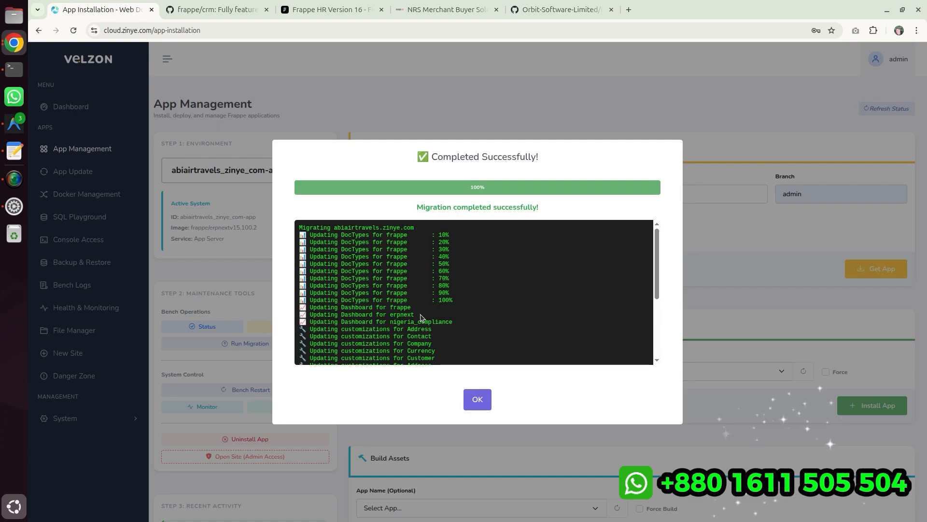
click(477, 399)
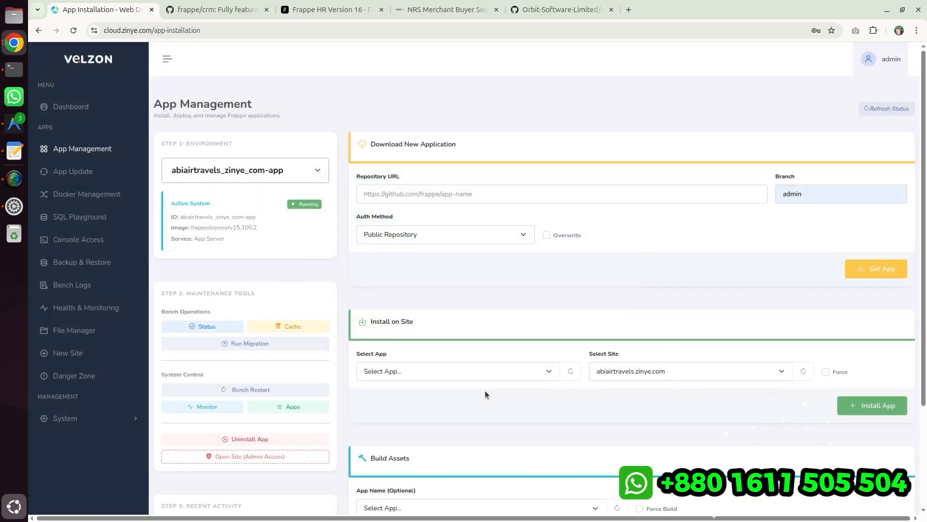
- Close the ERPNext About dialog and reload the ERPNext home page beside the Docker manager
click(903, 9)
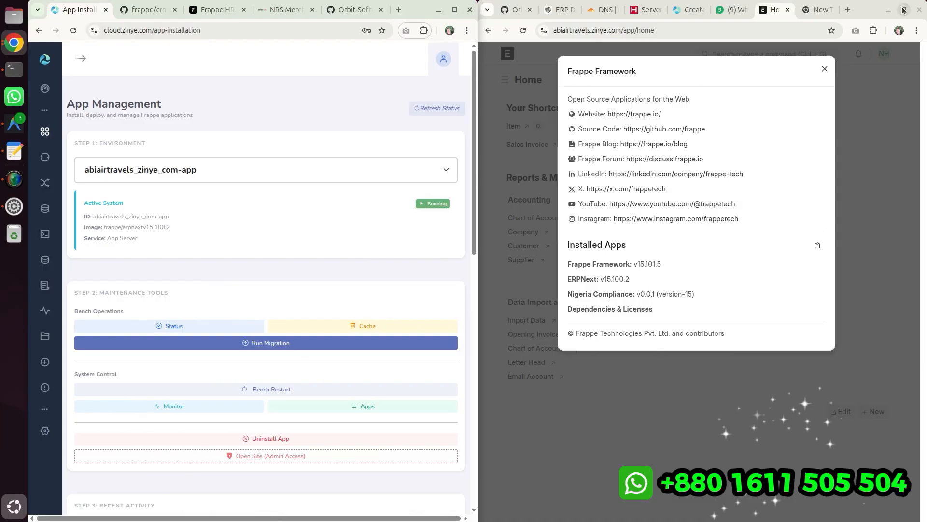
click(824, 69)
click(524, 31)
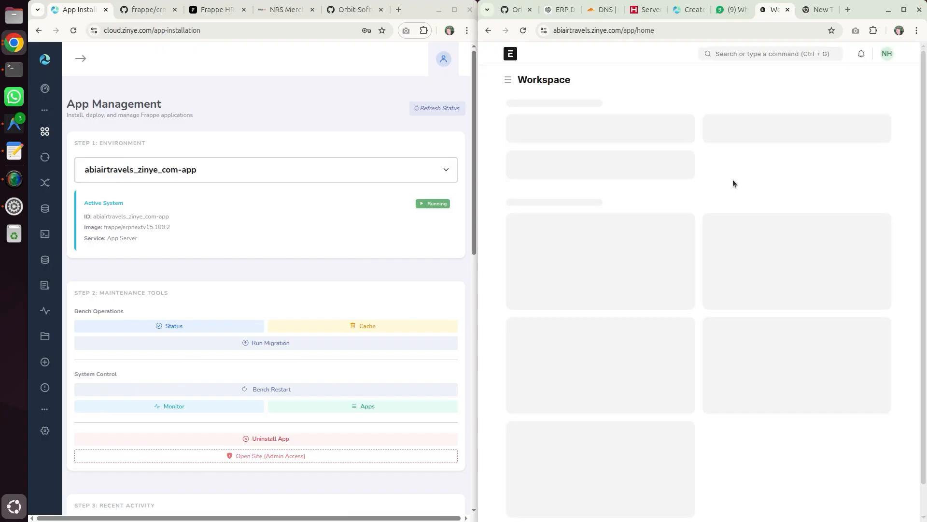
- Clear the bench cache and restart the bench, closing the success dialog
click(388, 324)
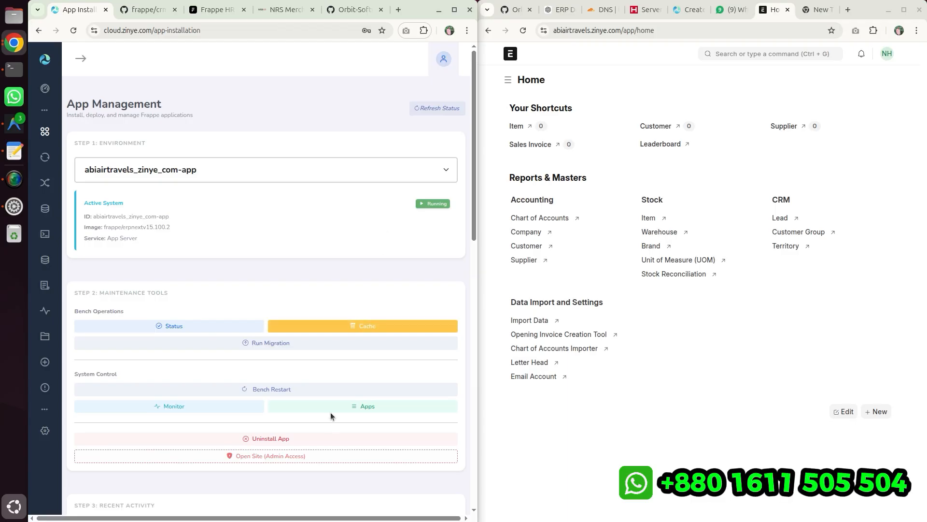
click(280, 389)
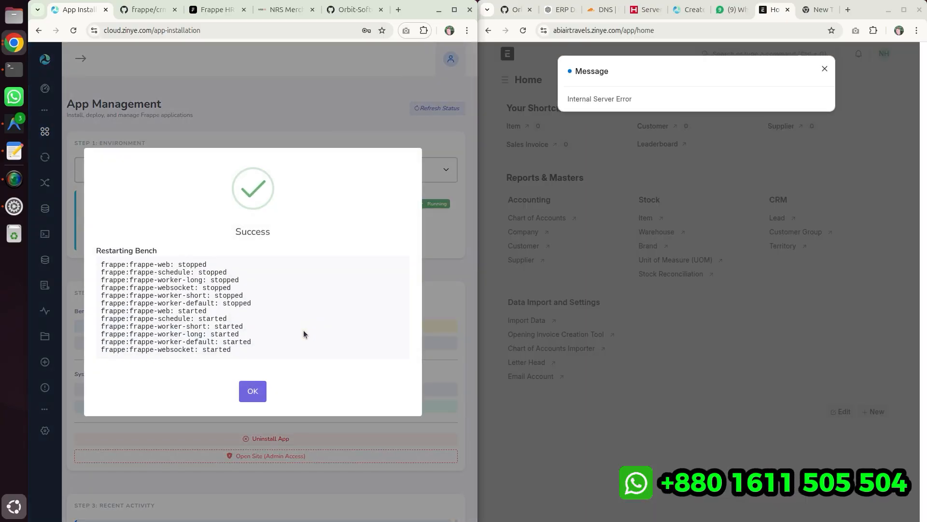
click(253, 391)
click(545, 79)
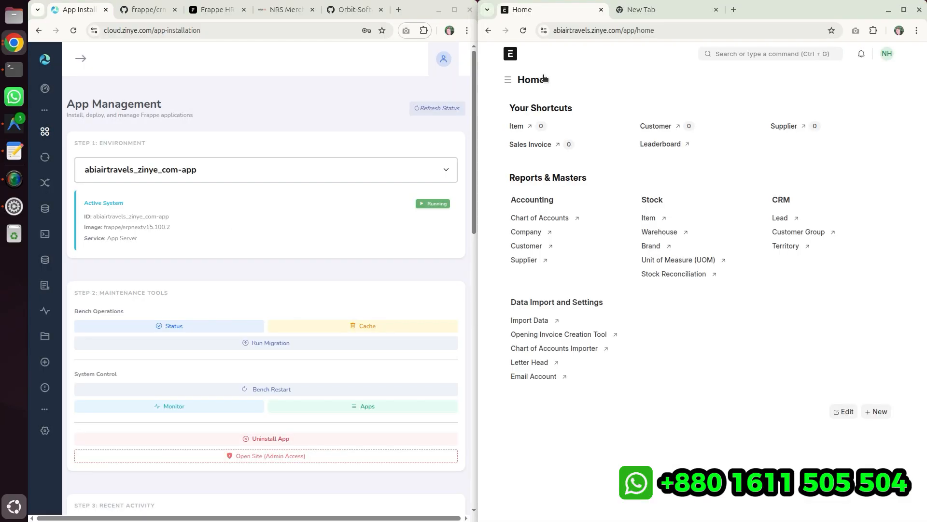
scroll(192, 165, down, 3)
scroll(190, 162, up, 3)
click(287, 9)
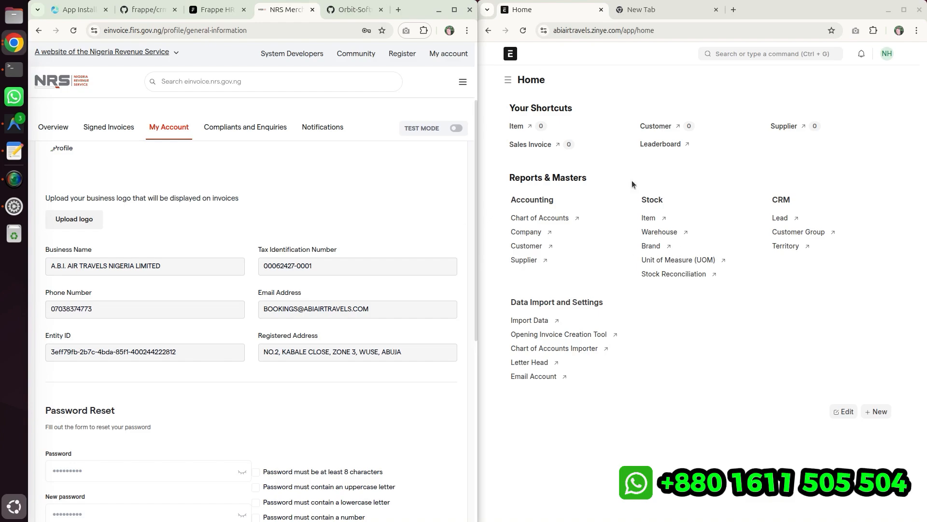
click(772, 54)
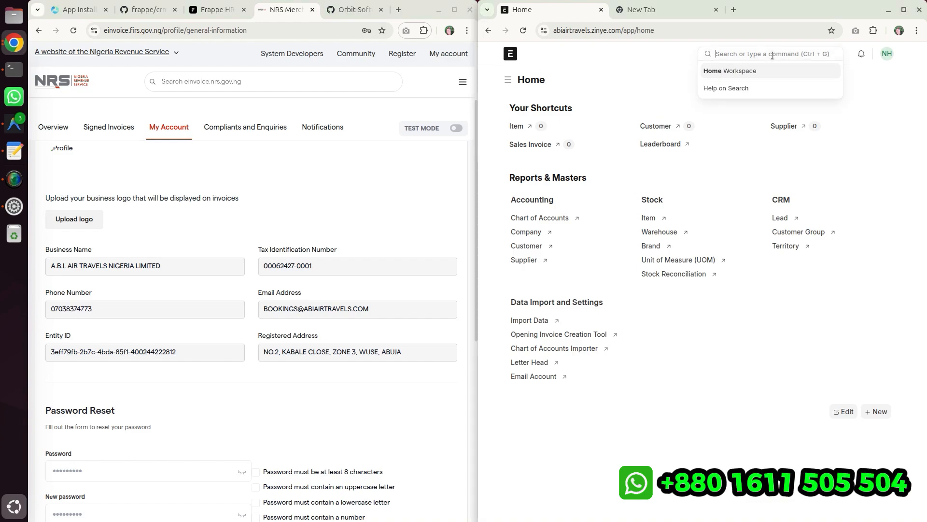
- Open the Accounting workspace and dismiss its accounts and taxes setup panel
click(904, 10)
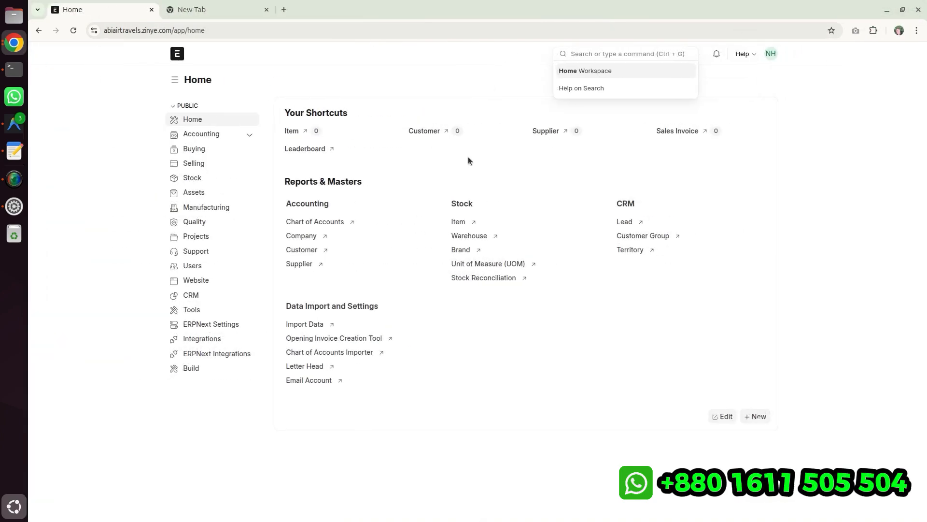
click(771, 54)
click(735, 117)
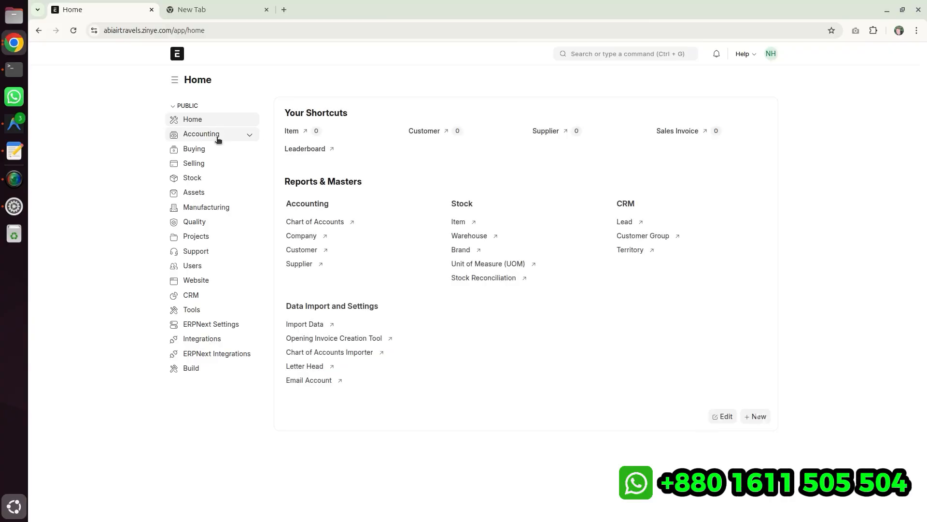
click(217, 139)
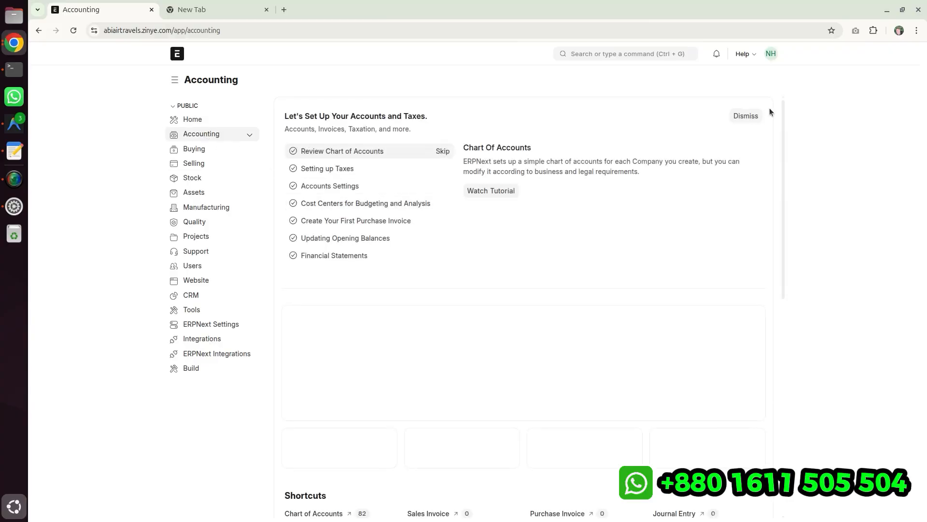
click(753, 115)
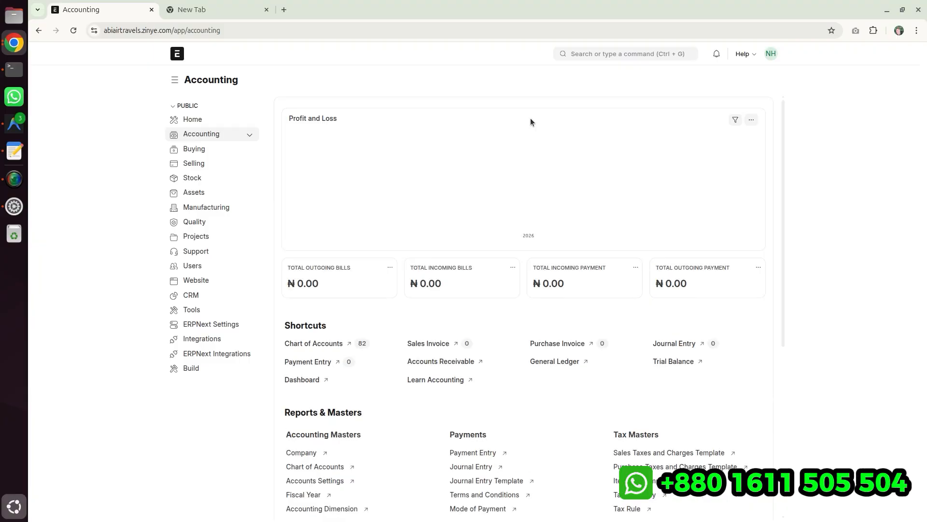
- Search for company, open the A.B.I. AIR TRAVELS NIGERIA LIMITED record and review its e-Invoice Integration tab
click(620, 53)
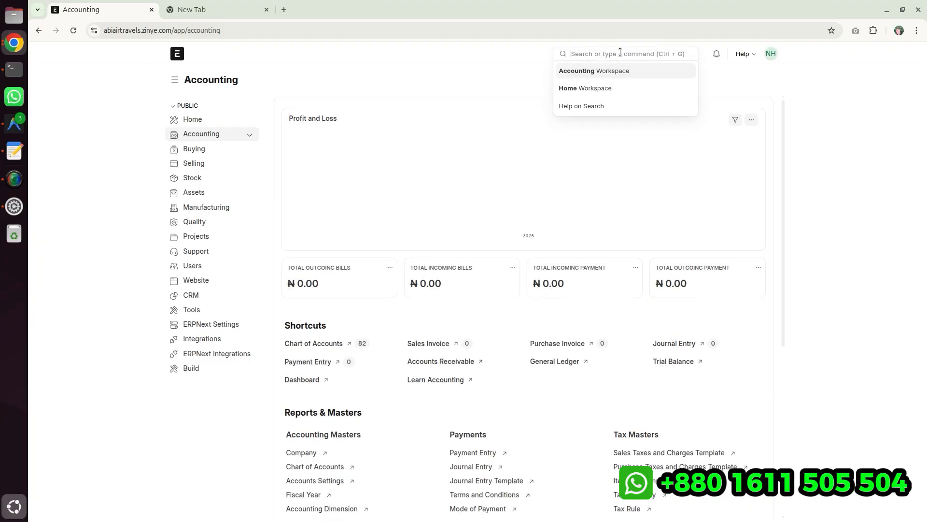
text(company)
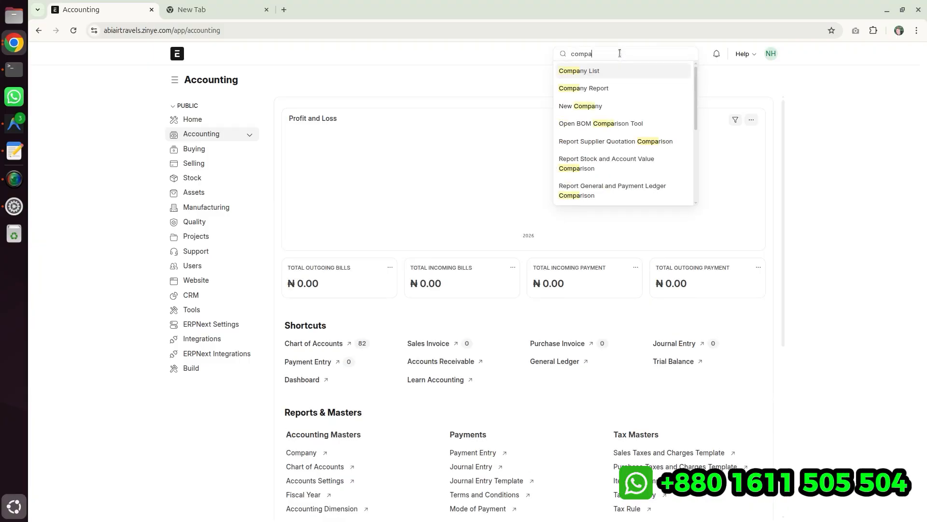
key(Return)
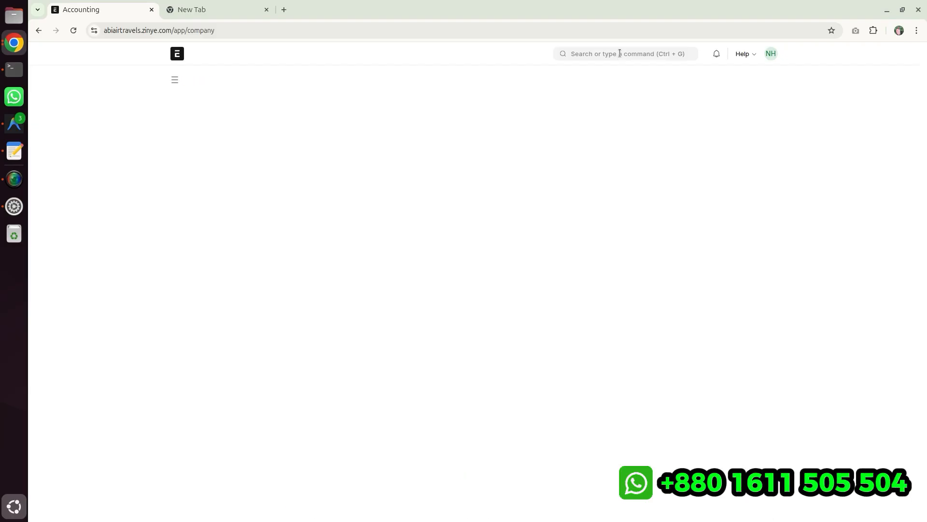
click(385, 154)
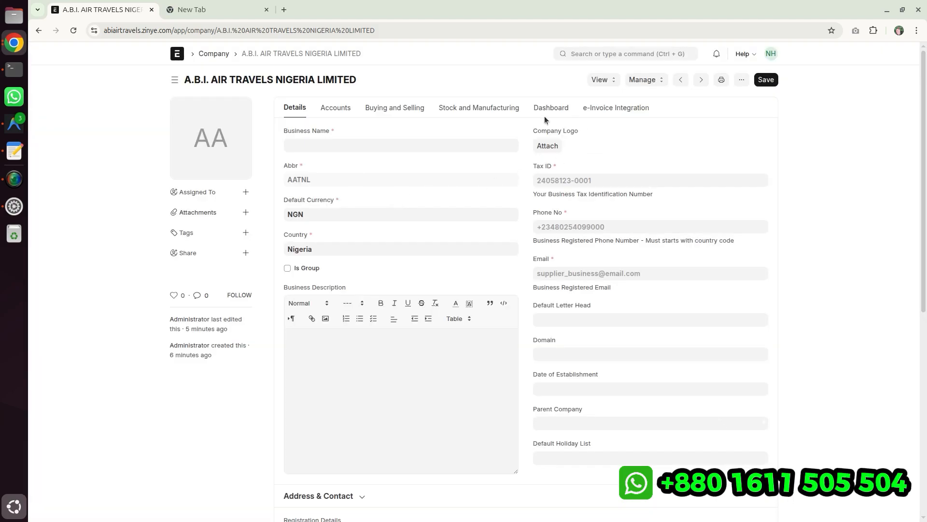
scroll(652, 382, down, 7)
scroll(667, 288, up, 6)
scroll(646, 299, up, 1)
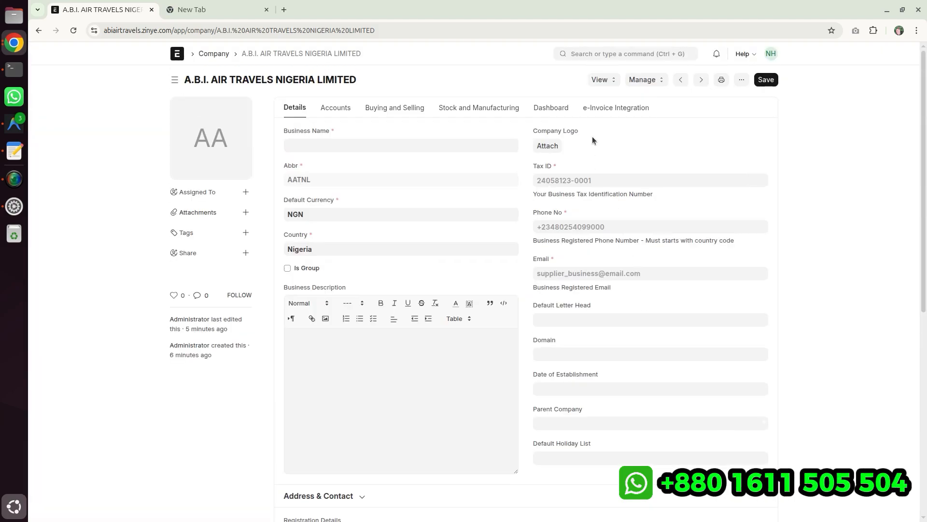
click(609, 106)
scroll(366, 294, down, 3)
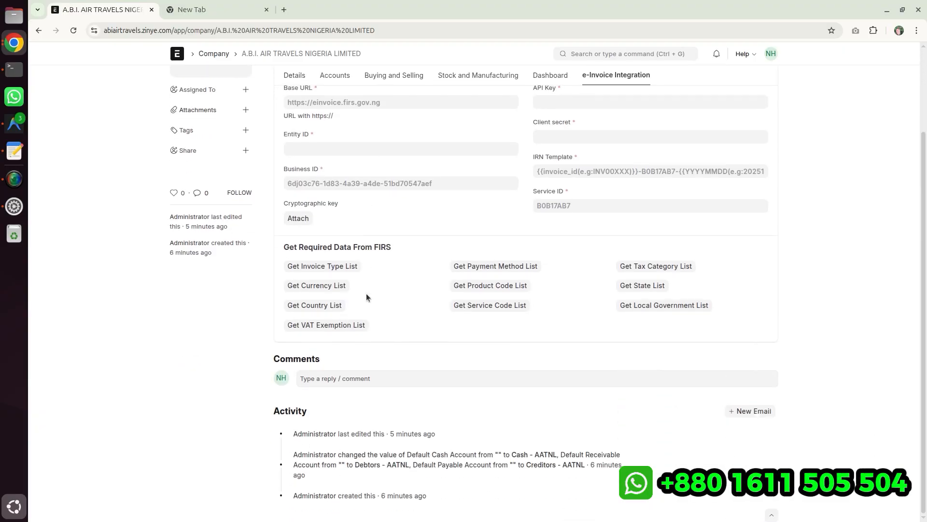
scroll(367, 296, up, 3)
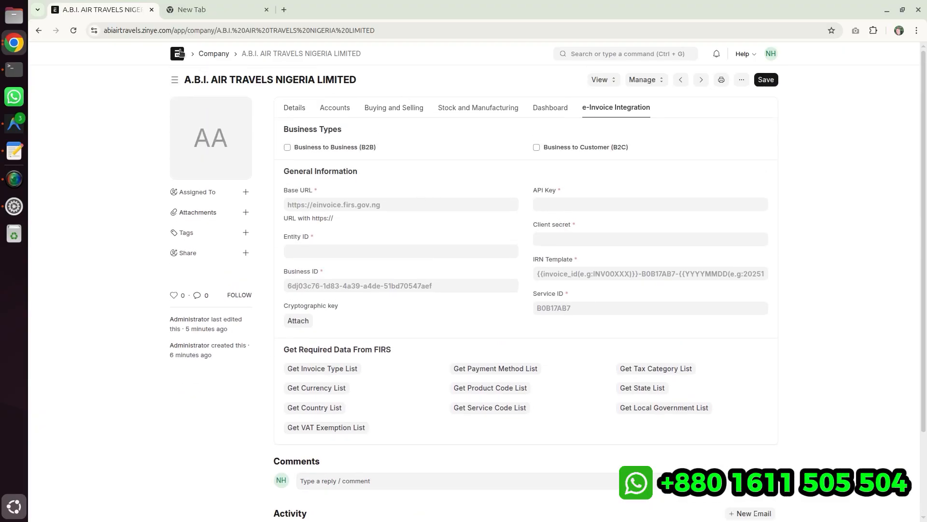
- Reopen the company record through the Company Tree
click(211, 54)
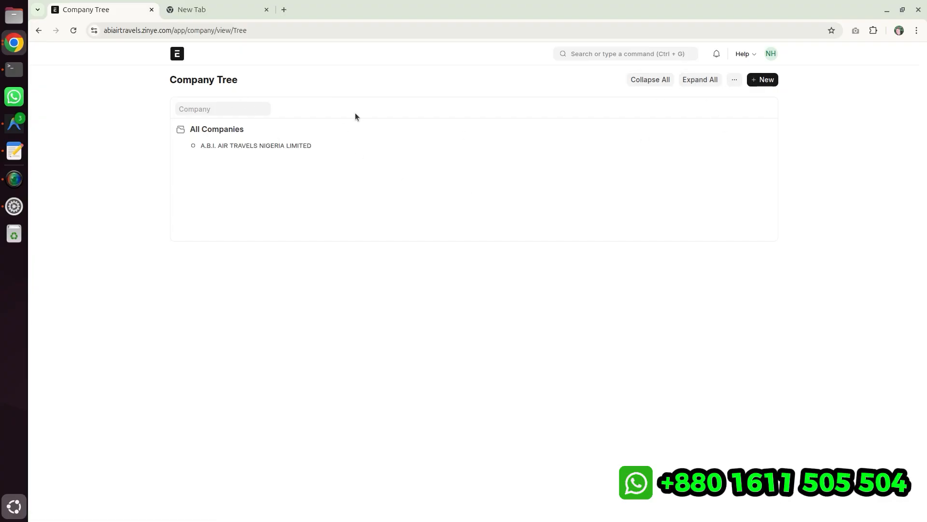
click(232, 146)
click(338, 145)
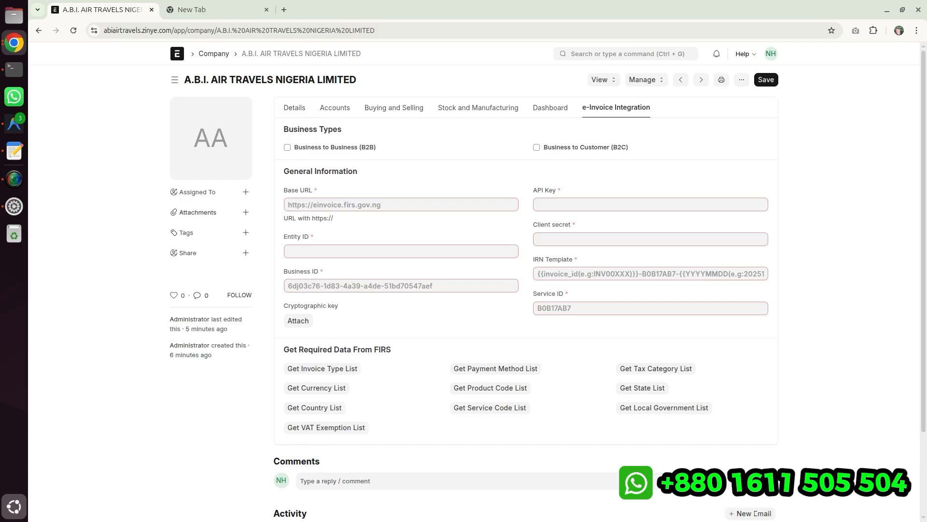
- Copy the business name from the NRS merchant profile into the company's Business Name field
click(903, 10)
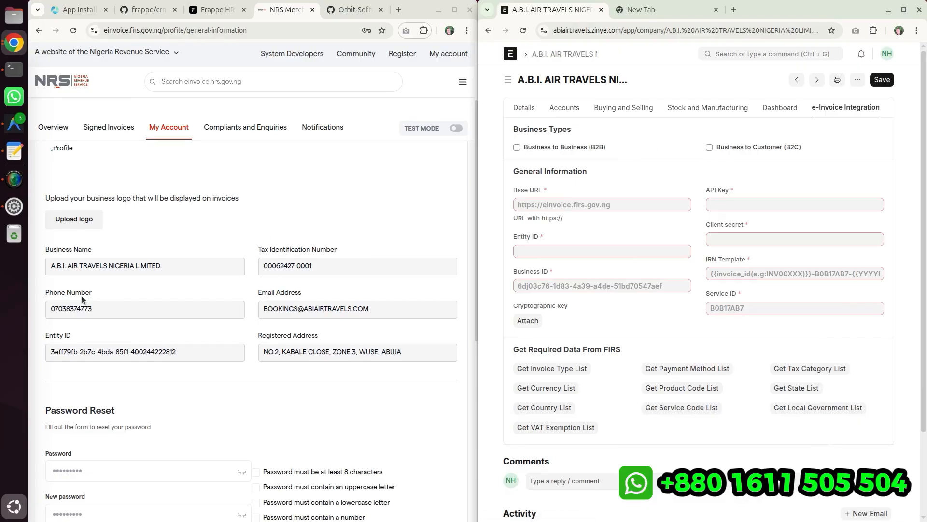
drag(48, 266, 164, 271)
key(ctrl+c)
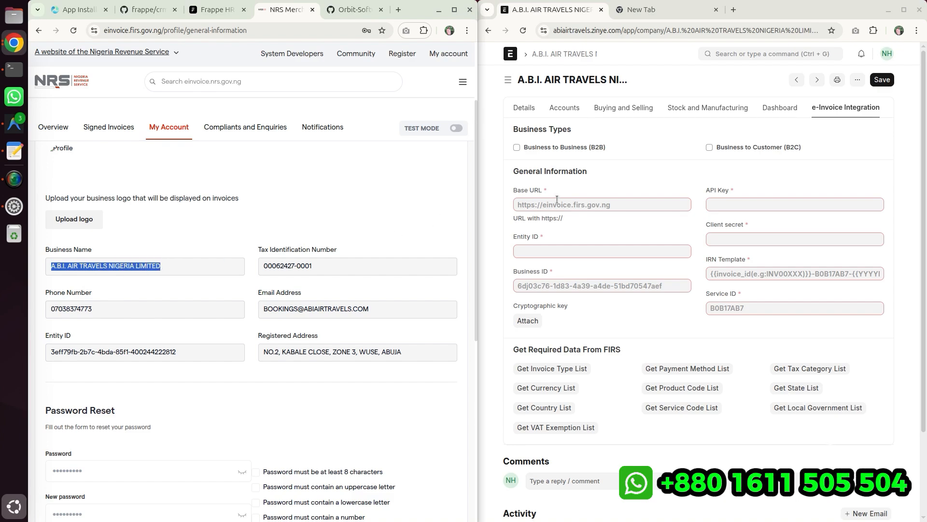
click(542, 170)
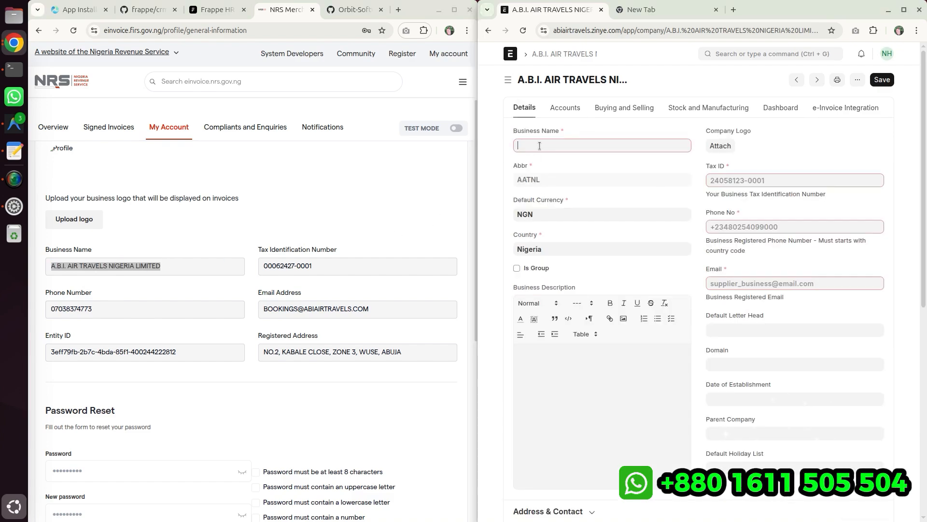
key(ctrl+v)
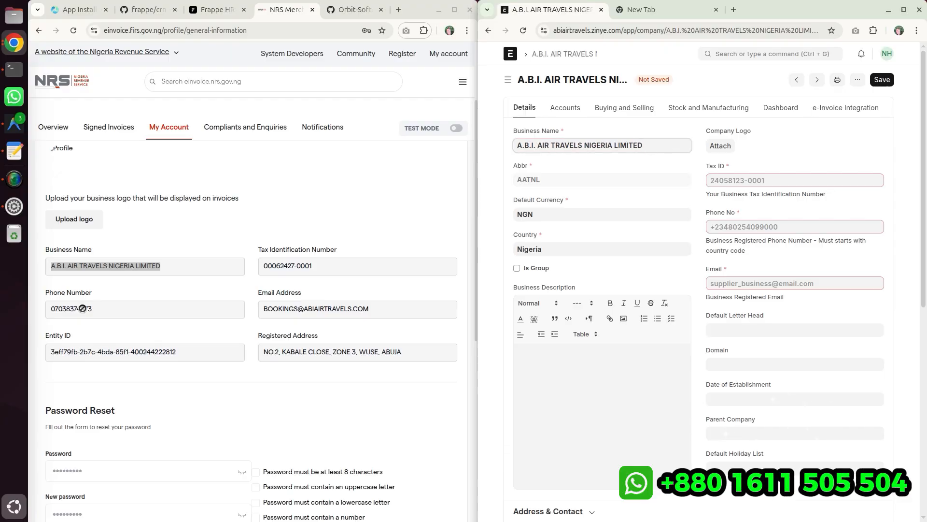
- Copy the phone number from the NRS profile and enter it in the company's Phone No with the +234 prefix
drag(48, 309, 118, 312)
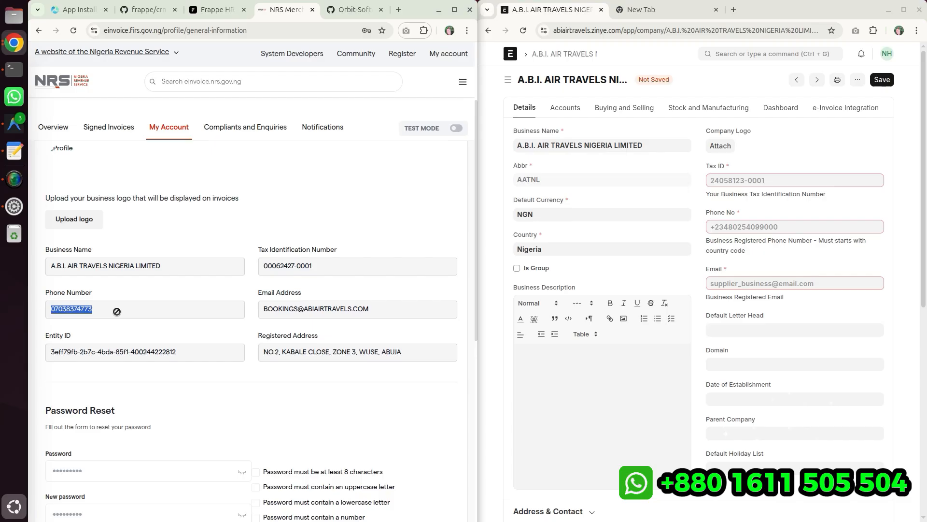
right_click(85, 314)
click(104, 349)
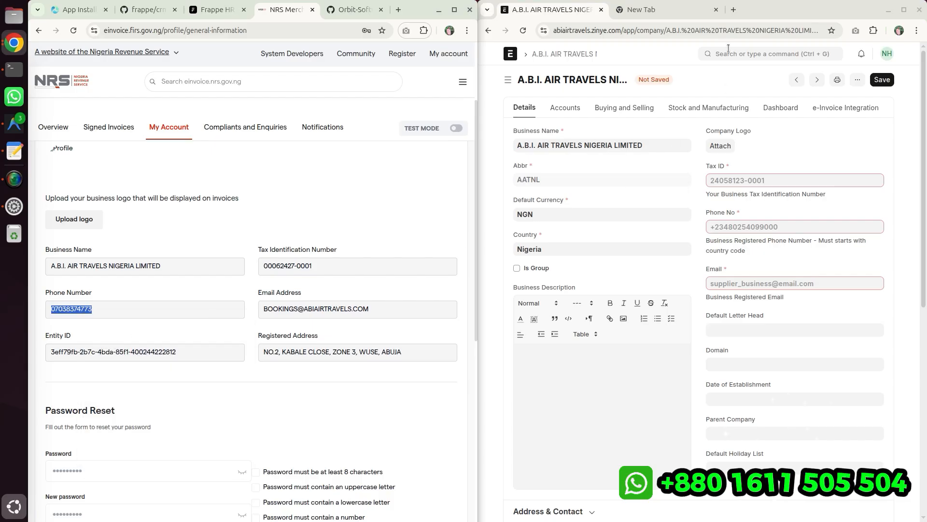
click(733, 10)
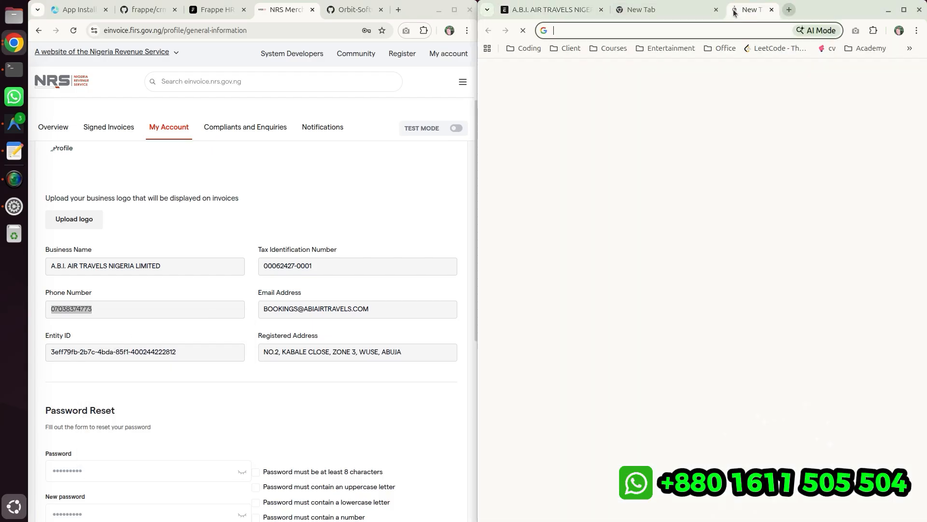
click(830, 10)
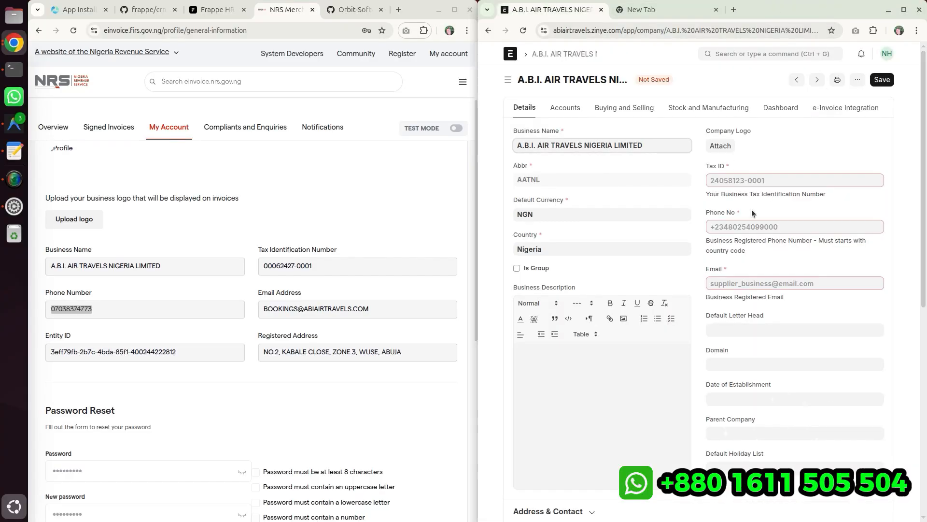
click(735, 227)
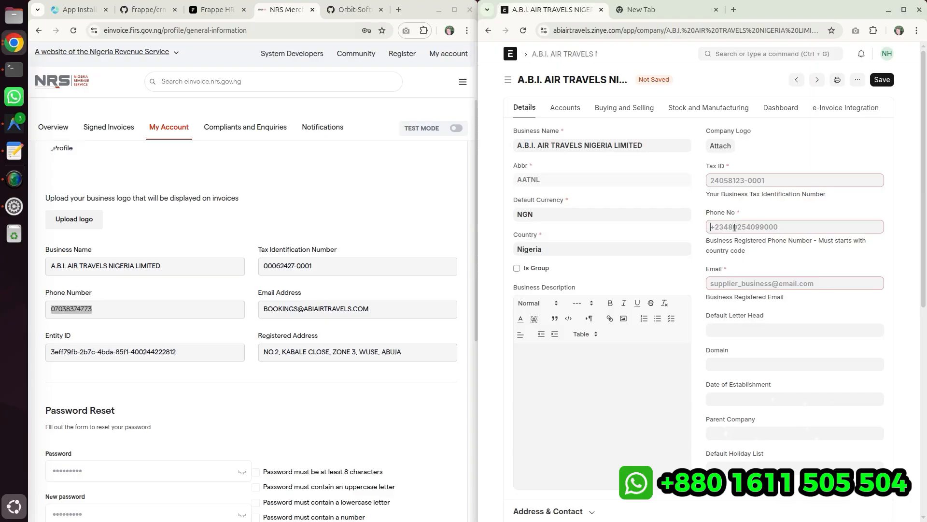
text(+)
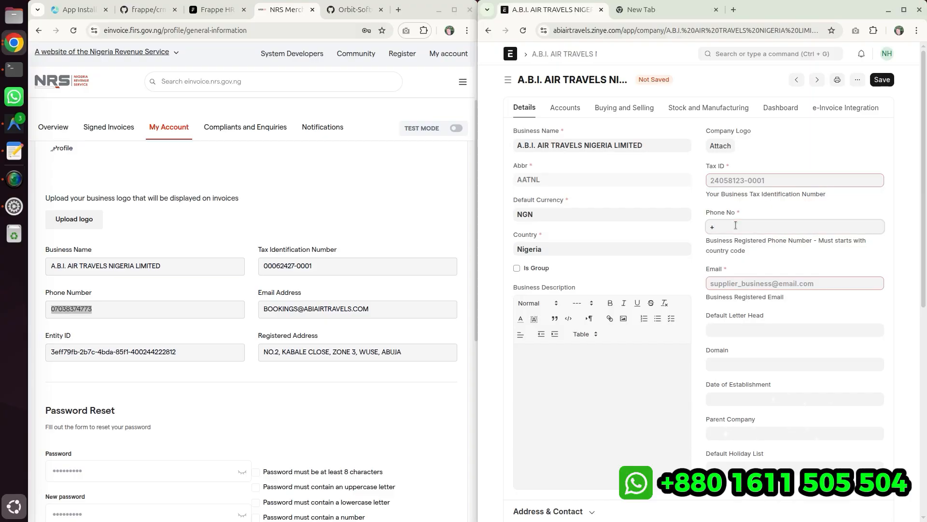
key(BackSpace)
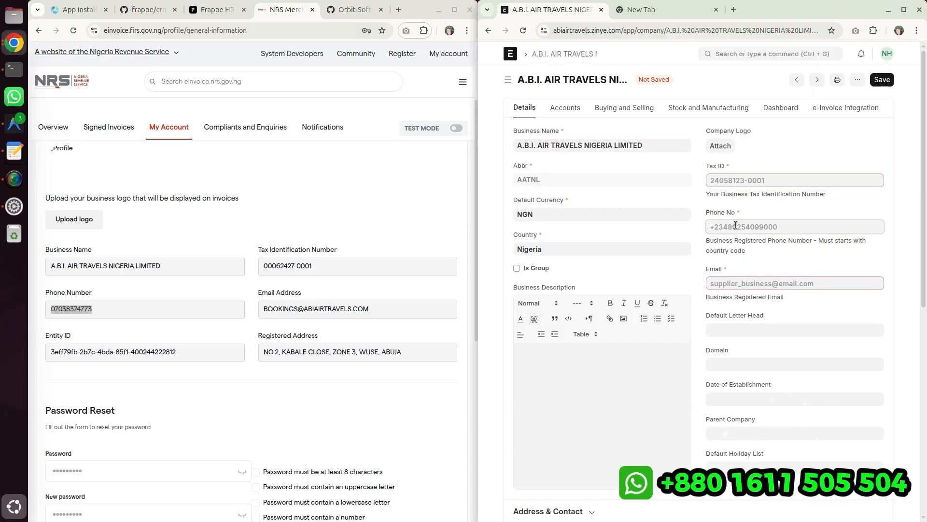
text(+2)
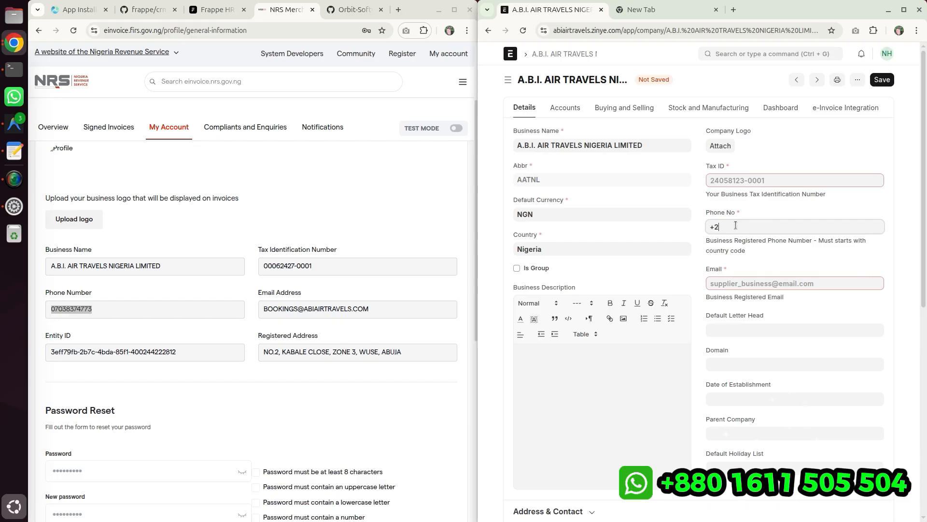
text(34)
key(ctrl+v)
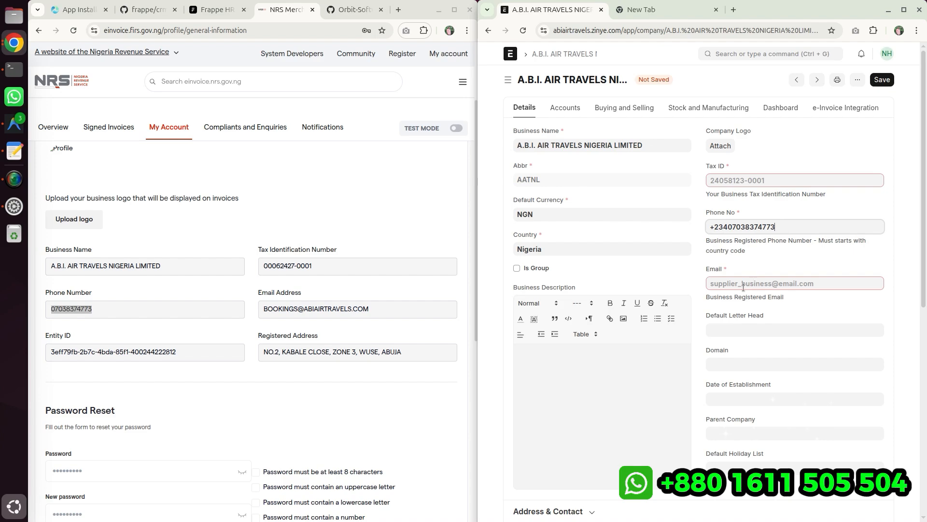
- Copy the email address from the NRS merchant profile into the company's Email field
drag(262, 308, 436, 307)
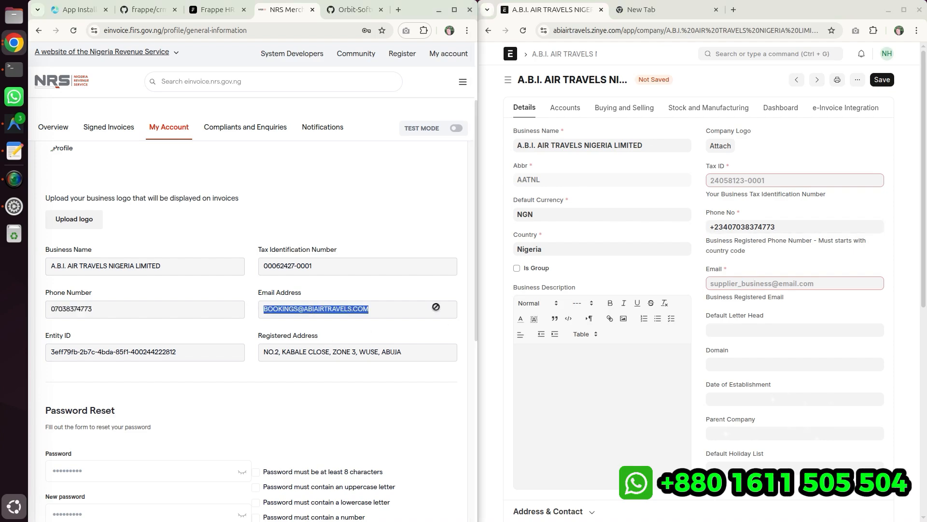
key(ctrl+c)
click(720, 284)
key(ctrl+v)
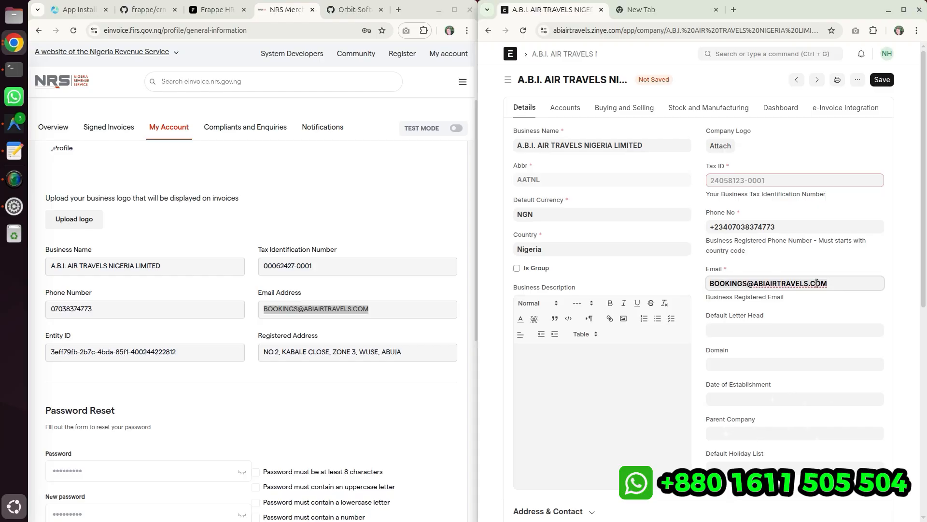
click(329, 284)
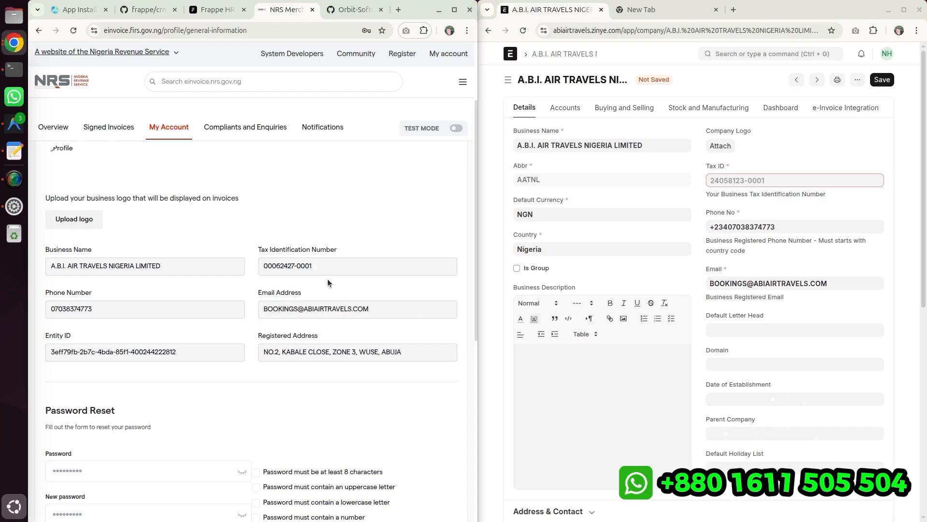
click(826, 283)
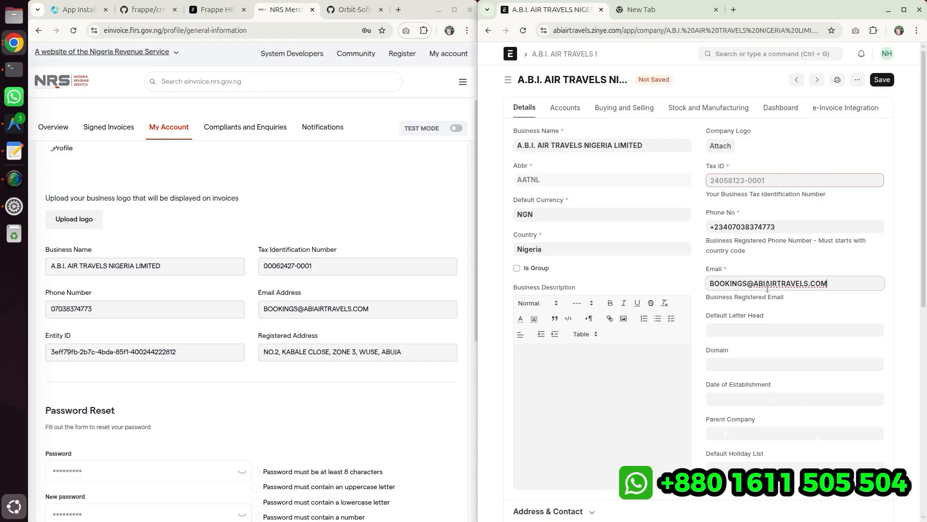
double_click(719, 282)
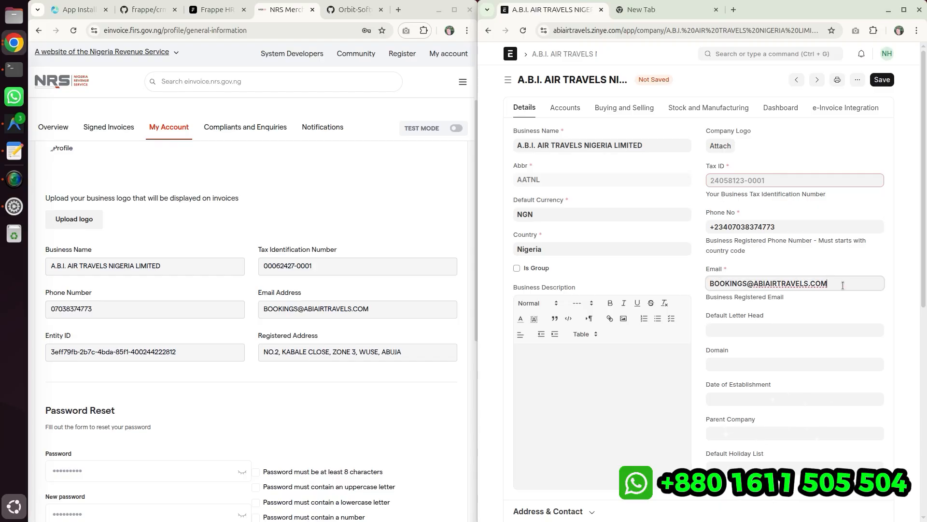
drag(854, 283, 710, 283)
key(ctrl+v)
click(830, 303)
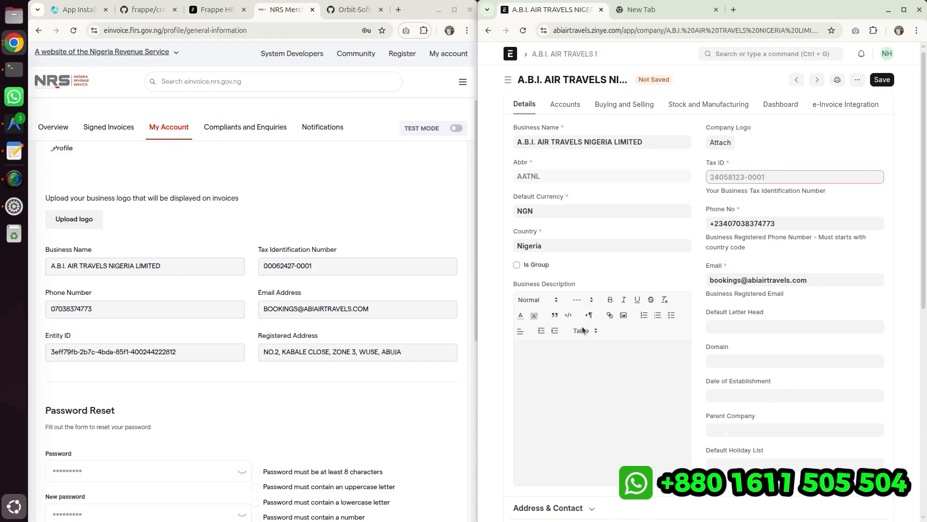
- Copy the Tax Identification Number from the NRS profile into the company's Tax ID field
scroll(829, 290, down, 5)
scroll(830, 270, up, 5)
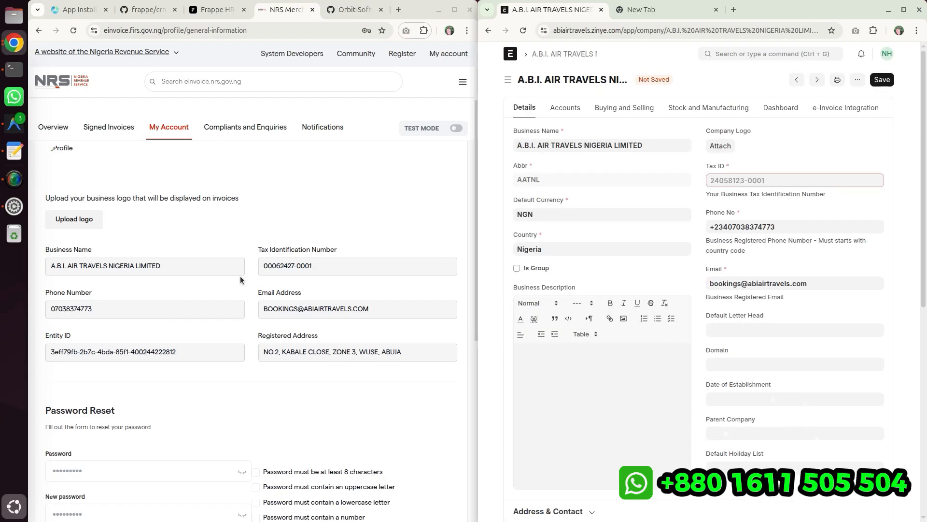
drag(260, 266, 347, 267)
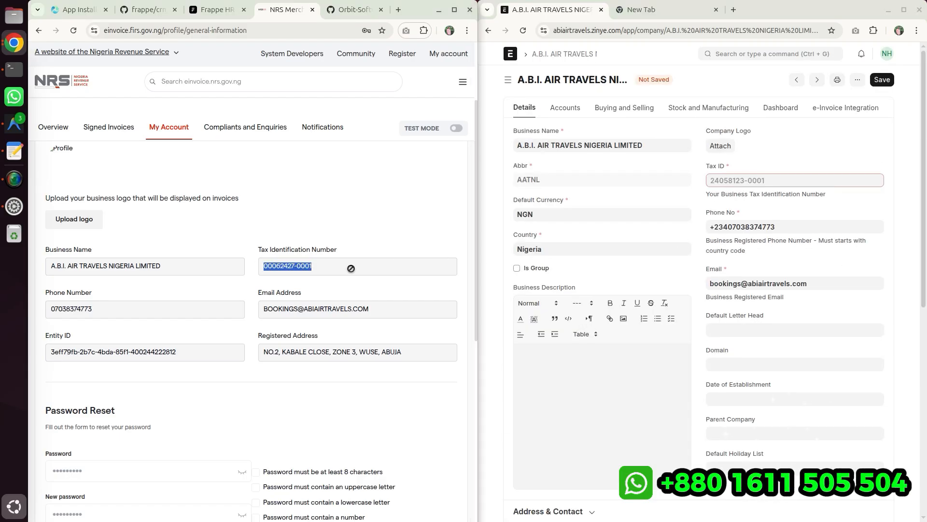
click(773, 180)
key(ctrl+v)
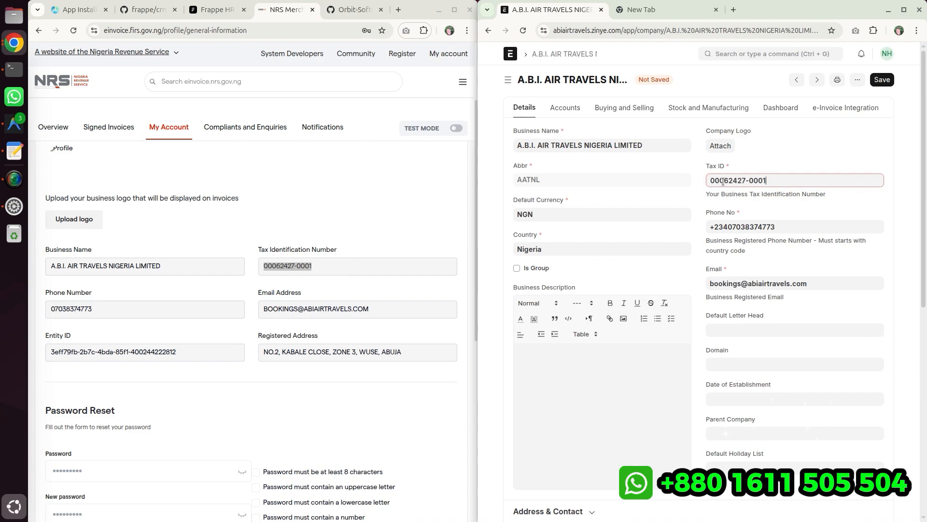
- Try to save the company record, then review and close the list of missing mandatory fields
click(882, 80)
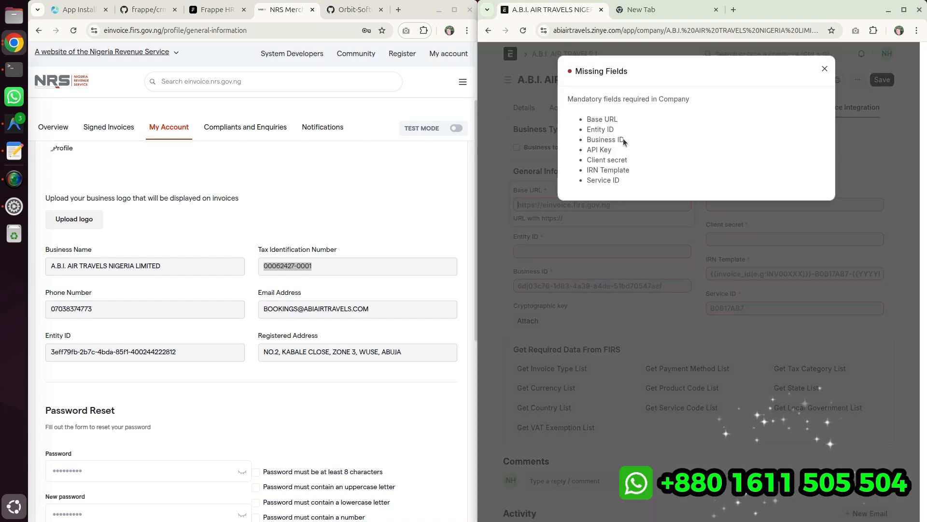
drag(587, 118, 634, 208)
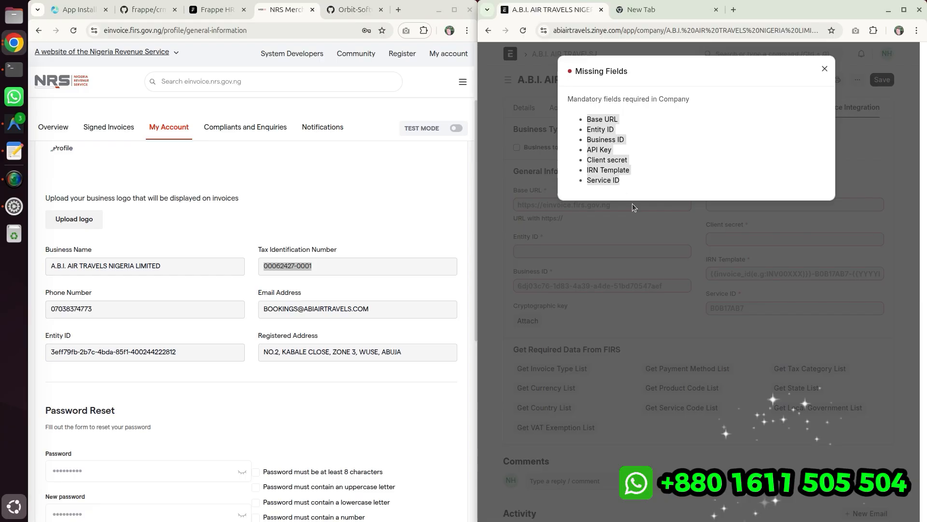
click(824, 69)
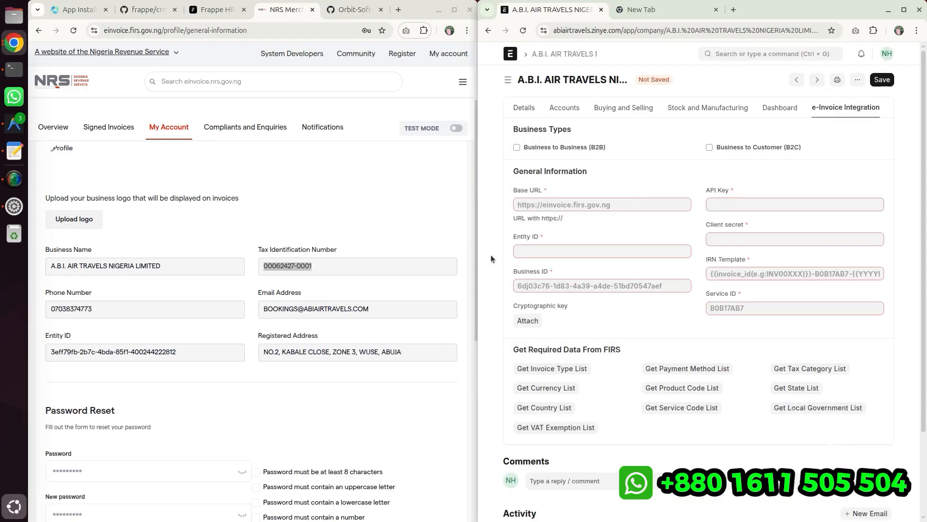
- Copy the Base URL from the NRS API Integration section into the company's e-Invoice Base URL field
click(528, 108)
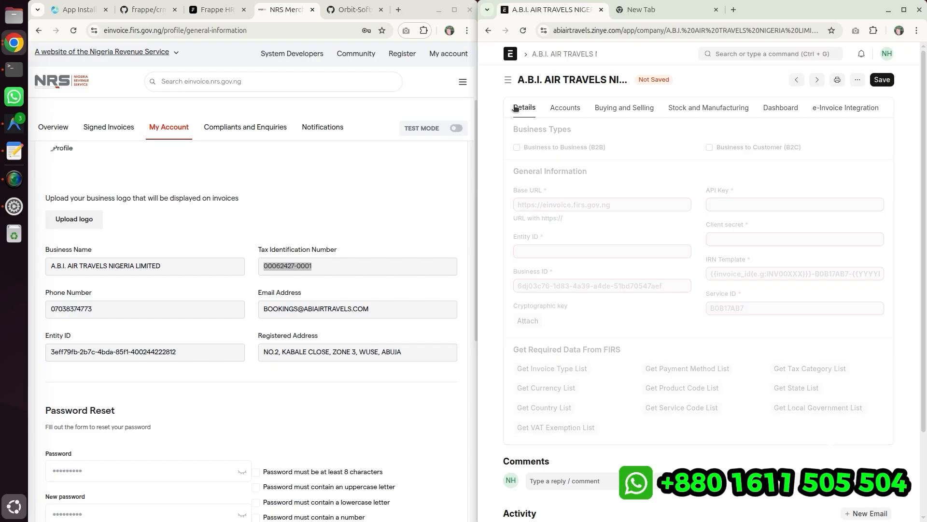
click(849, 107)
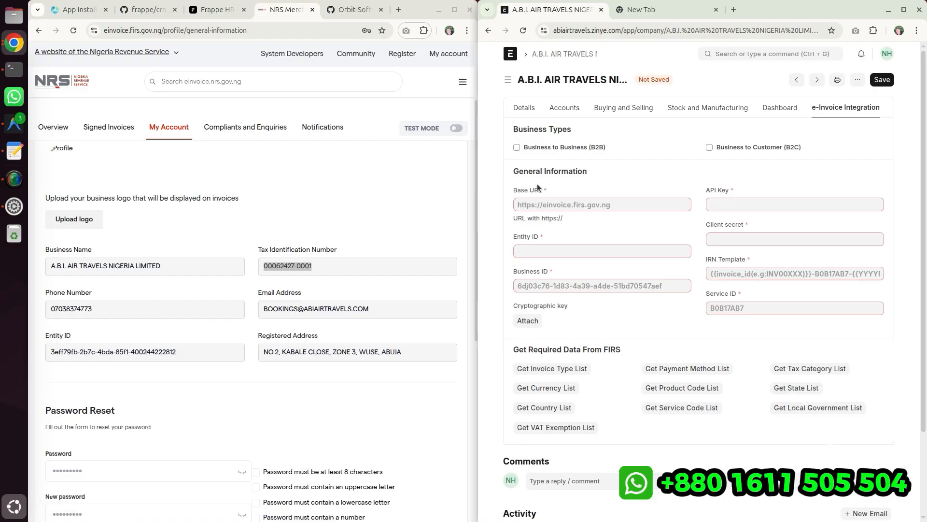
scroll(255, 202, down, 3)
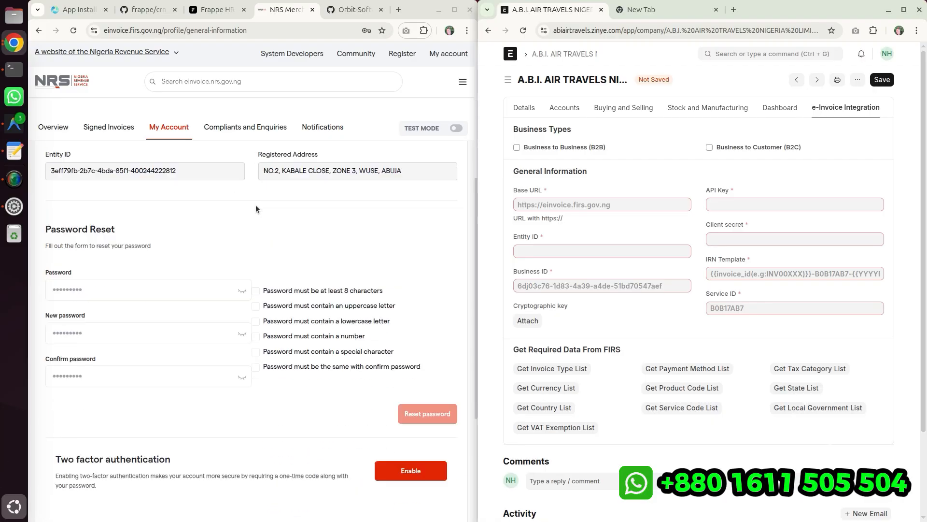
scroll(257, 227, up, 5)
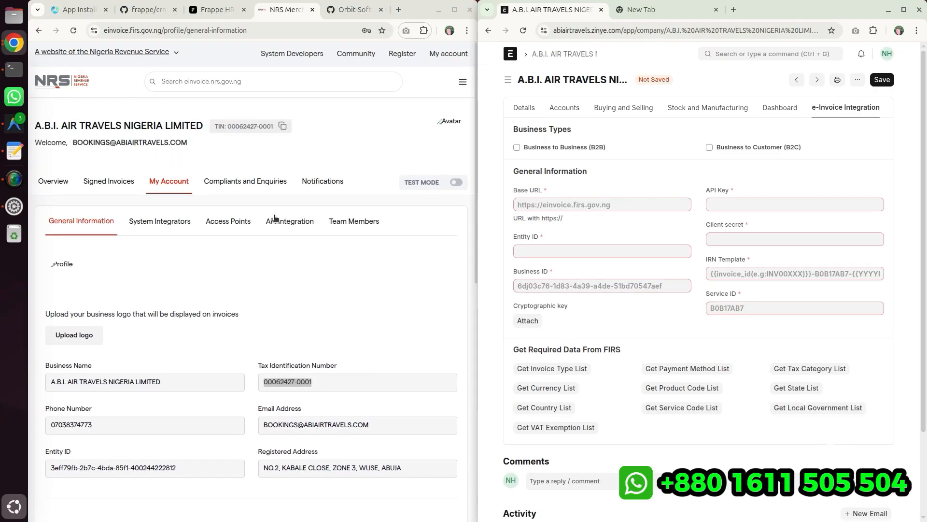
click(275, 218)
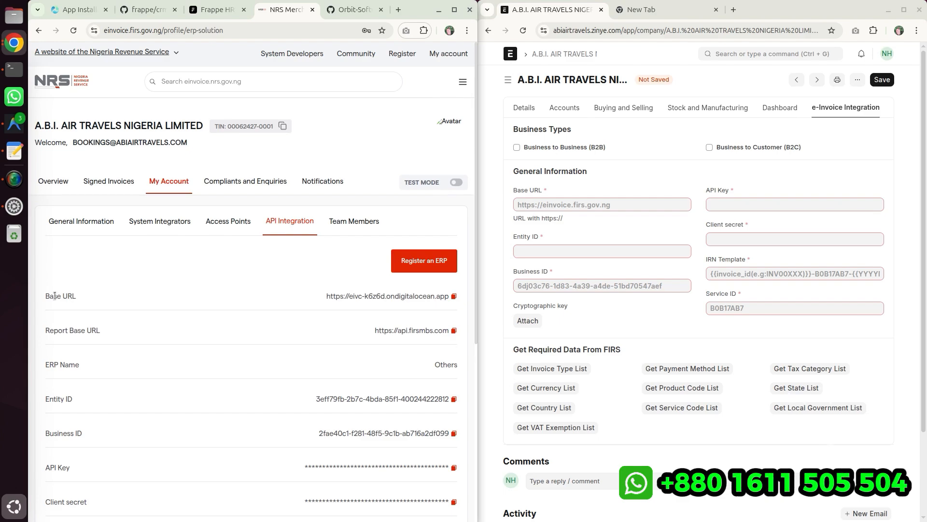
drag(46, 295, 211, 299)
click(212, 299)
click(454, 295)
click(598, 204)
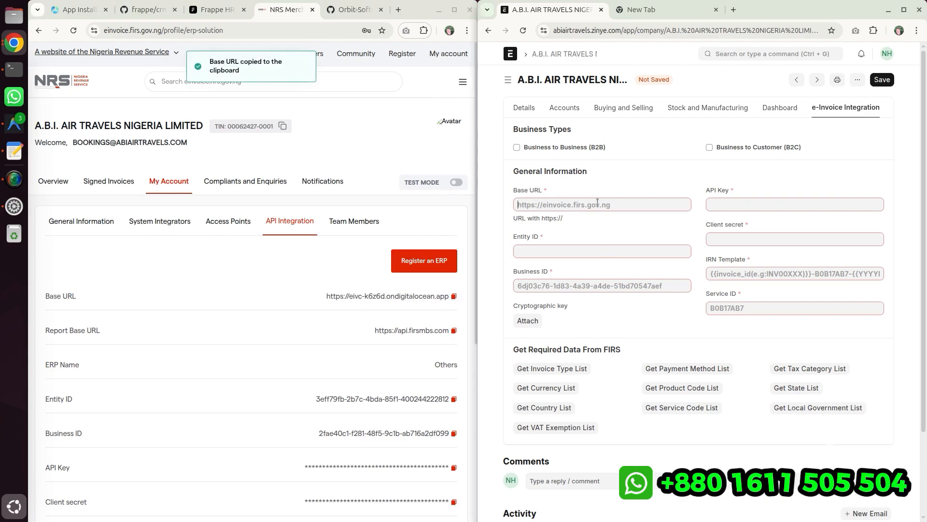
key(ctrl+v)
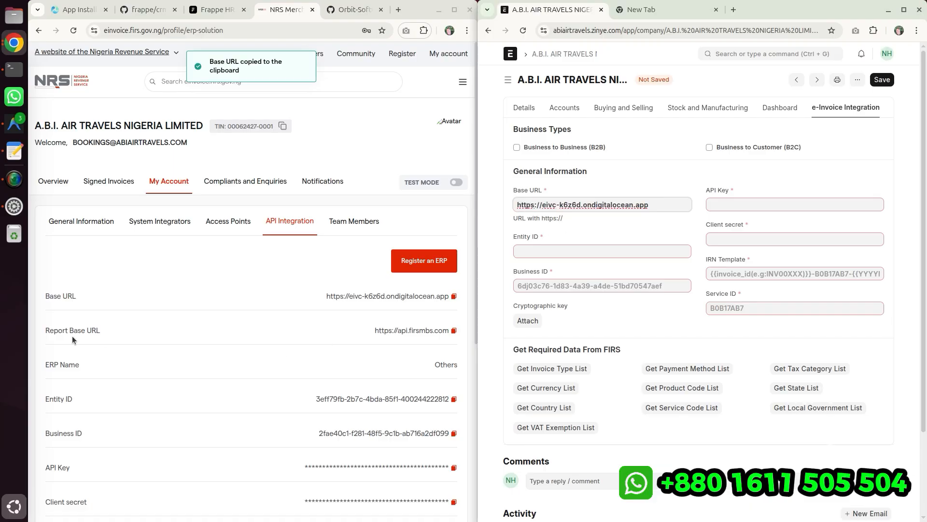
- Copy the Entity ID from the NRS API Integration section into the company's Entity ID field
drag(45, 330, 99, 330)
click(338, 340)
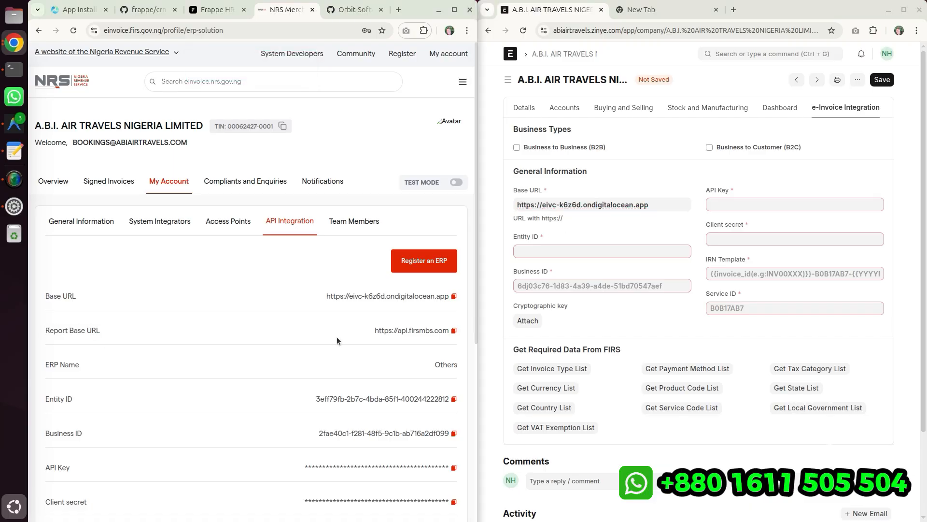
drag(46, 364, 268, 368)
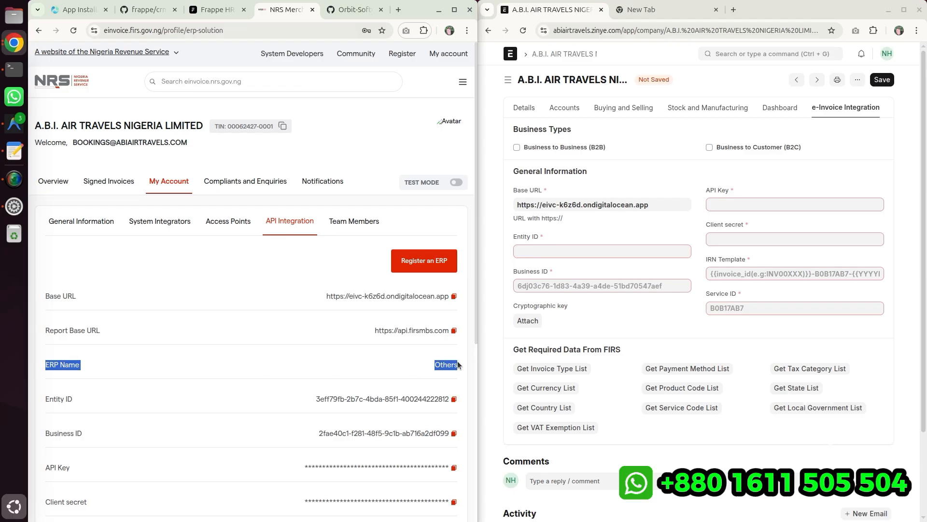
click(118, 380)
drag(39, 398, 149, 403)
click(312, 398)
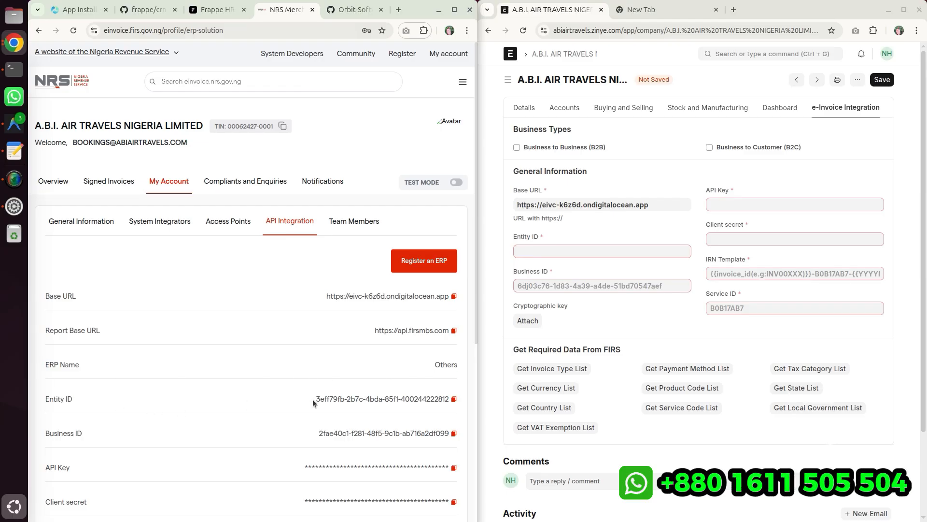
click(456, 399)
click(544, 250)
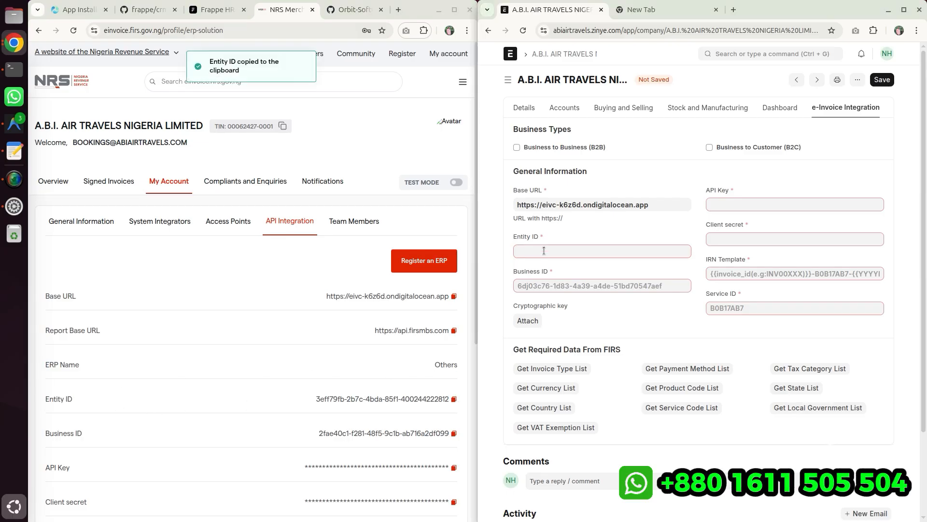
key(ctrl+v)
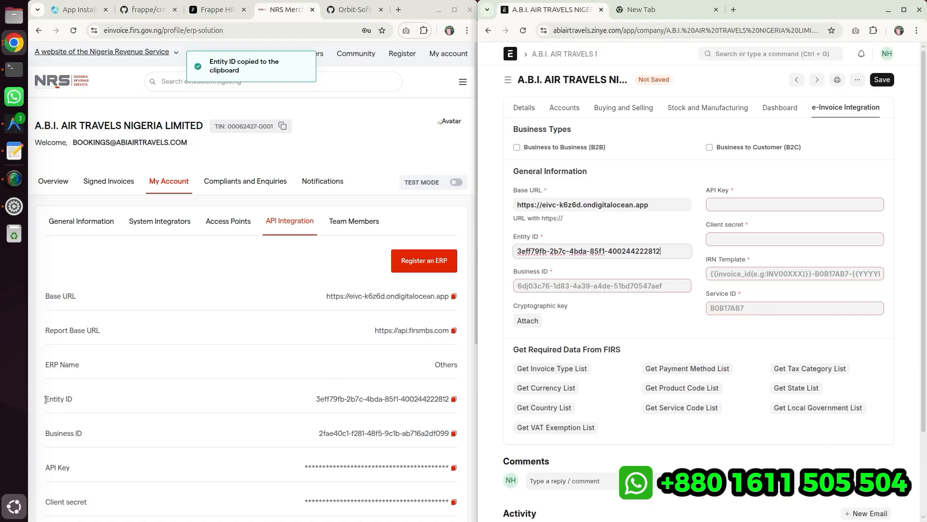
- Copy the Business ID from the NRS API Integration section into the company's Business ID field
drag(42, 431, 231, 438)
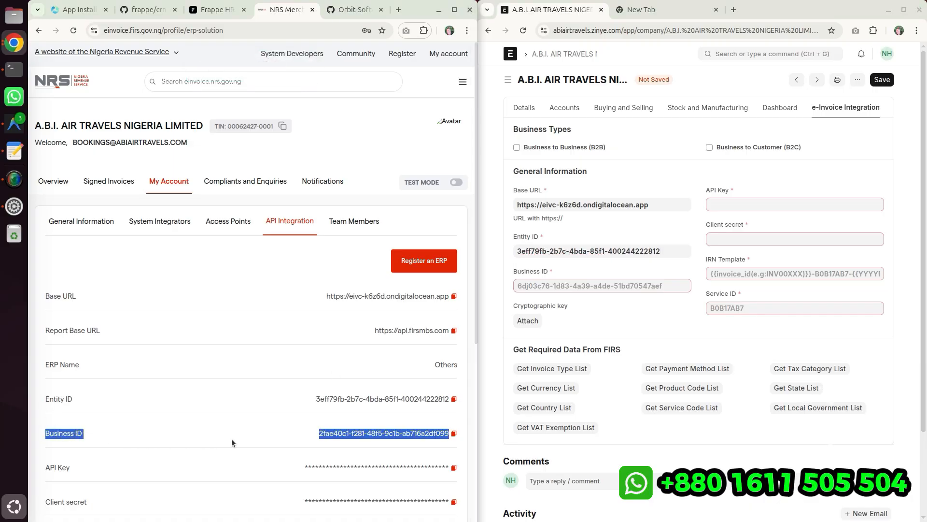
click(363, 437)
click(454, 433)
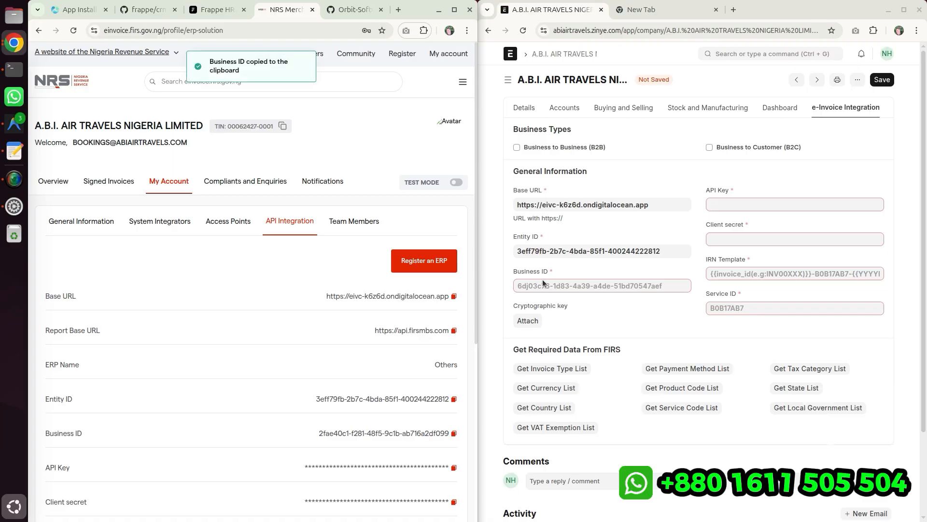
click(532, 286)
key(ctrl+v)
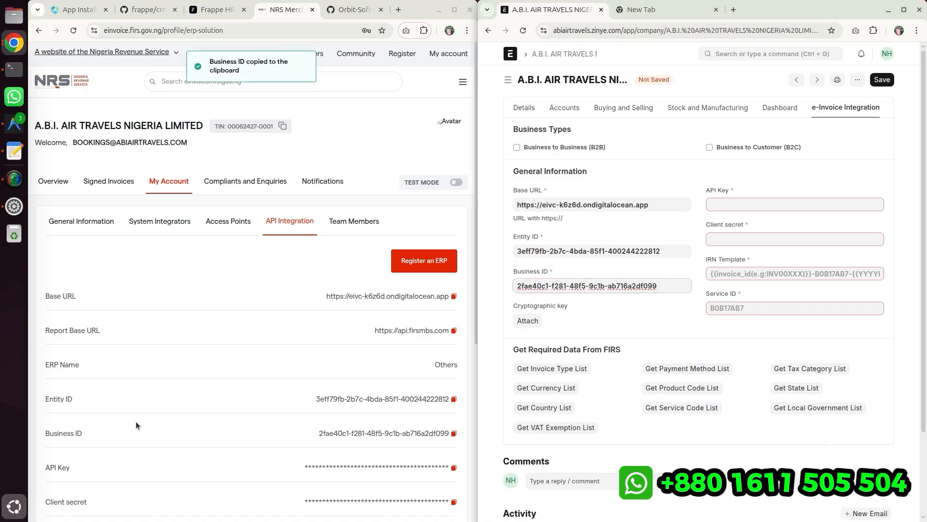
- Copy the API key from NRS, acknowledging the security notice, and paste it into the company's API Key field
scroll(135, 421, down, 2)
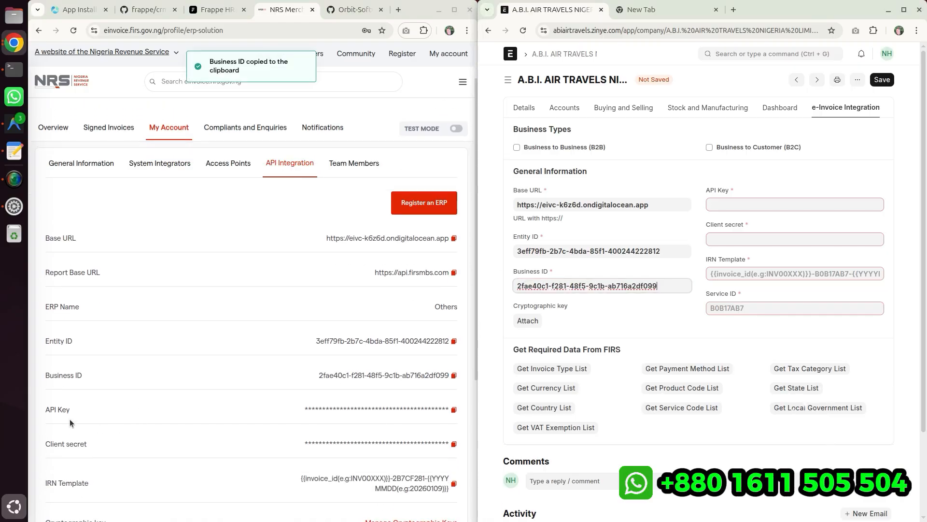
click(454, 409)
click(284, 321)
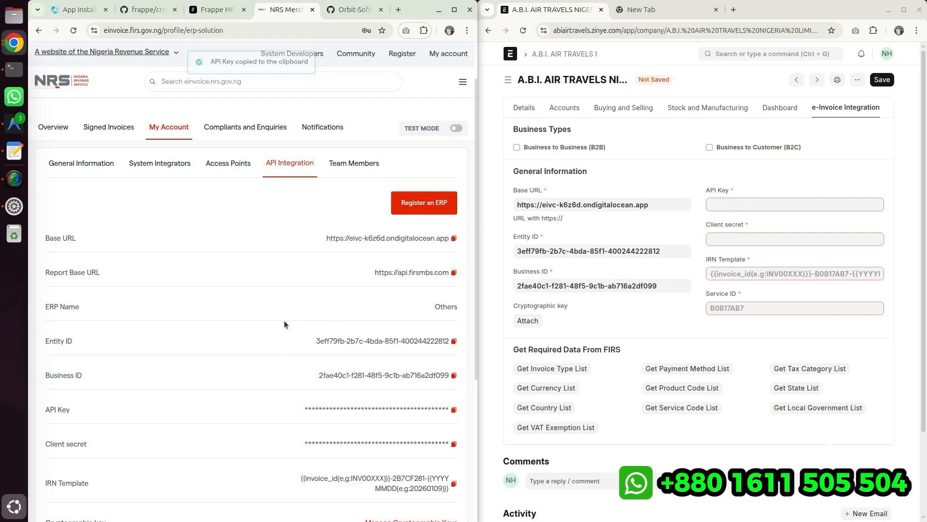
click(454, 410)
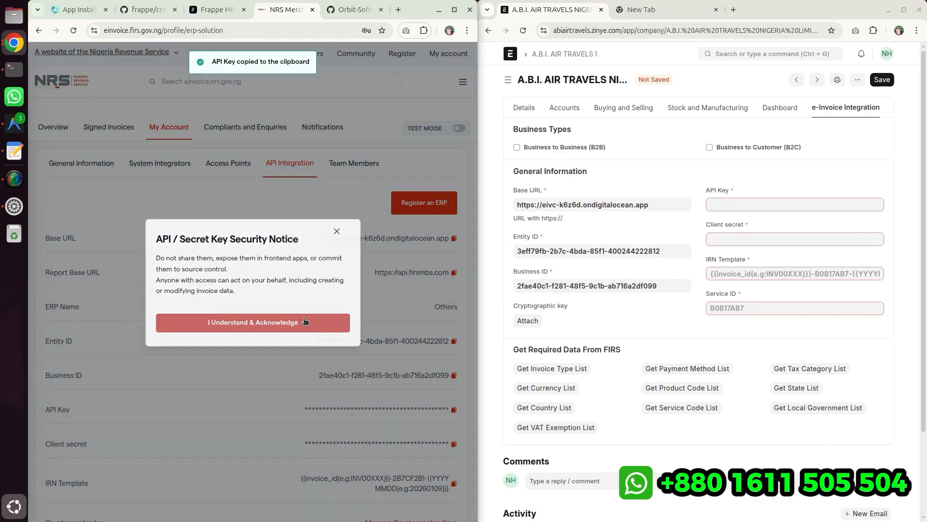
click(283, 323)
click(767, 204)
key(ctrl+v)
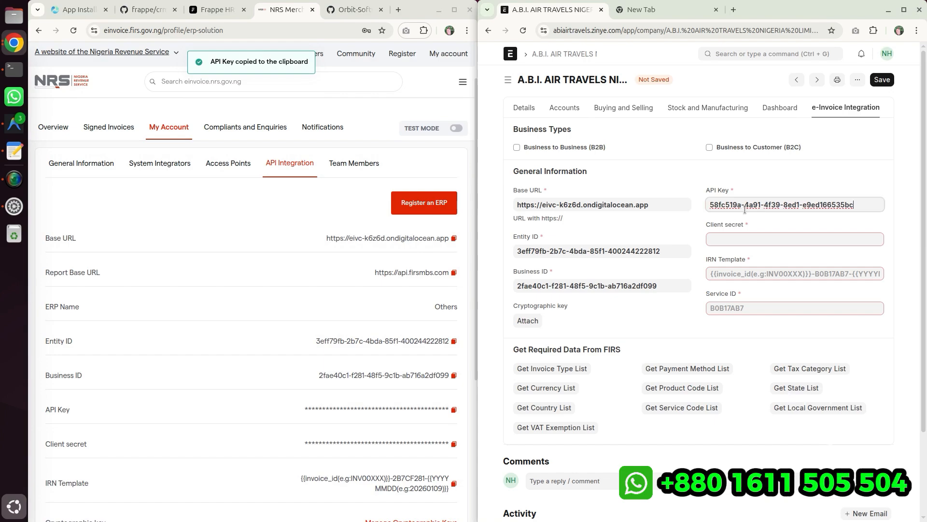
- Copy the client secret from NRS, acknowledging the security notice, and paste it into the company's Client secret field
click(454, 443)
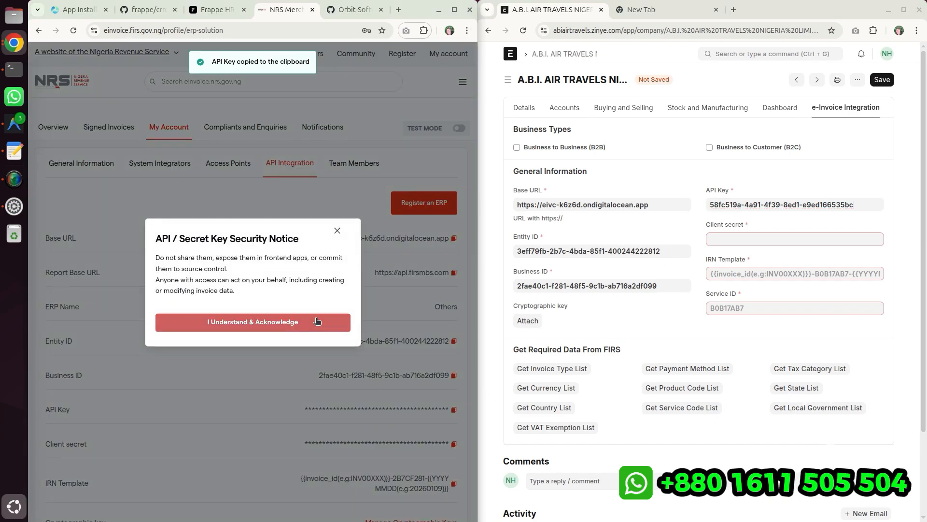
click(289, 323)
click(740, 240)
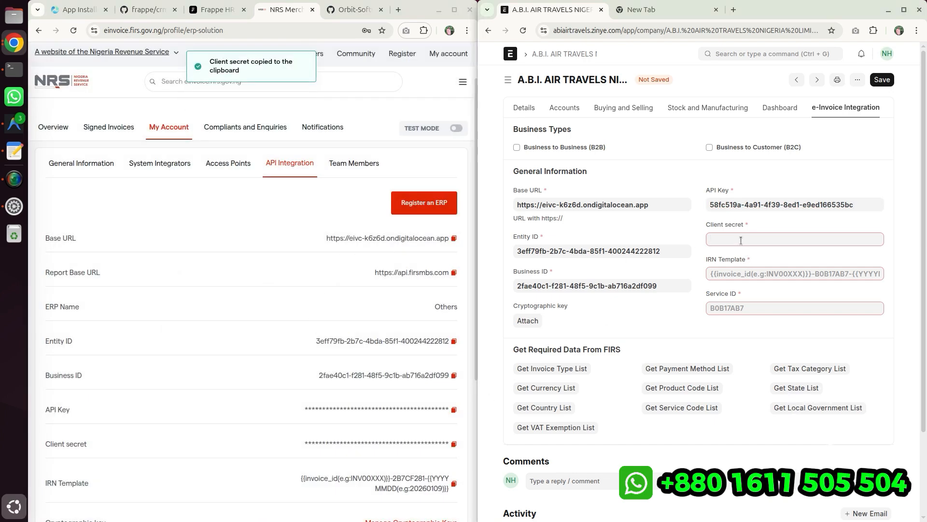
key(ctrl+v)
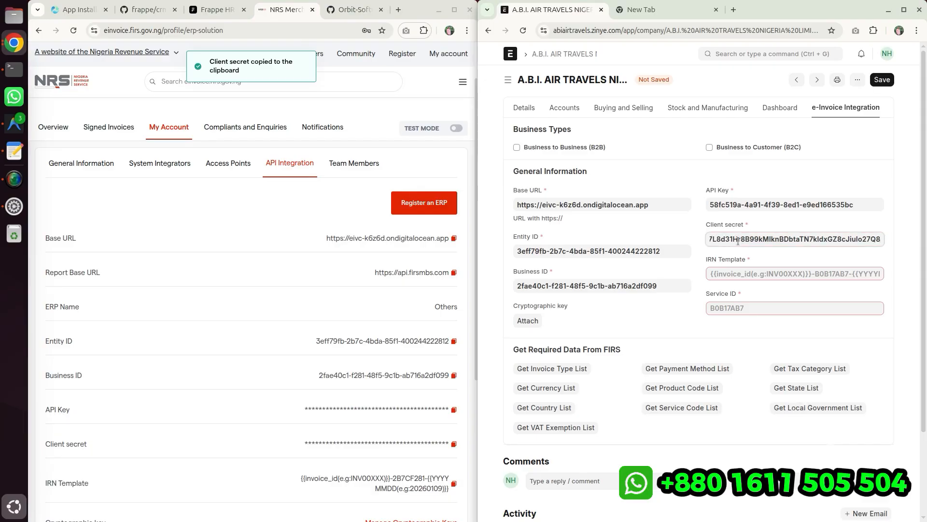
scroll(341, 450, down, 2)
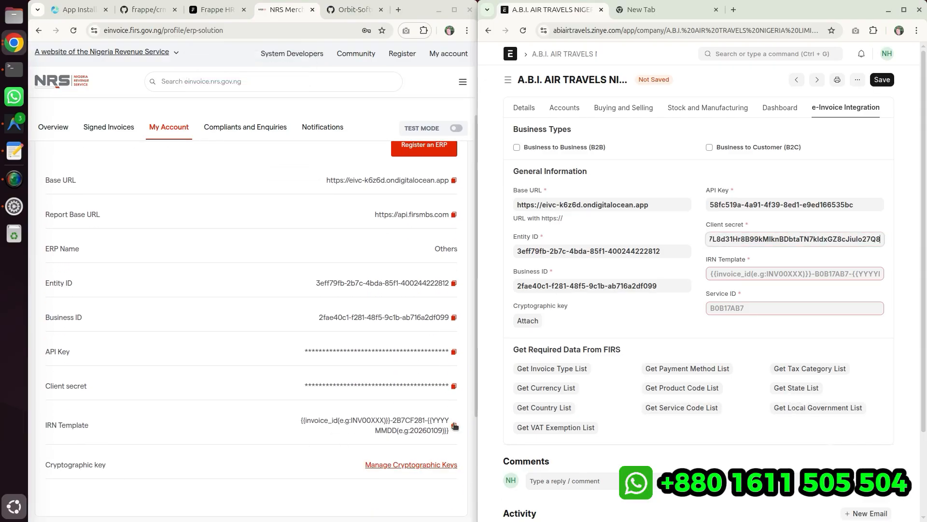
- Copy the IRN Template from the NRS profile and paste it into the company's IRN Template field
click(454, 425)
click(738, 274)
key(ctrl+v)
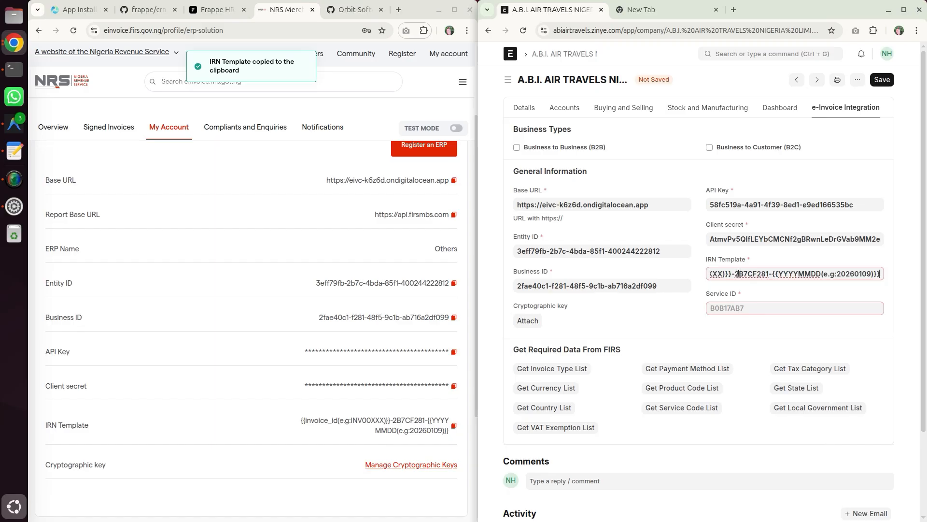
- Take the 2B7CF281 code from the NRS IRN Template and paste it into the Service ID field
drag(394, 421, 425, 421)
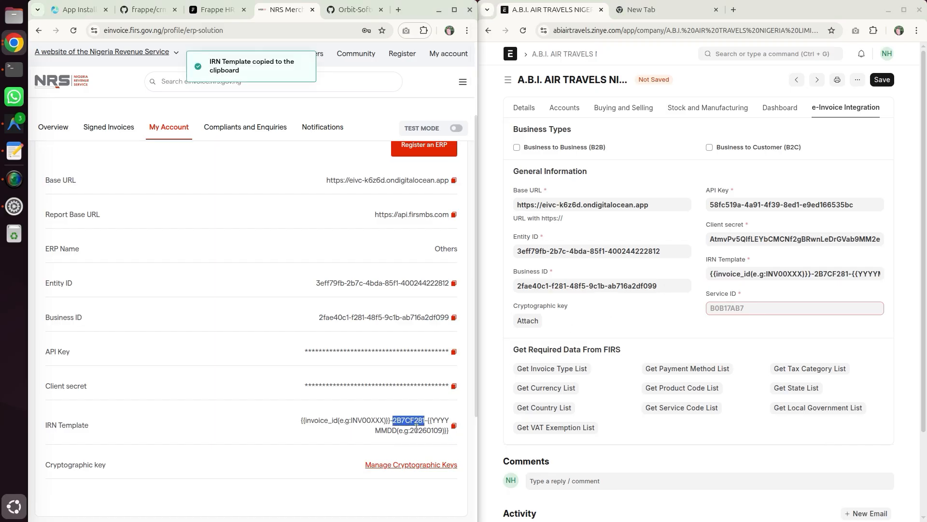
click(815, 309)
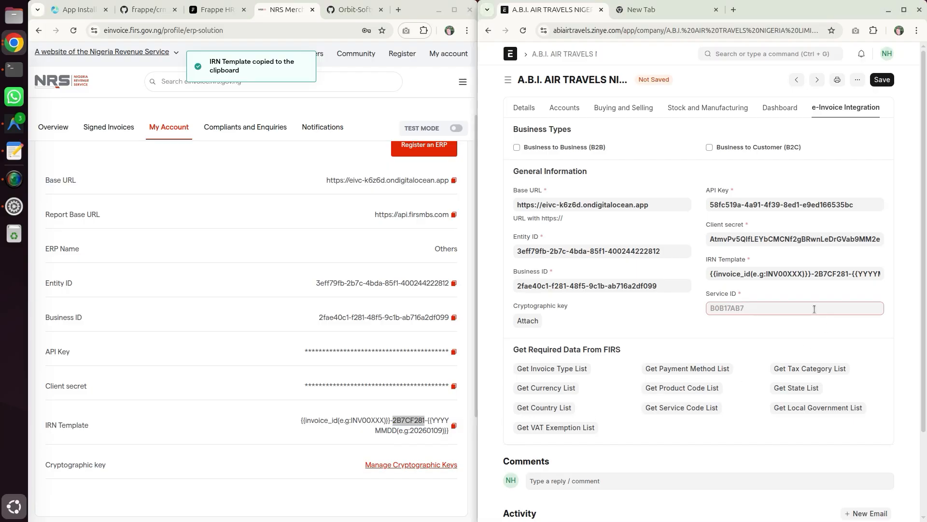
key(ctrl+v)
click(662, 313)
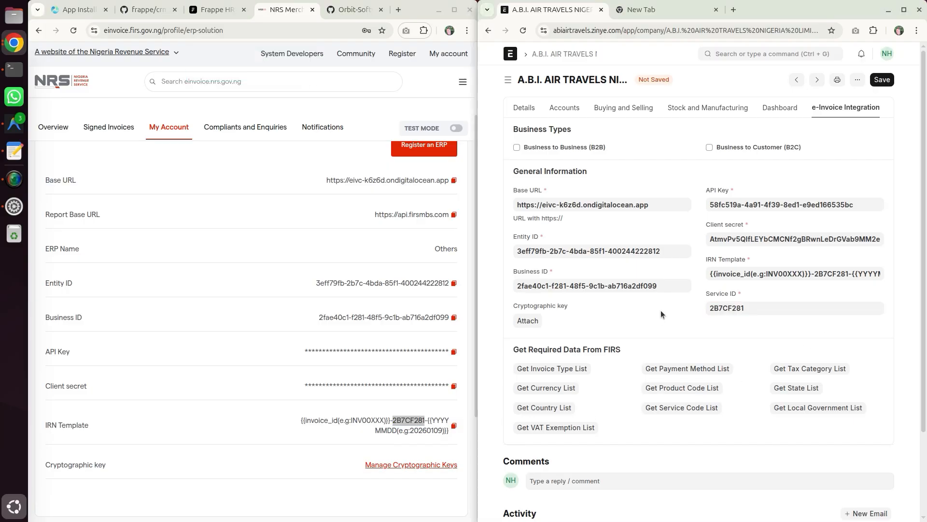
- Try to save the company record
scroll(664, 308, down, 3)
scroll(664, 308, up, 3)
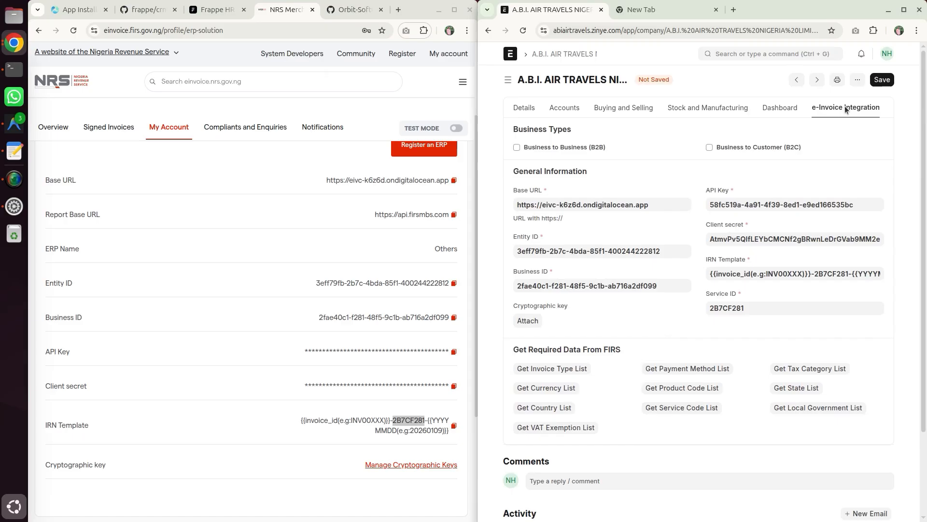
click(884, 79)
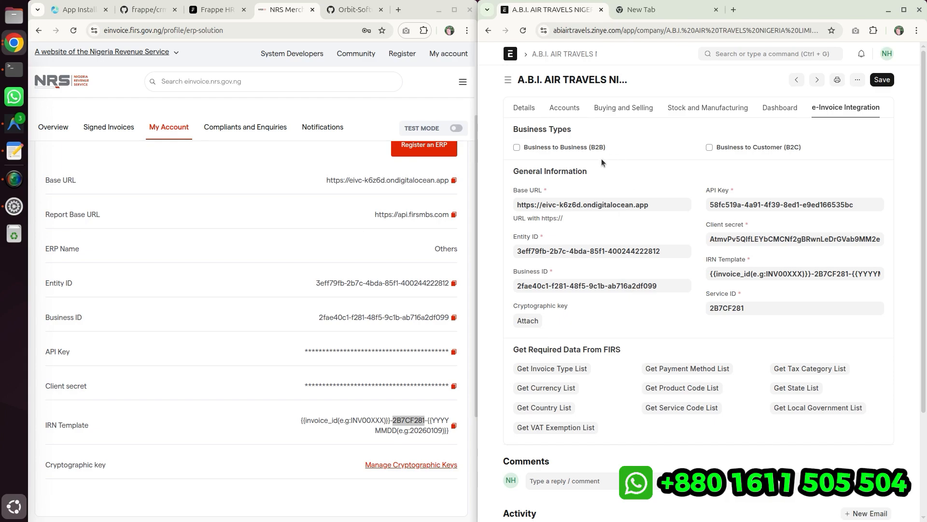
- Tick both Business to Business (B2B) and Business to Customer (B2C) types and try saving again
click(581, 146)
click(739, 147)
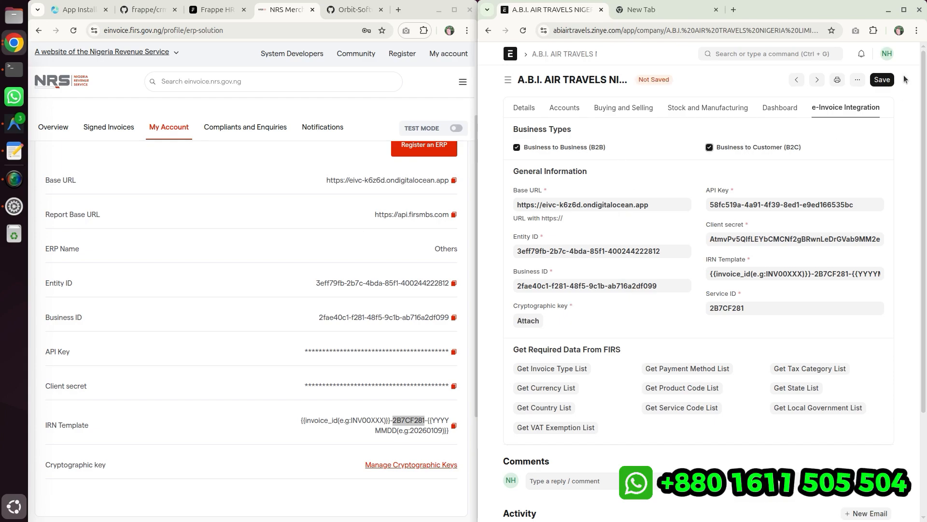
click(888, 78)
click(824, 69)
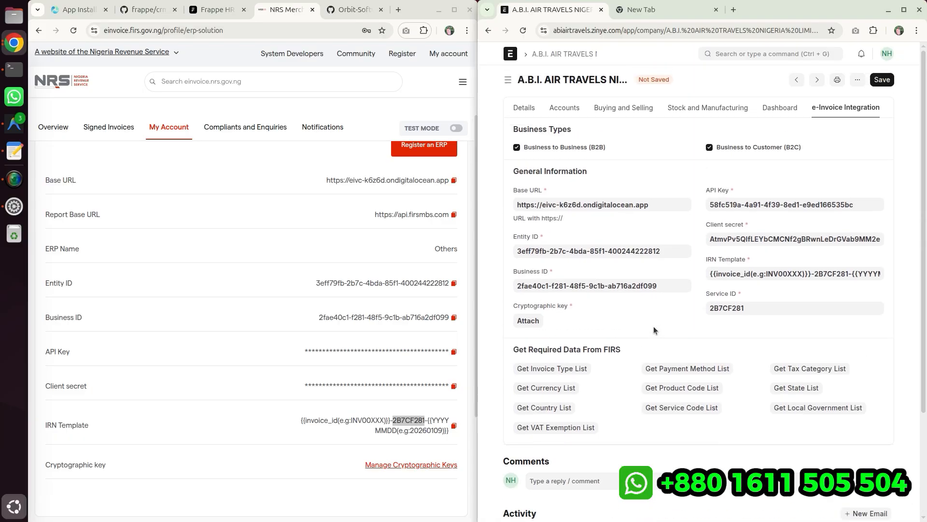
- Untick the Business to Business and Business to Customer types
scroll(653, 326, down, 2)
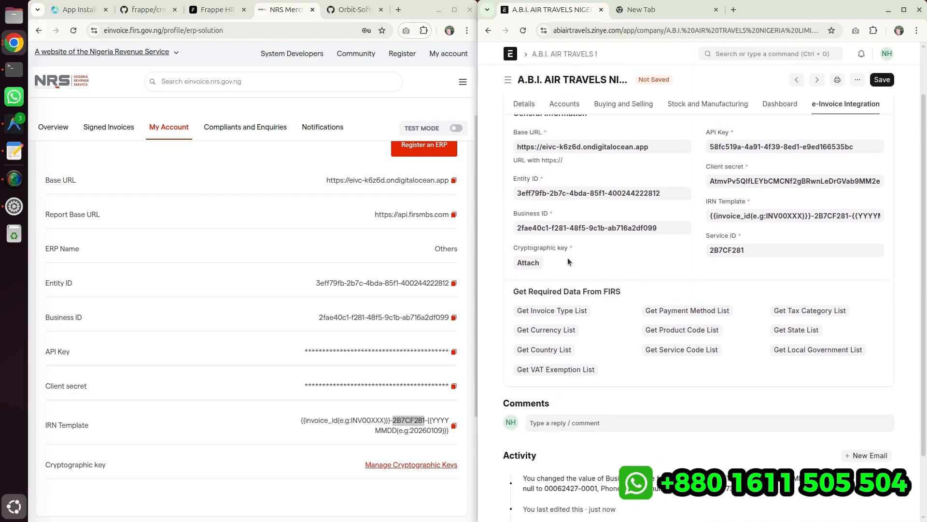
scroll(565, 241, up, 2)
click(530, 148)
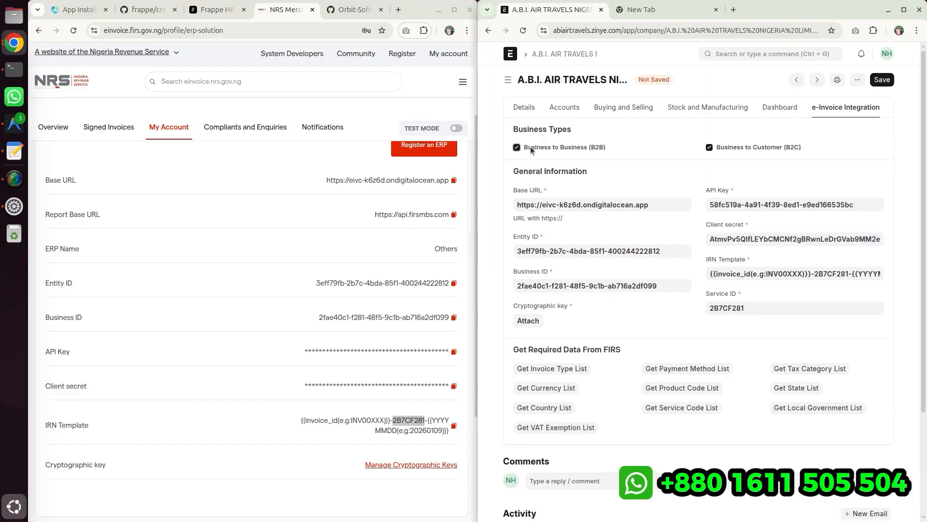
click(752, 146)
click(752, 147)
click(751, 146)
click(751, 147)
click(751, 148)
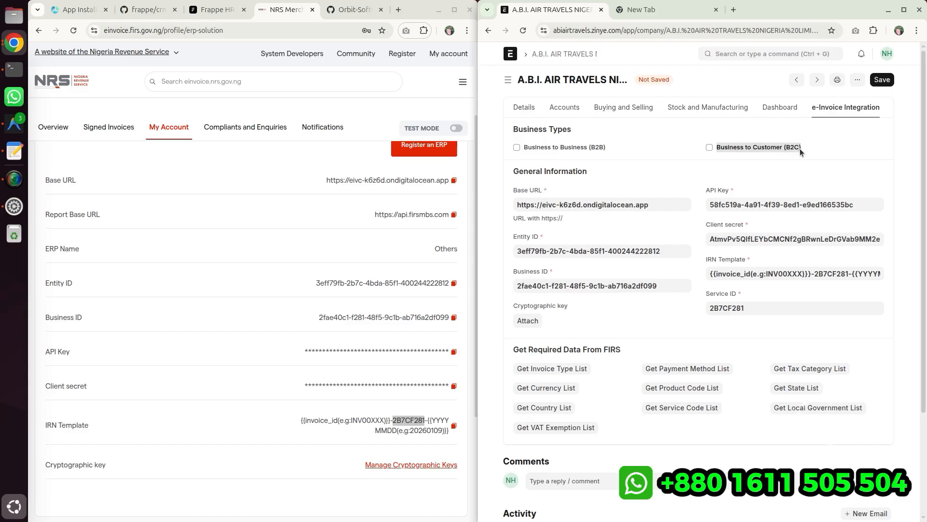
drag(717, 149, 810, 145)
- Open cryptographic key management in NRS, start generating a key, and set its Country to Nigeria
click(425, 464)
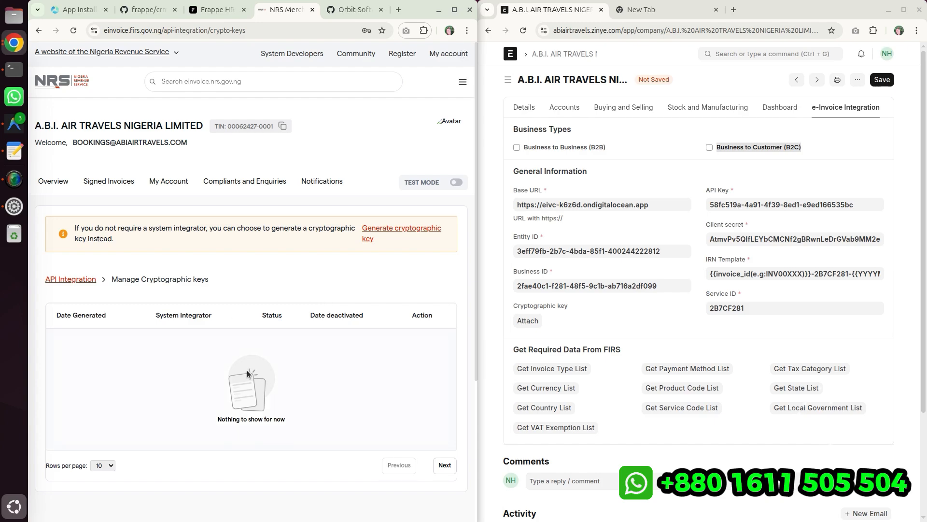
click(371, 229)
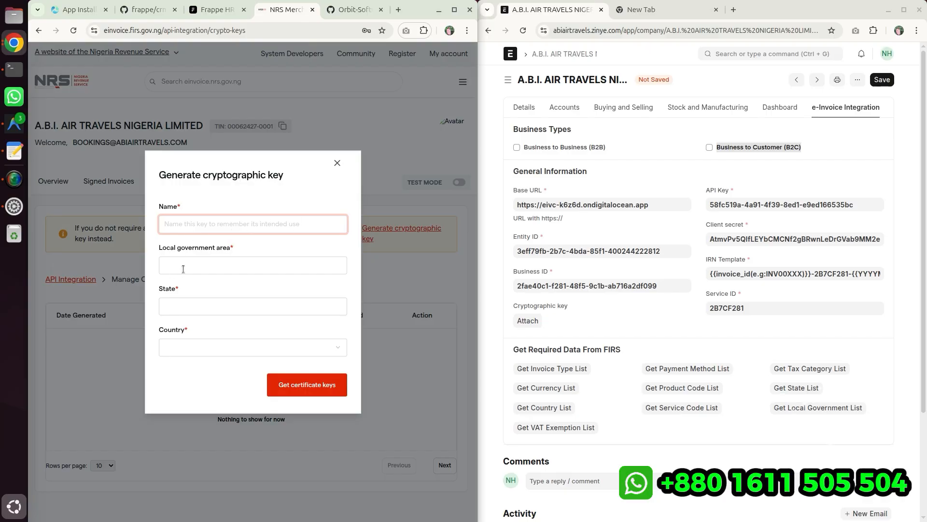
click(214, 265)
click(198, 303)
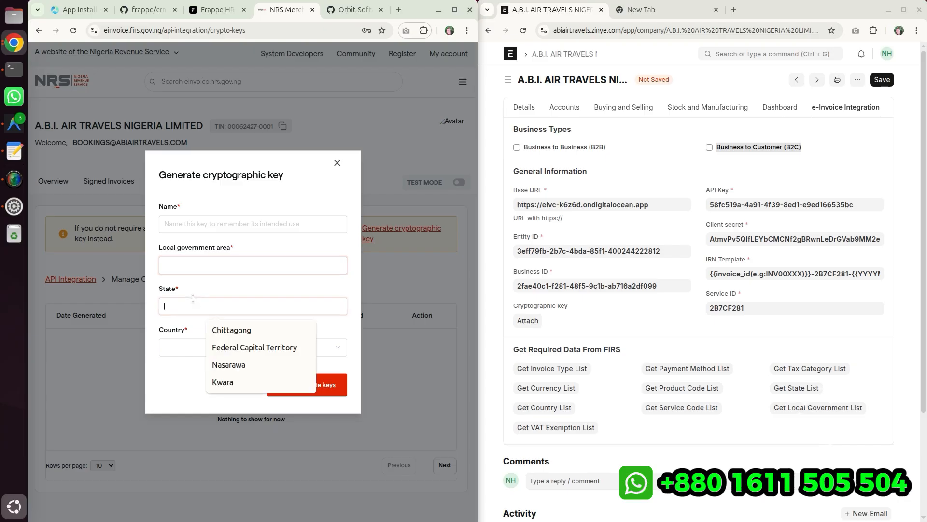
click(174, 347)
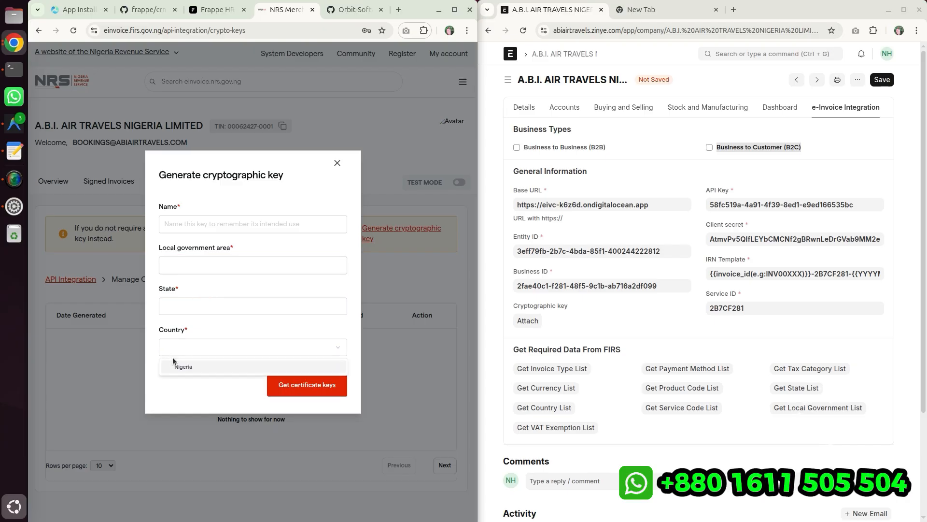
click(177, 364)
- Review the required Name, Local government area and State fields of the key generation dialog
click(179, 309)
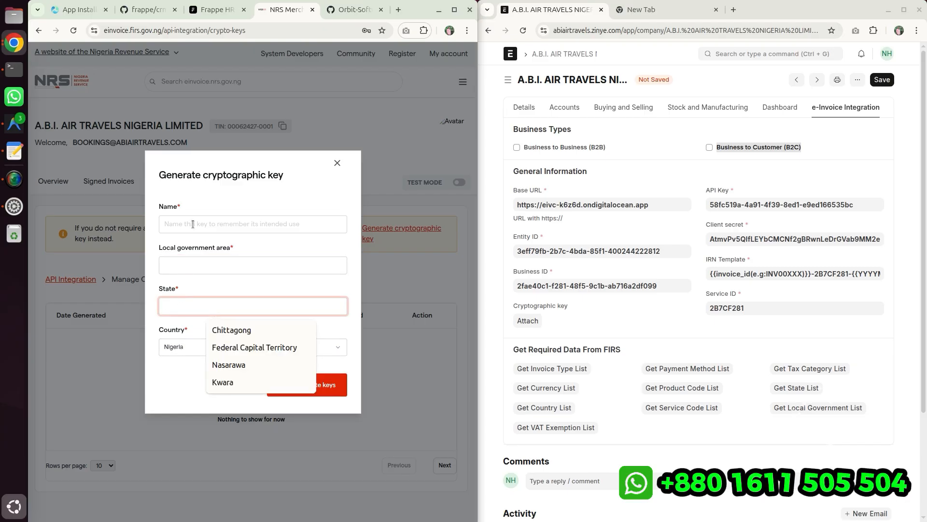
click(197, 250)
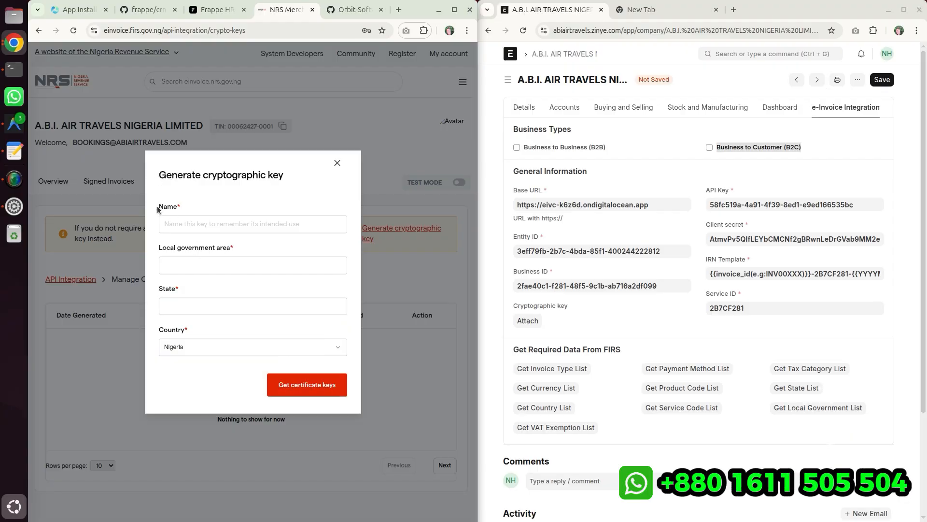
click(179, 226)
click(183, 248)
click(194, 225)
click(174, 249)
drag(160, 249, 178, 293)
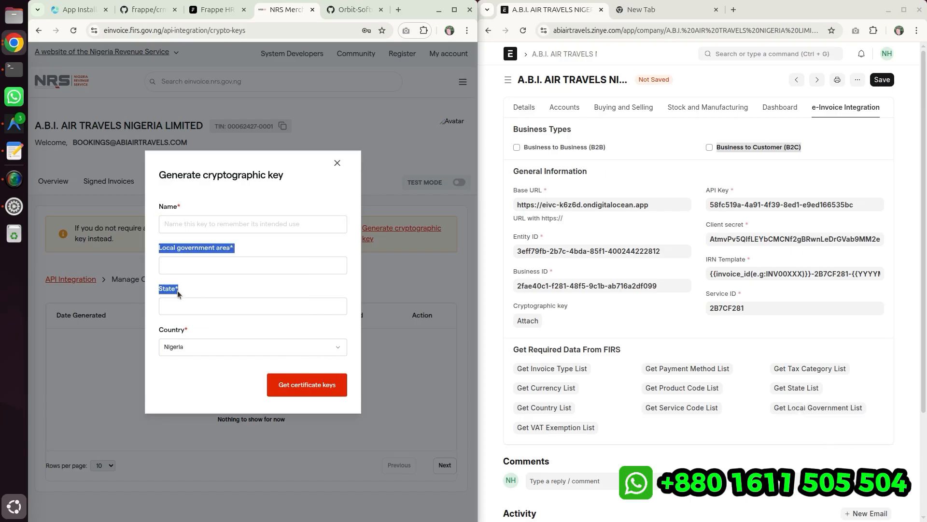
right_click(187, 248)
click(197, 260)
- Fetch the FIRS Invoice Type and Currency lists into the site, dismissing each message
click(758, 371)
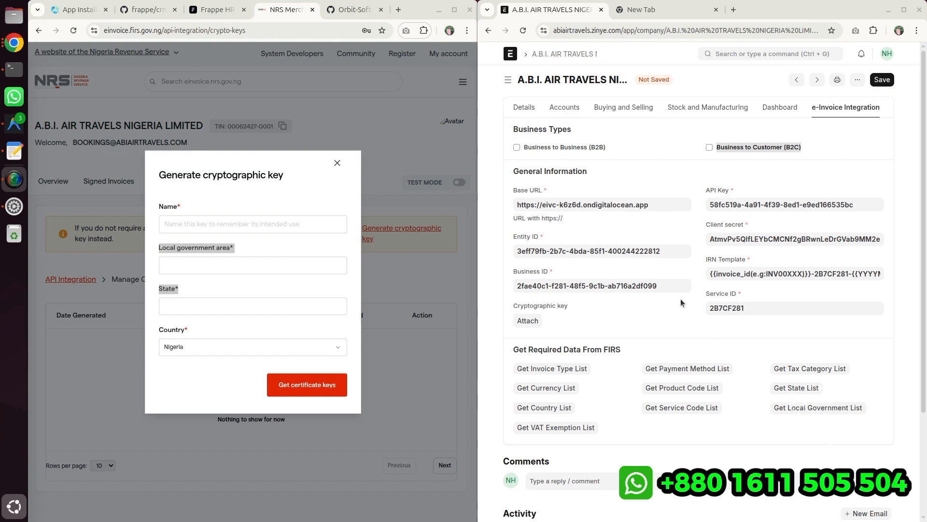
click(674, 316)
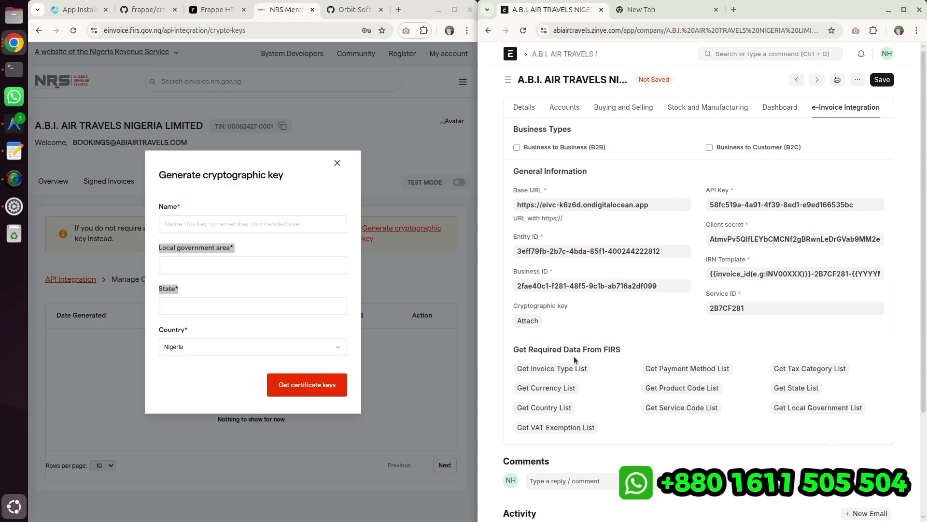
click(551, 370)
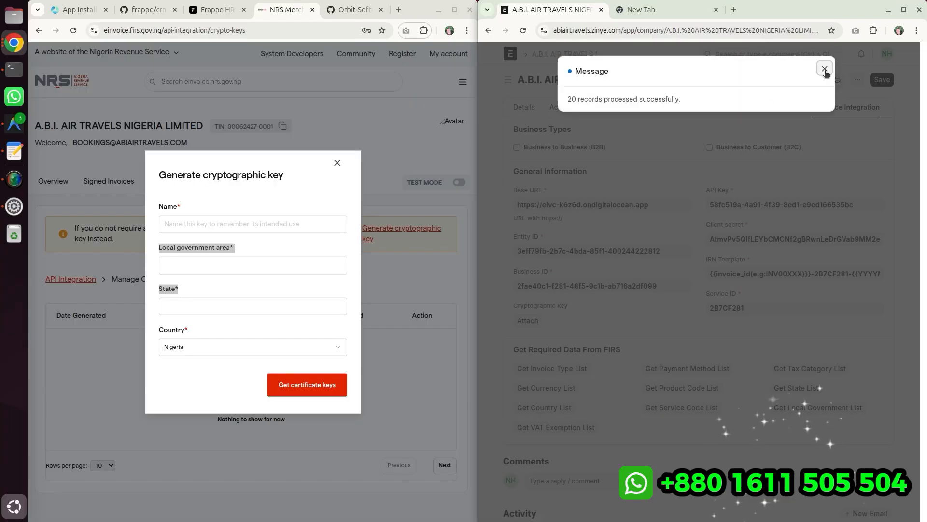
click(825, 69)
click(562, 386)
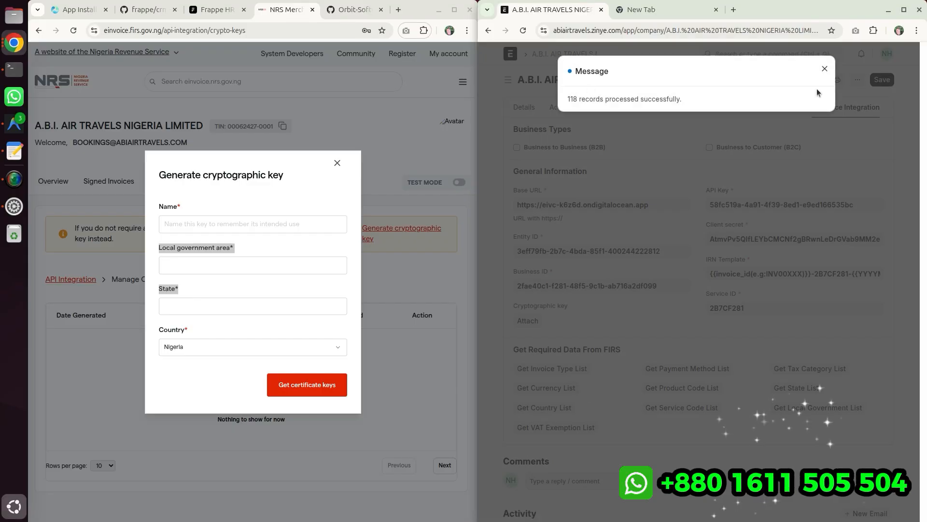
click(825, 68)
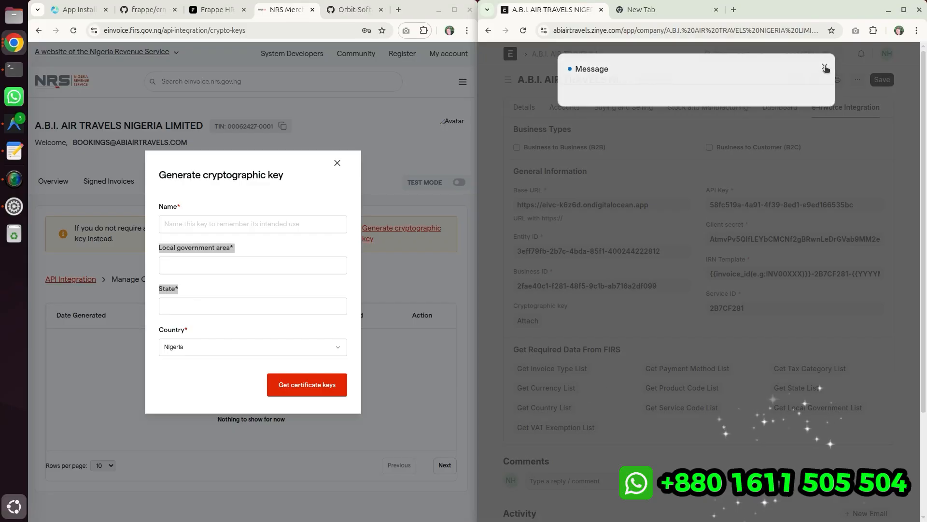
- Fetch the FIRS Country and VAT Exemption lists, dismissing each message
click(556, 410)
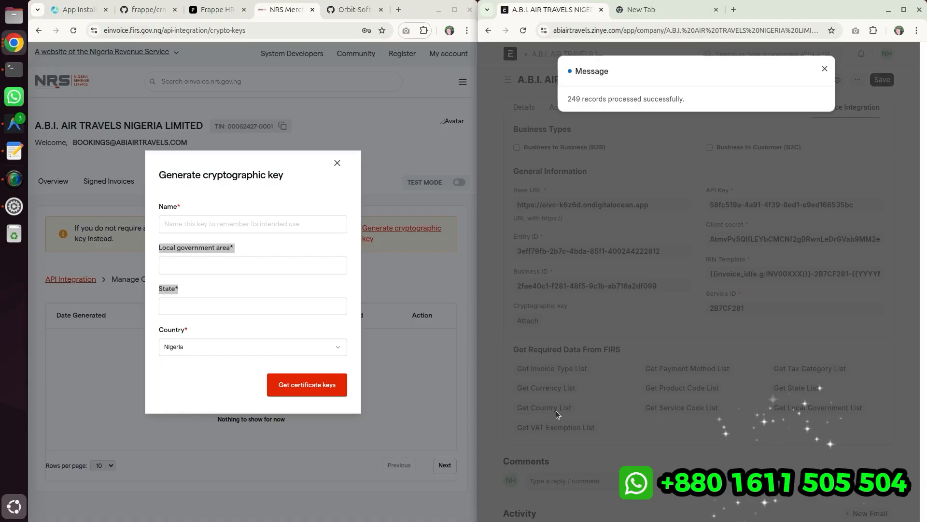
click(556, 410)
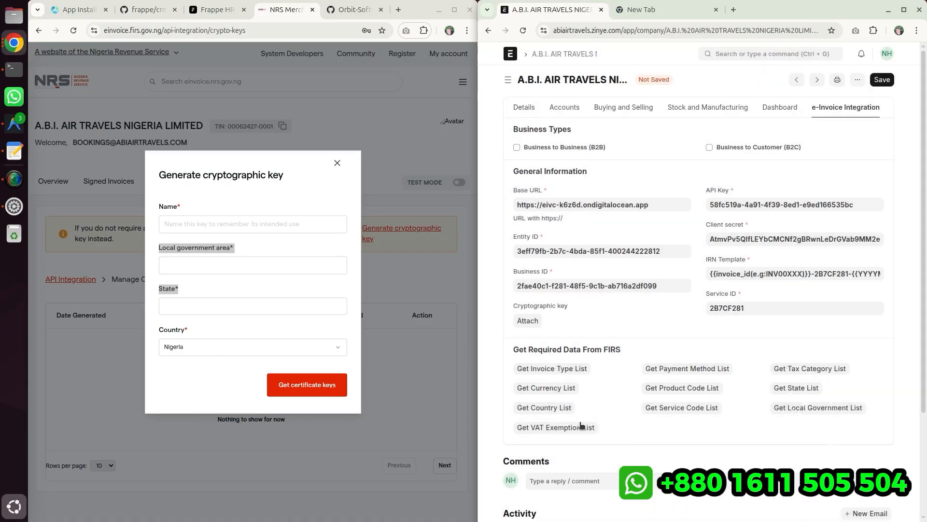
click(582, 425)
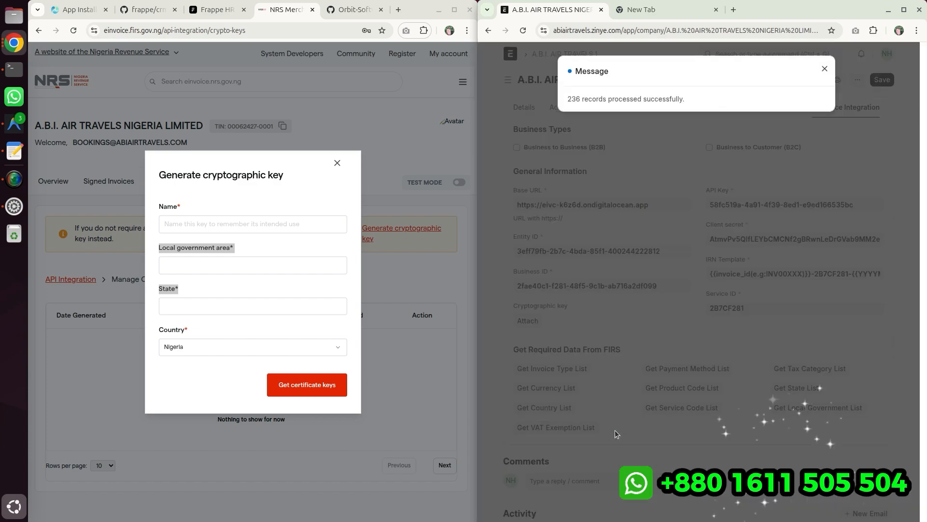
click(616, 433)
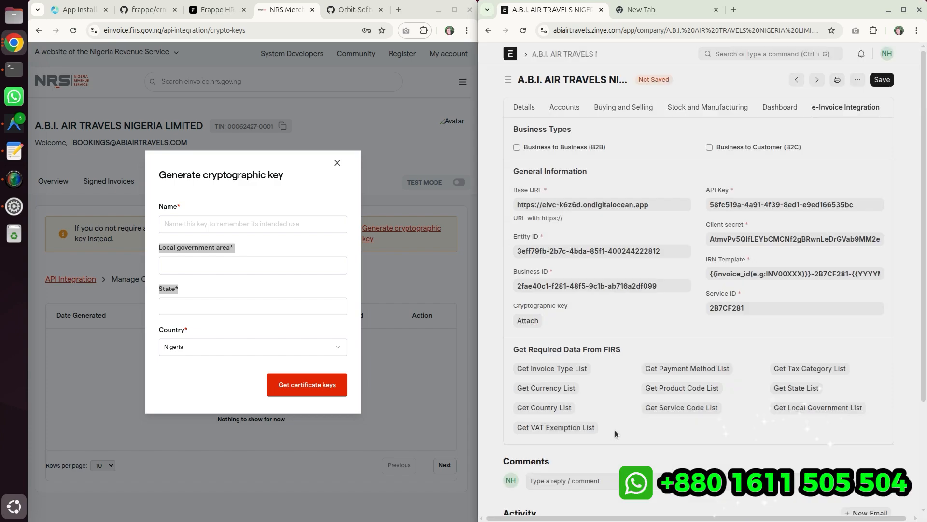
- Fetch the FIRS Payment Method and Product Code lists, dismissing each message
click(662, 368)
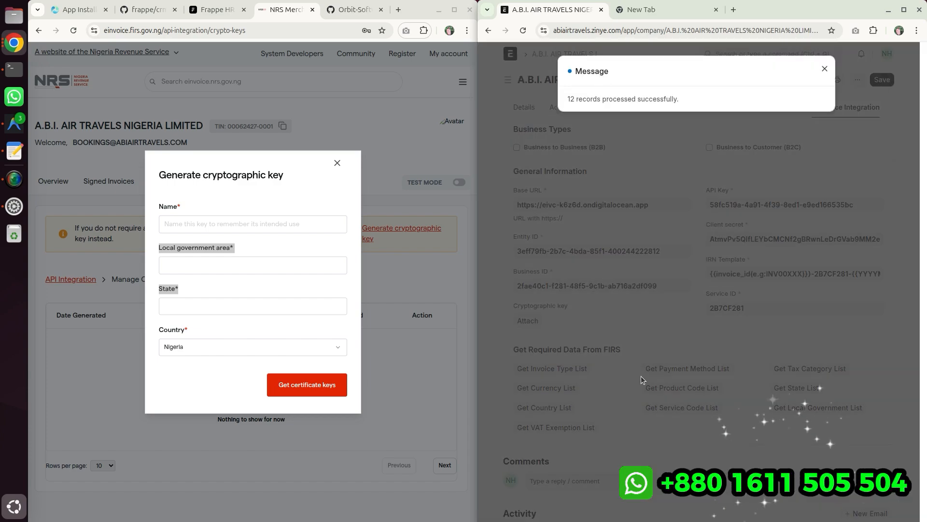
click(641, 376)
click(713, 388)
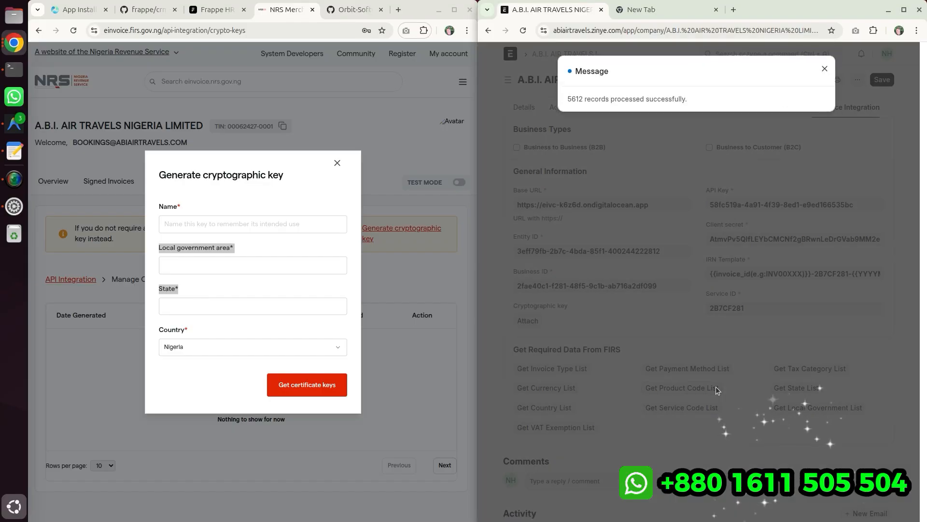
click(716, 387)
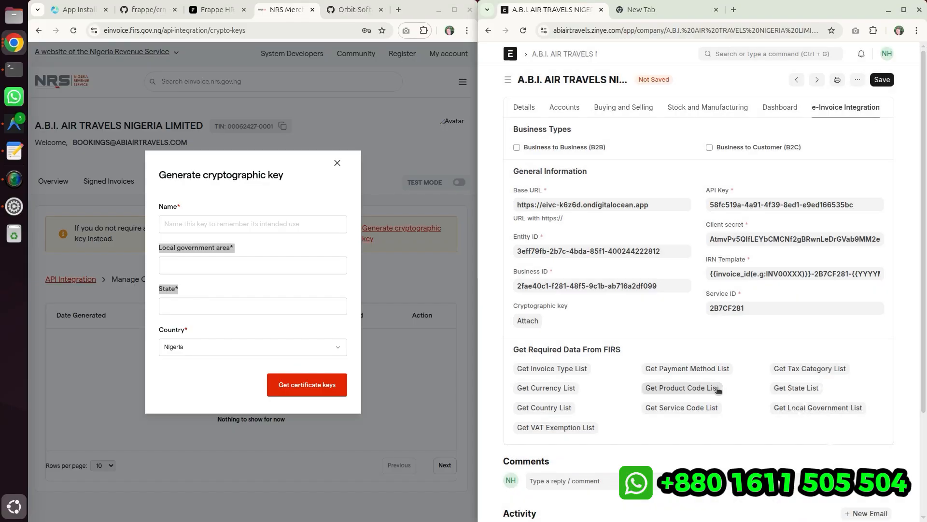
- Fetch the FIRS Service Code and Tax Category lists, dismissing each message
click(677, 411)
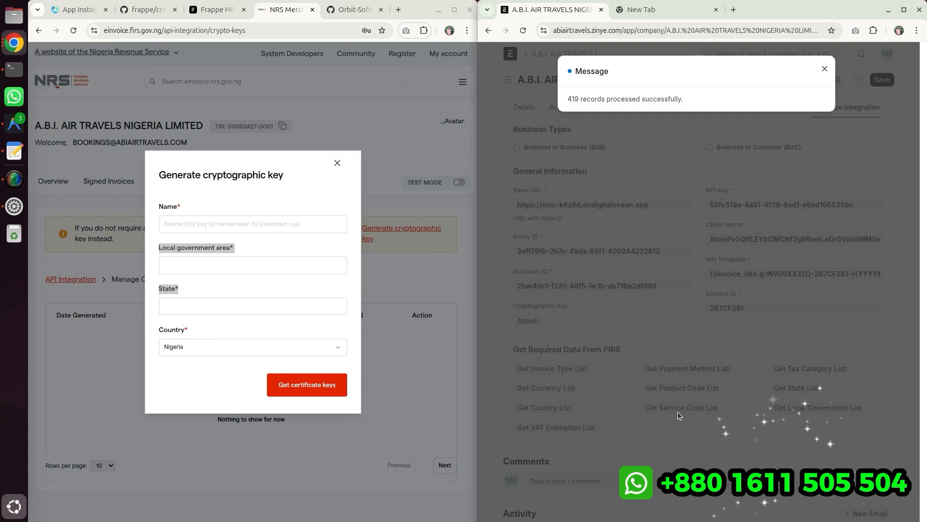
click(713, 393)
click(789, 364)
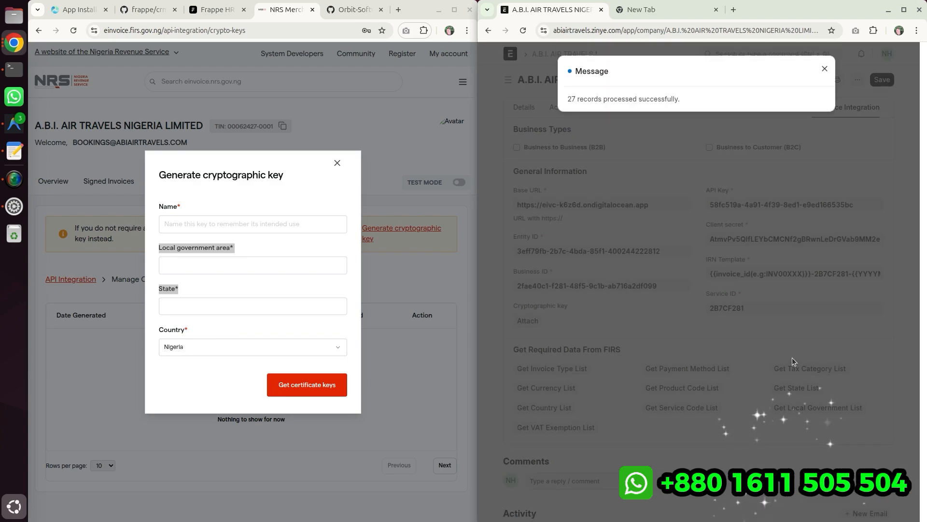
click(792, 358)
- Fetch the FIRS State and Local Government lists and dismiss the message
click(795, 388)
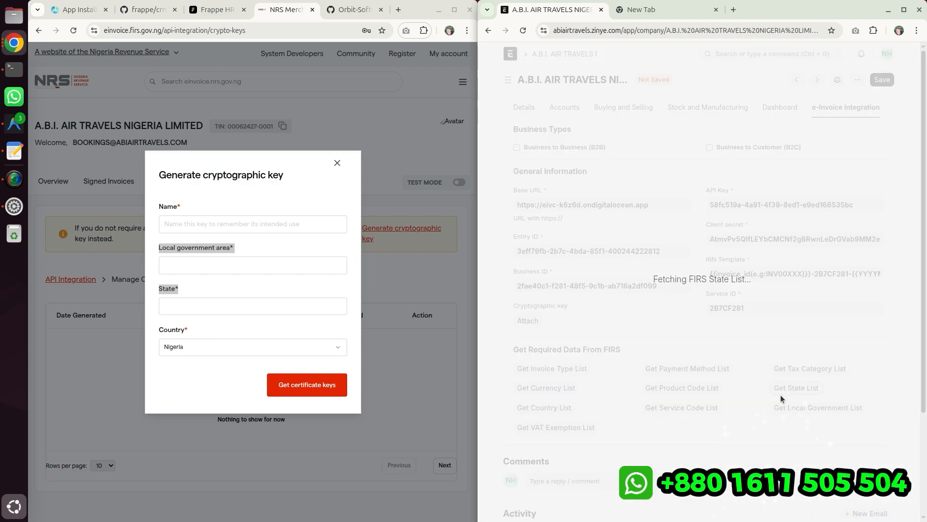
click(803, 416)
click(804, 415)
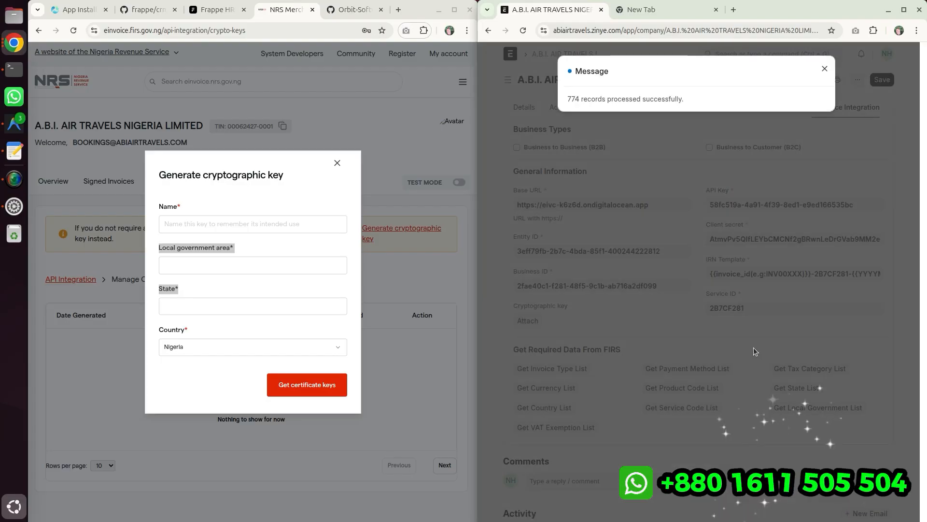
click(753, 347)
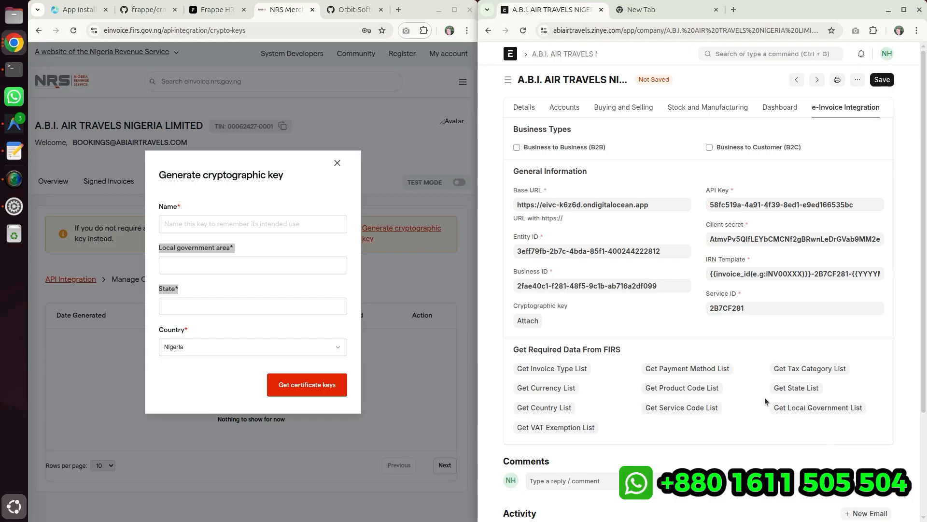
- Name the new cryptographic key "Production use" in the generate key dialog
scroll(765, 397, down, 3)
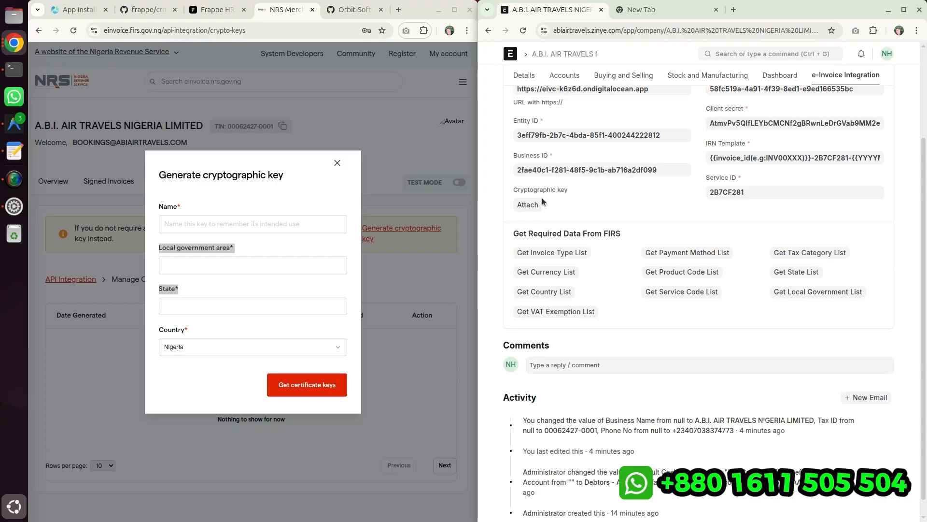
click(176, 224)
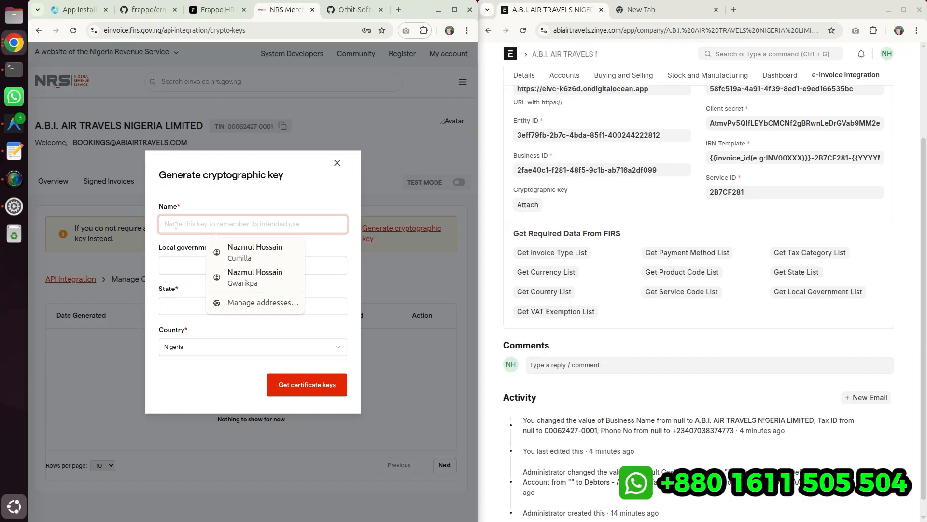
text(Production use)
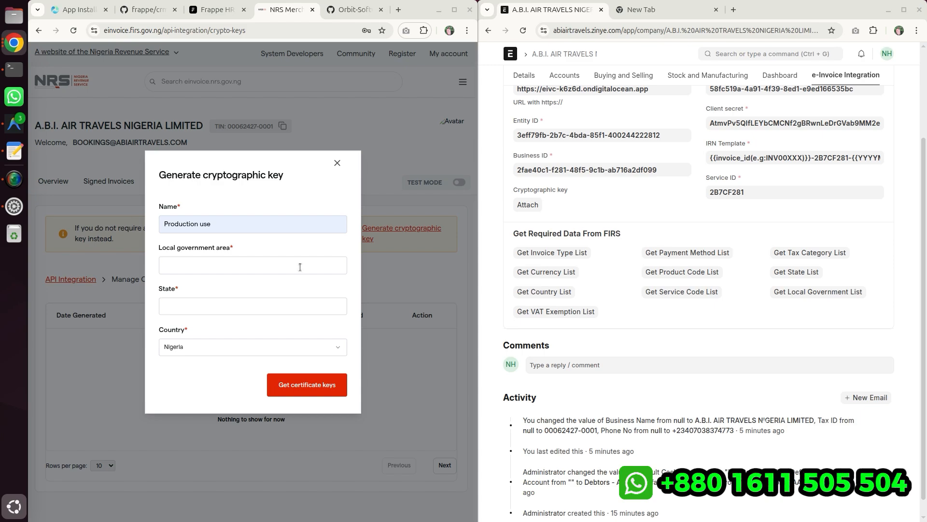
drag(216, 177, 308, 177)
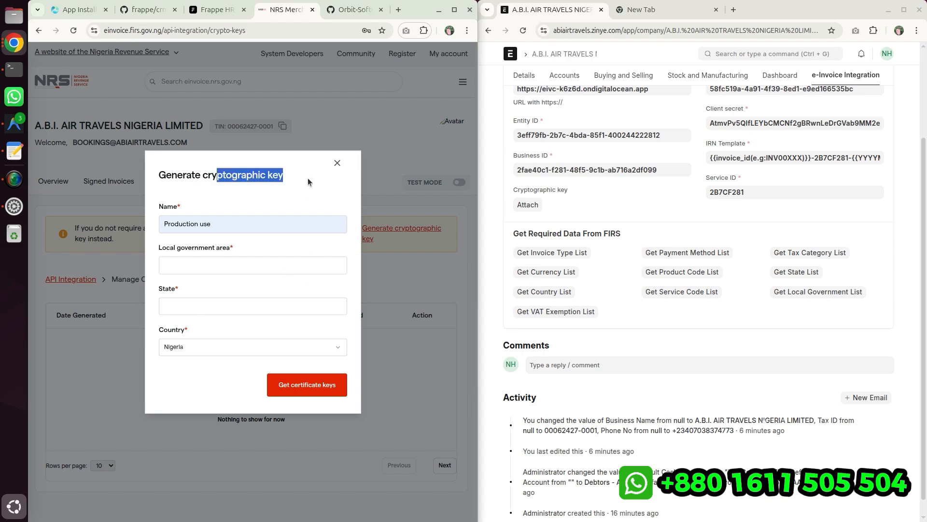
click(308, 178)
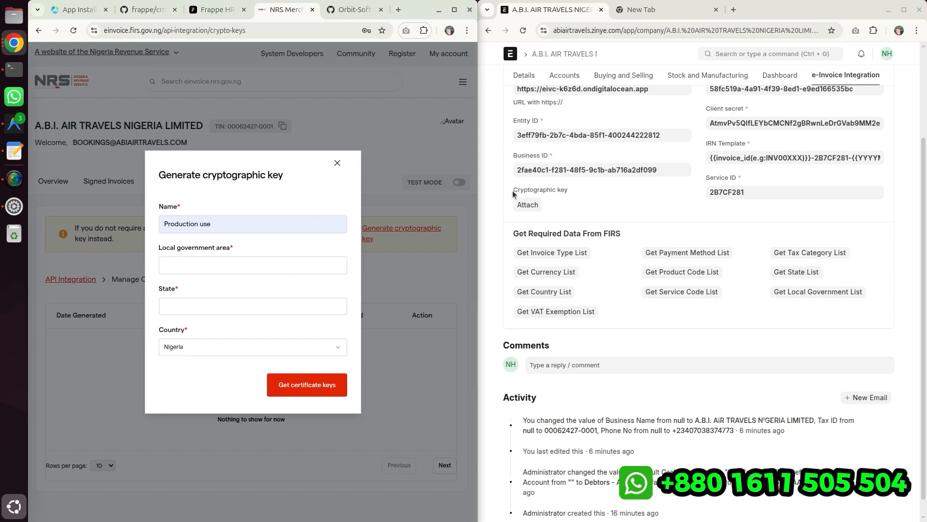
drag(510, 191, 569, 189)
click(573, 202)
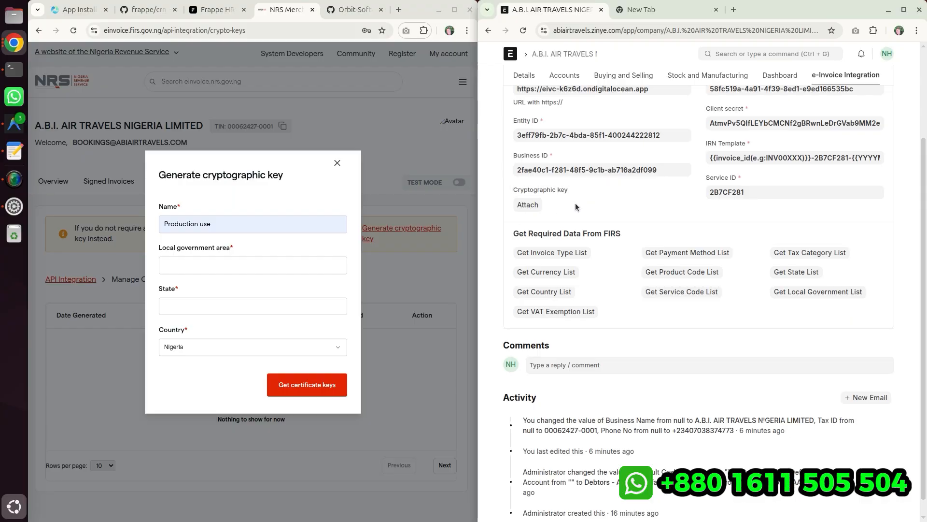
scroll(631, 288, up, 2)
scroll(630, 288, up, 1)
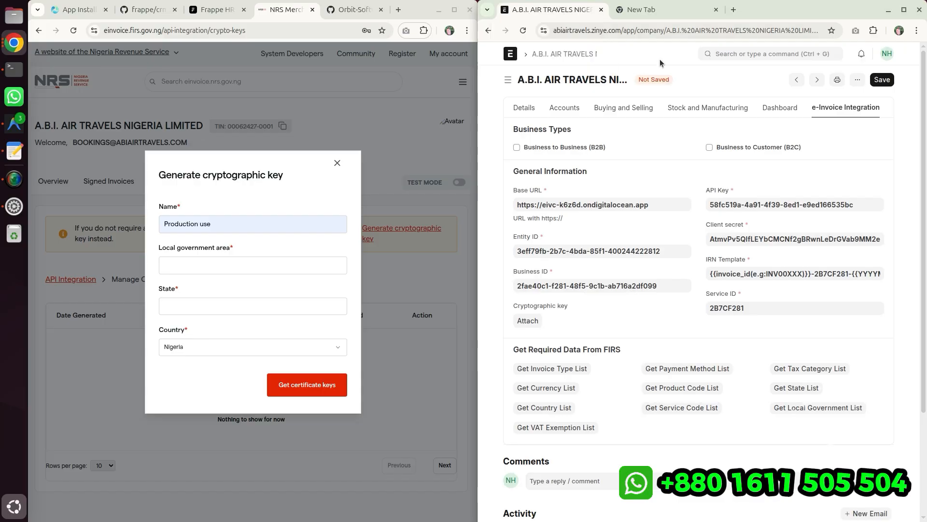
- Save the company's e-invoice integration settings
click(881, 81)
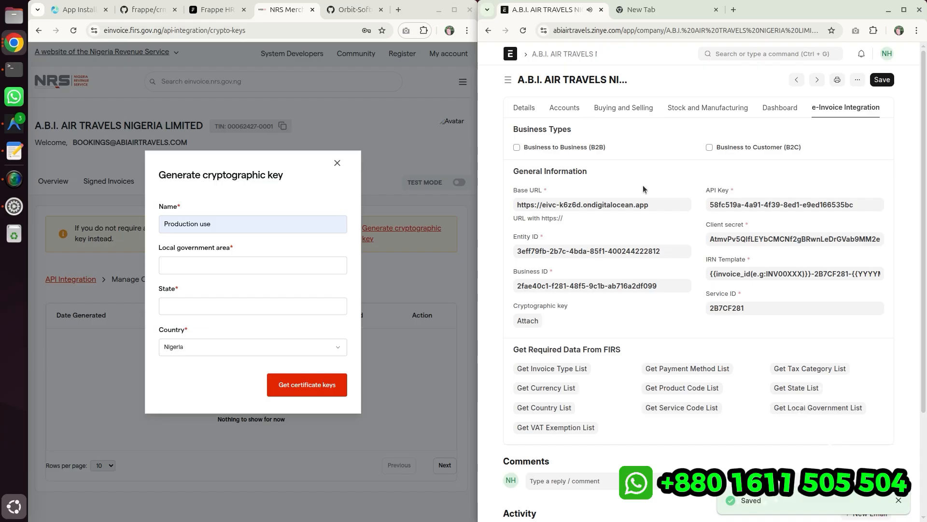
scroll(644, 188, down, 3)
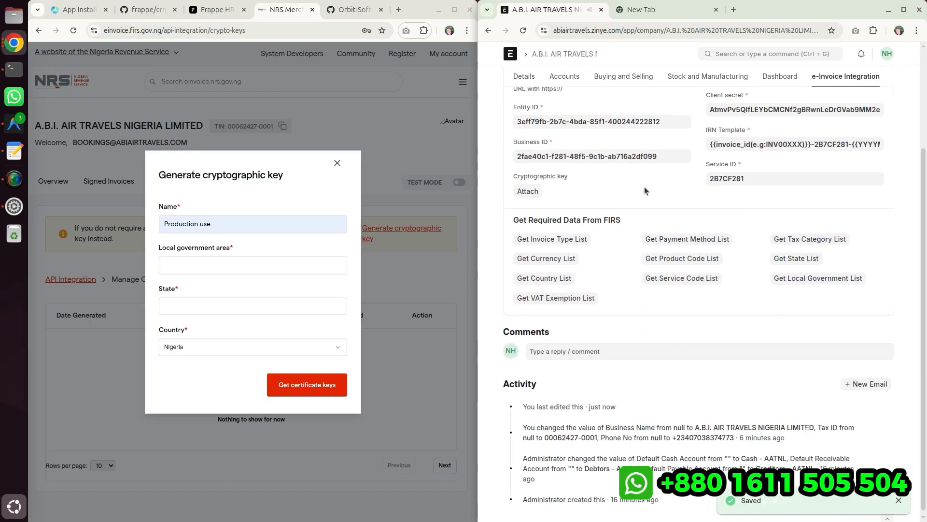
scroll(644, 186, up, 3)
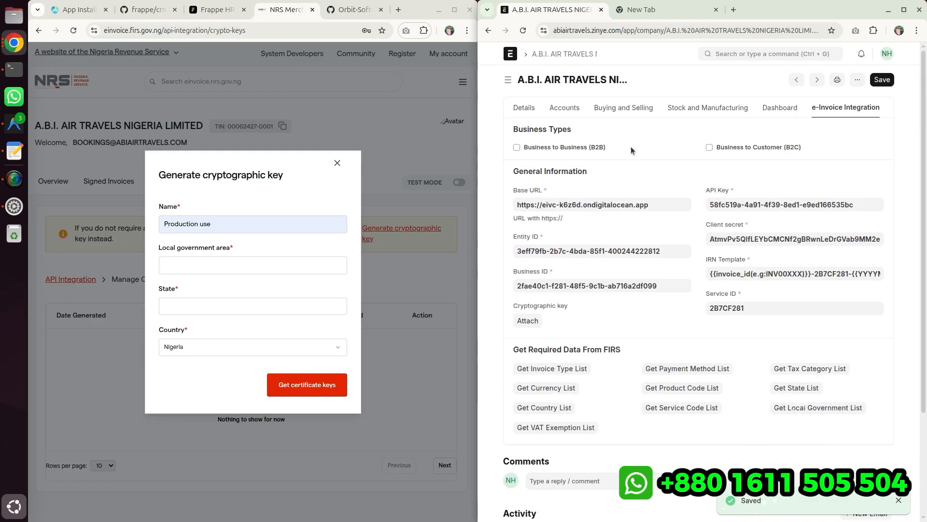
- Search for customer and open the Customer list
click(748, 54)
click(652, 71)
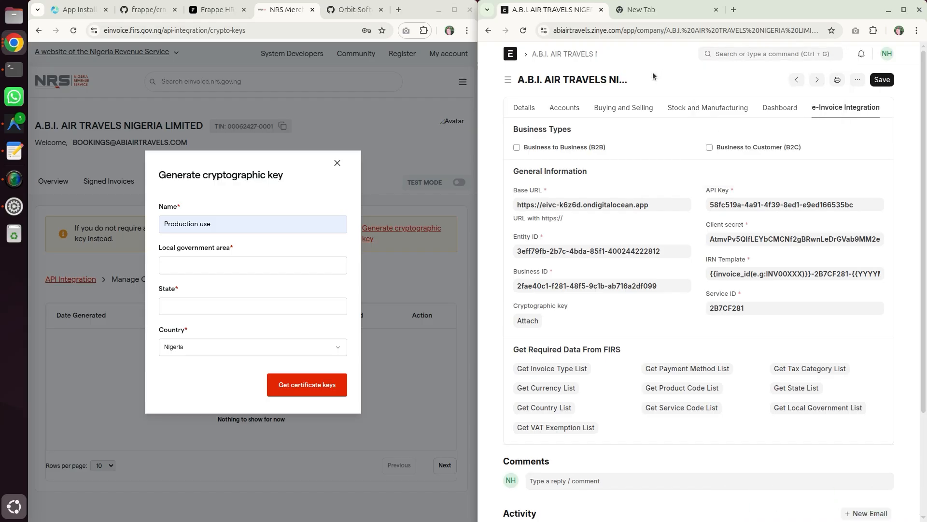
click(754, 53)
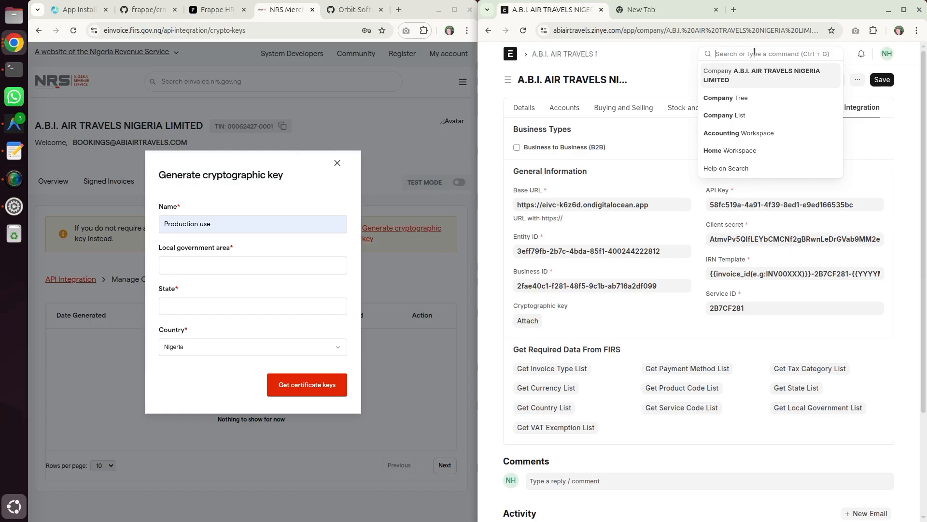
text(customer)
key(Return)
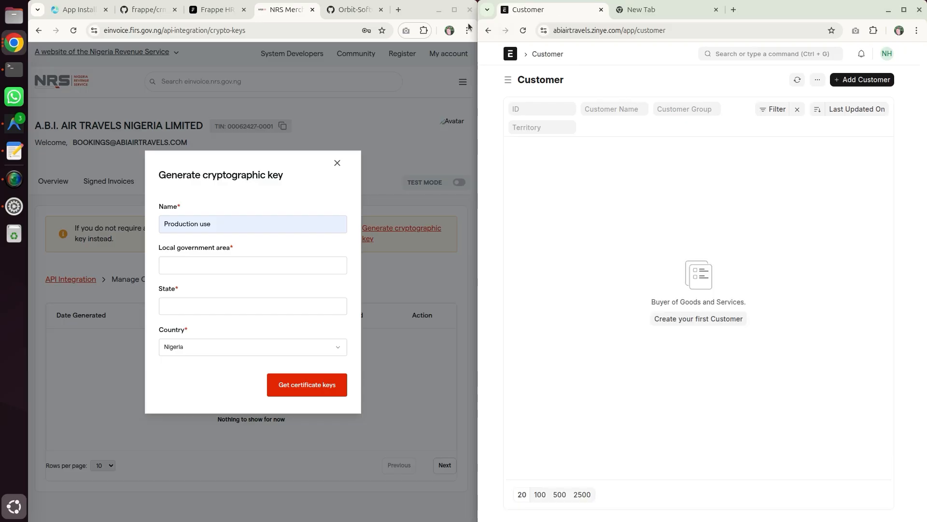
- Open a new address form from the company's Address & Contact section and review its fields
click(489, 30)
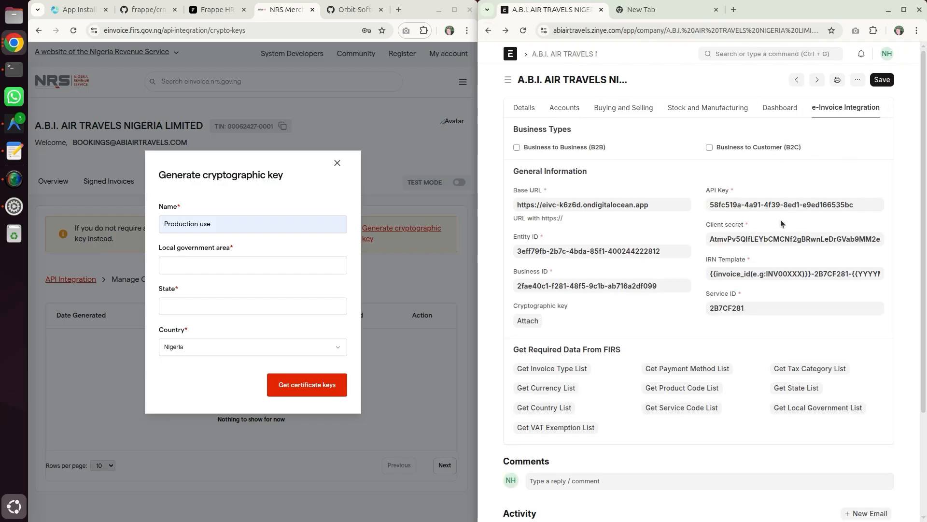
click(524, 107)
scroll(564, 231, down, 2)
scroll(564, 239, down, 5)
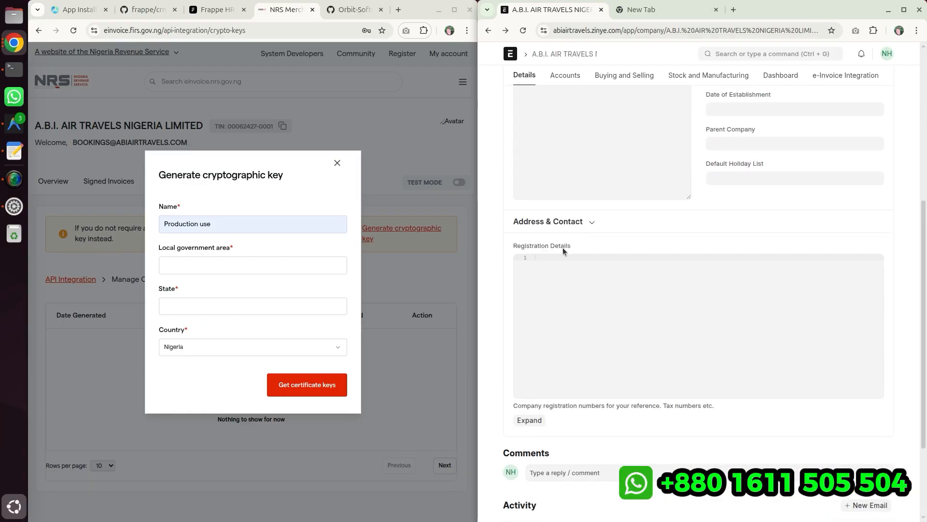
click(584, 222)
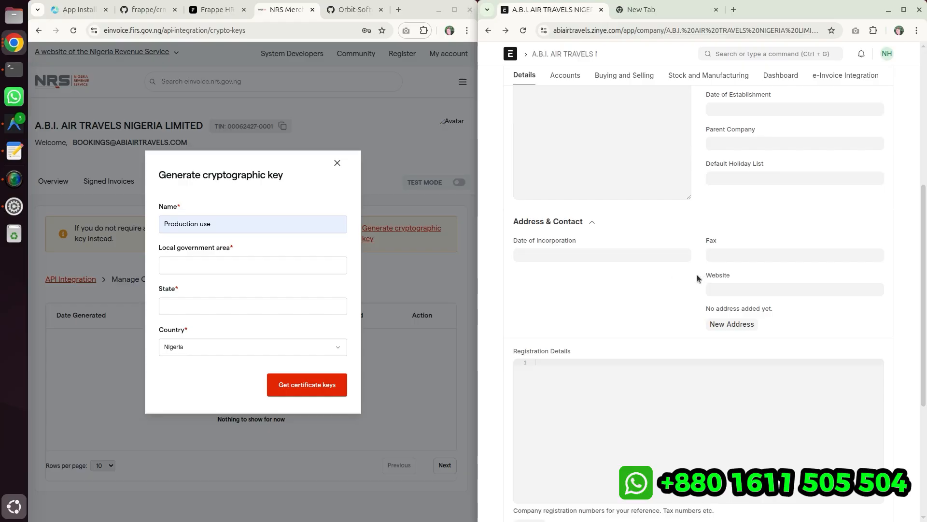
click(715, 324)
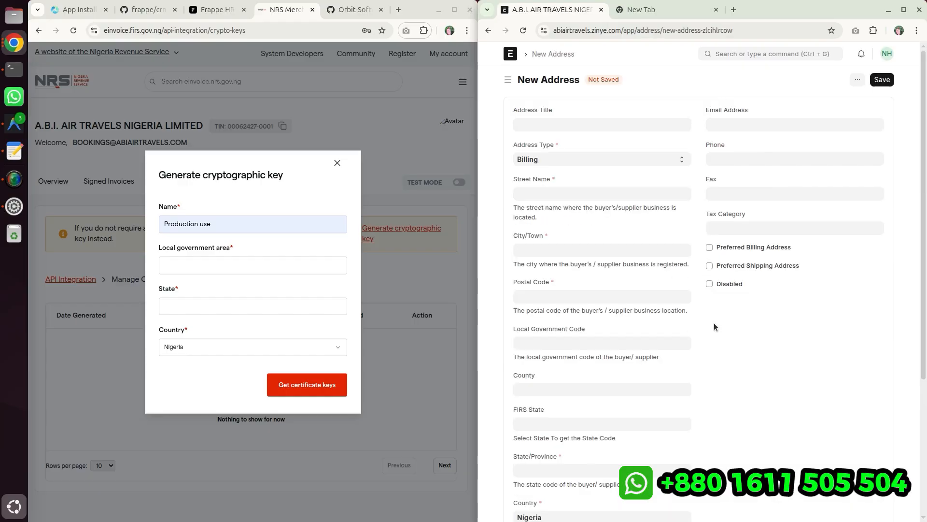
scroll(686, 377, down, 2)
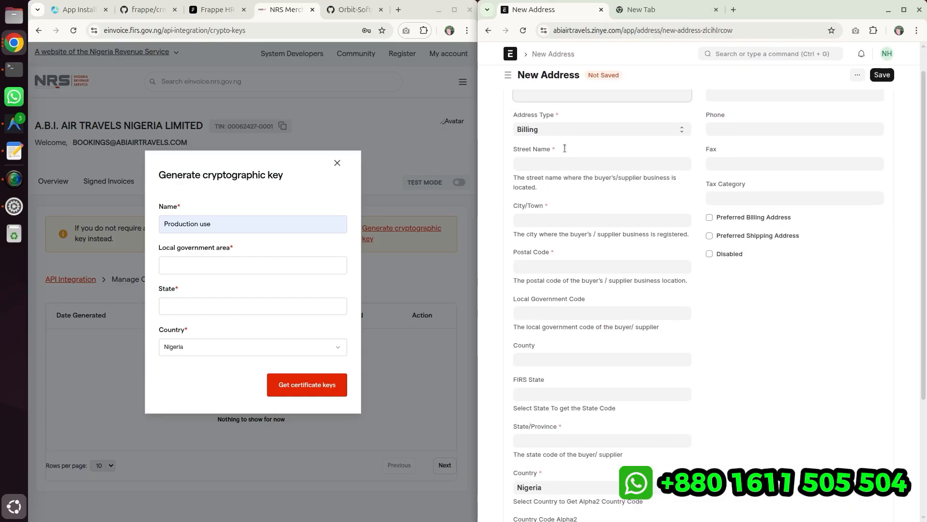
scroll(677, 397, down, 5)
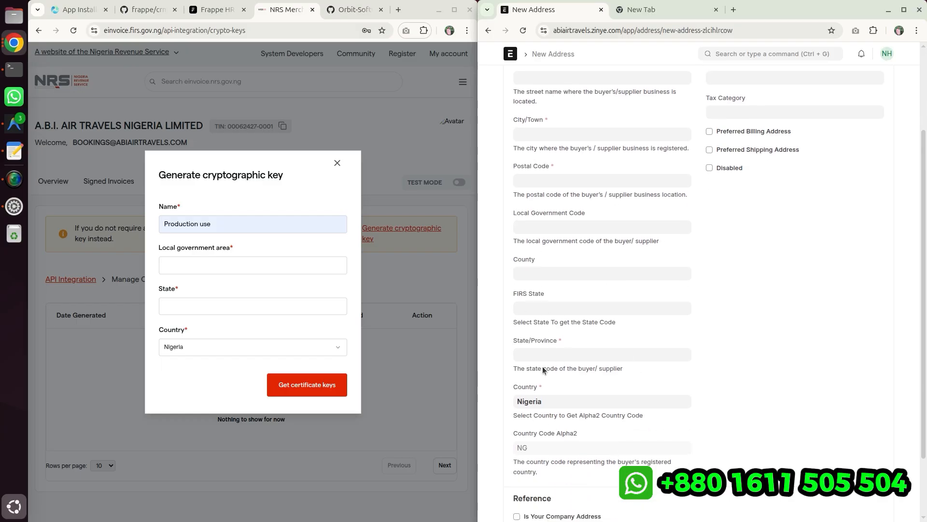
scroll(687, 432, up, 7)
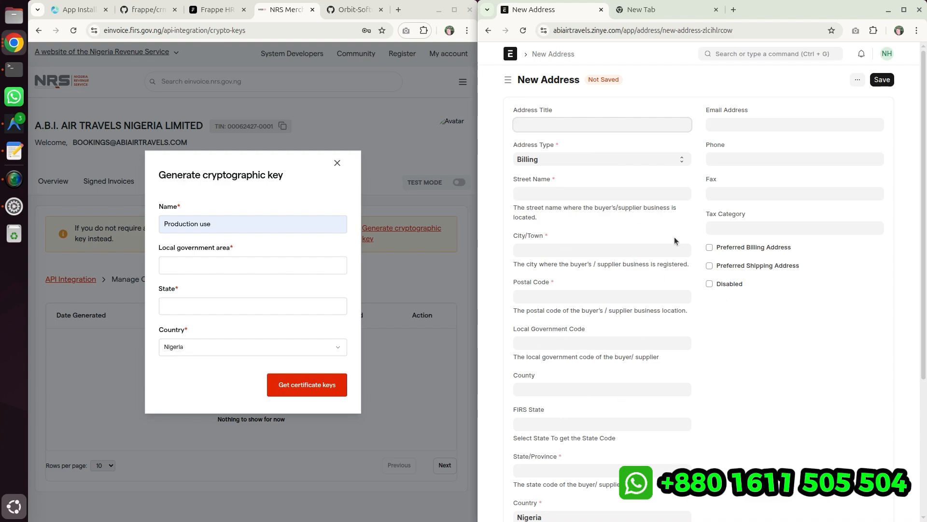
- Create a new customer named Segsalerty R of type Company and save it
click(744, 53)
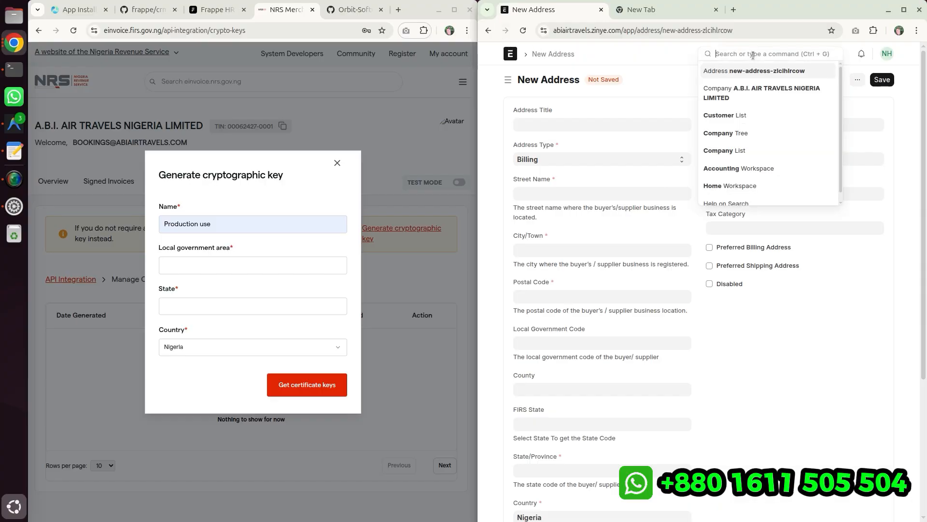
click(739, 118)
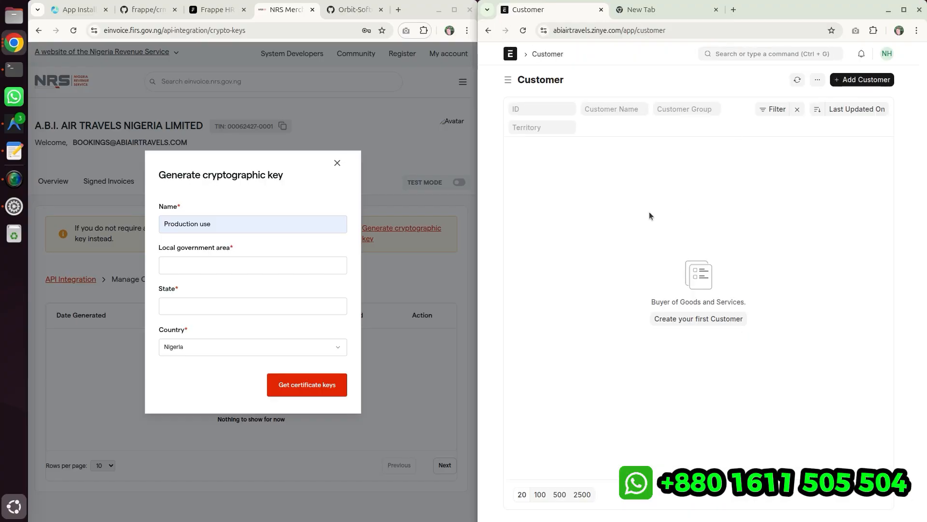
click(850, 80)
click(607, 222)
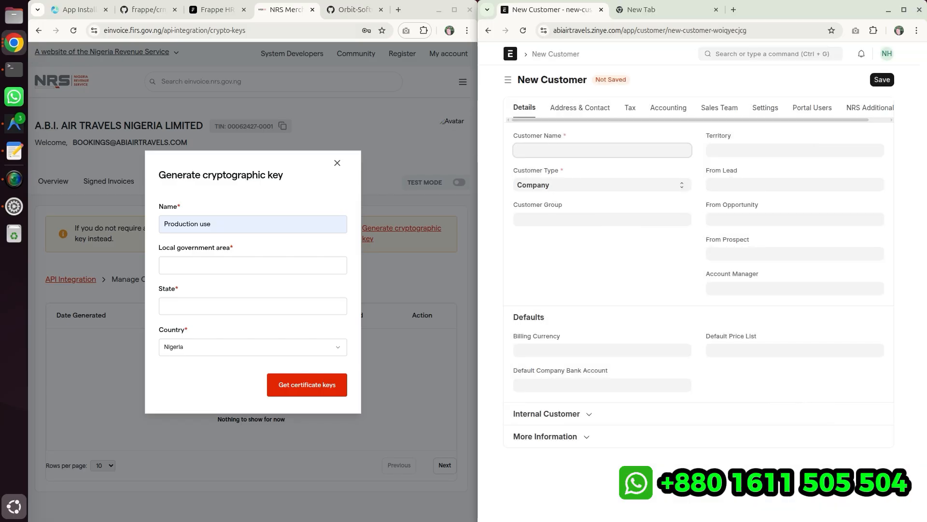
key(alt+Tab)
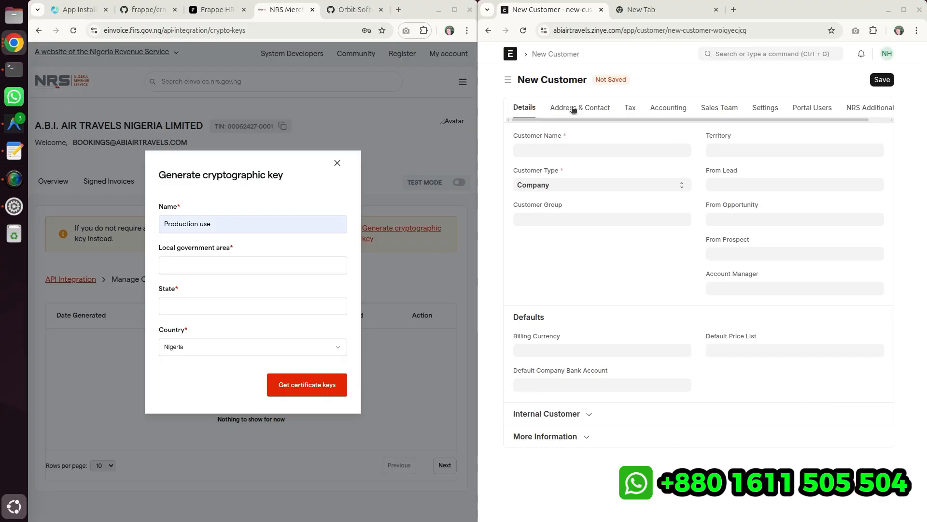
click(570, 146)
text(Segsalerty R)
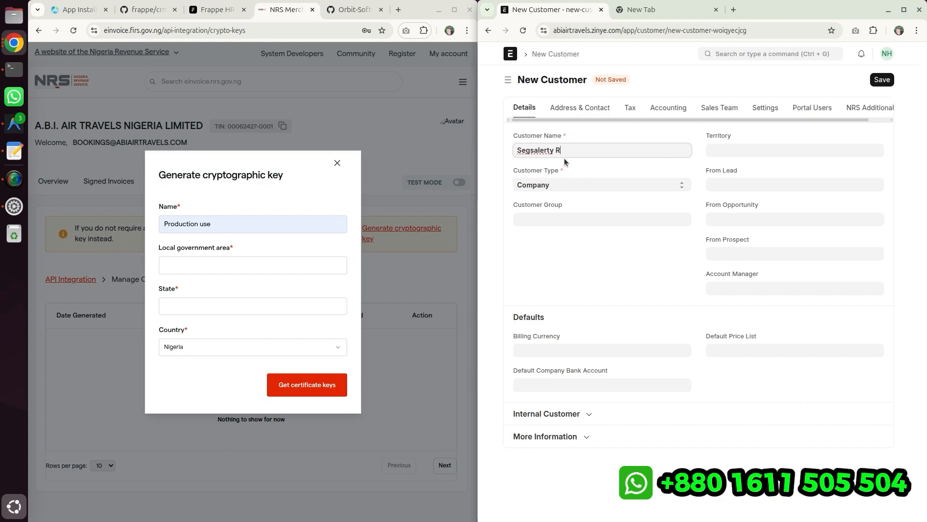
click(580, 160)
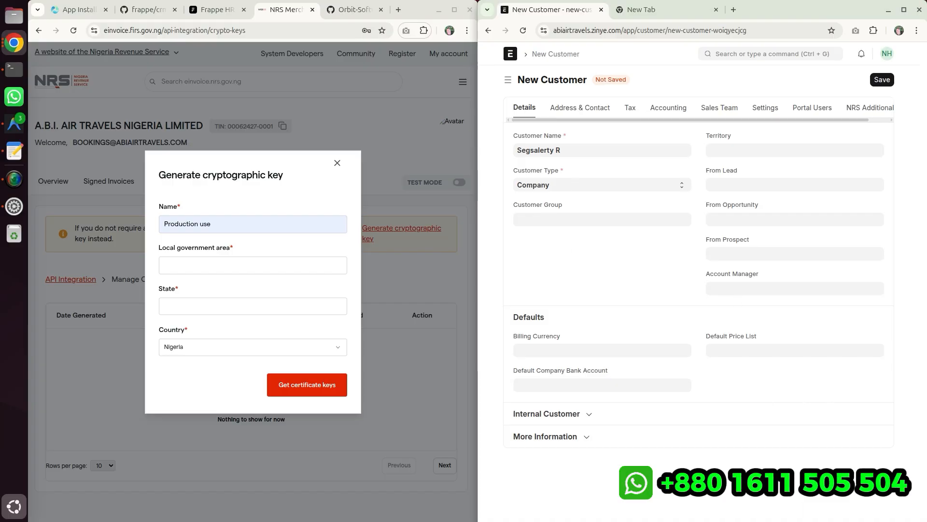
click(583, 111)
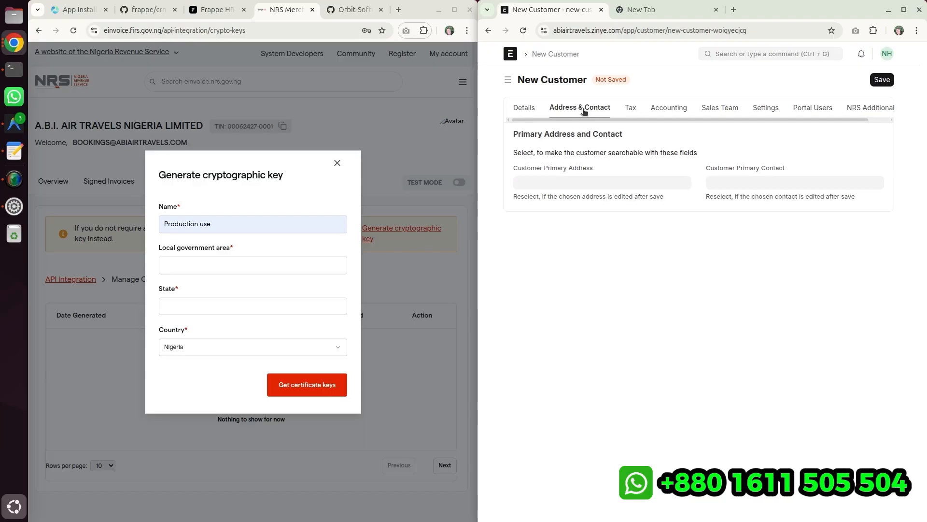
click(636, 109)
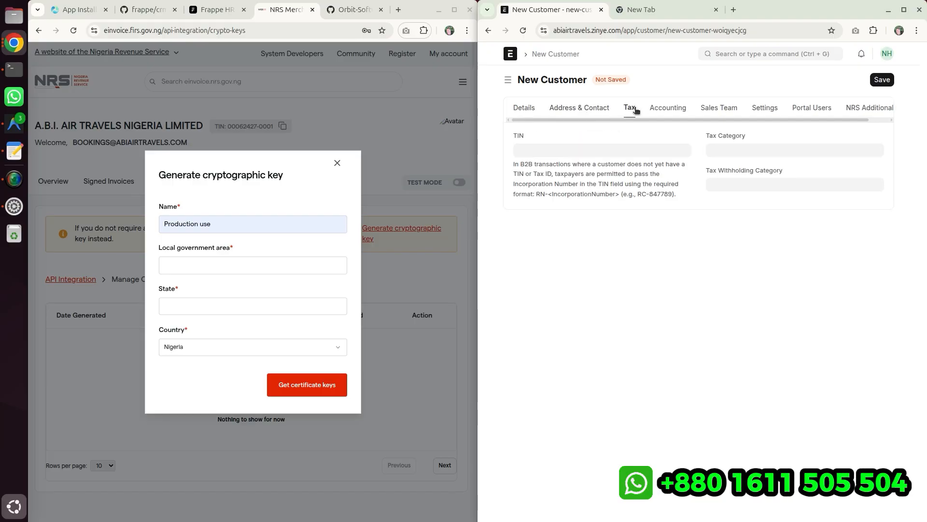
click(885, 81)
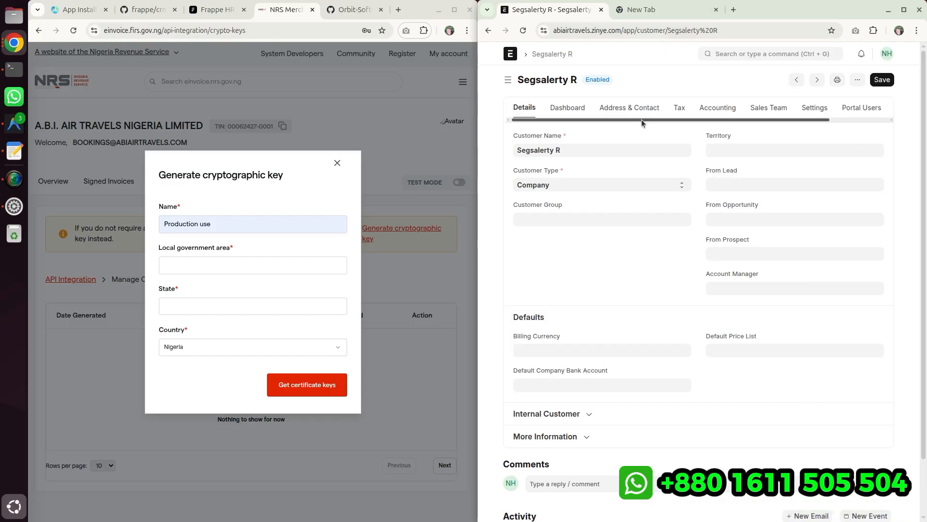
- Open the customer's NRS Additional info tab and examine its customer type options and B2B fields
drag(642, 119, 720, 116)
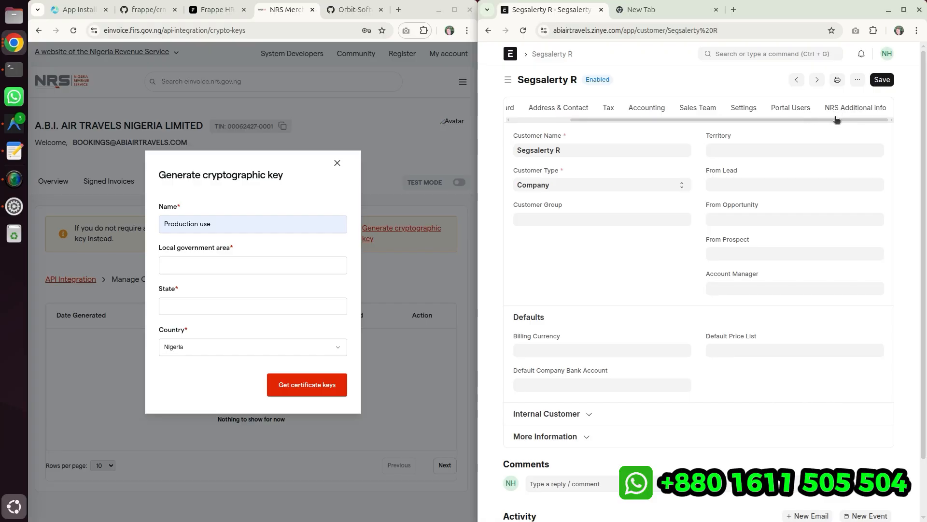
click(850, 108)
drag(464, 160, 390, 162)
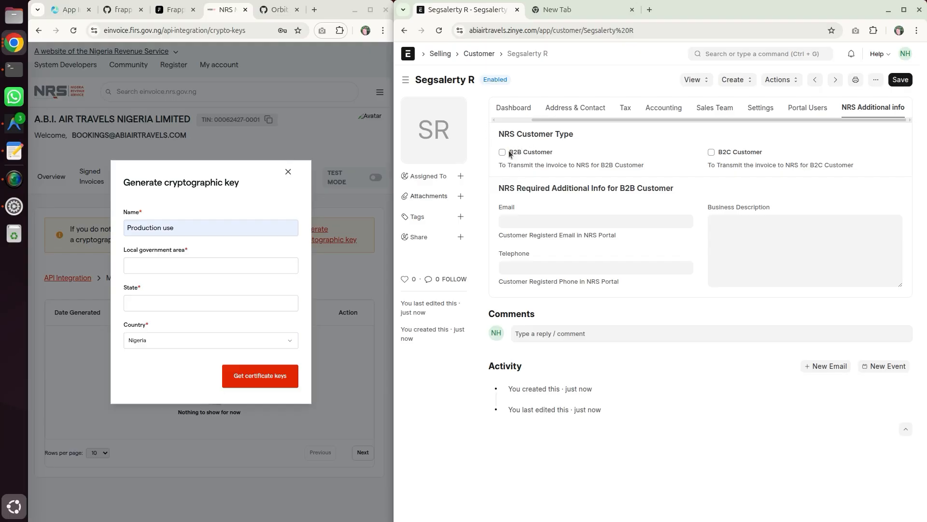
drag(510, 153, 559, 156)
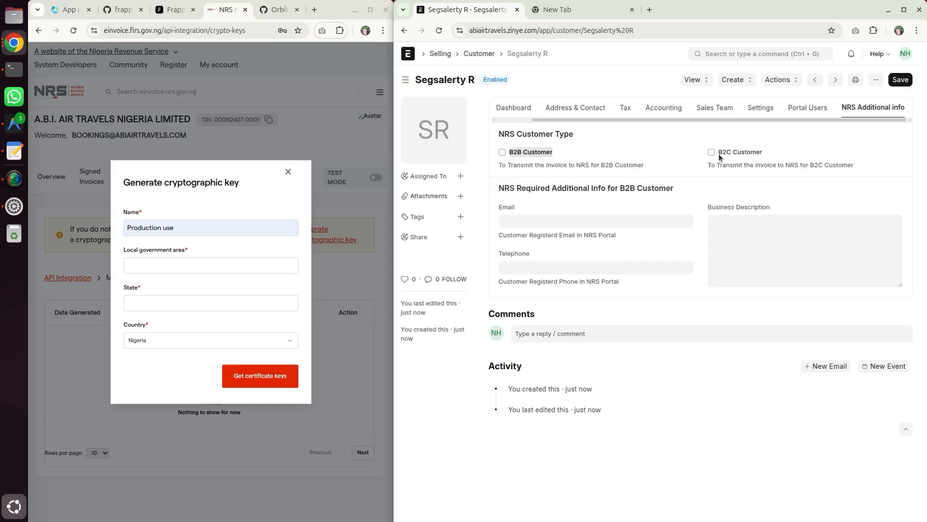
drag(719, 154, 718, 154)
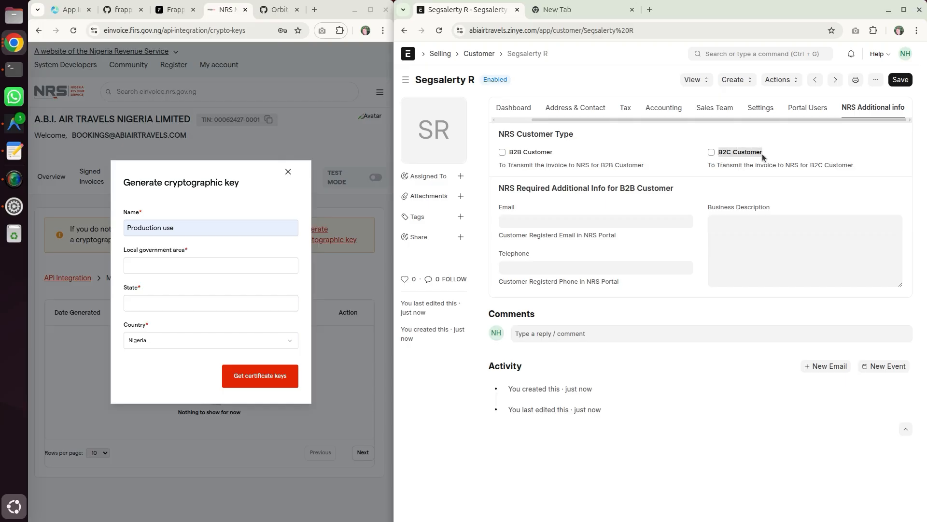
click(721, 165)
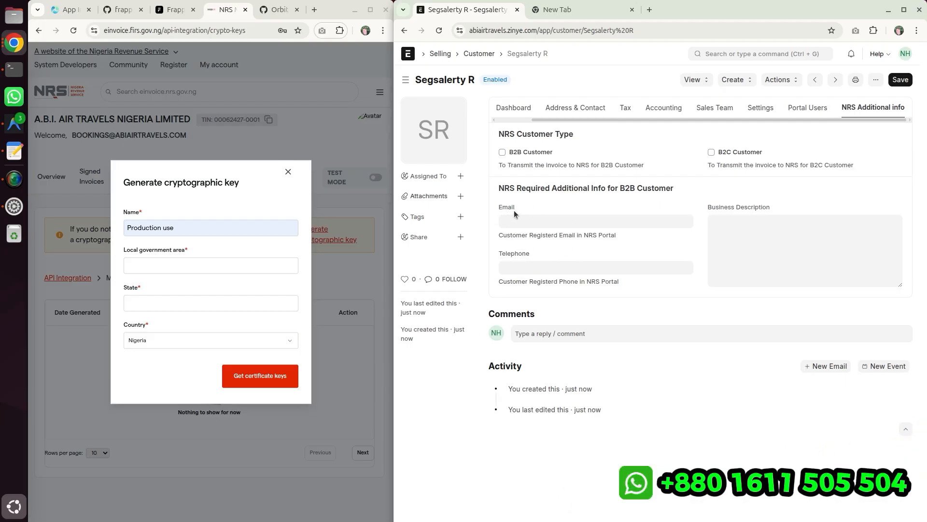
click(554, 253)
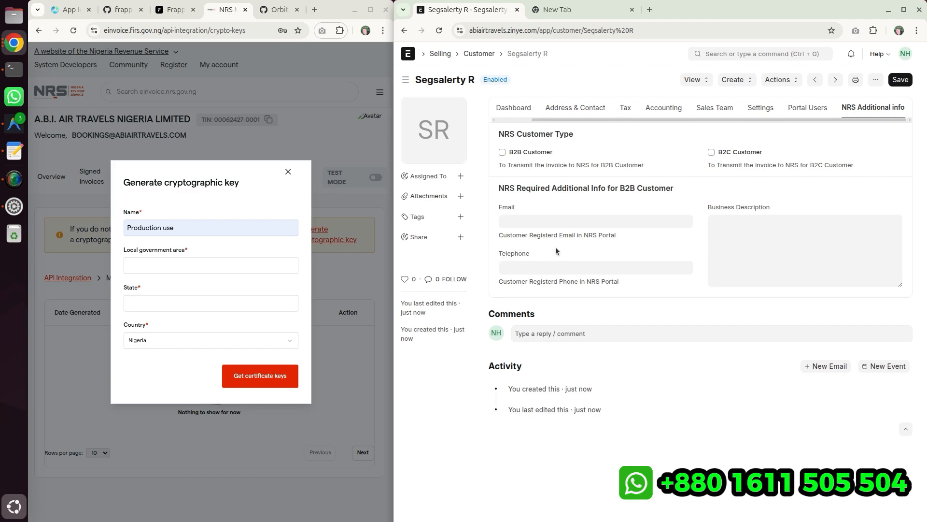
- Select B2B Customer on the NRS Additional info tab and review the TIN field on the Tax tab
click(503, 152)
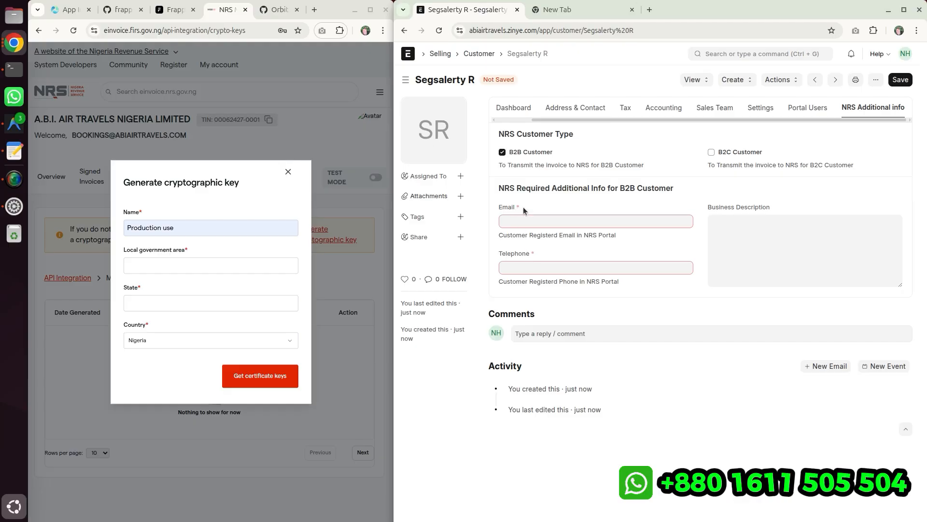
click(624, 108)
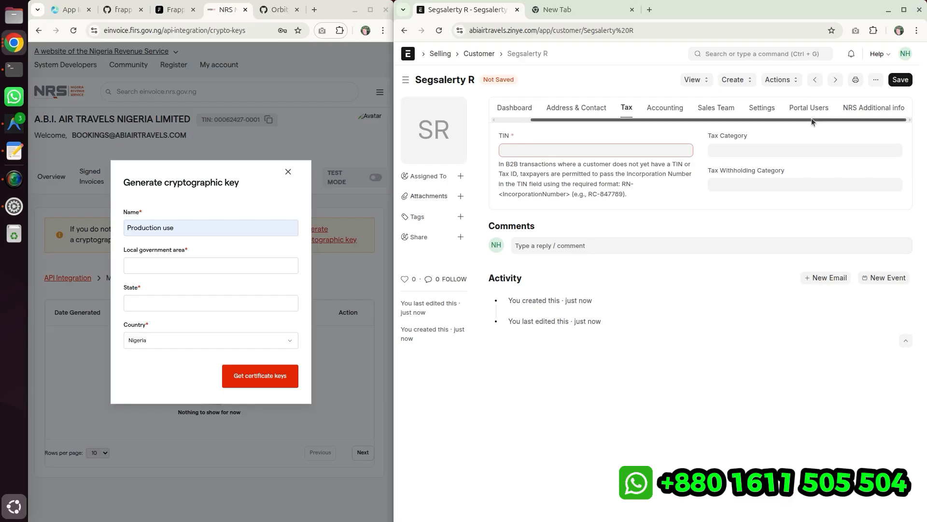
click(873, 107)
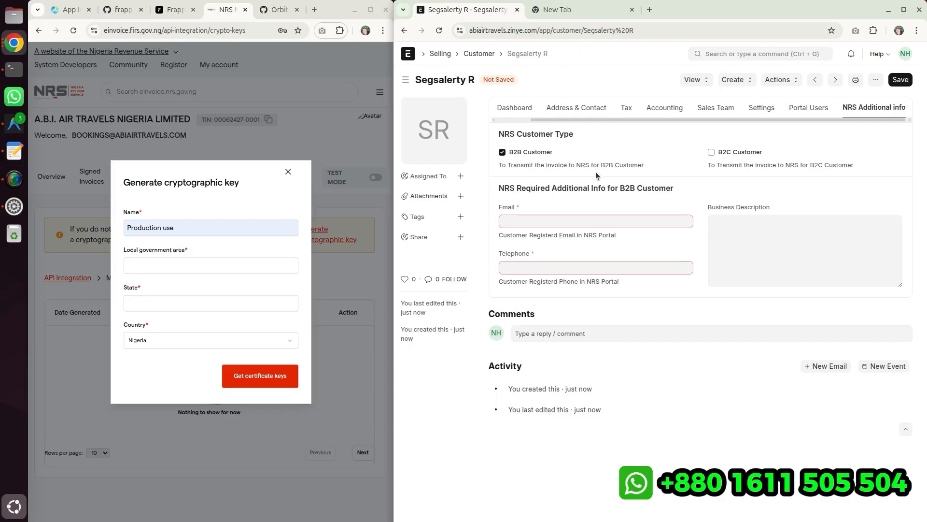
- Switch back and forth between the B2B Customer and B2C Customer options, finishing on B2B Customer
click(710, 152)
click(512, 153)
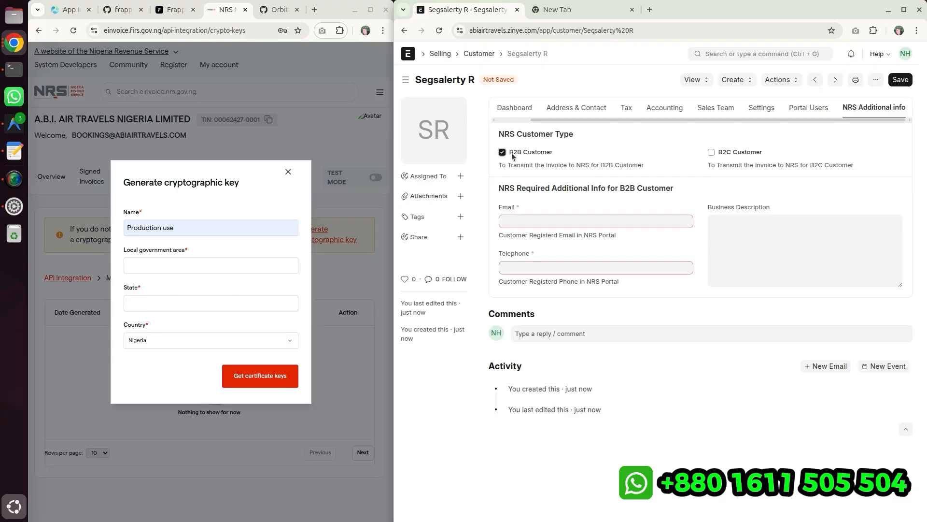
click(711, 153)
click(524, 152)
click(716, 151)
click(526, 154)
click(733, 151)
click(520, 154)
click(747, 152)
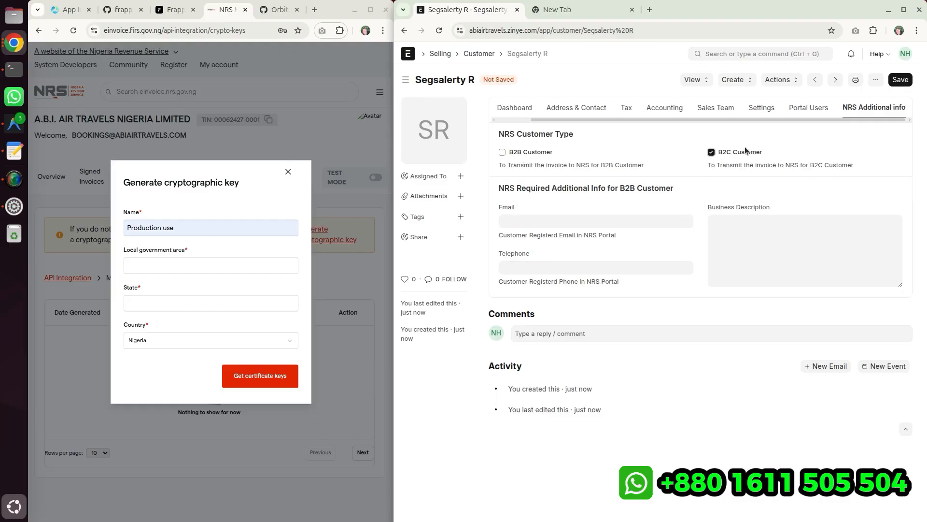
click(540, 153)
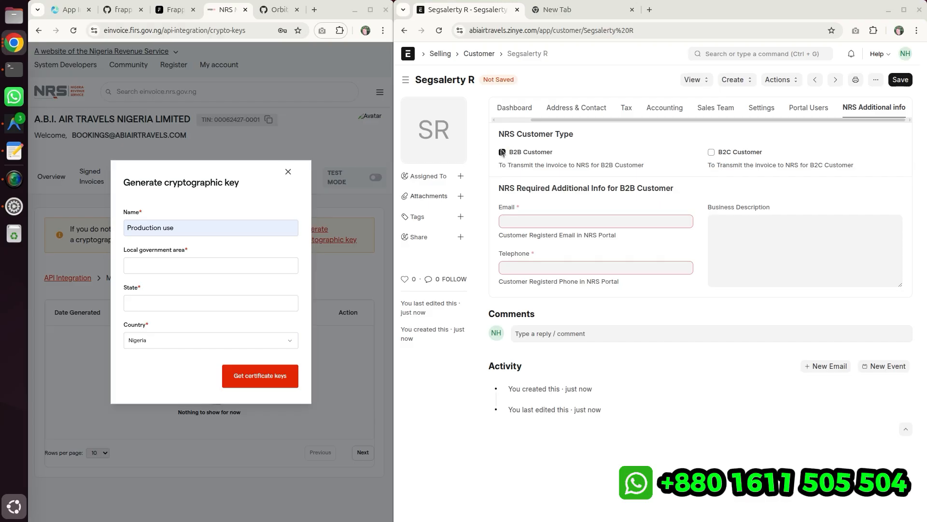
- Try to save the customer as a B2B customer and review the missing mandatory fields list
click(900, 80)
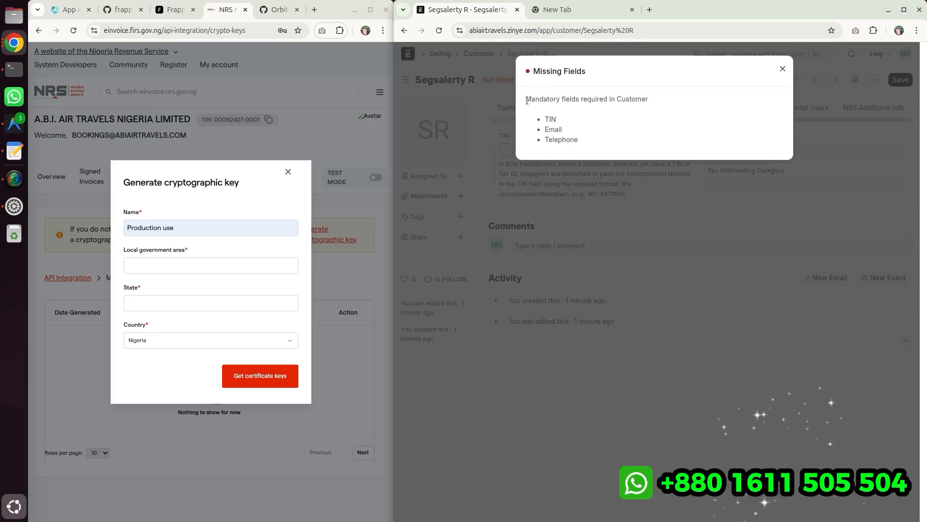
drag(525, 99, 648, 100)
drag(556, 117, 584, 141)
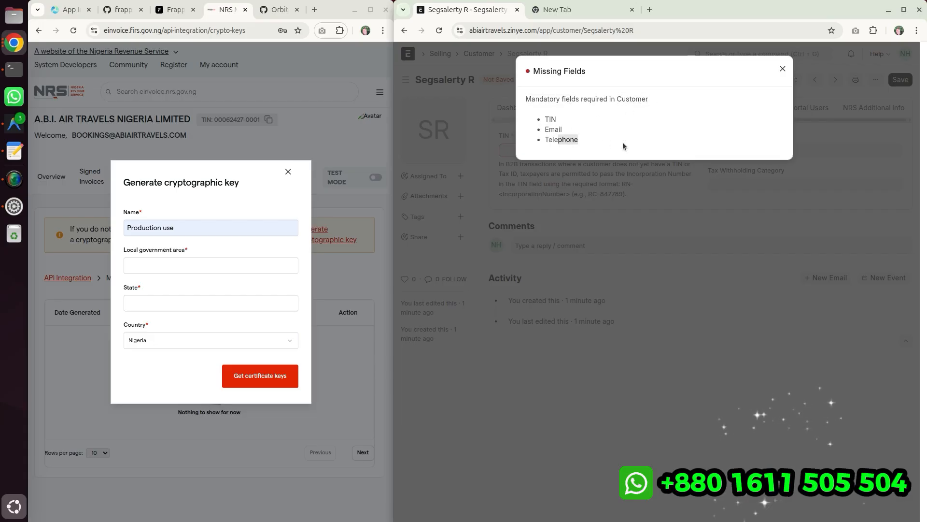
click(782, 68)
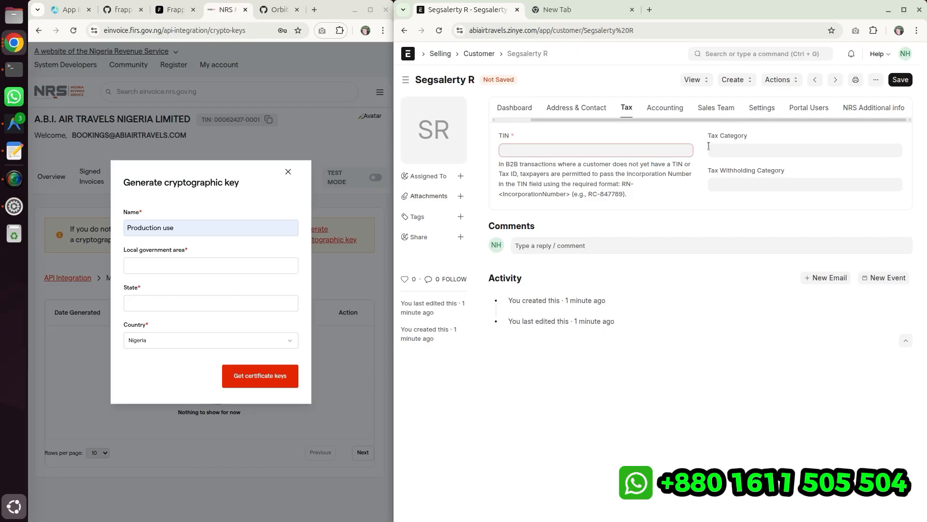
- Select B2C Customer on the NRS Additional info tab and save the customer
click(874, 109)
click(717, 152)
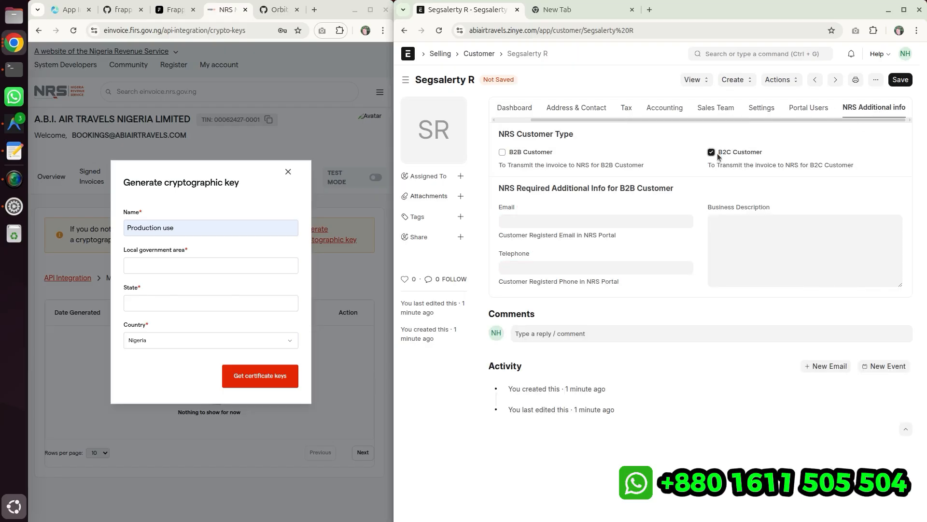
click(905, 79)
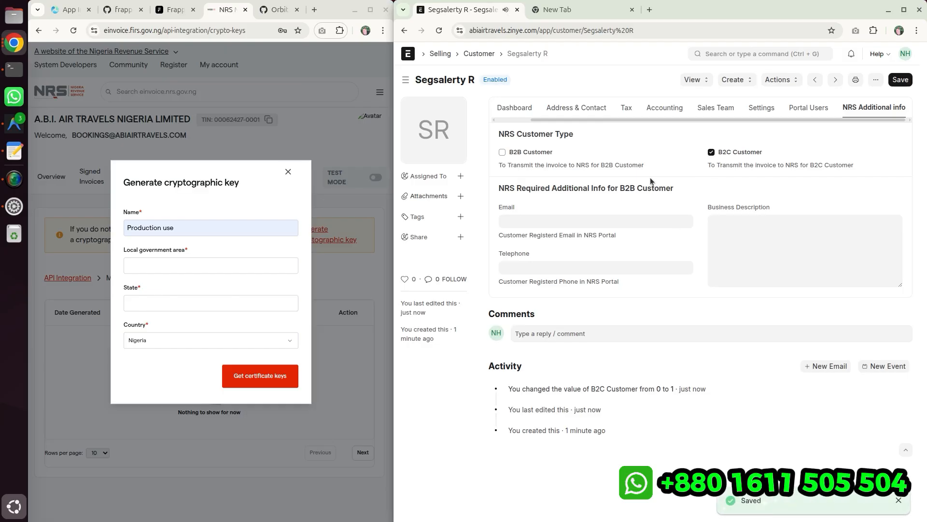
- Select B2B Customer again and paste the customer's TIN into the Tax tab's TIN field
click(521, 153)
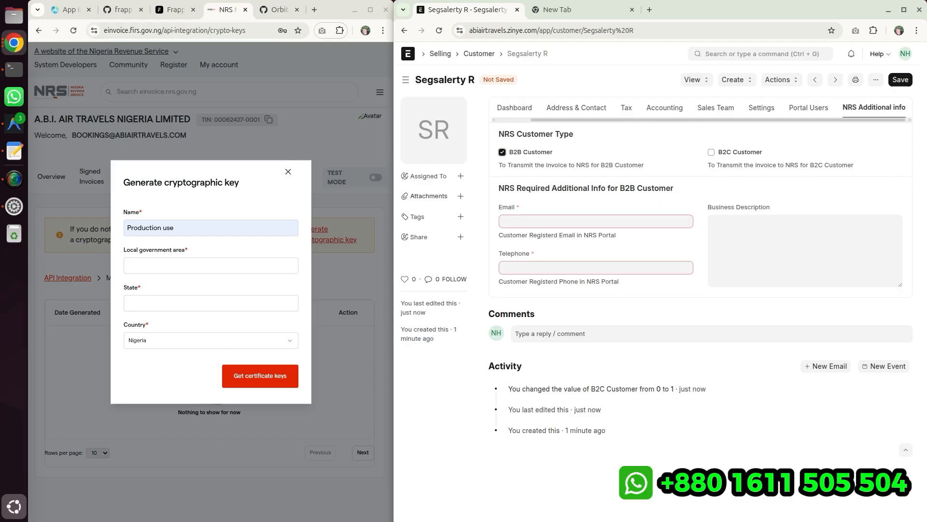
key(alt+Tab)
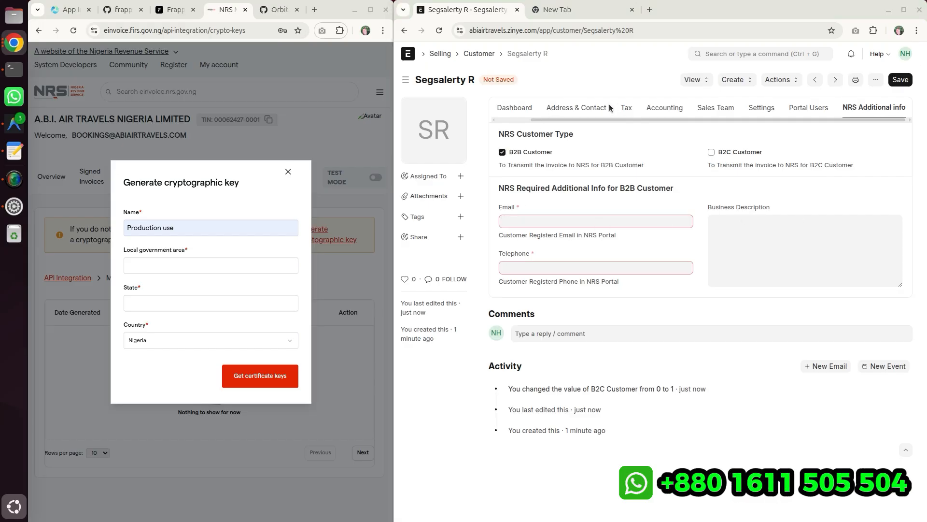
click(627, 108)
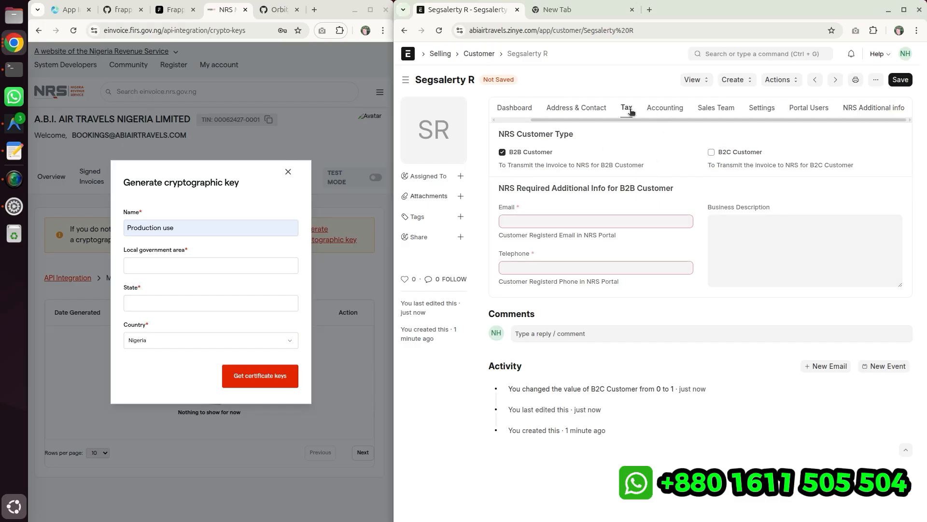
text(TIN-000002)
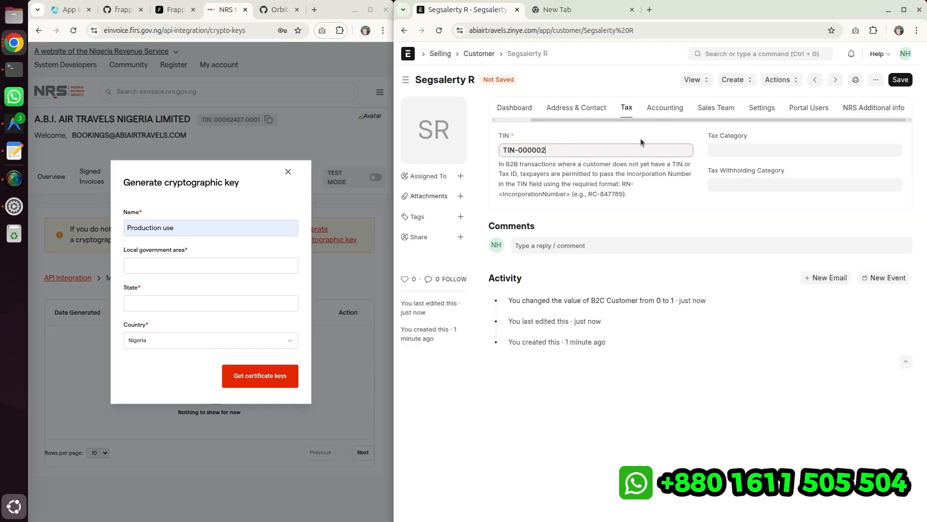
- Paste the customer's registered e-mail and telephone number into the NRS B2B Email and Telephone fields
click(874, 107)
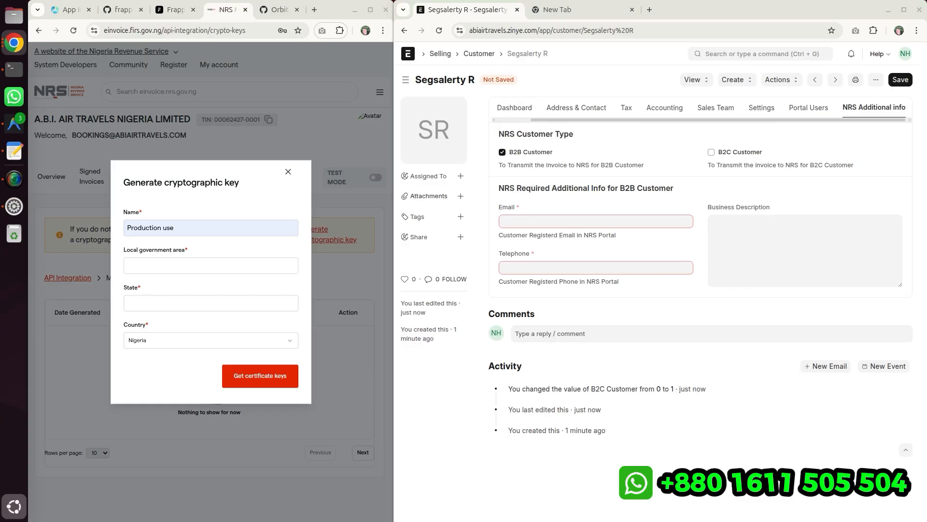
click(551, 222)
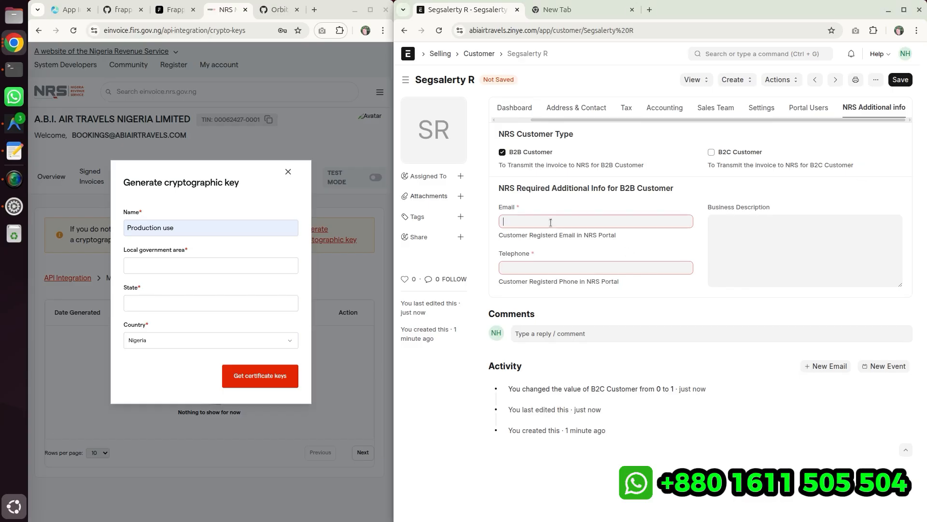
key(ctrl+v)
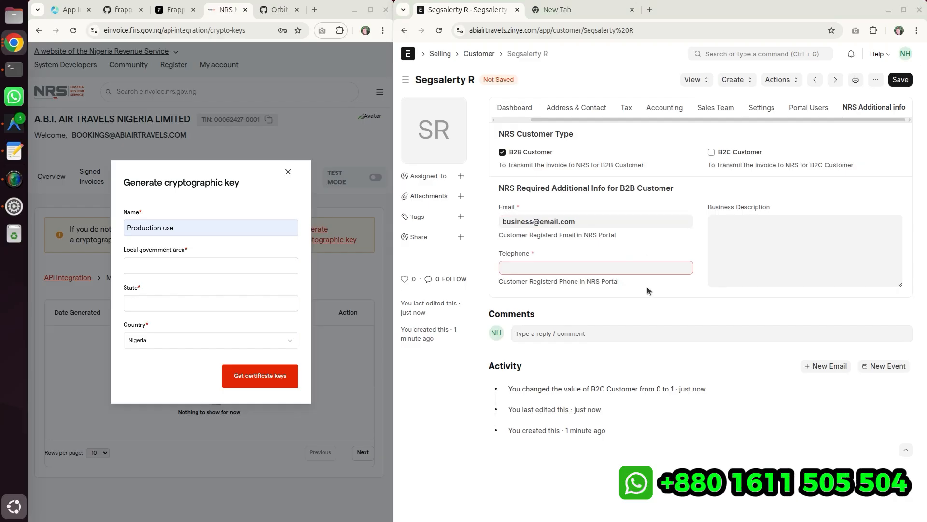
click(642, 268)
key(ctrl+v)
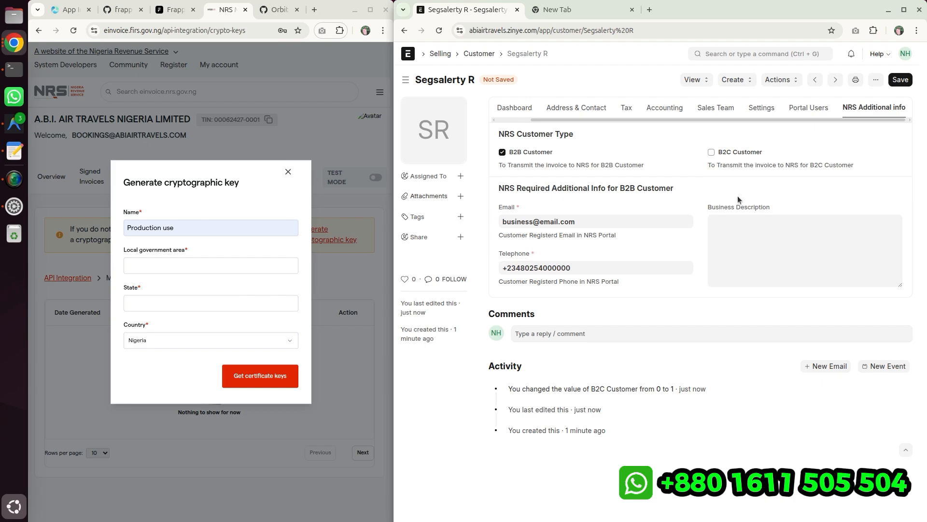
- Try to save as a B2B customer, then clear the B2B Customer option and save the customer
click(904, 77)
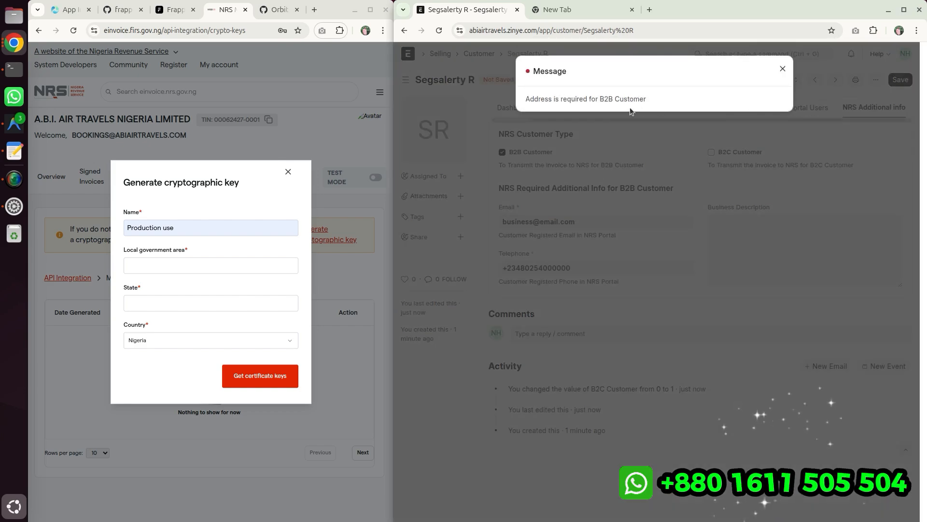
drag(538, 99, 674, 99)
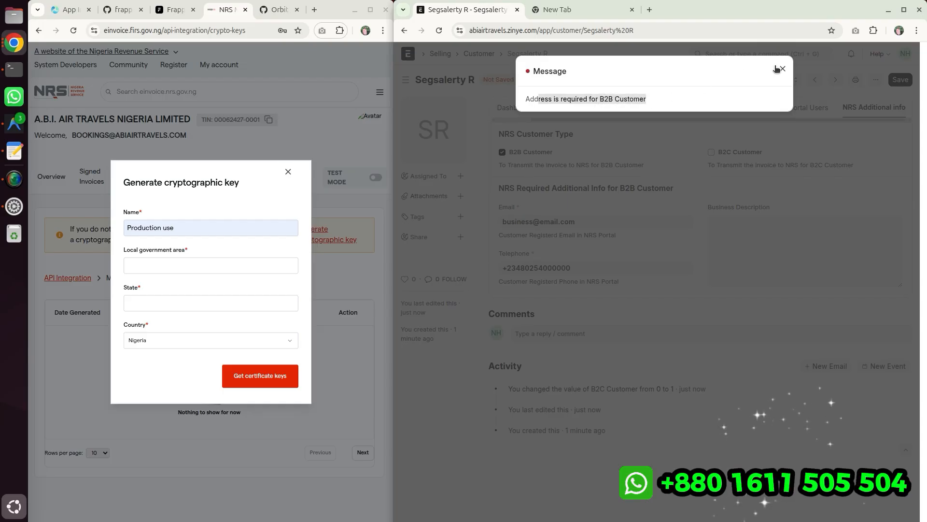
click(779, 69)
click(502, 151)
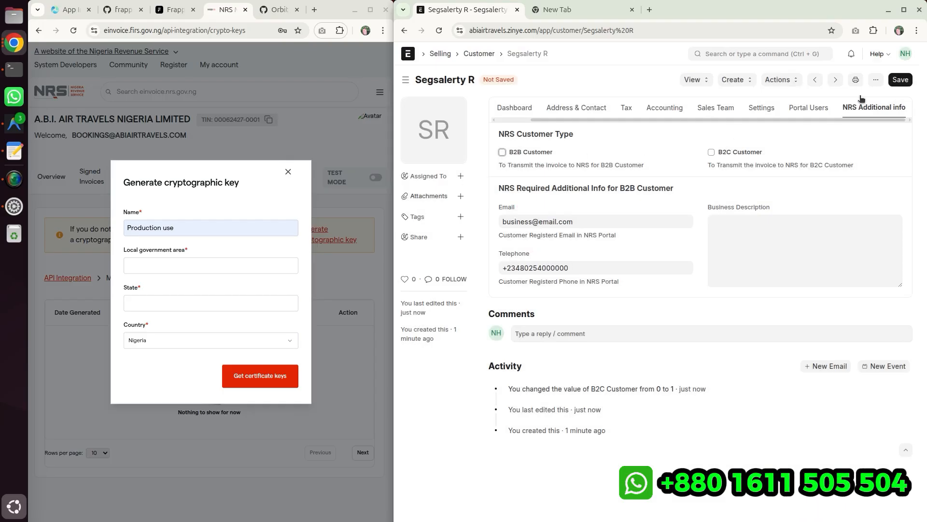
click(899, 79)
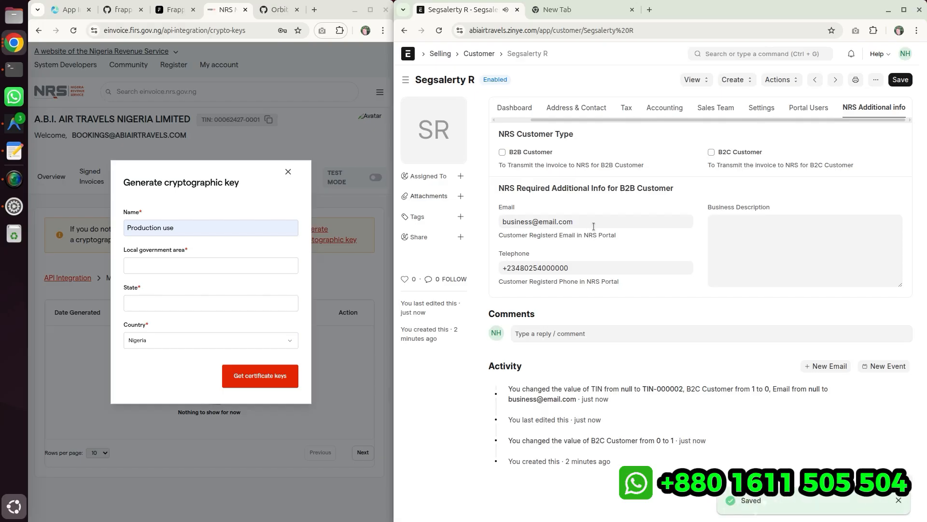
- Open a new address from the customer's Address & Contact tab and paste Segsalerty R as its title
click(596, 107)
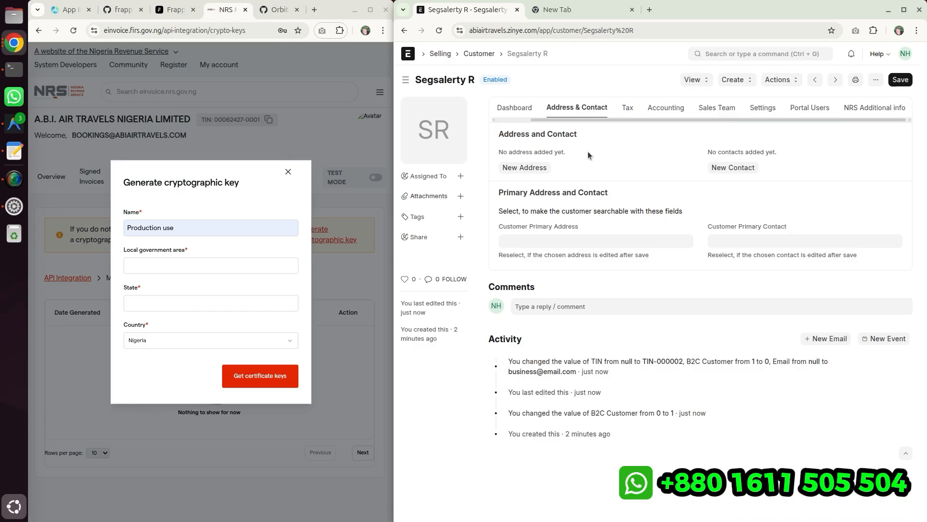
click(523, 167)
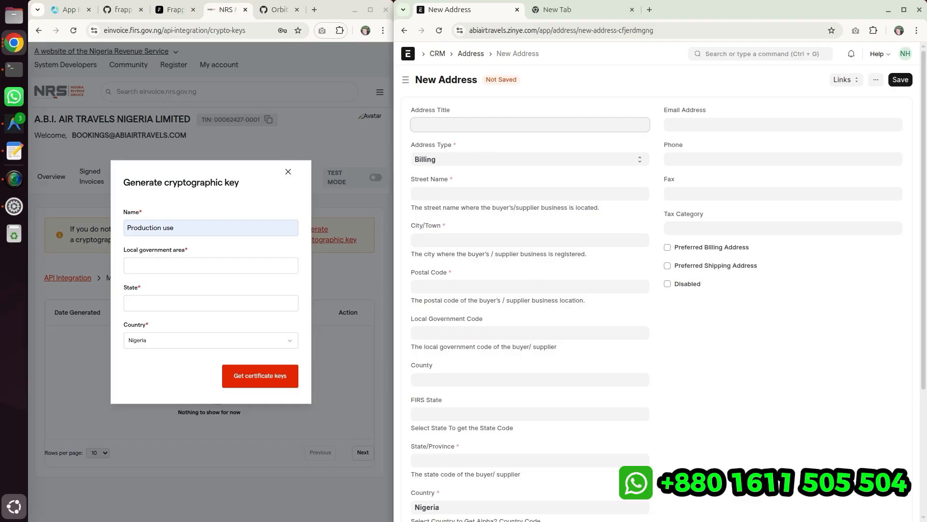
key(alt+Tab)
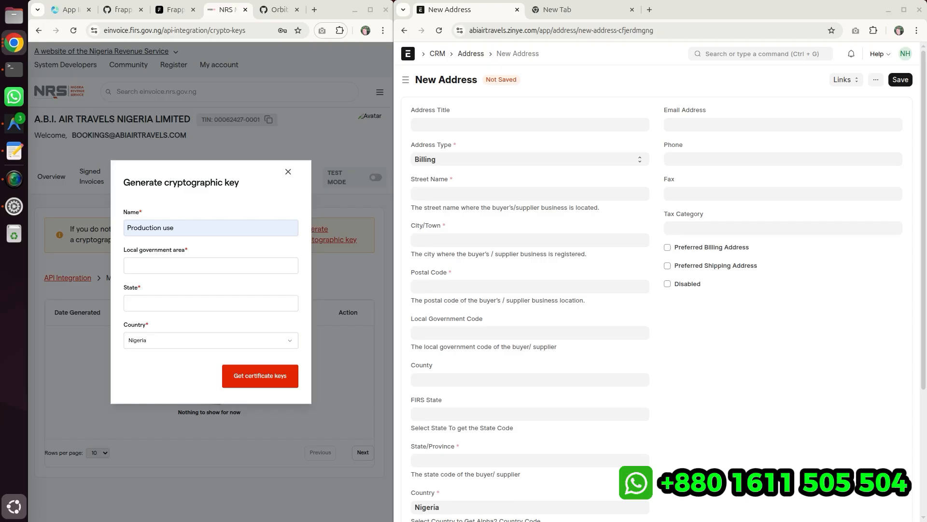
click(476, 125)
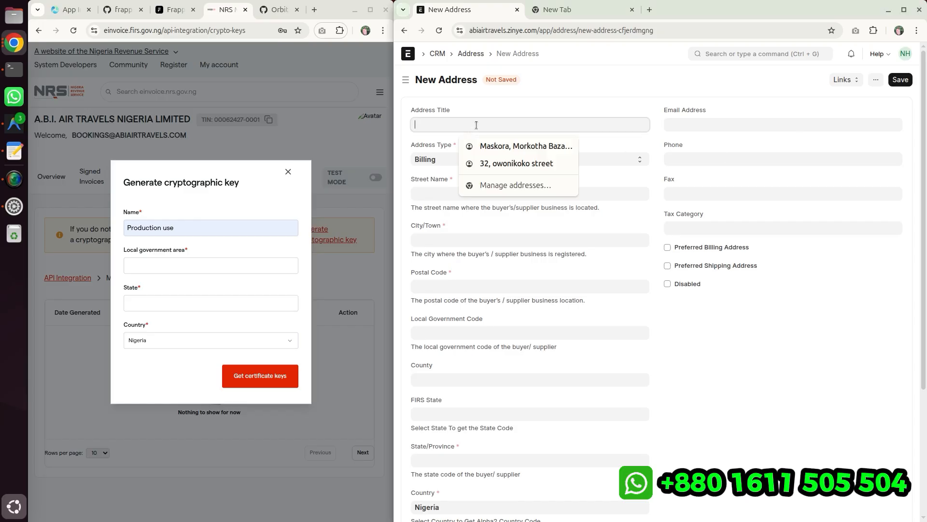
text(Segsalerty R)
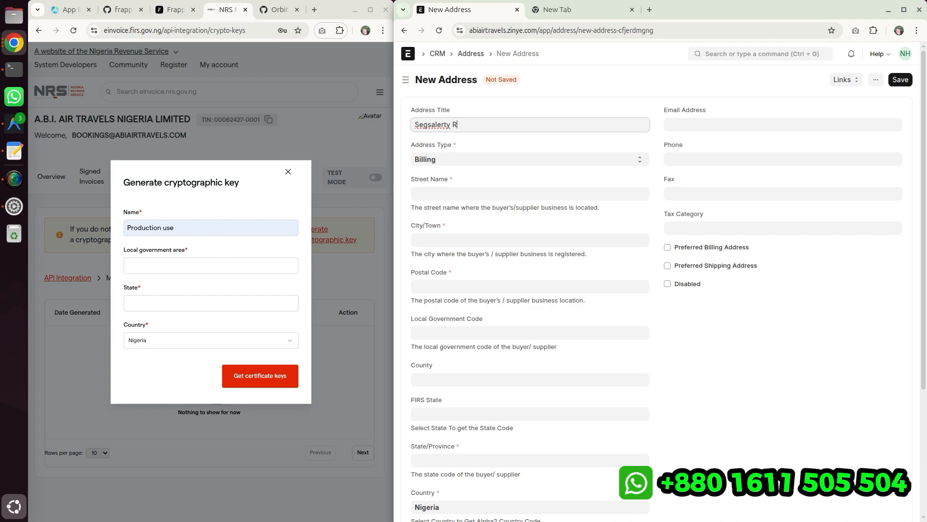
- Paste the customer's street address into the Street Name field
key(alt+Tab)
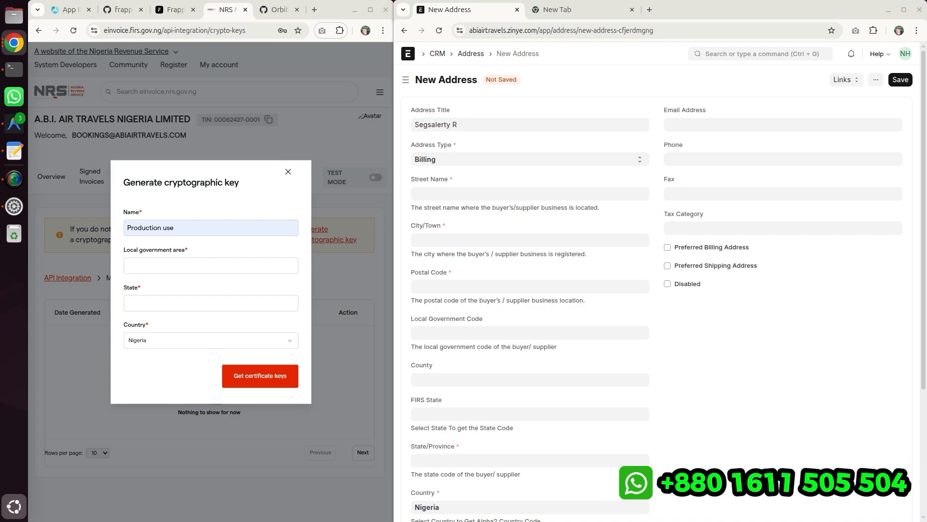
click(440, 194)
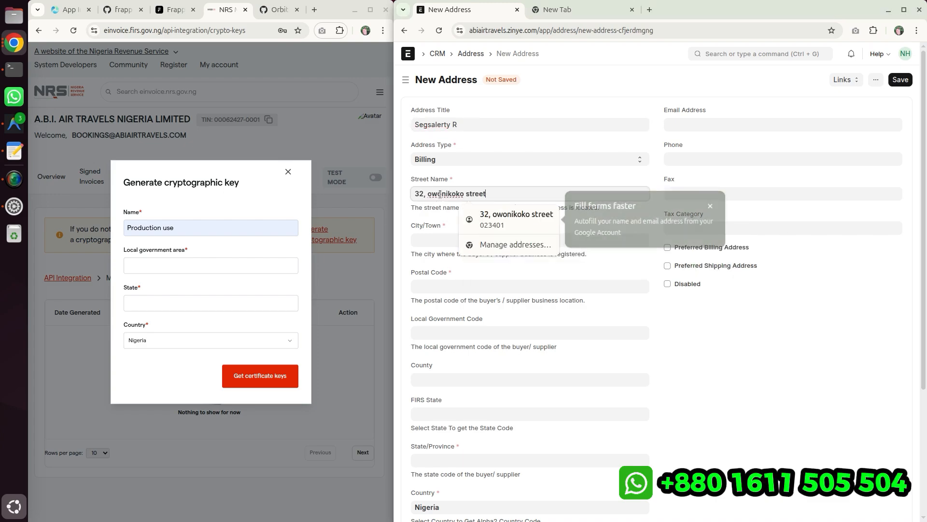
click(497, 221)
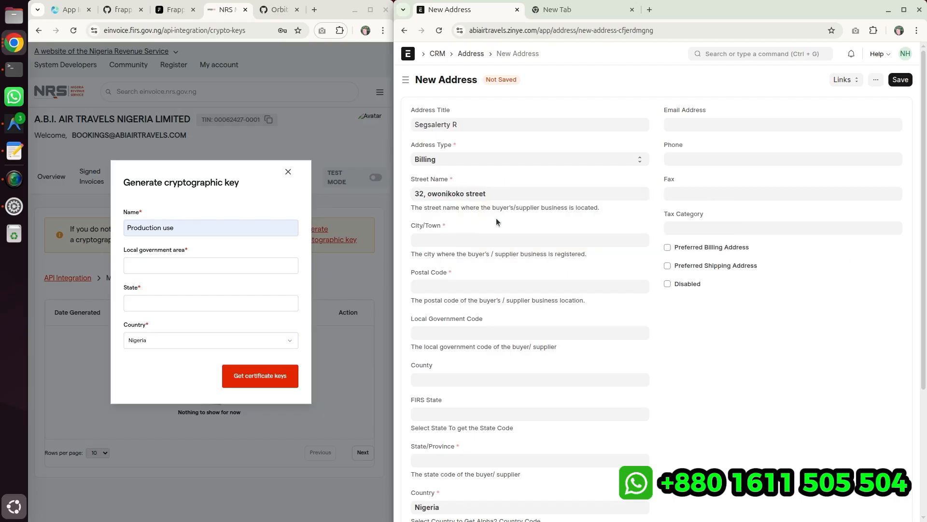
- Paste Gwarikpa as the address's city and select Birnin-Gwari as its local government code
key(alt+Tab)
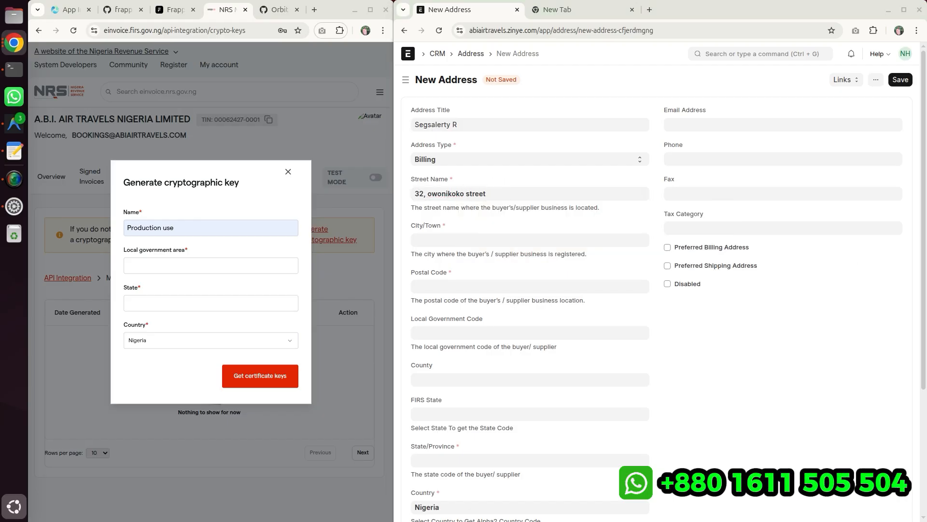
click(483, 240)
text(Gwarikpa)
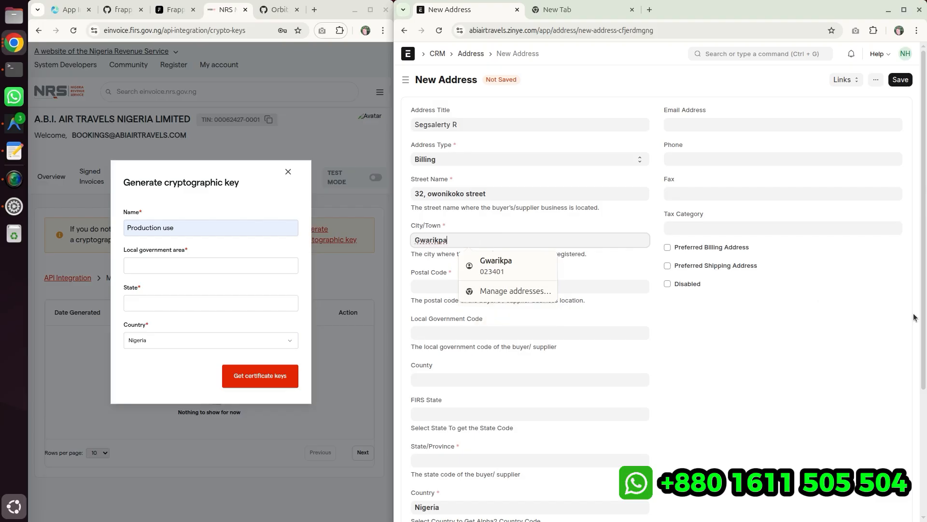
key(alt+Tab)
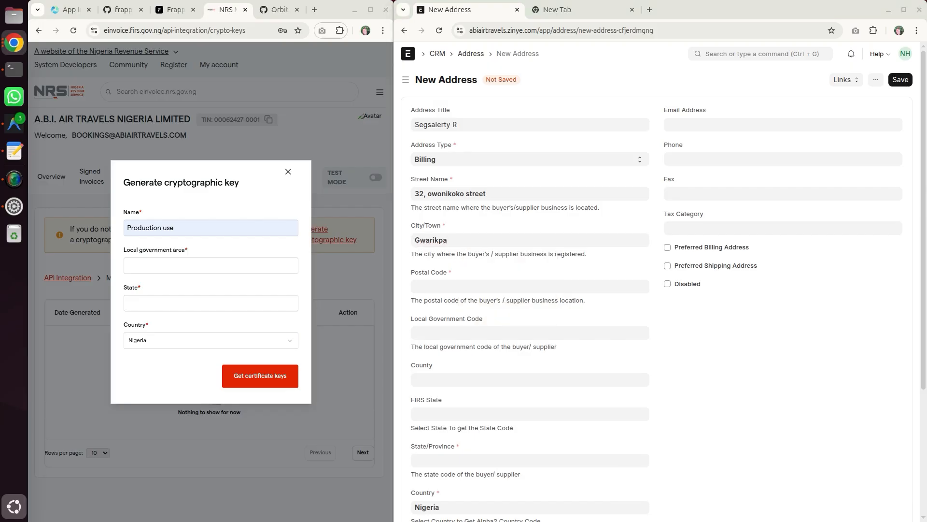
click(432, 331)
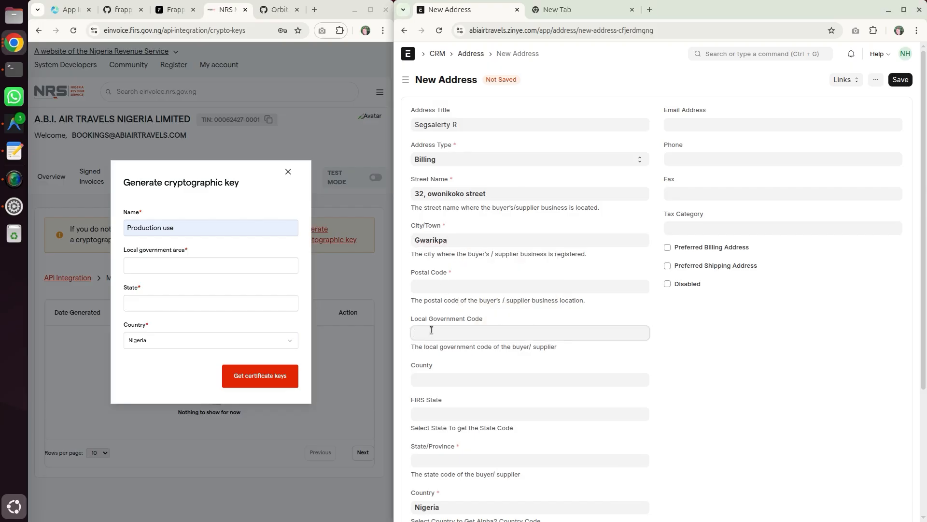
text(Birnin-Gwari)
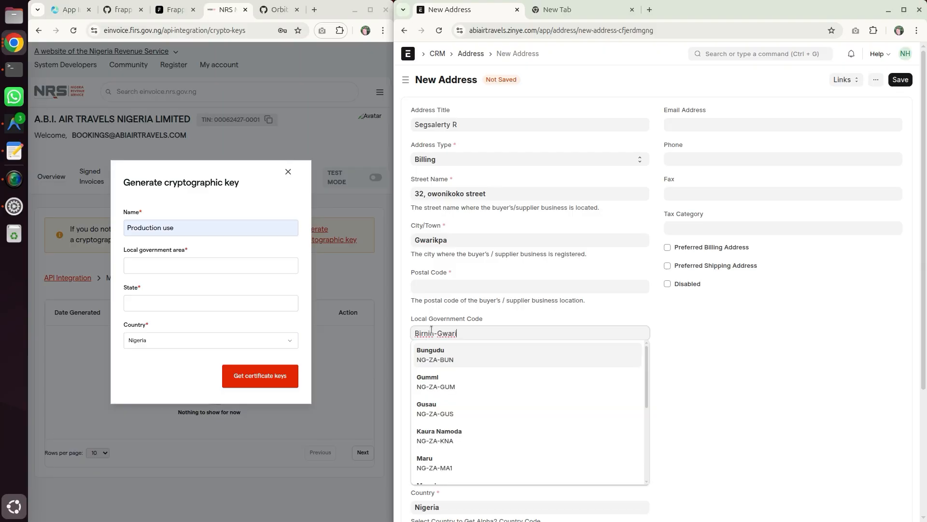
click(449, 360)
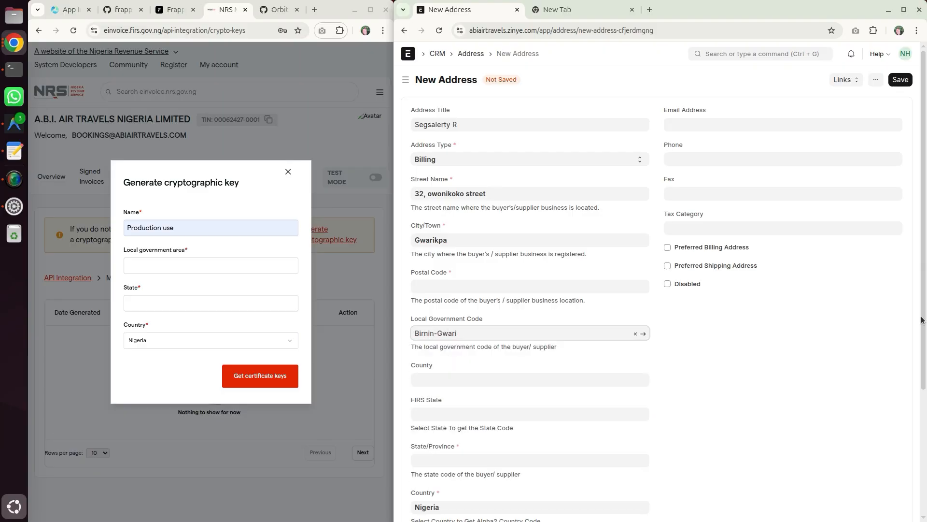
- Enter 023401 as the postal code and choose Ogun as the FIRS State
key(alt+Tab)
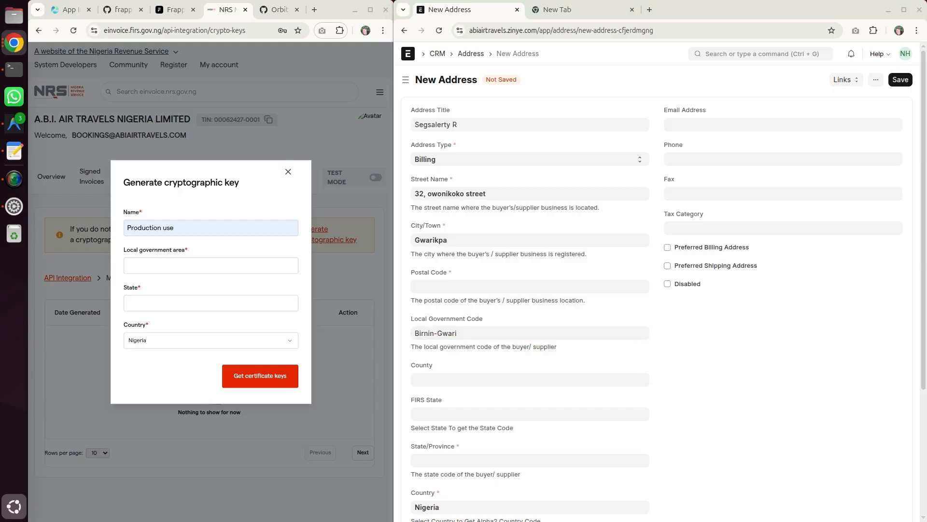
click(454, 288)
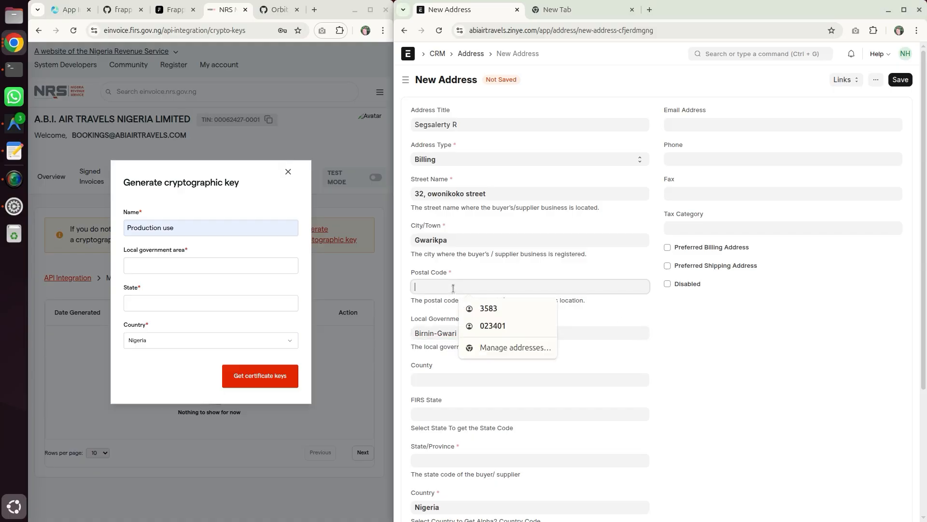
text(023401)
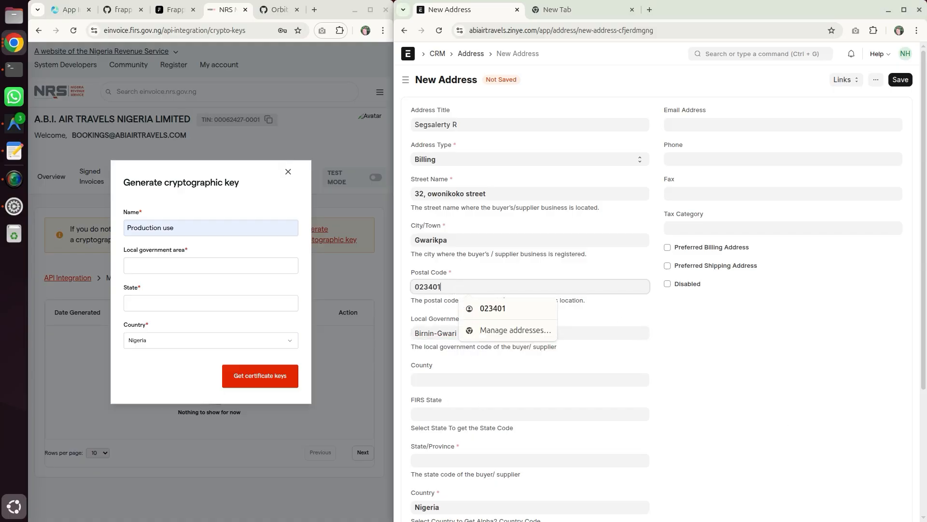
key(alt+Tab)
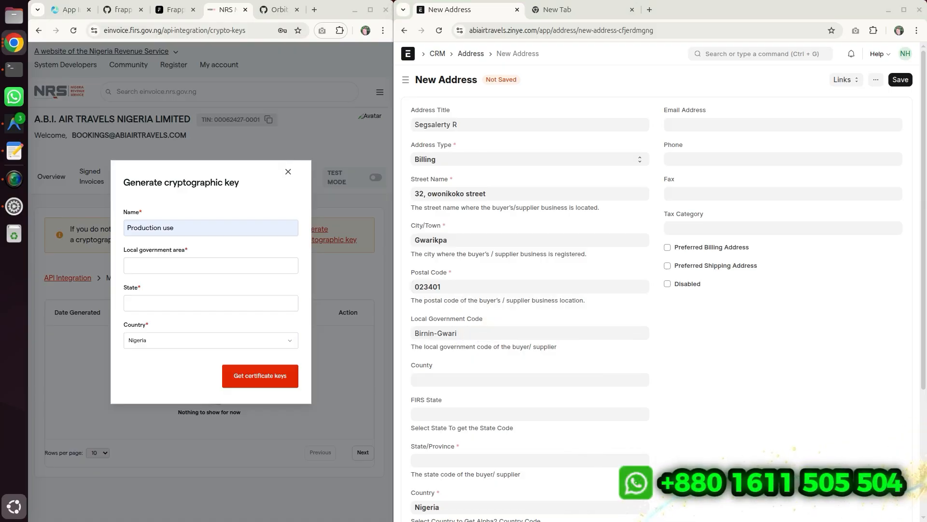
click(424, 413)
text(Ogun)
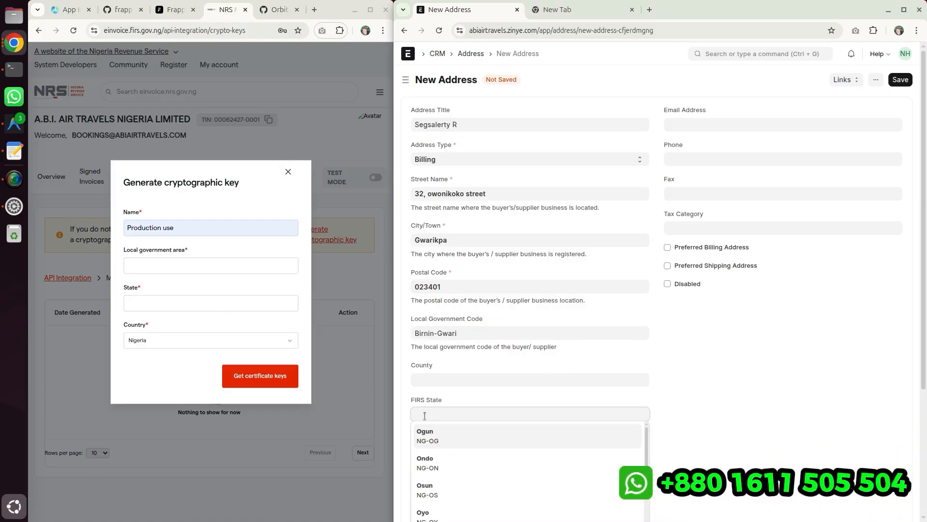
key(Return)
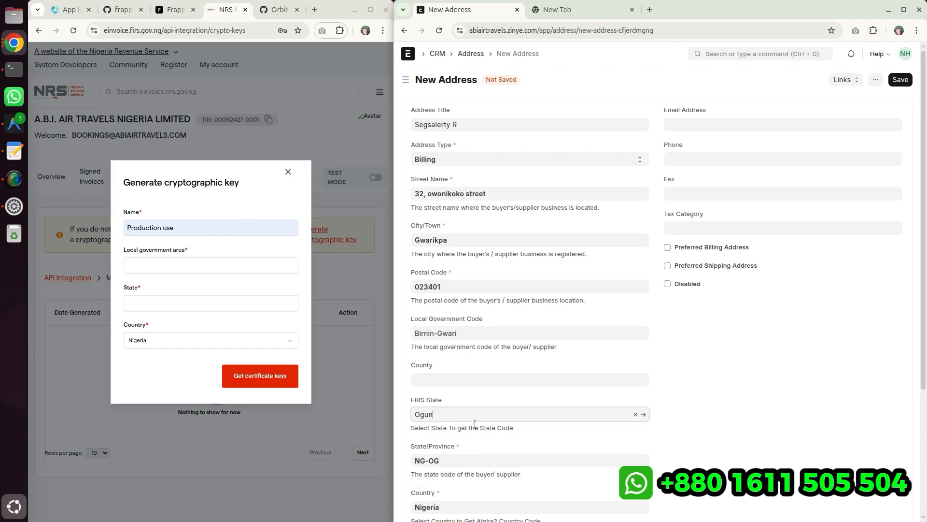
- Review the filled address form and save the new address
scroll(518, 410, down, 2)
scroll(492, 424, down, 4)
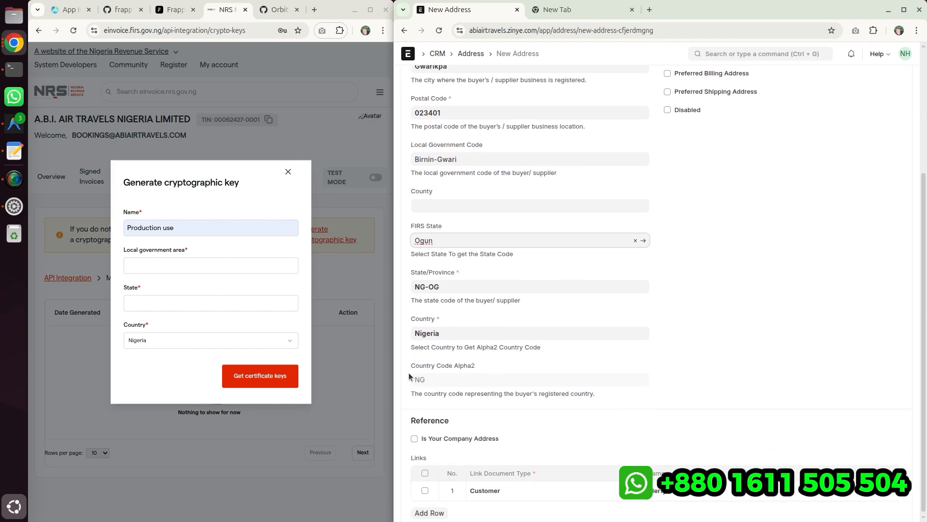
scroll(637, 408, up, 6)
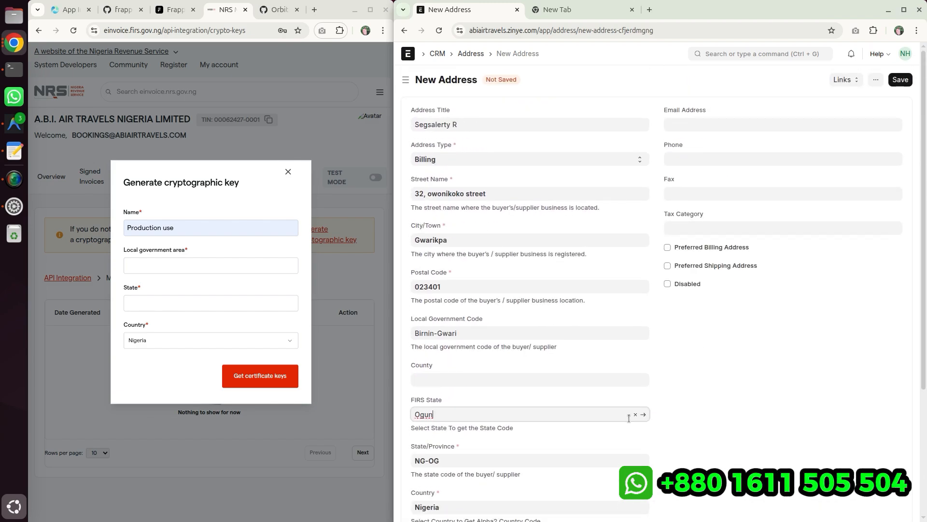
scroll(657, 372, down, 3)
scroll(715, 300, up, 3)
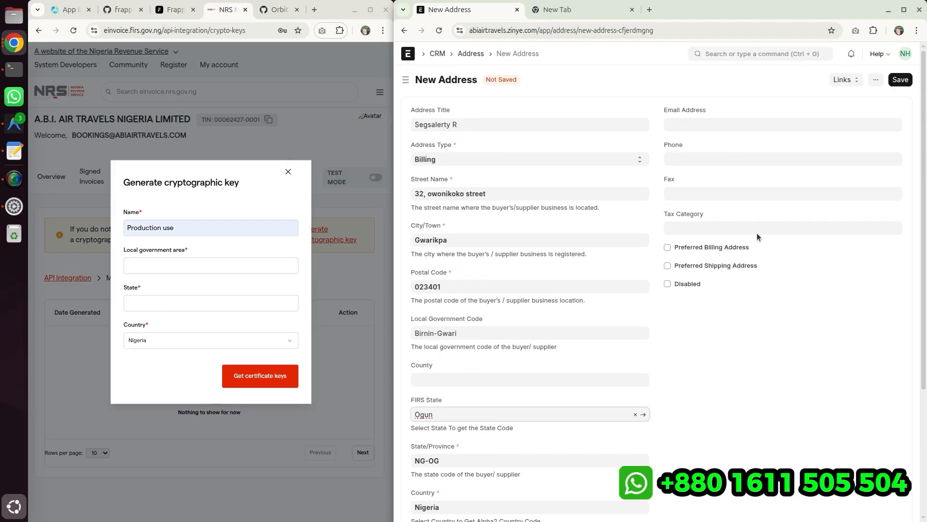
right_click(875, 84)
click(882, 104)
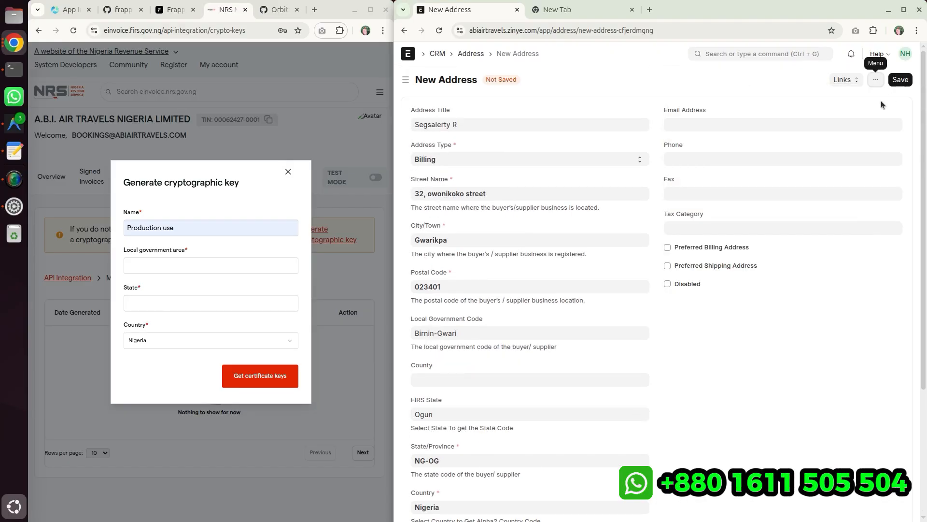
click(906, 79)
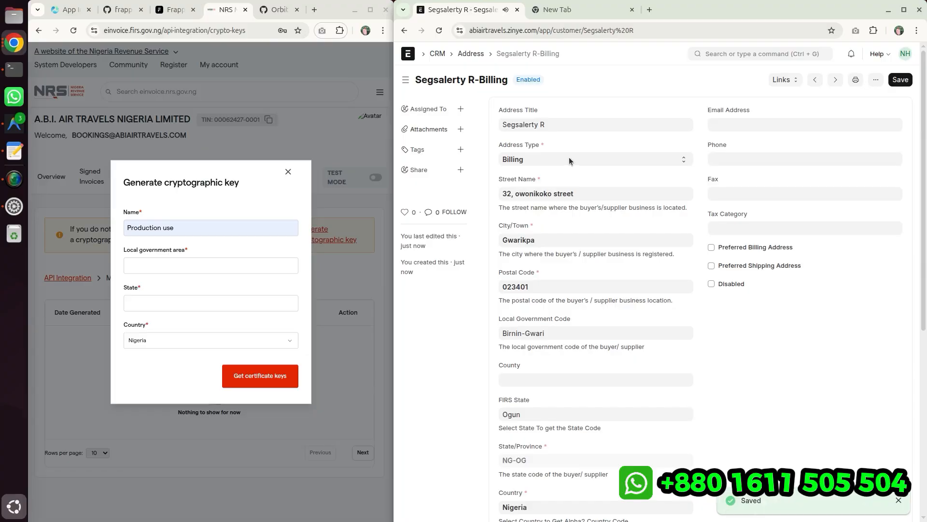
- Back on the customer, set Segsalerty R-Billing as the Customer Primary Address and save
click(556, 307)
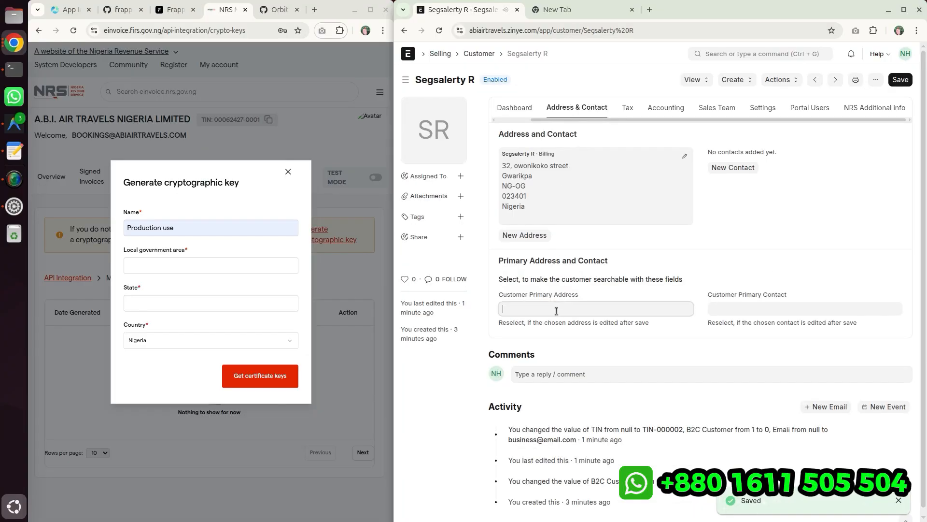
click(559, 323)
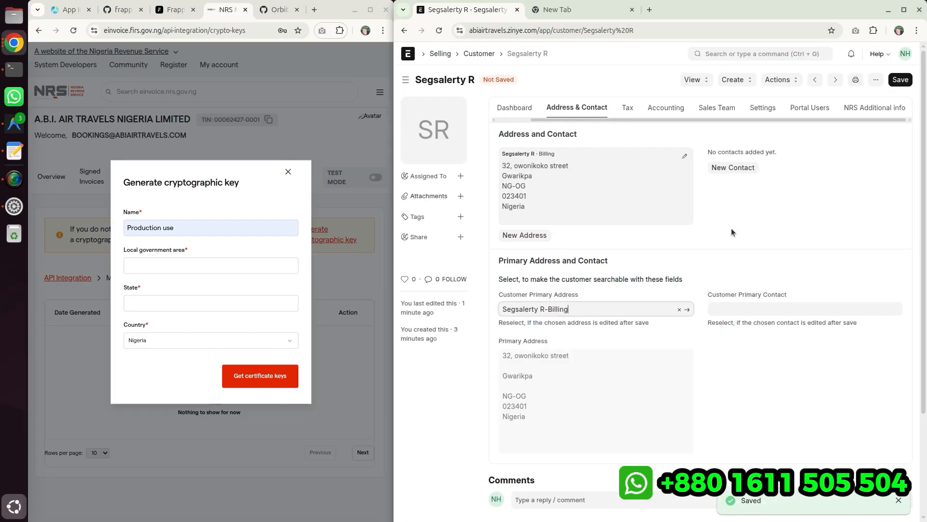
click(898, 80)
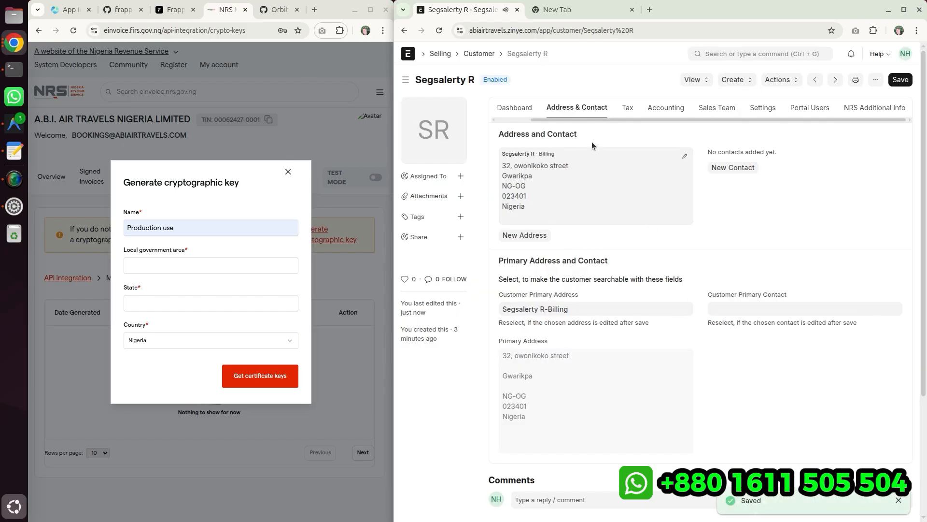
- Enable the B2B Customer option in the NRS Additional info and save the customer
click(876, 107)
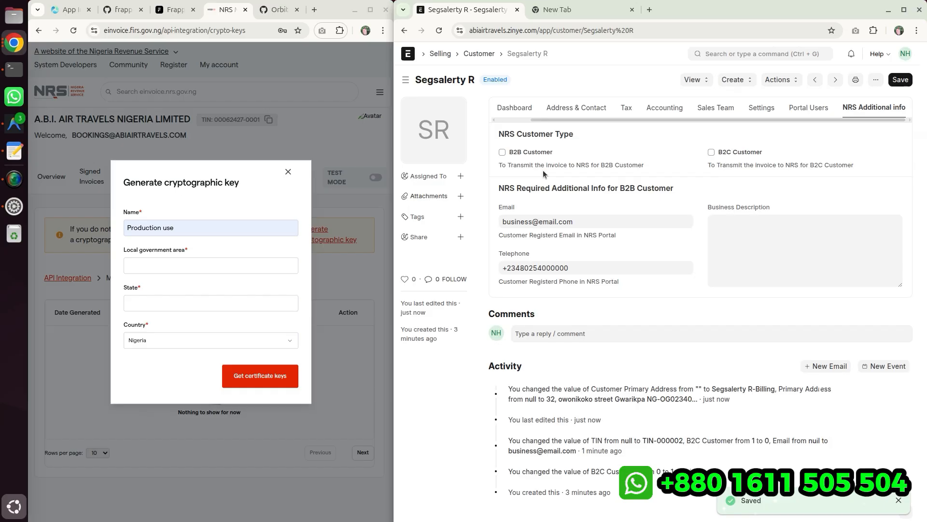
click(516, 151)
click(899, 80)
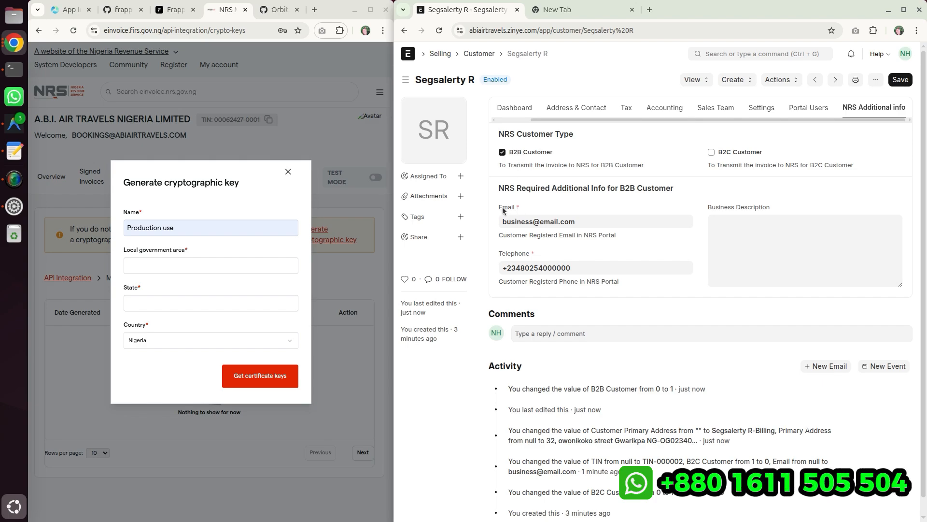
- Review the customer's Tax, Address & Contact and NRS Additional info tabs
drag(511, 254, 530, 253)
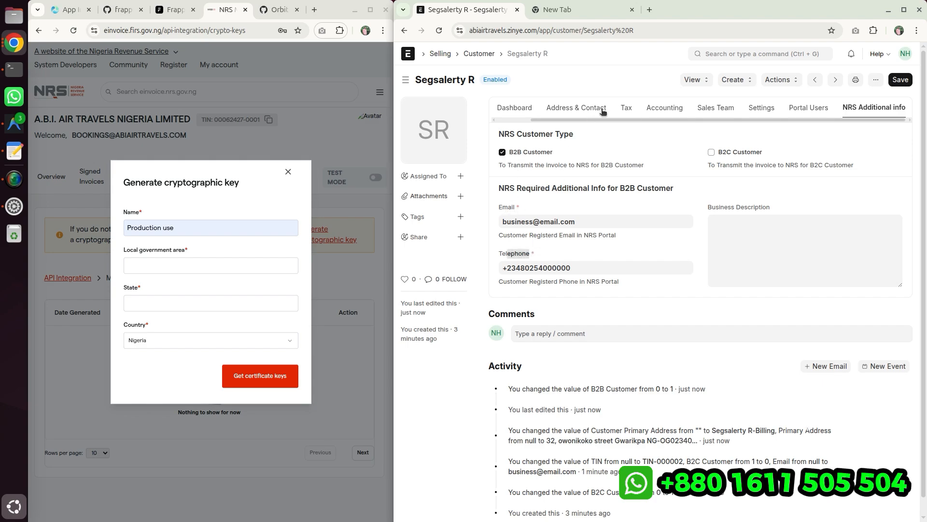
click(625, 109)
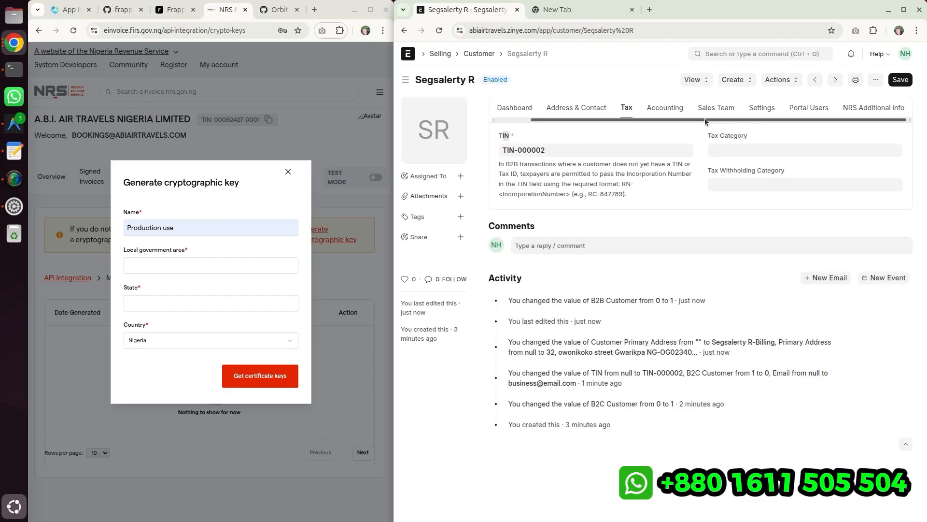
click(572, 107)
drag(499, 135, 583, 168)
click(604, 139)
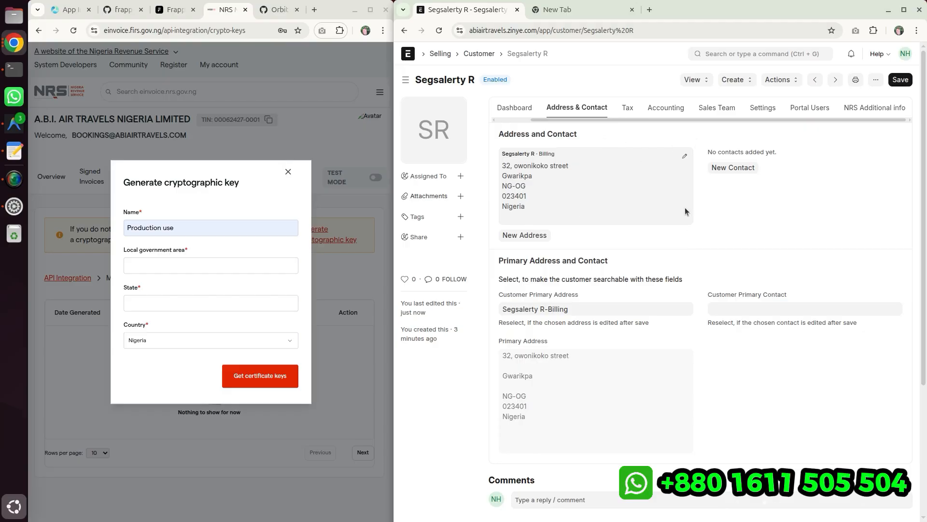
click(875, 107)
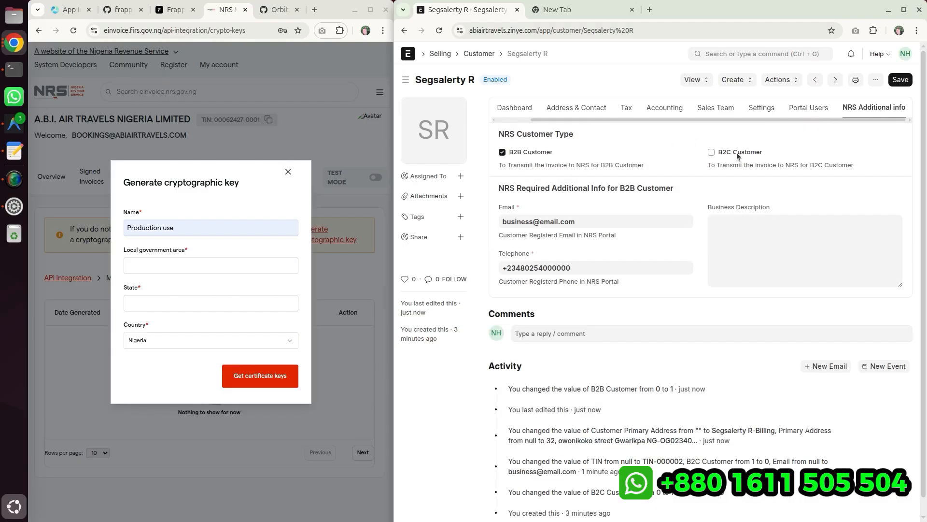
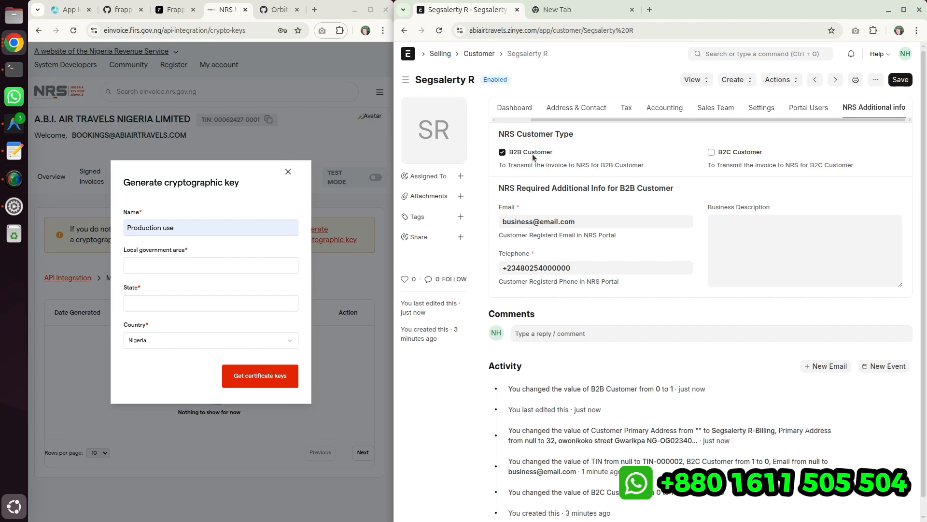
- Duplicate the customer tab and open the Supplier list from the search bar
right_click(483, 10)
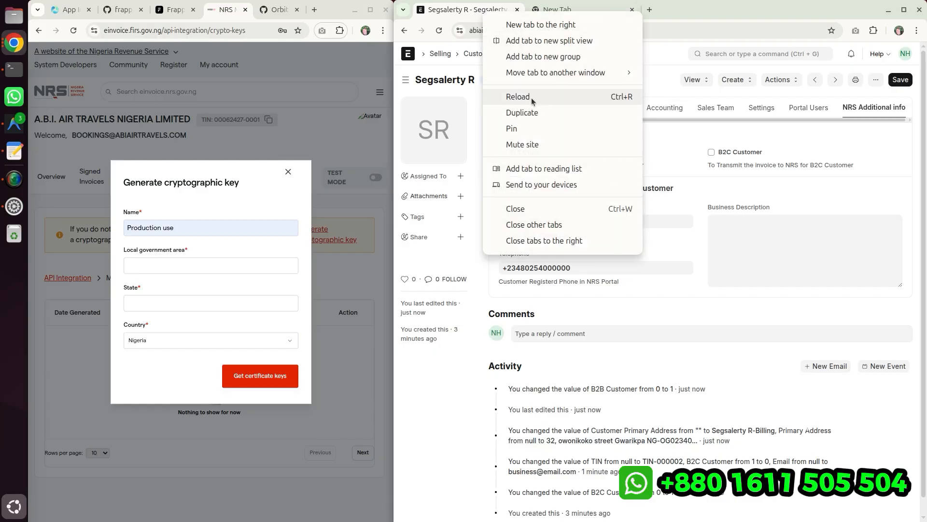
click(511, 110)
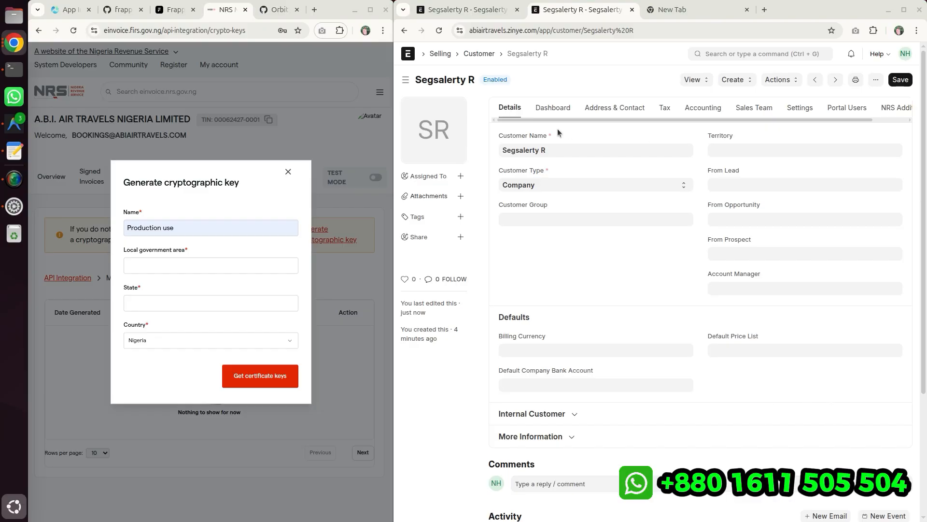
click(733, 53)
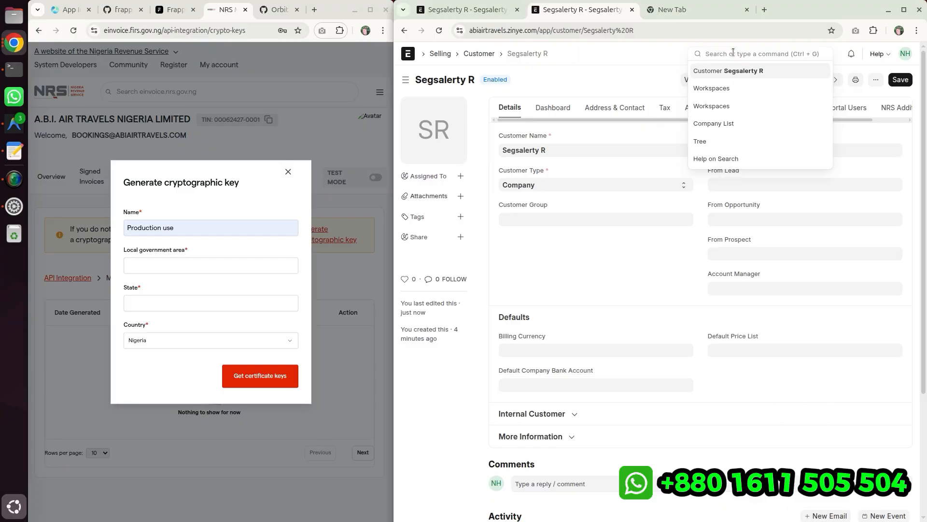
text(supplier)
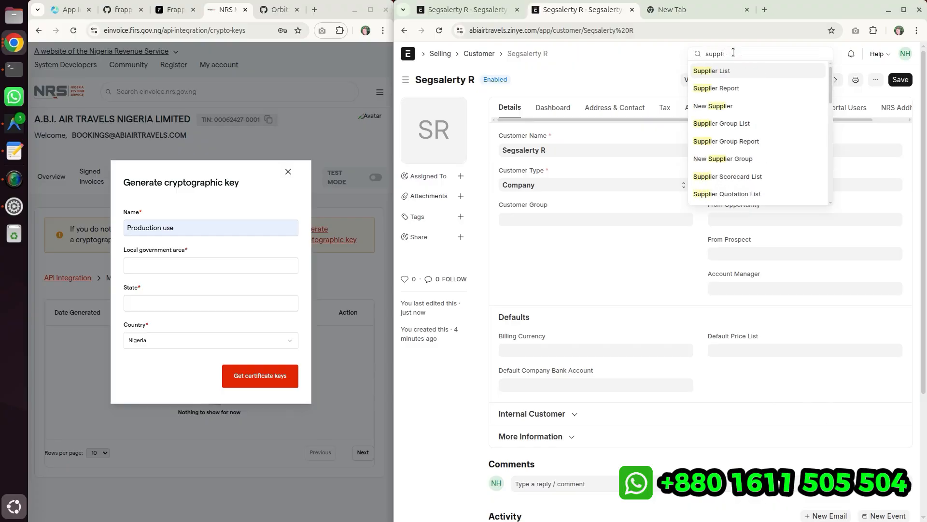
key(Return)
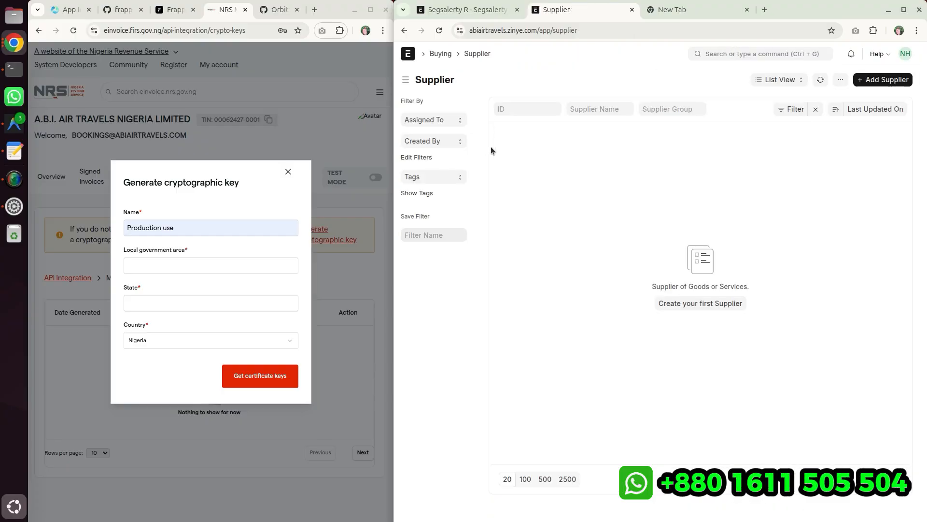
- Create a new supplier in the full form named ABC Cement Ltd. and save it
click(871, 80)
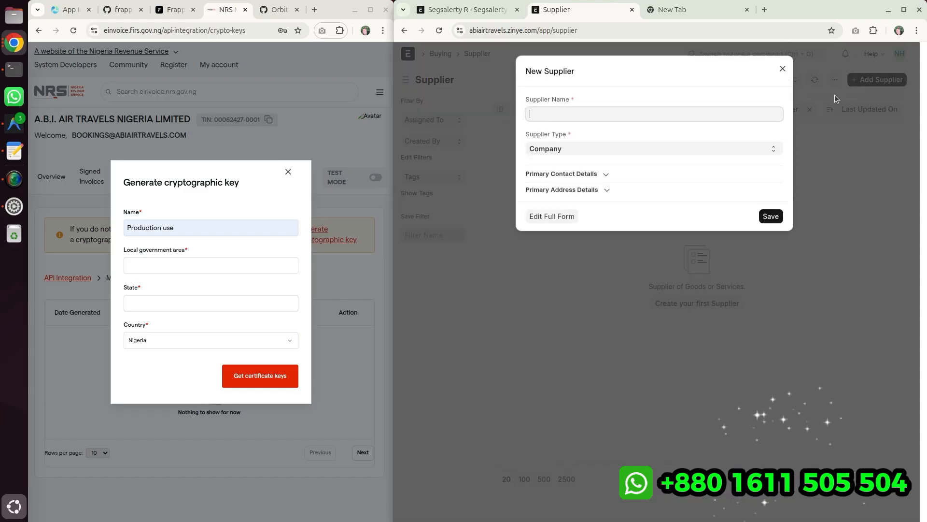
click(550, 218)
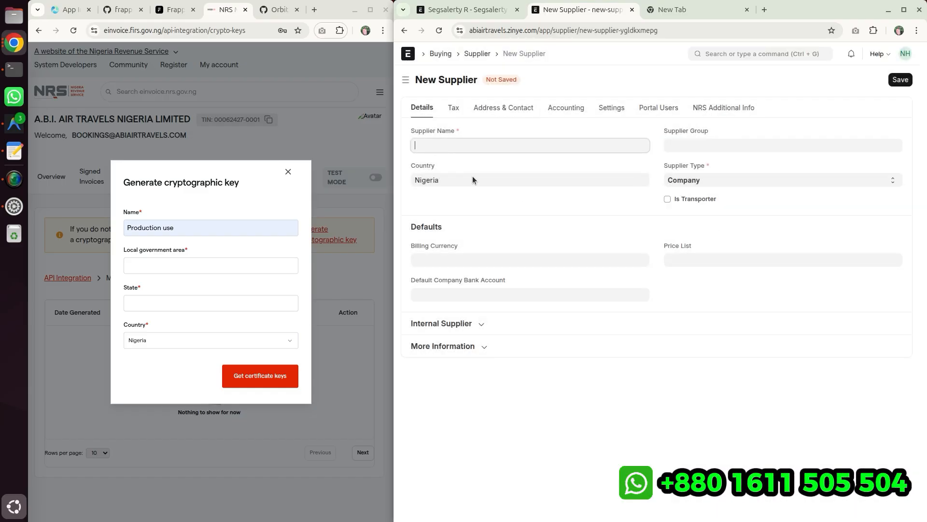
key(alt+Tab)
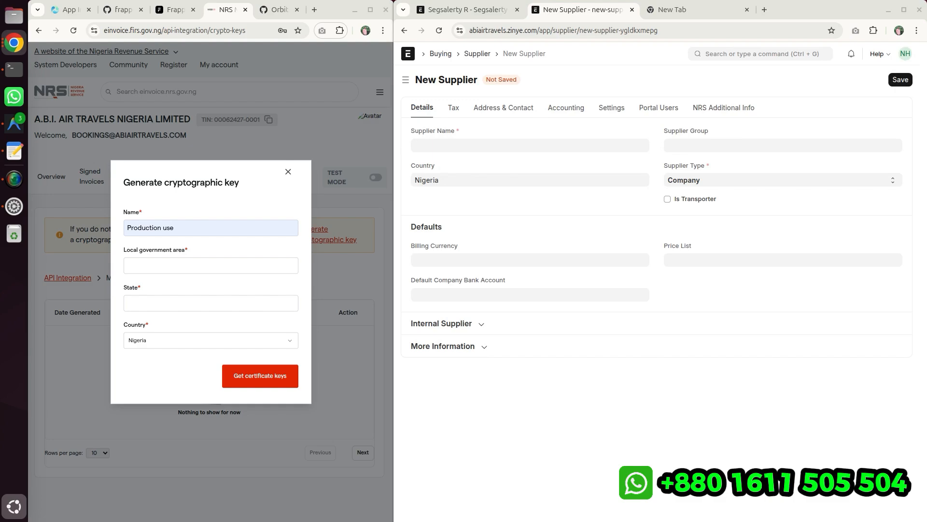
click(441, 145)
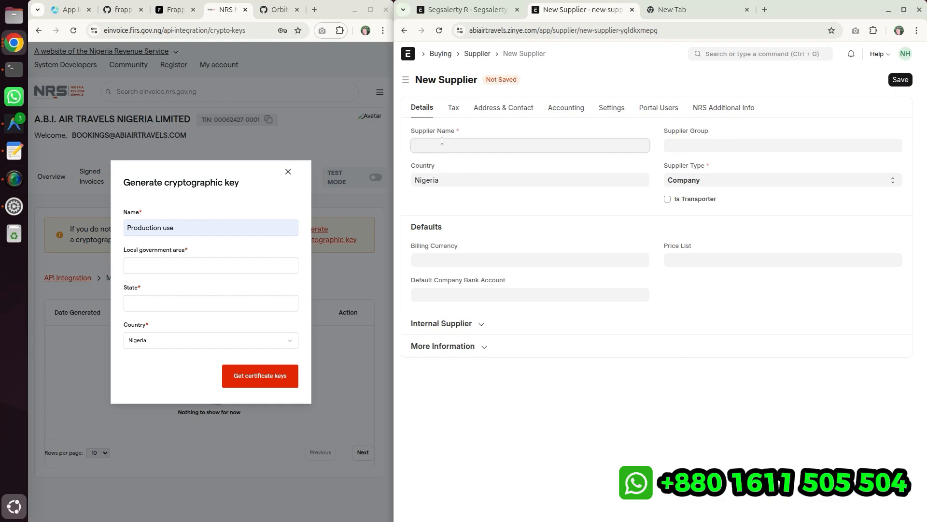
text(Ogun)
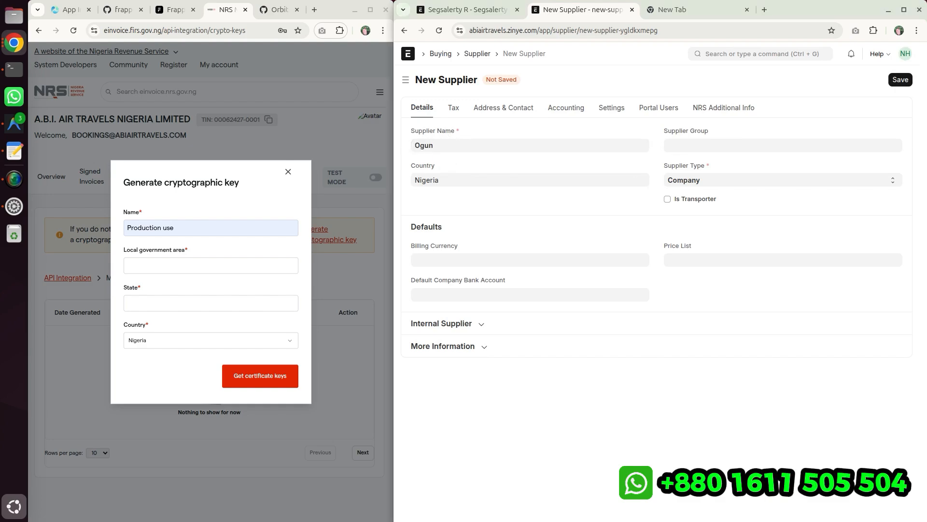
key(alt+Tab)
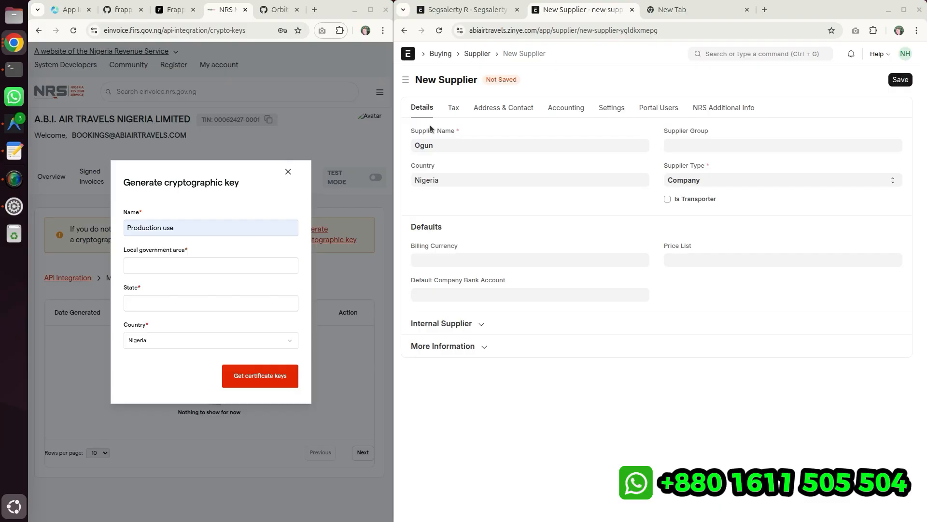
click(441, 145)
key(ctrl+a)
text(ABC Cement Ltd.)
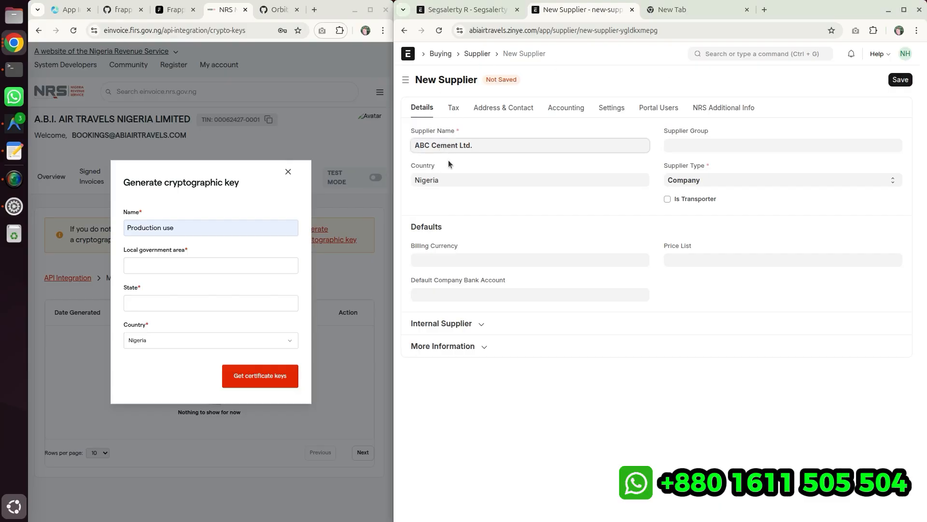
click(449, 159)
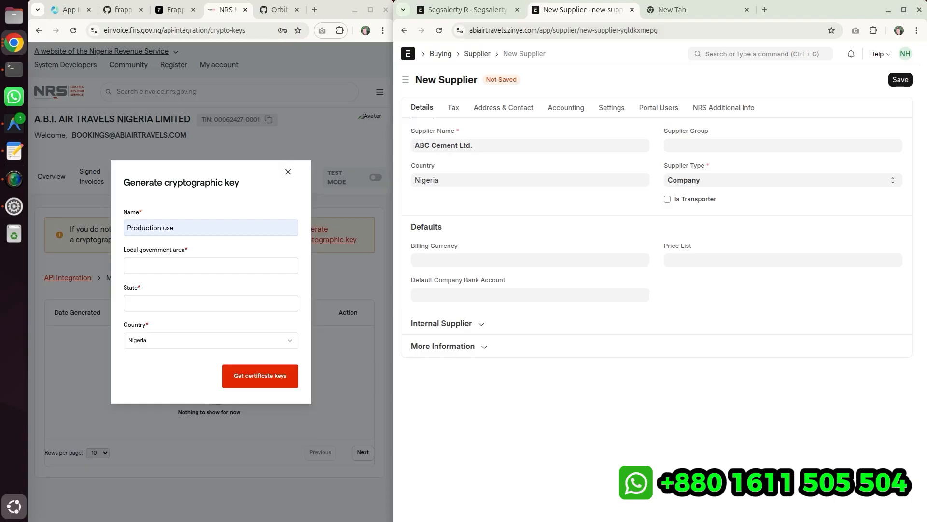
key(alt+Tab)
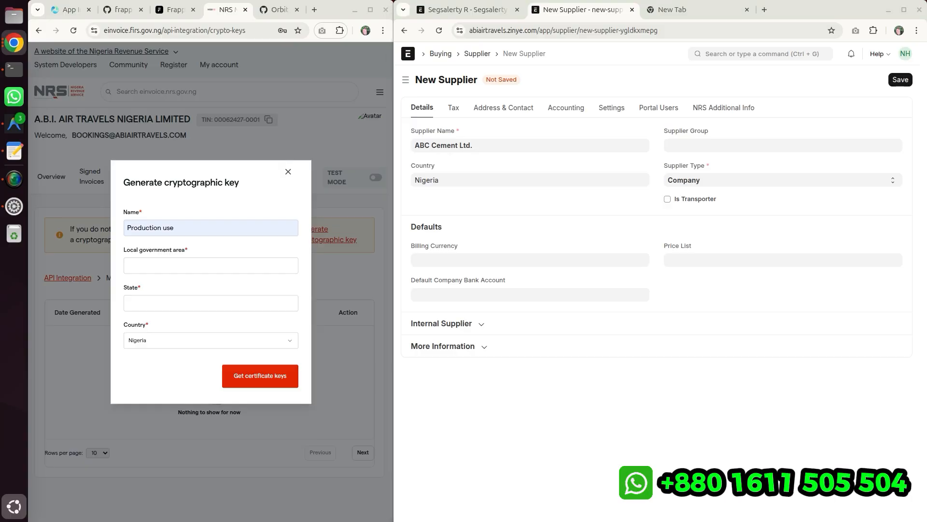
click(901, 80)
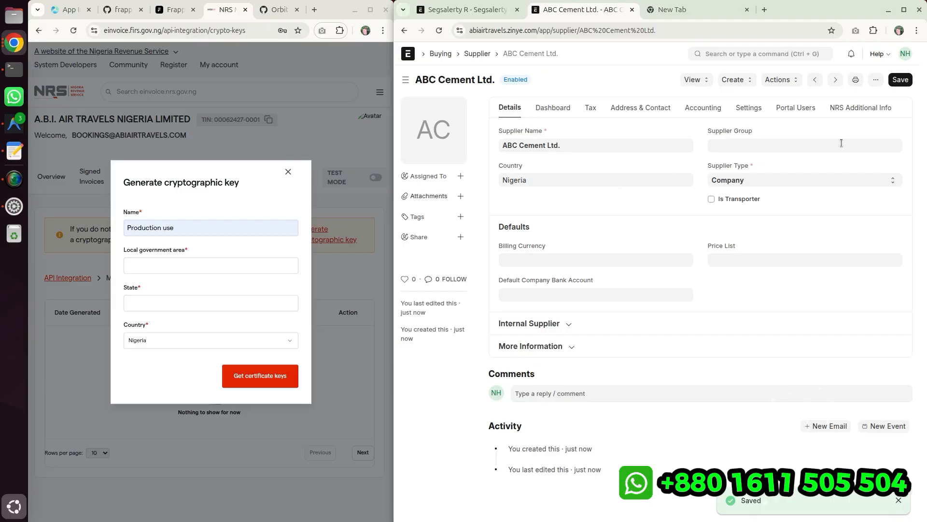
- Enable B2B Supplier in the NRS Additional Info and fill in the supplier's registered email and telephone
click(850, 109)
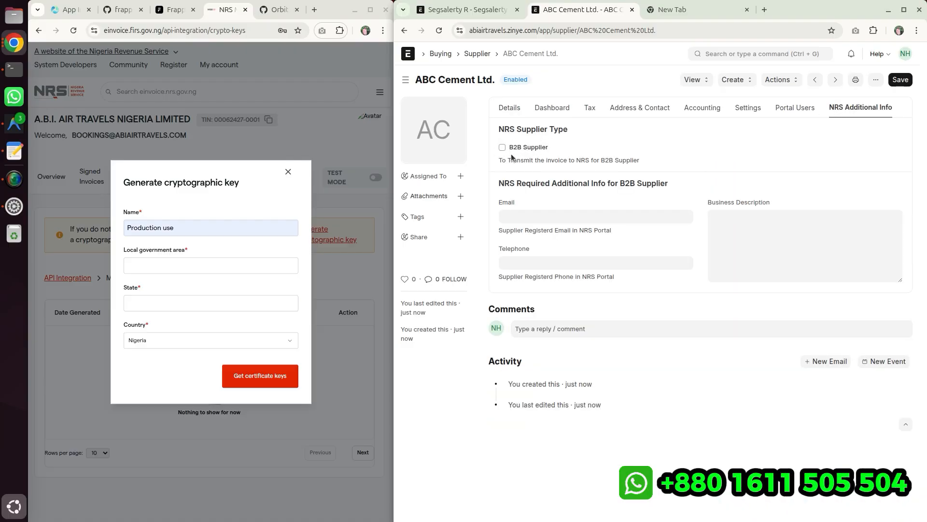
click(533, 148)
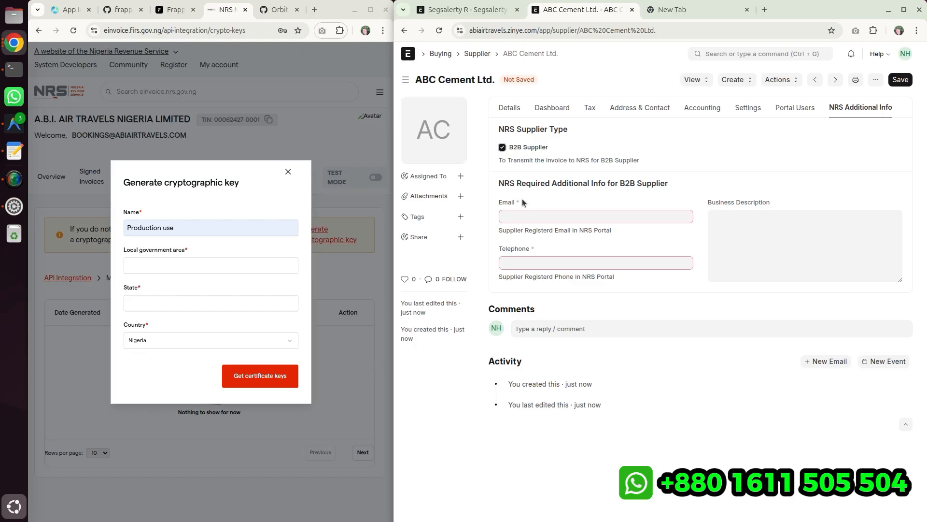
click(589, 109)
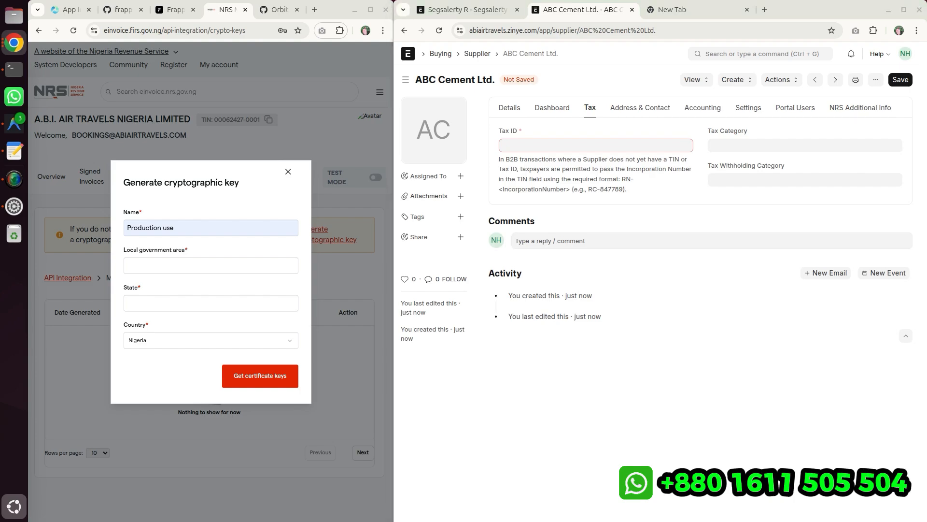
click(842, 107)
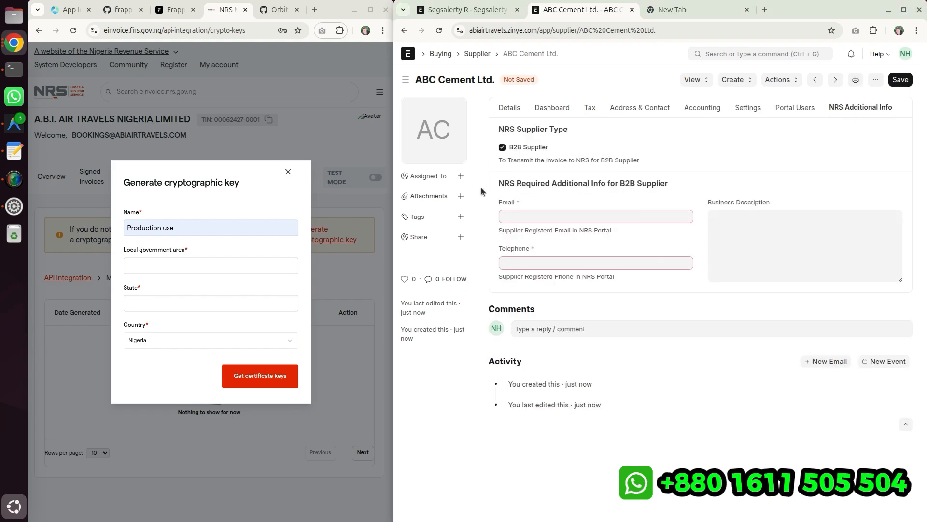
click(504, 215)
key(ctrl+v)
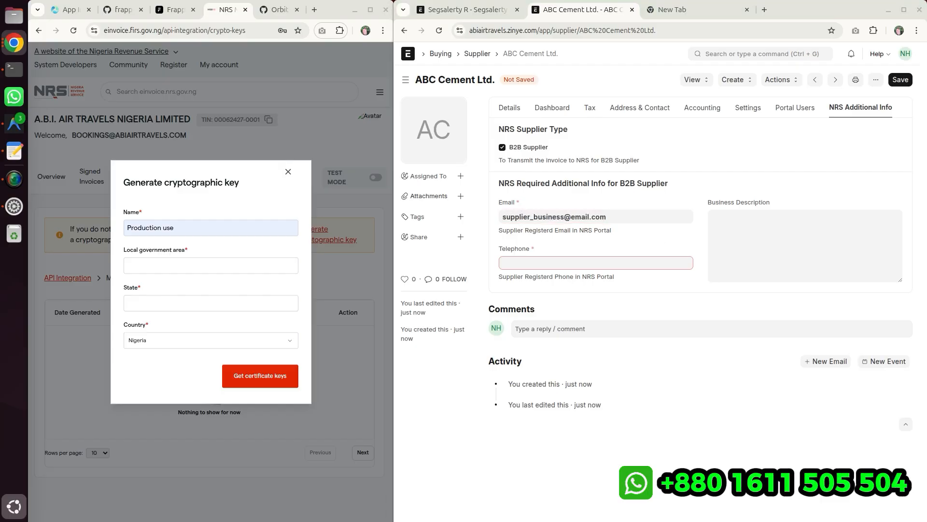
click(531, 262)
key(ctrl+v)
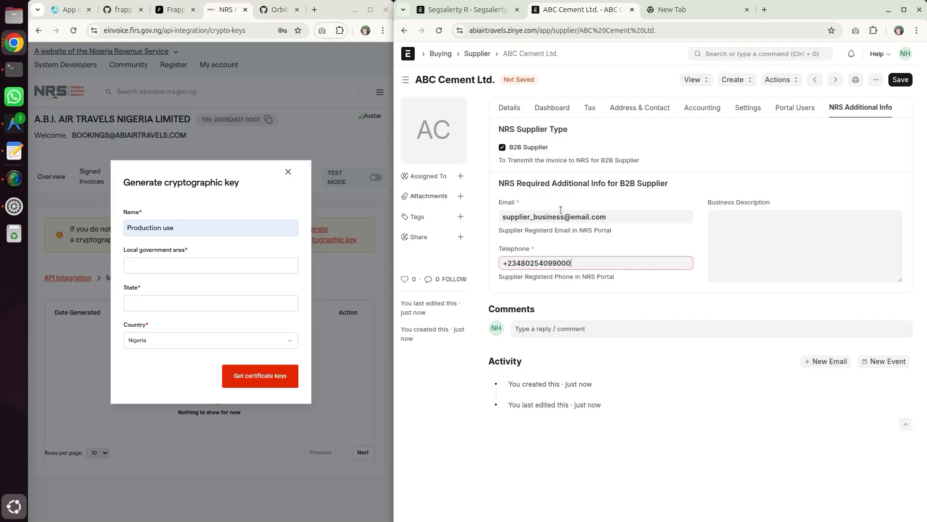
- Enter the supplier's Tax ID, try to save, and dismiss the message
click(590, 106)
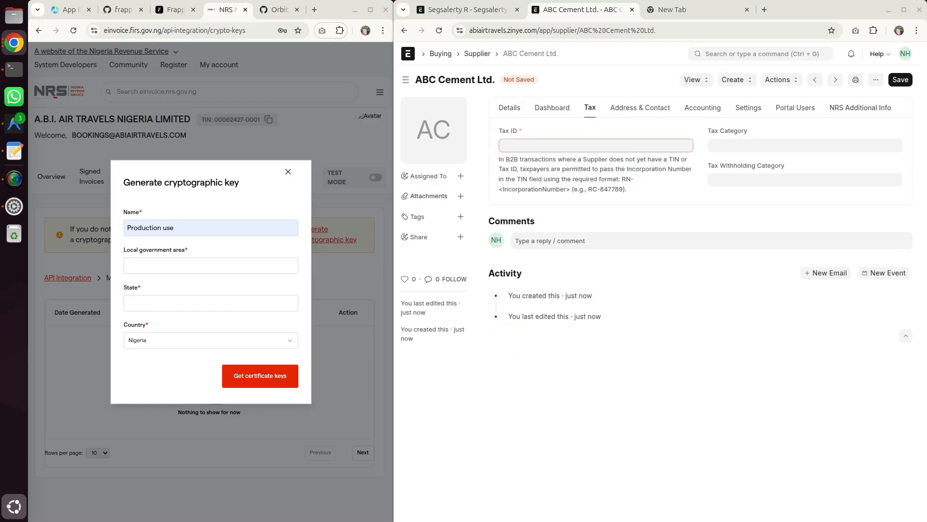
click(563, 147)
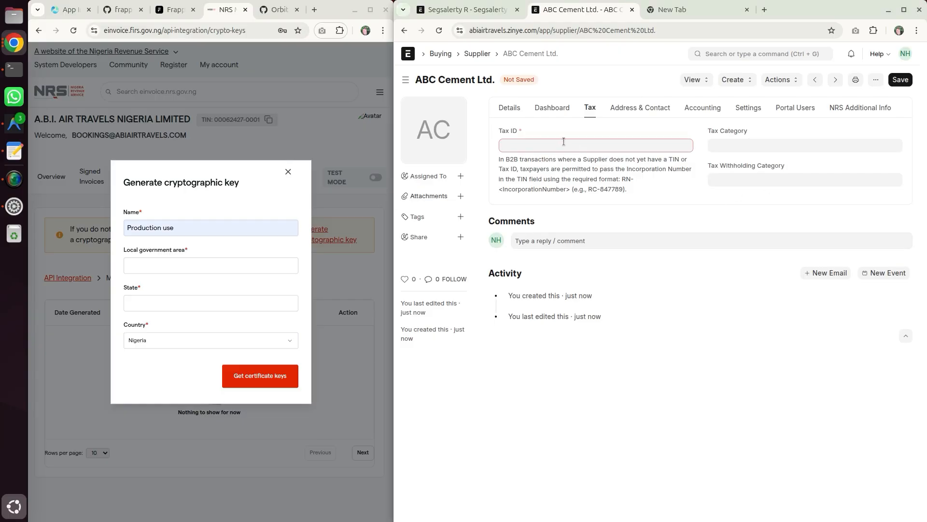
key(ctrl+v)
click(901, 80)
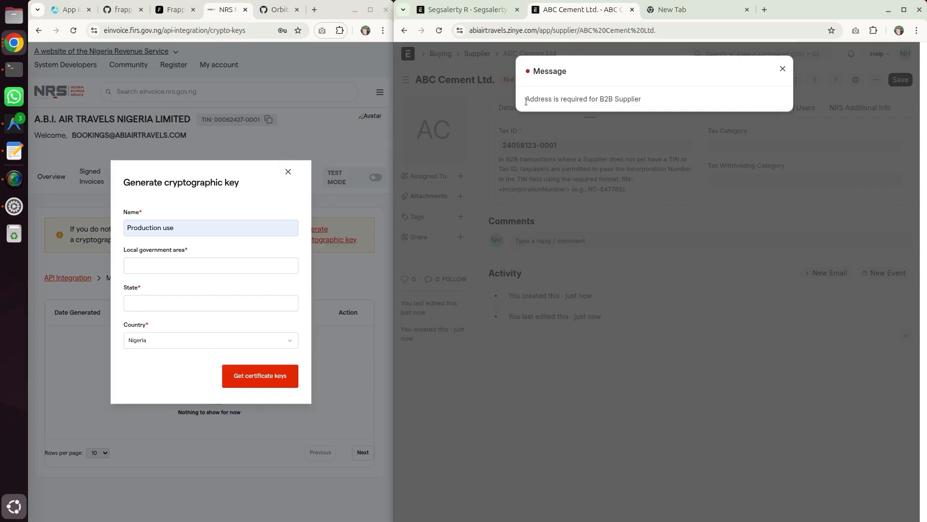
drag(526, 102, 644, 102)
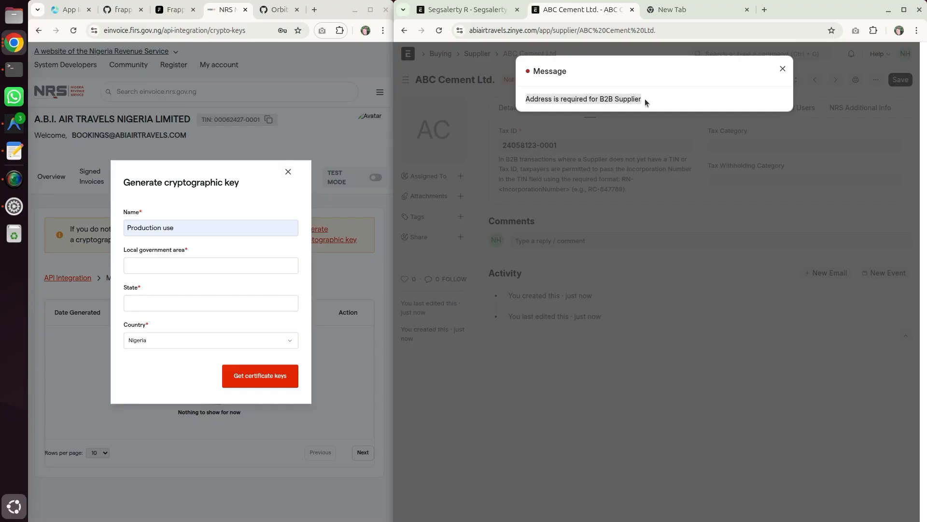
click(651, 98)
click(786, 71)
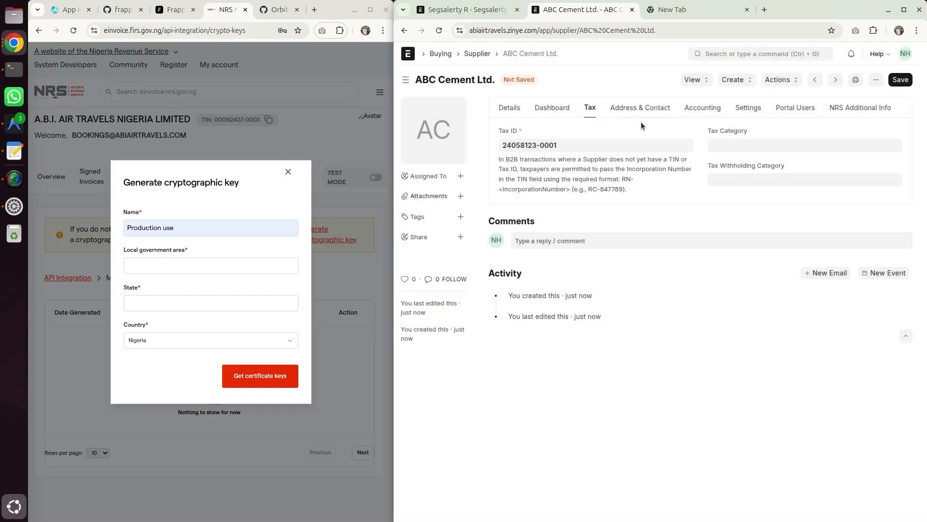
- Disable the B2B Supplier option and save the supplier
click(867, 110)
click(503, 147)
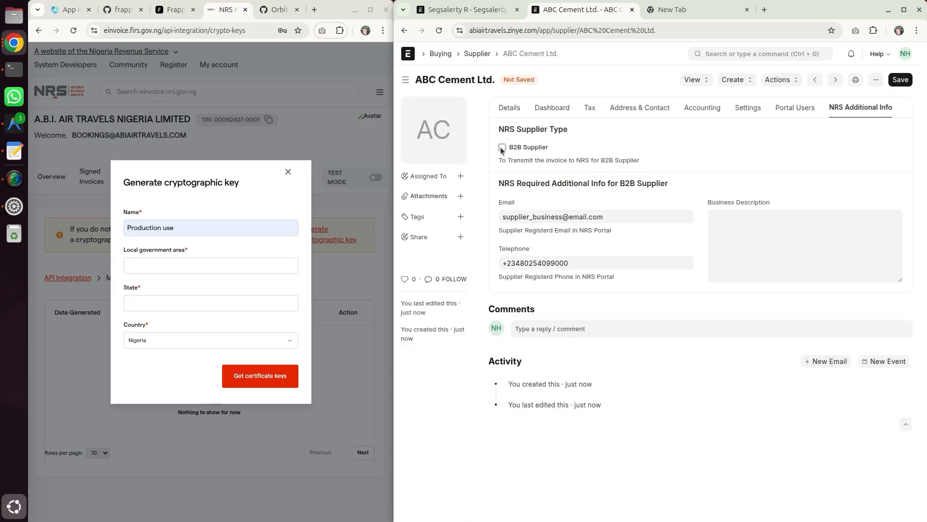
click(900, 80)
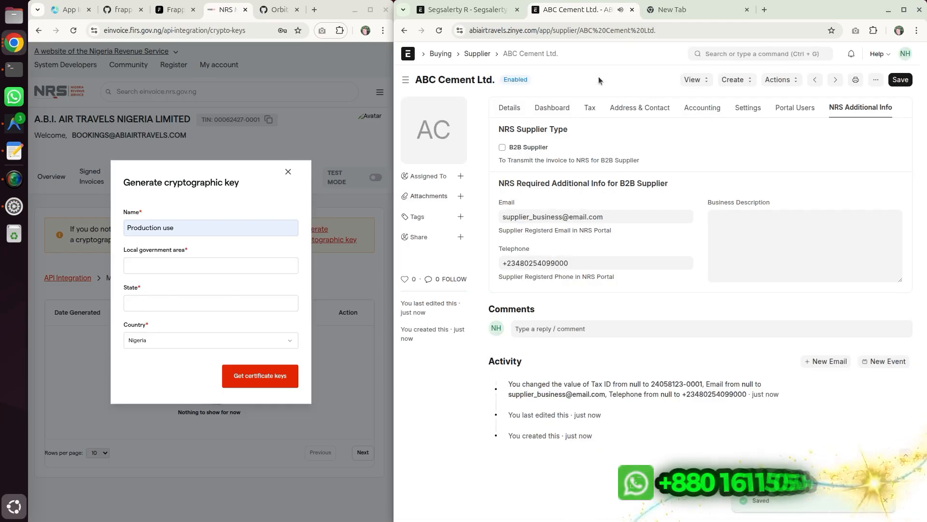
- Start a new billing address from the supplier's address section and paste ABC Cement Ltd. as its title
click(628, 108)
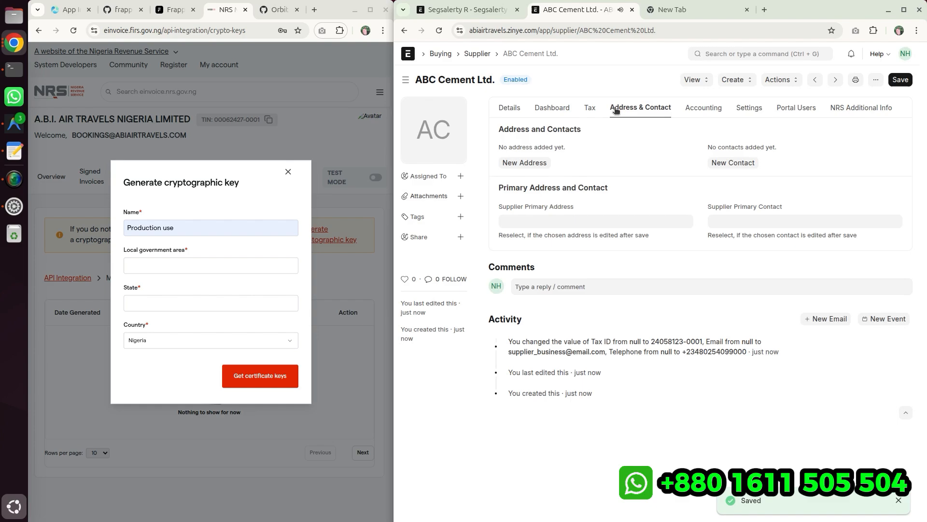
click(521, 162)
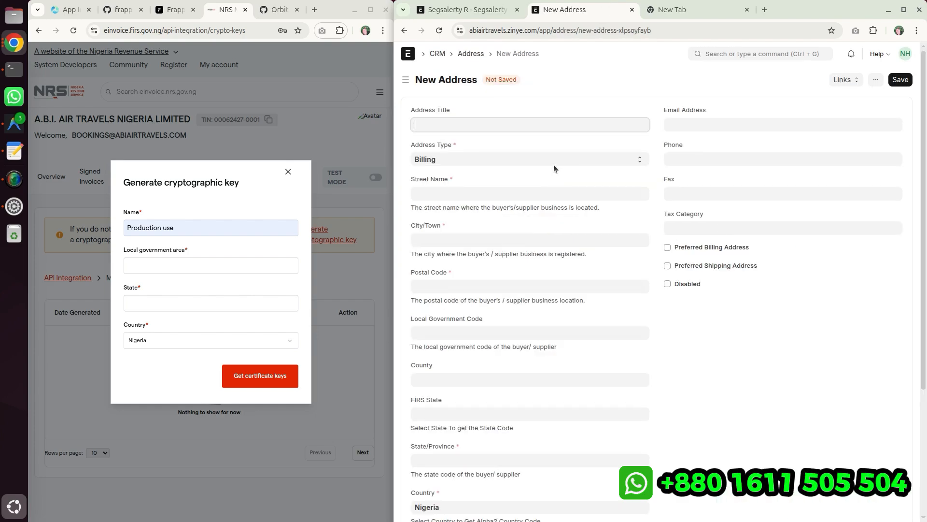
key(alt+Tab)
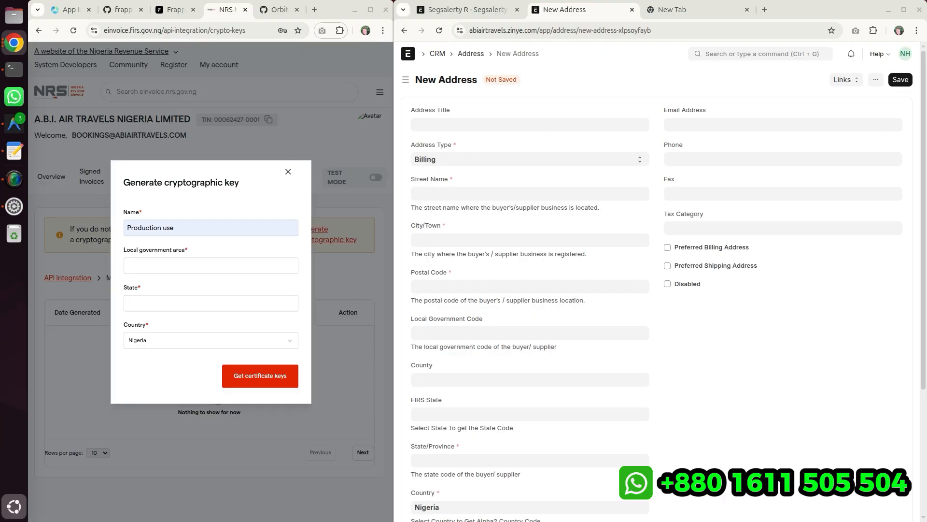
click(500, 122)
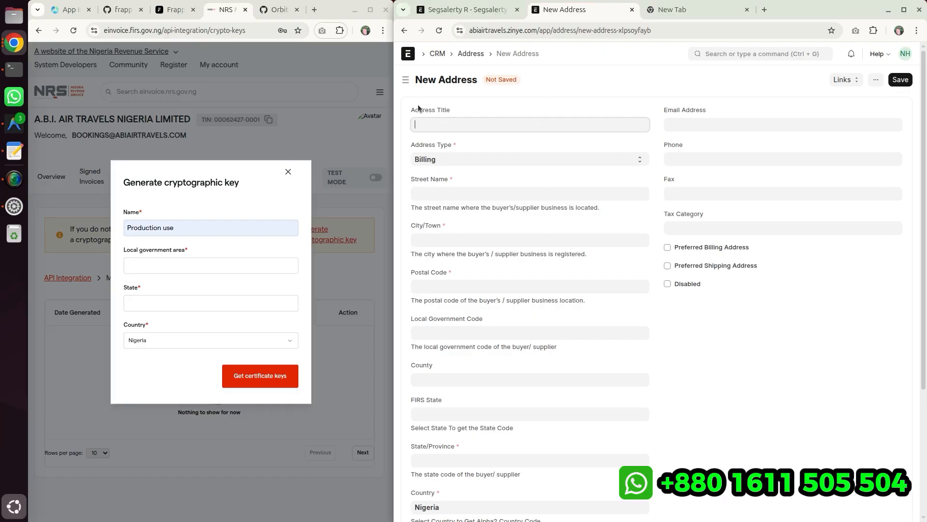
text(ABC Cement Ltd.)
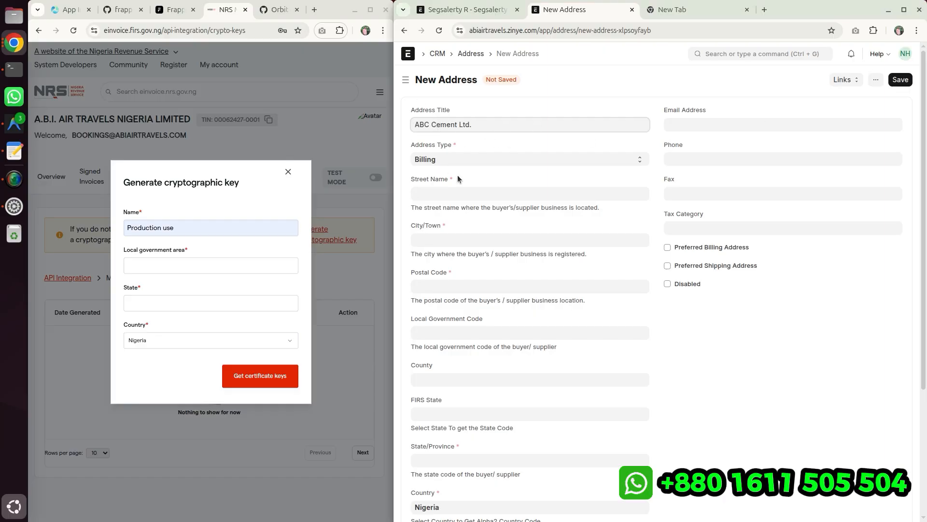
key(alt+Tab)
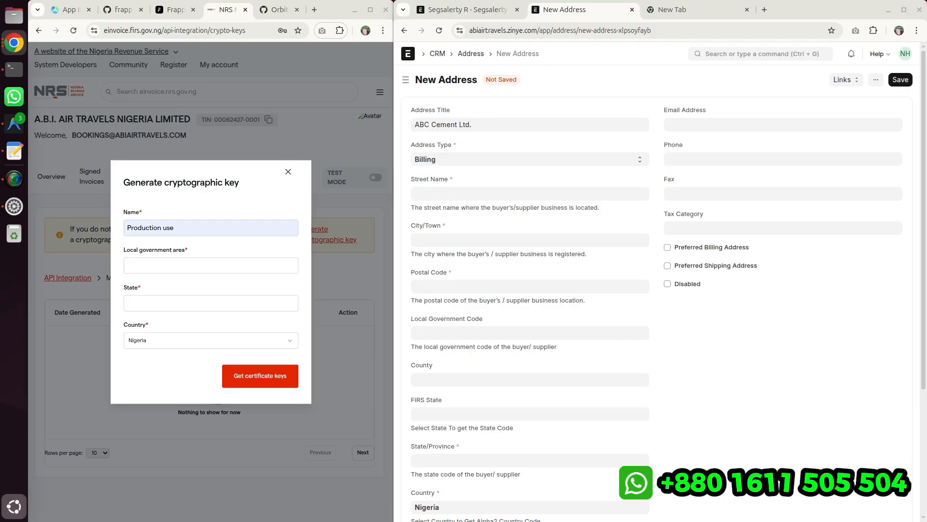
drag(416, 180, 452, 189)
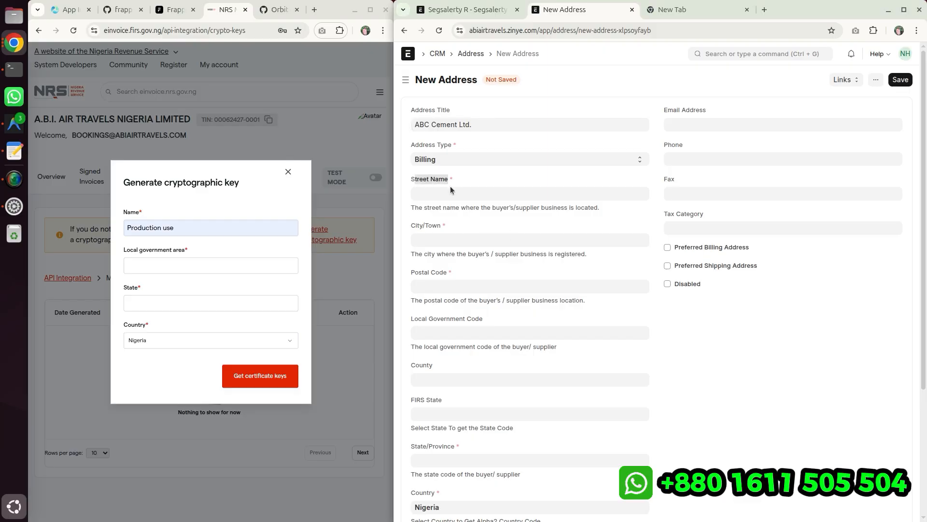
click(439, 196)
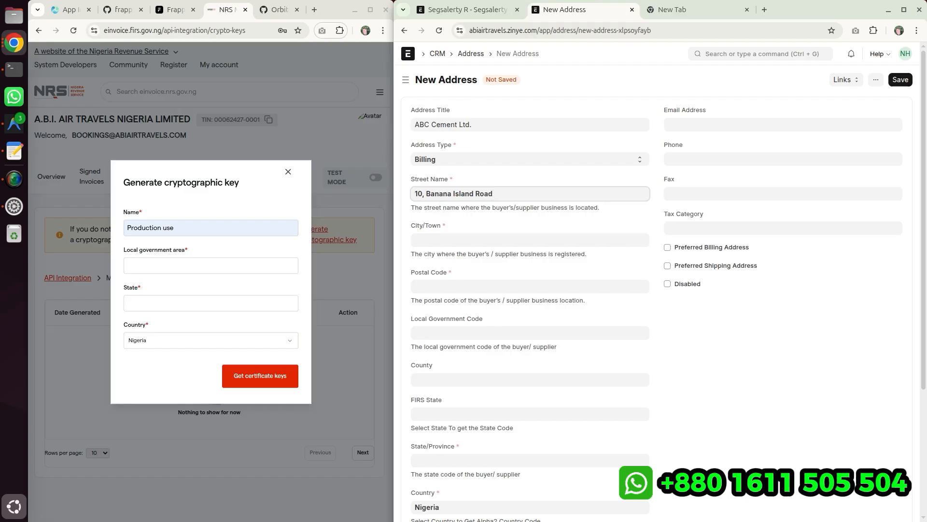
key(alt+Tab)
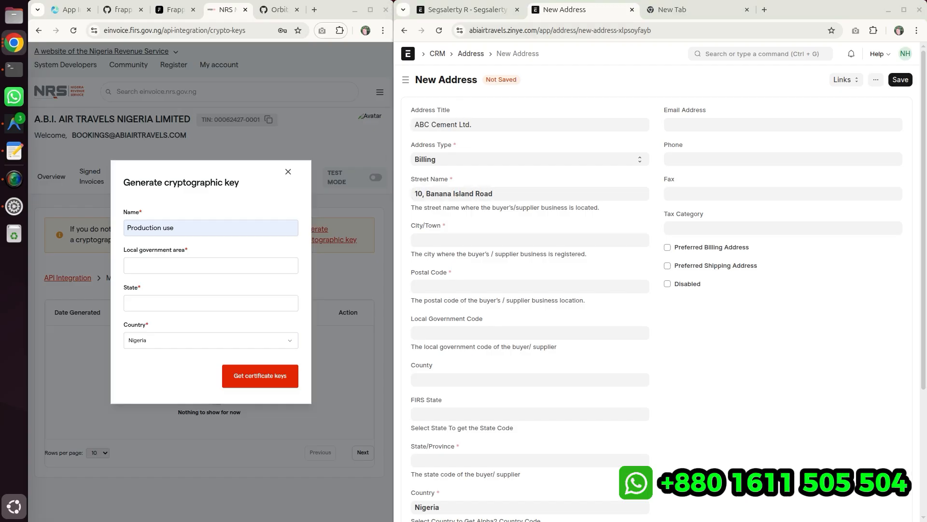
click(445, 235)
text(Ikeja)
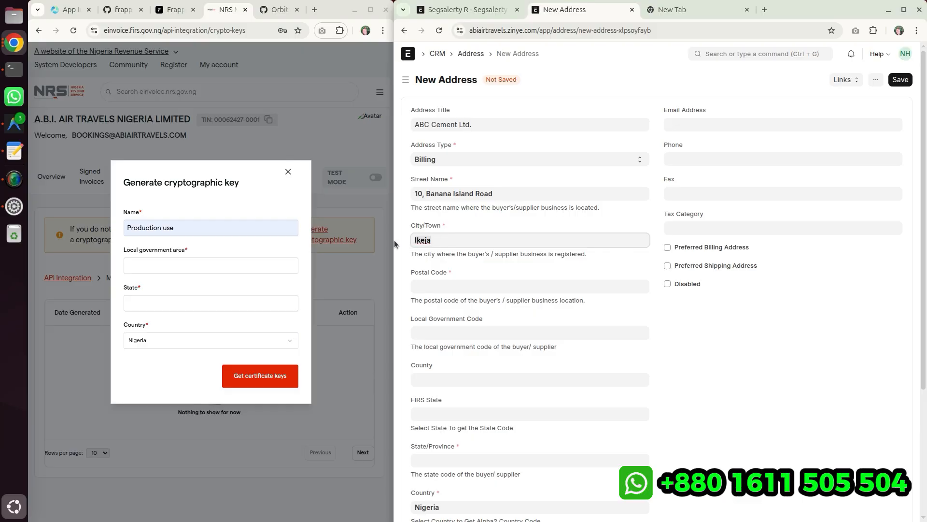
- Enter postal code 023041 and pick Gusau as the local government code
key(alt+Tab)
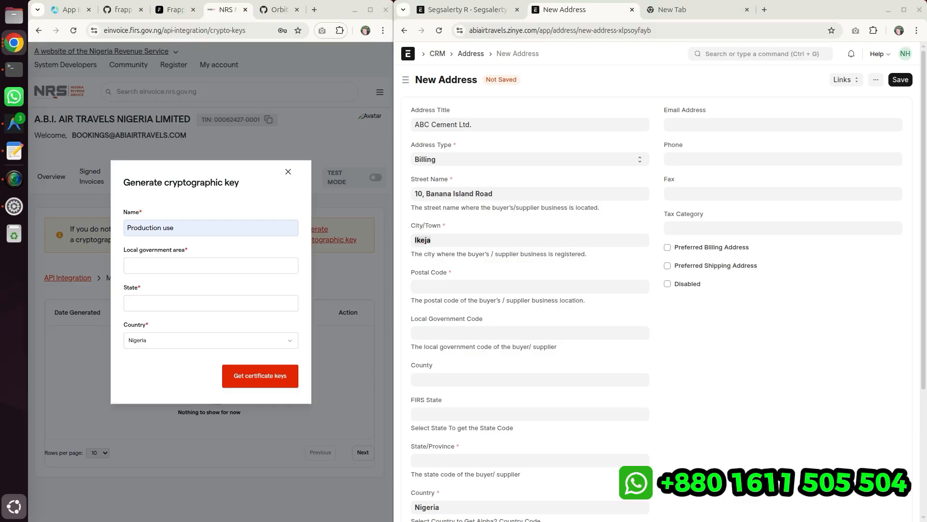
click(469, 288)
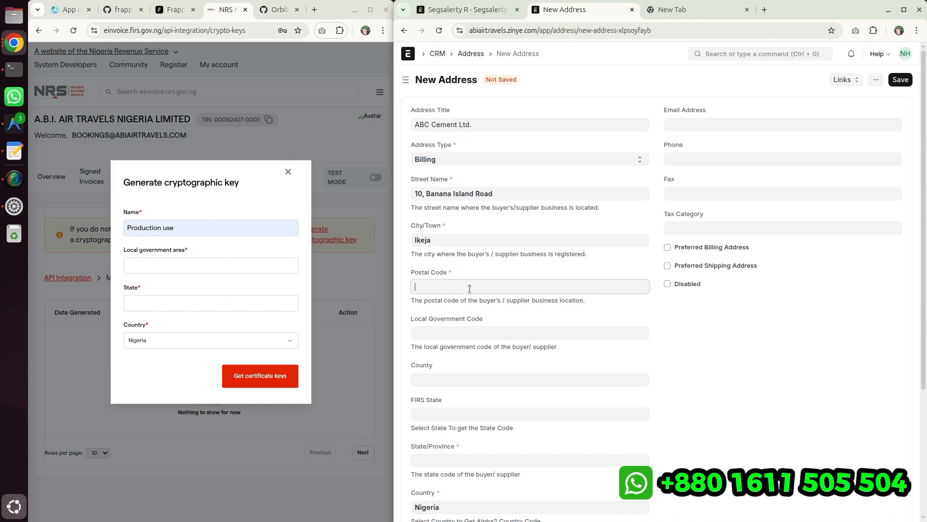
text(023041)
key(alt+Tab)
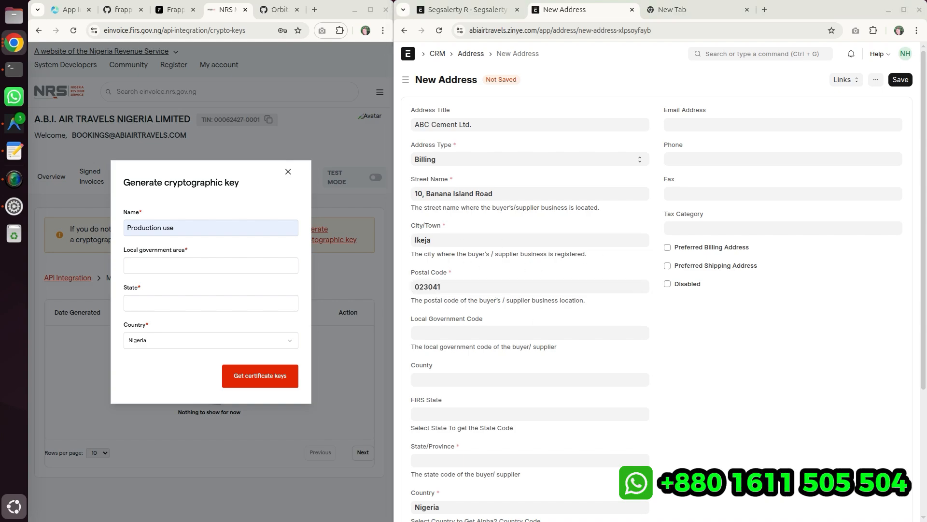
click(447, 332)
text(Gusau)
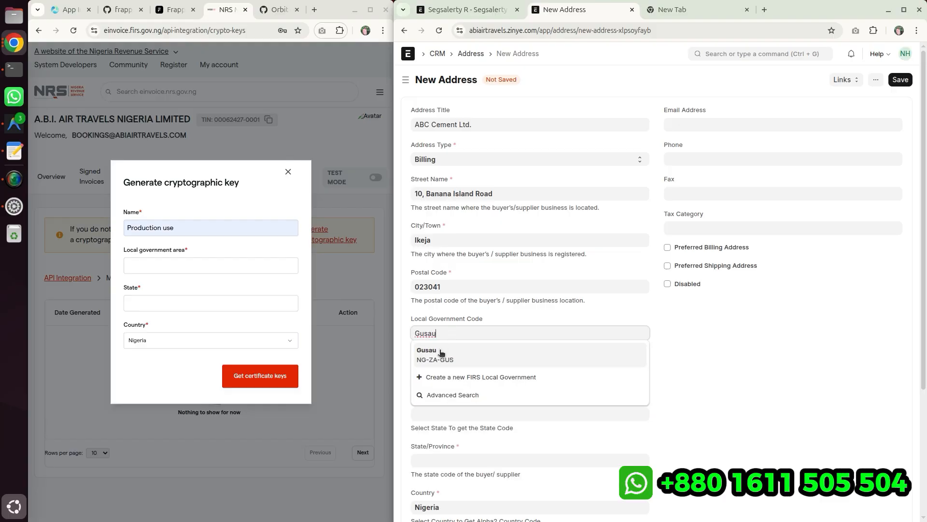
click(441, 352)
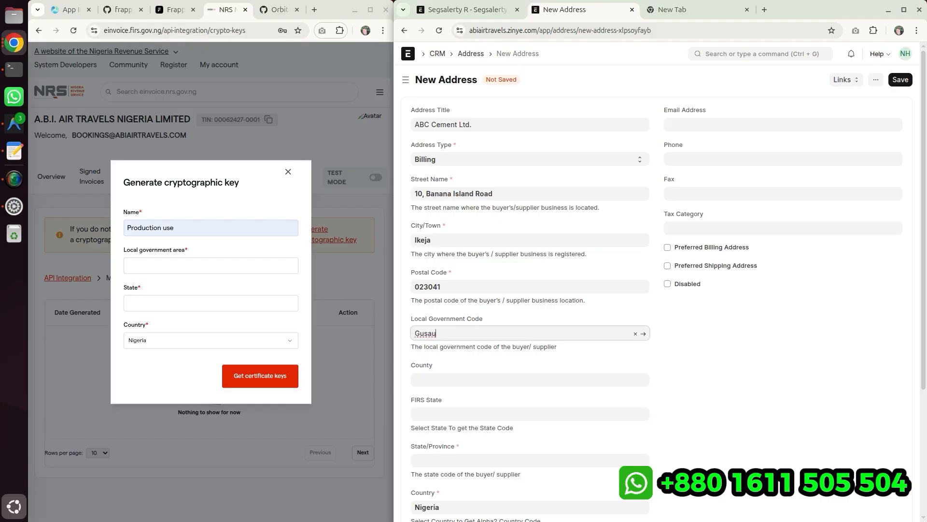
- Set the FIRS State to Oyo and save the address
key(alt+Tab)
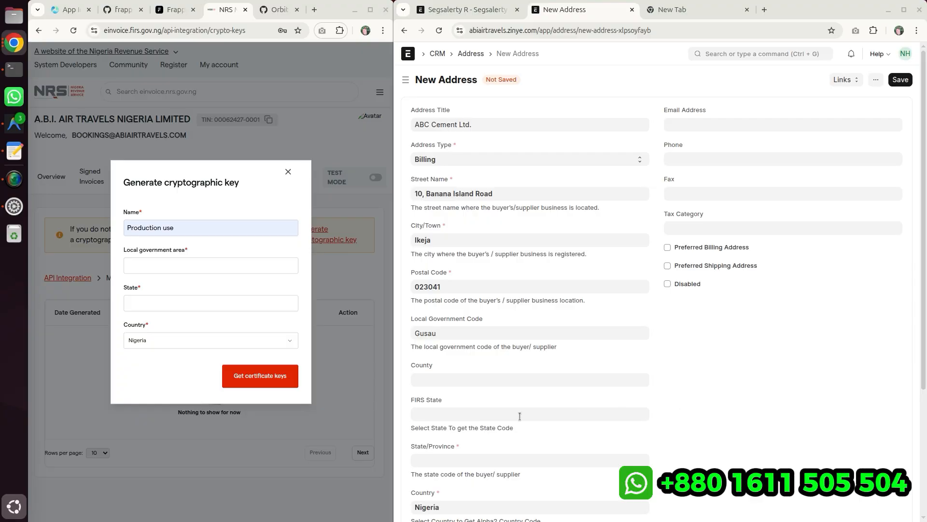
click(427, 412)
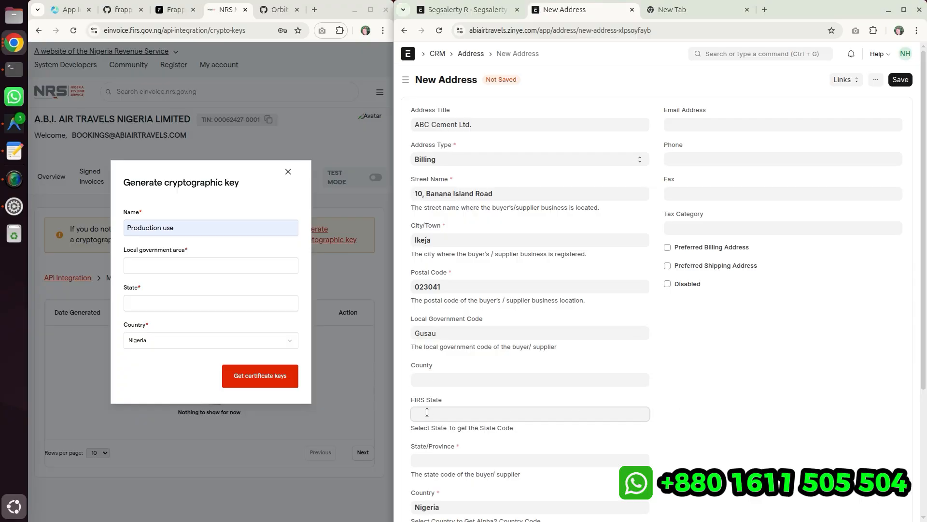
text(oyo)
click(438, 435)
scroll(445, 398, down, 4)
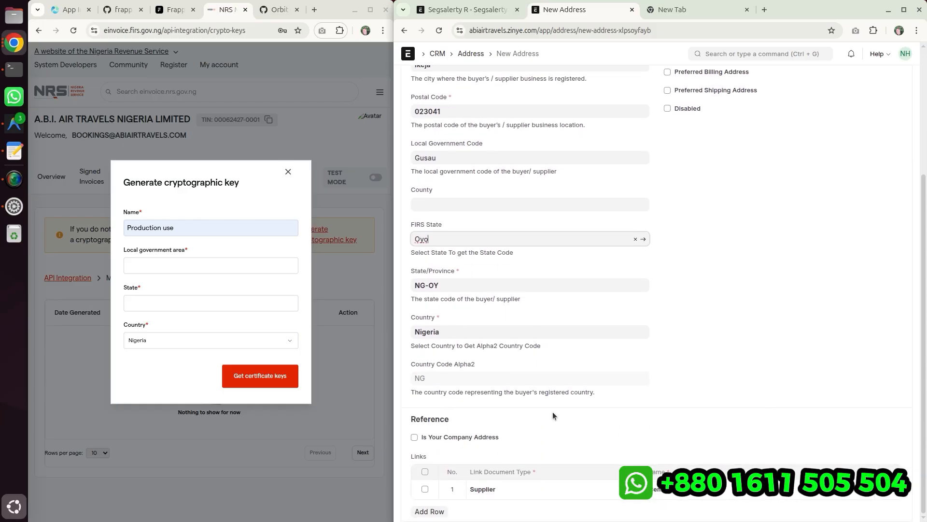
scroll(554, 403, up, 4)
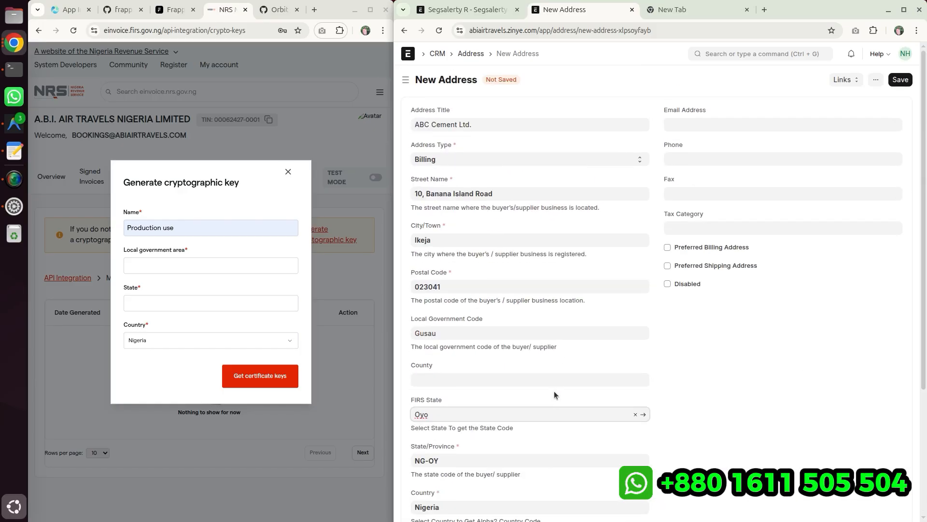
click(901, 80)
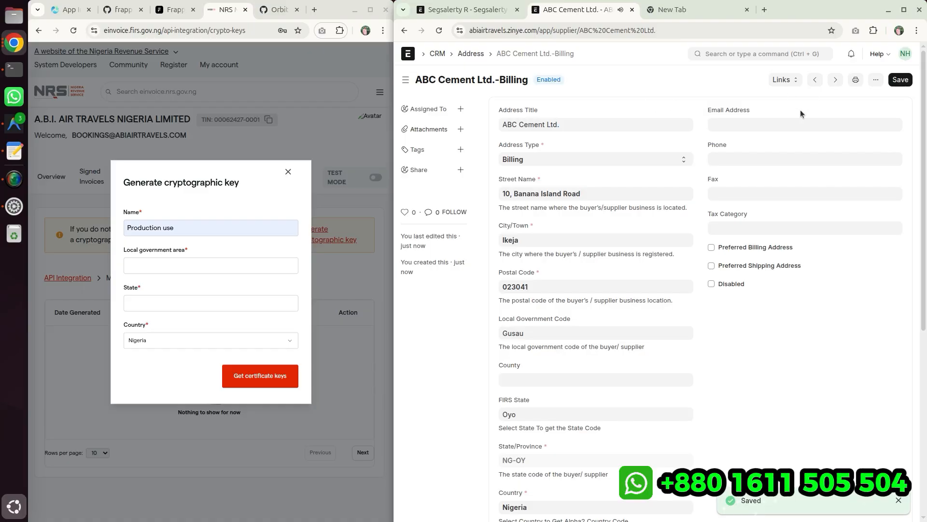
- Return to ABC Cement Ltd., enable B2B Supplier in the NRS Additional Info, and save the supplier
click(752, 208)
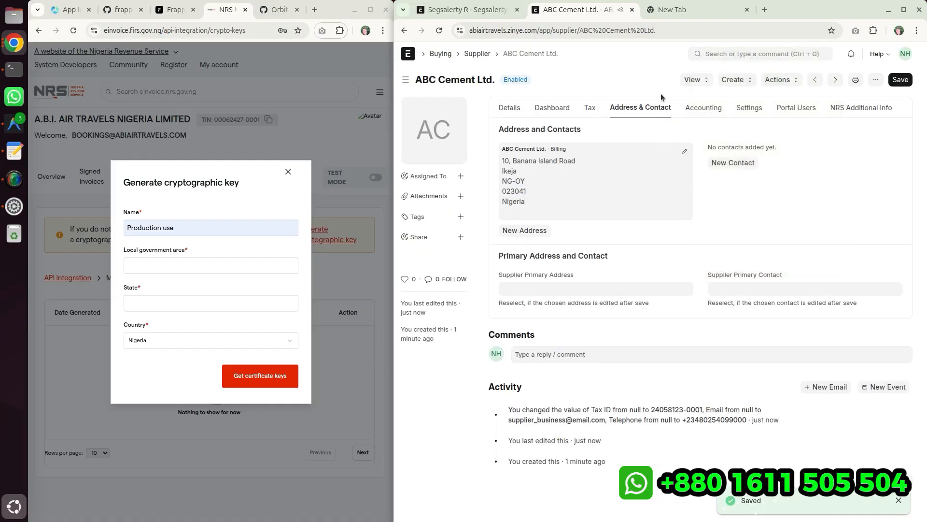
click(864, 108)
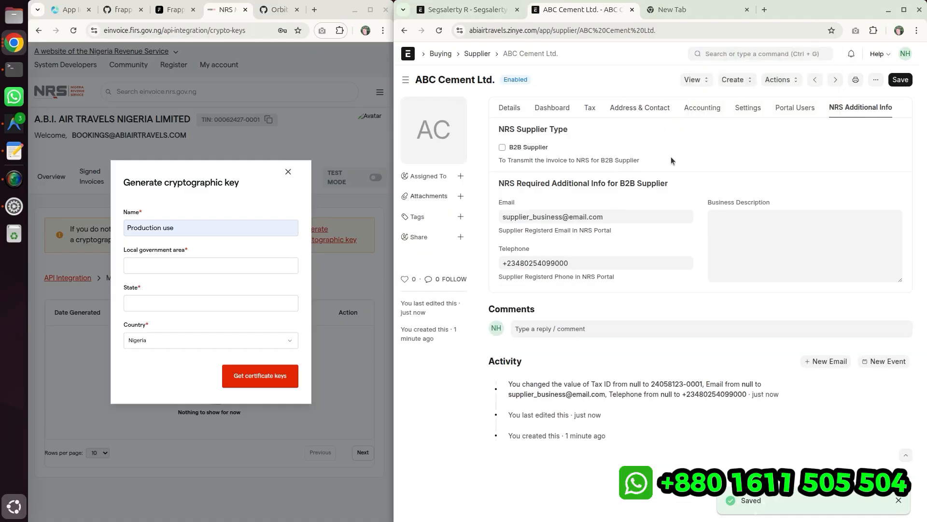
click(502, 148)
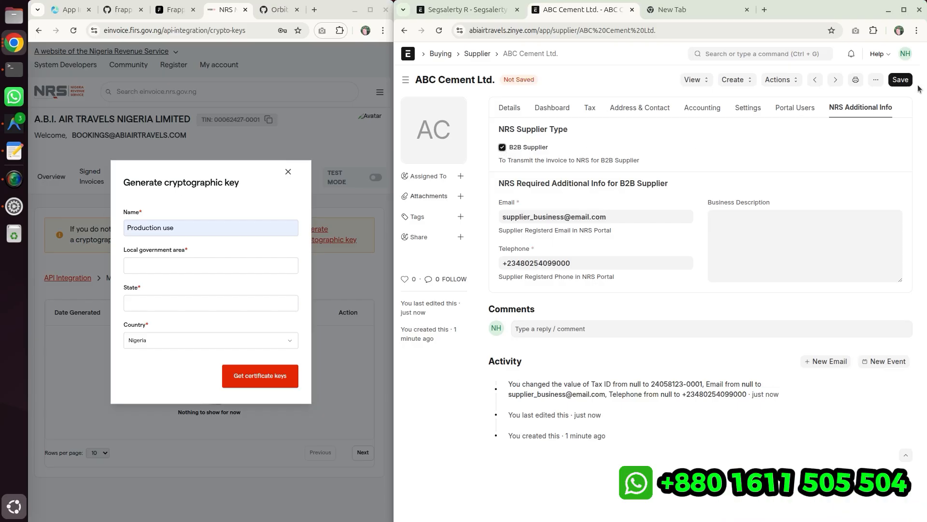
key(ctrl+s)
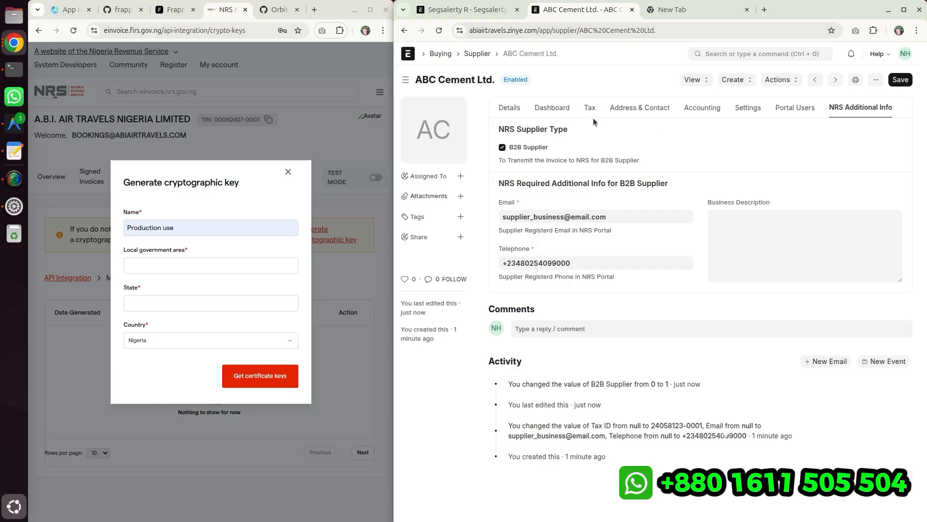
- Start a new customer from the customer list in the full form
click(722, 54)
click(472, 8)
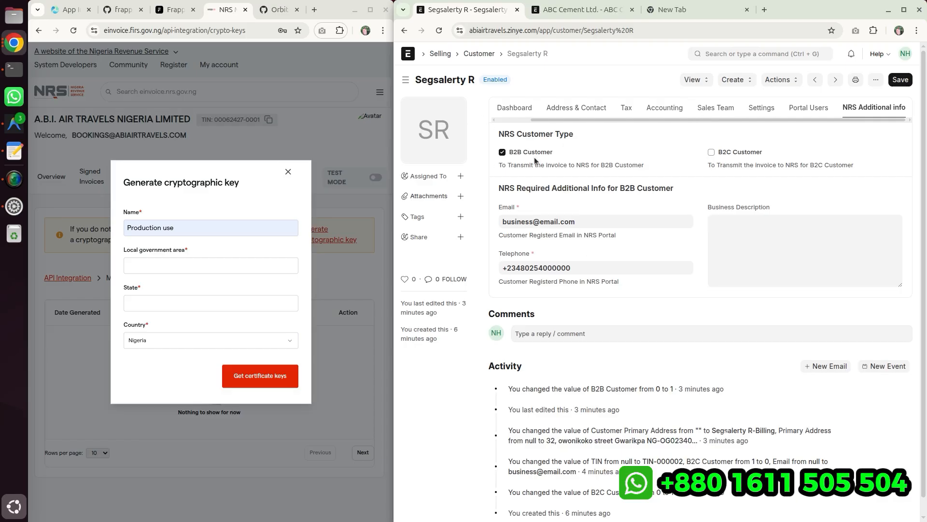
click(479, 54)
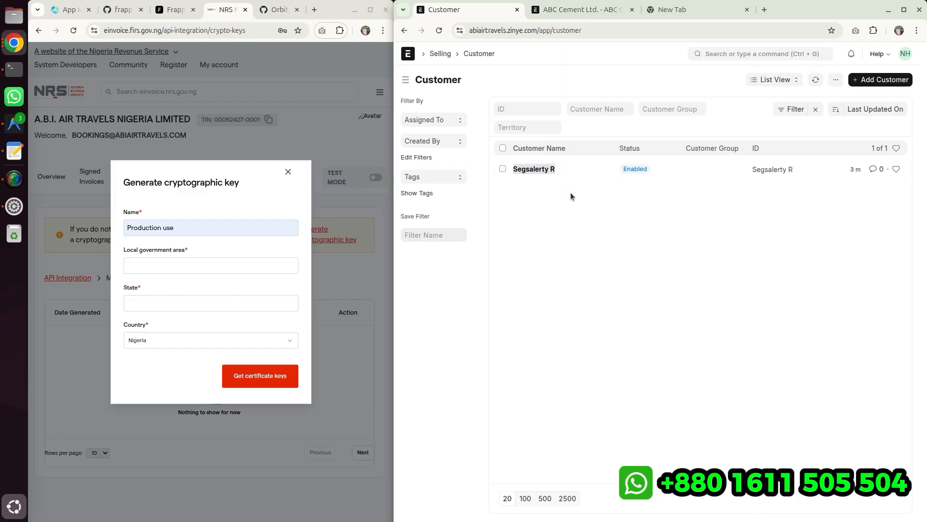
click(862, 84)
click(535, 216)
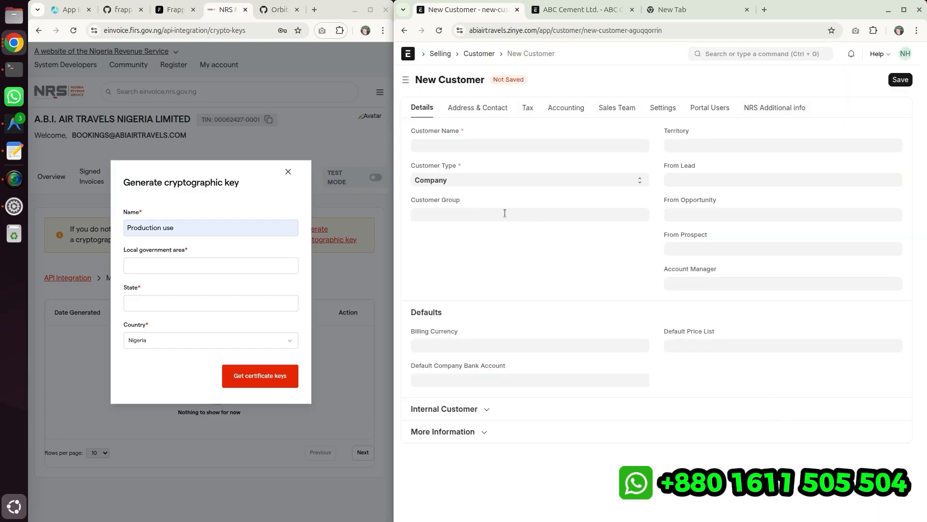
click(448, 143)
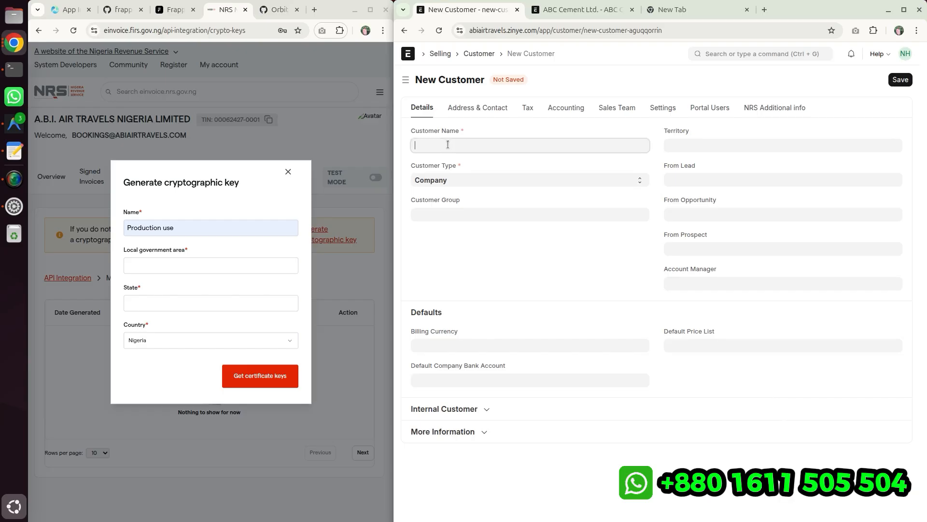
text(TEST Customer)
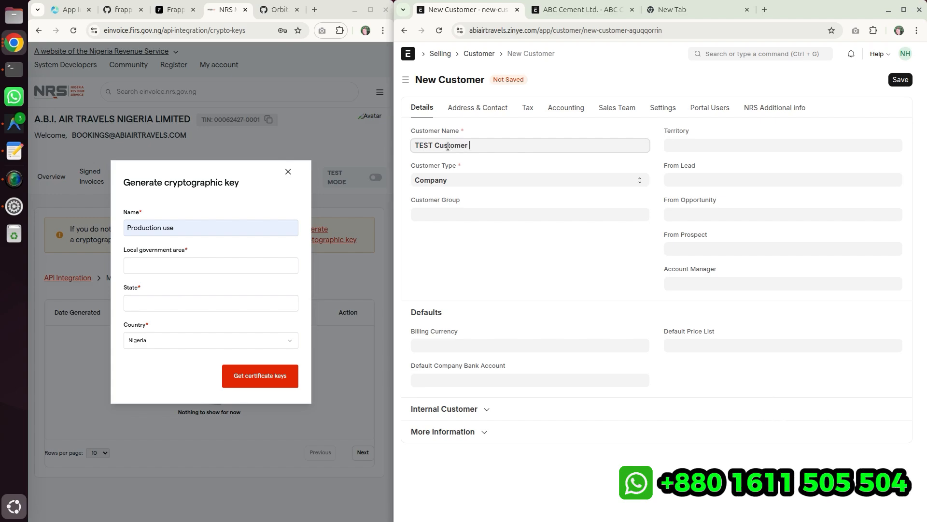
- Name the new customer b2c customer and save it
key(ctrl+a)
key(BackSpace)
text(b2c c)
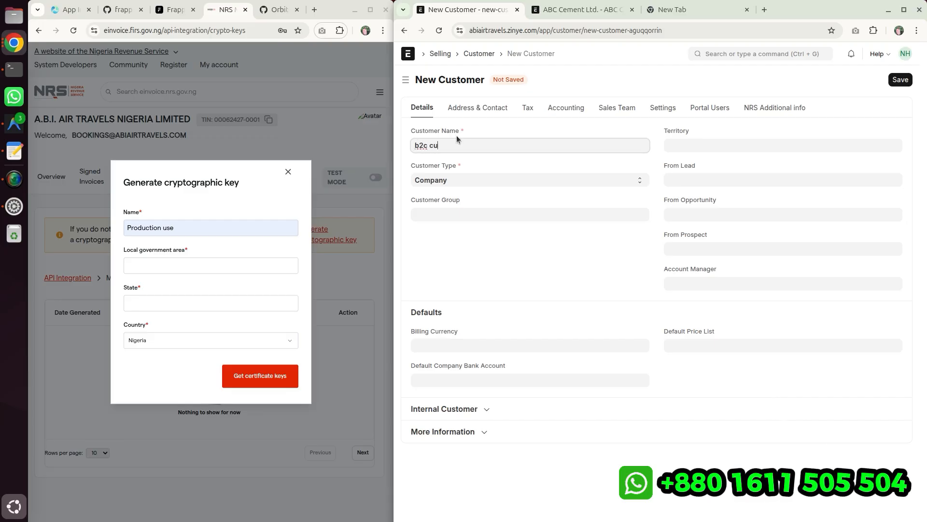
text(ustomer)
click(894, 80)
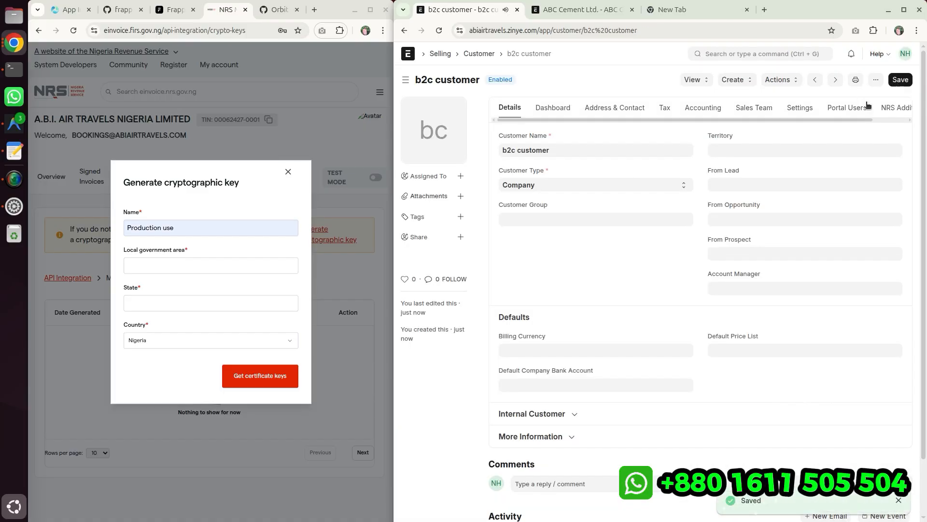
- Enable the B2C Customer option in the customer's NRS Additional info and save
click(887, 105)
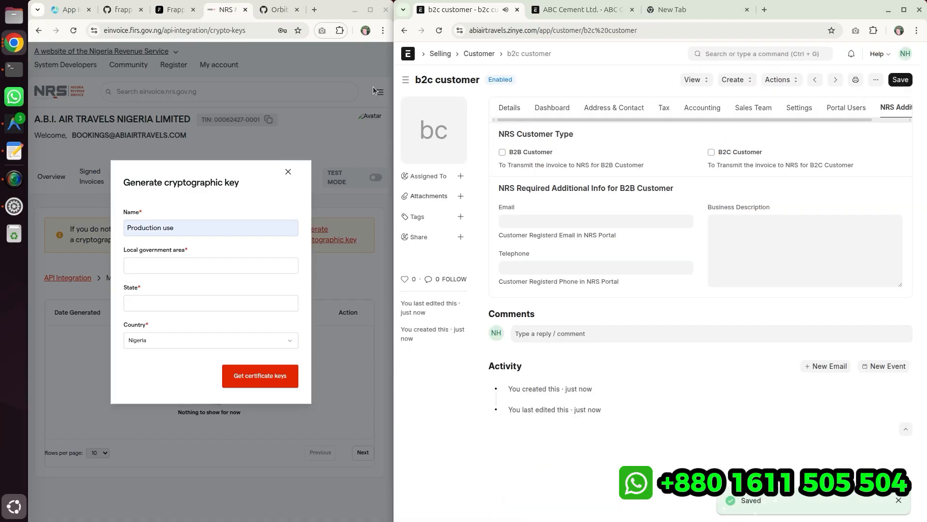
click(405, 80)
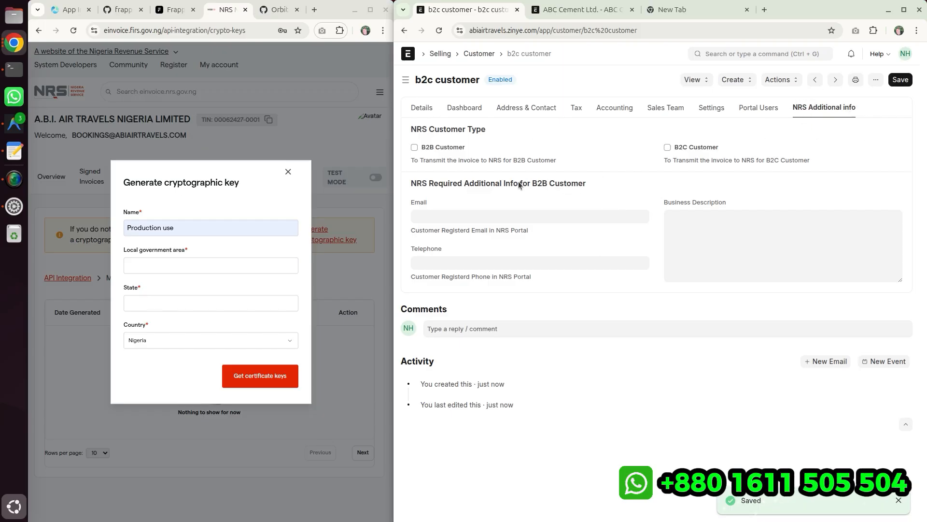
click(712, 149)
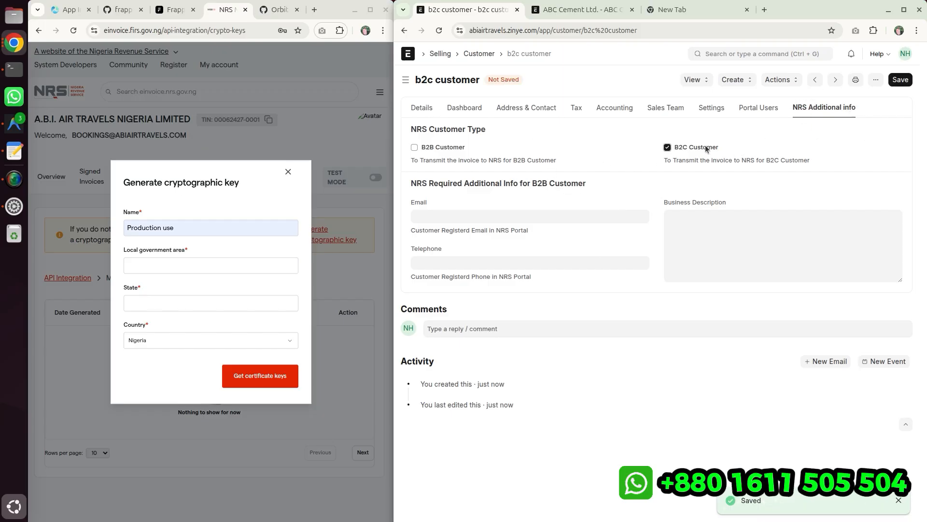
click(908, 81)
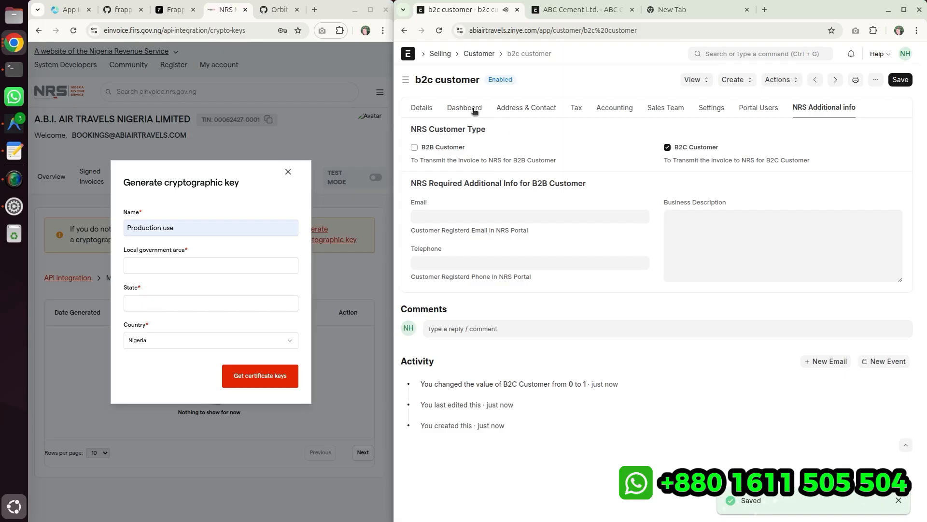
click(407, 81)
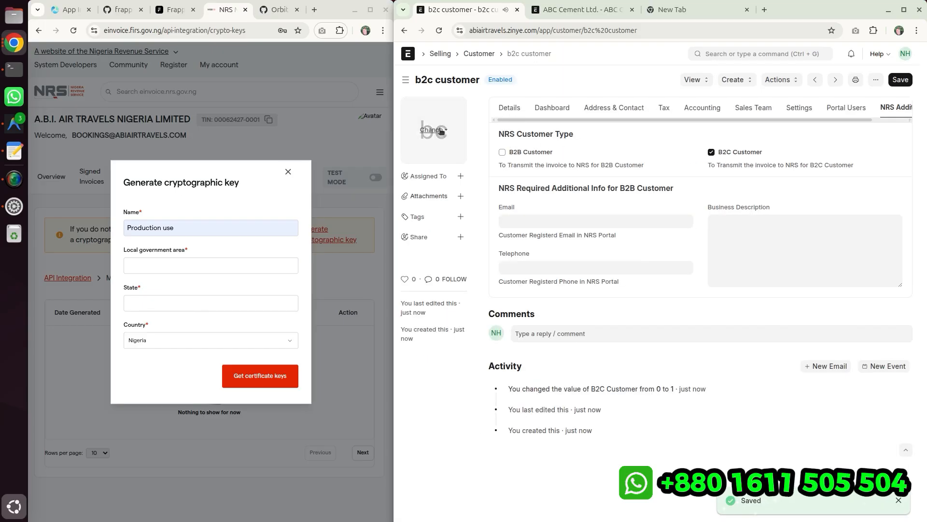
drag(395, 139, 341, 138)
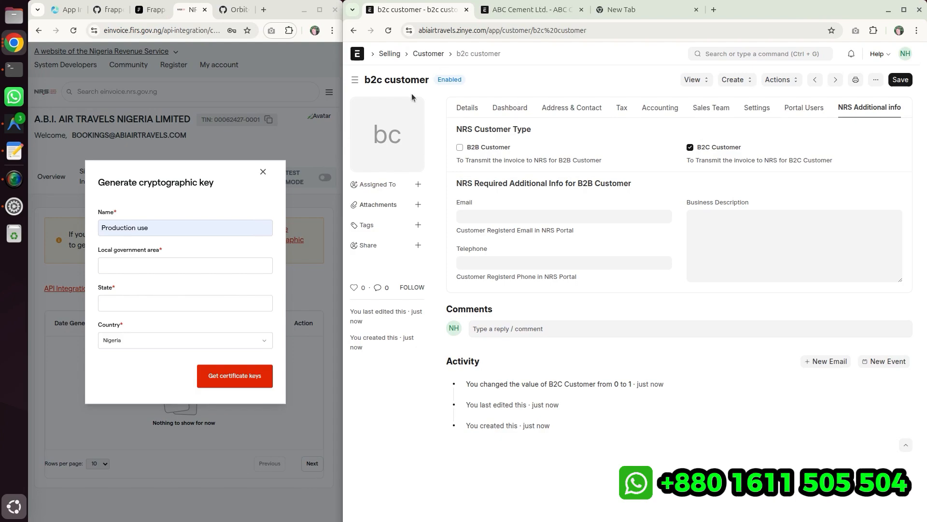
click(438, 56)
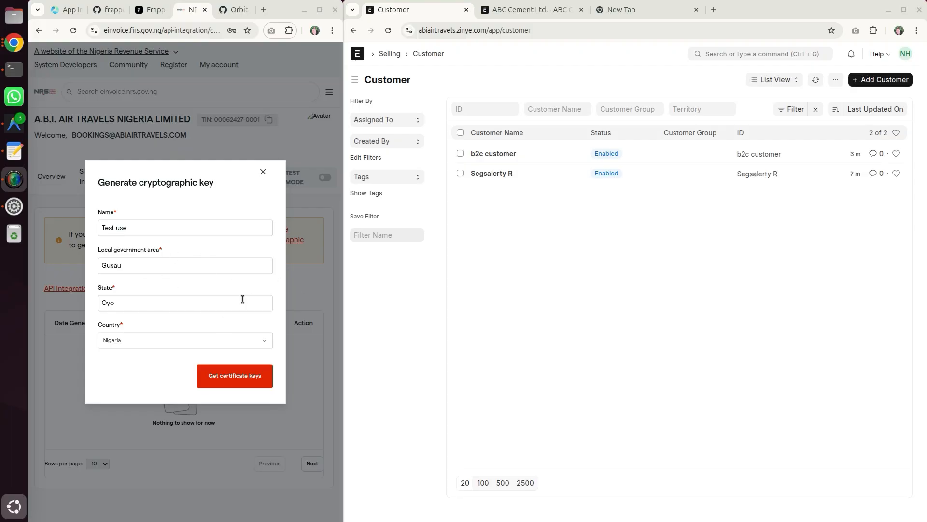
- Generate the certificate keys from the cryptographic key dialog on the NRS portal
drag(95, 248, 161, 251)
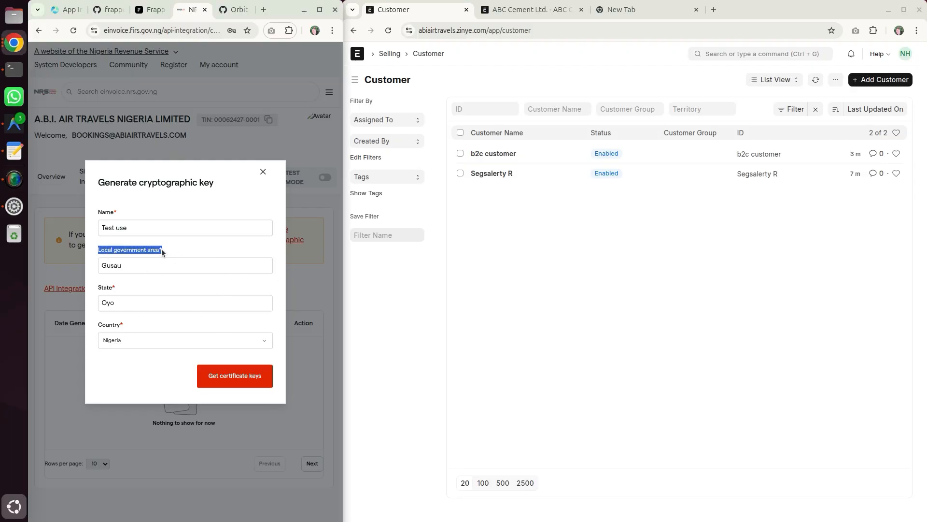
drag(93, 288, 118, 290)
drag(112, 249, 140, 250)
drag(104, 290, 128, 291)
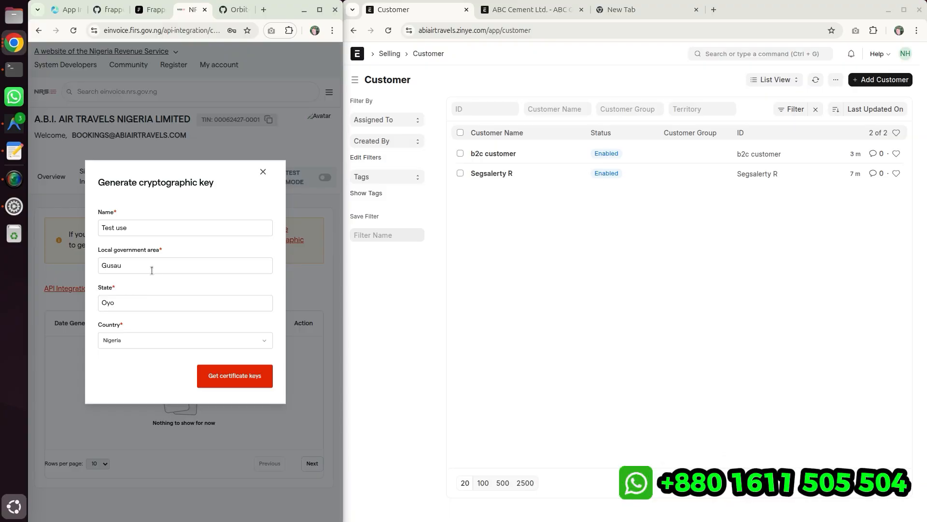
click(239, 377)
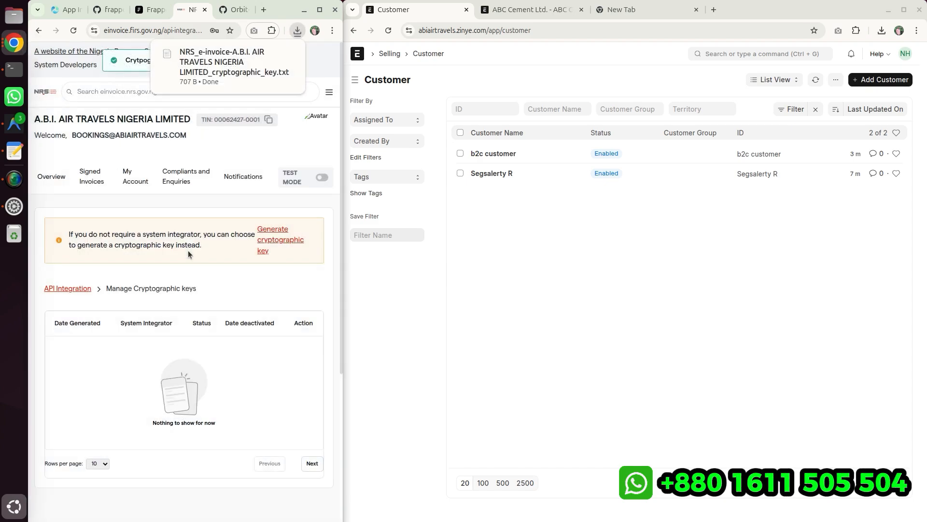
- Open the A.B.I. AIR TRAVELS NIGERIA LIMITED company's e-Invoice Integration and enable both the B2B and B2C business types
click(580, 292)
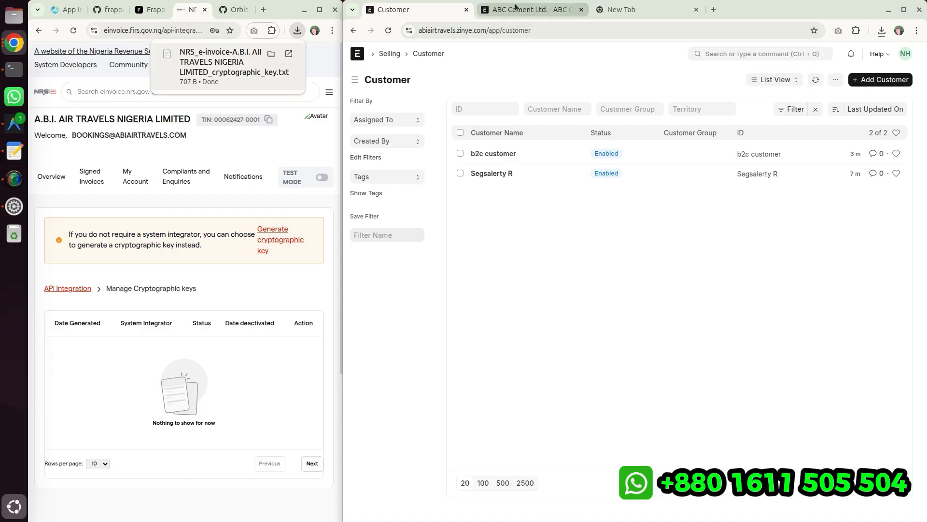
click(708, 52)
text(comp)
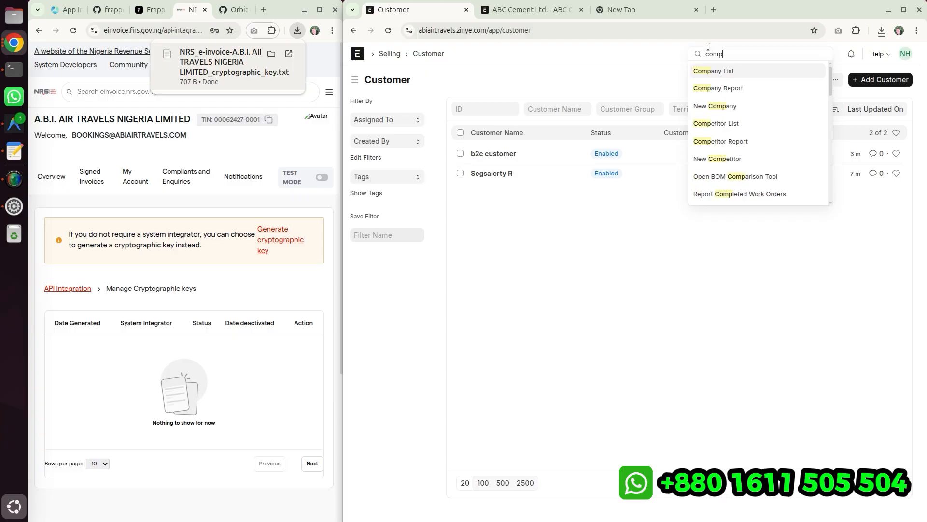
key(Down)
key(Return)
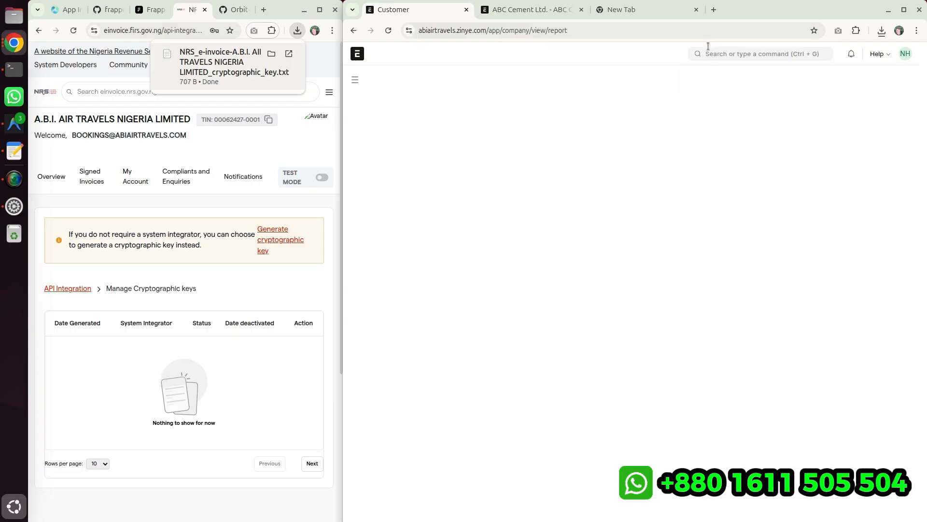
click(708, 46)
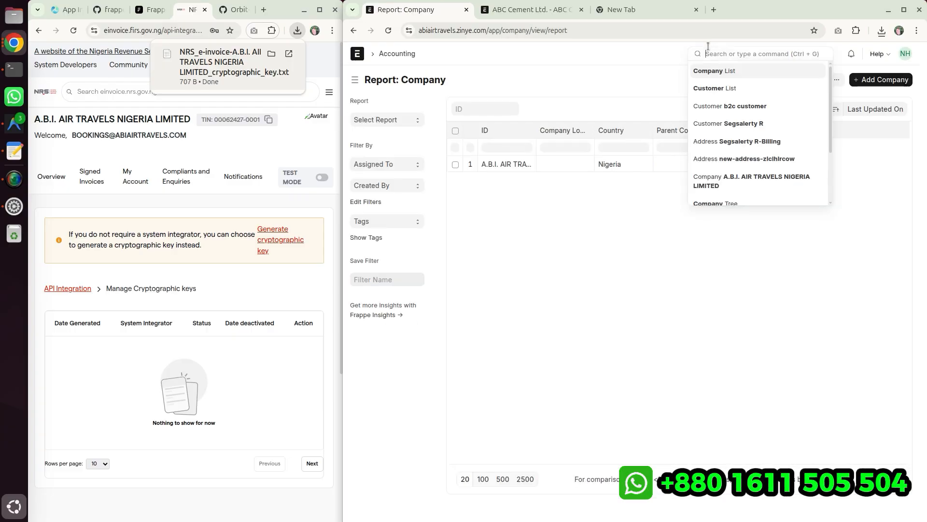
click(727, 71)
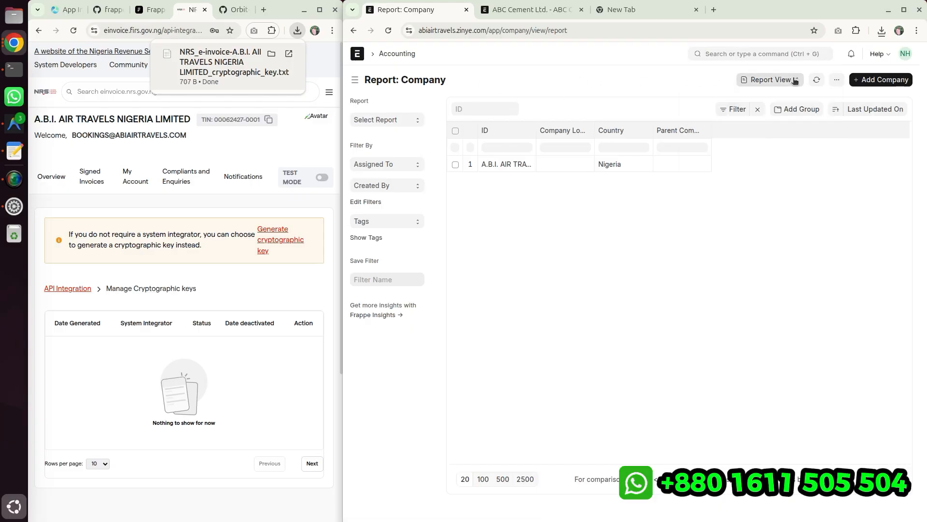
click(772, 79)
click(777, 95)
click(514, 154)
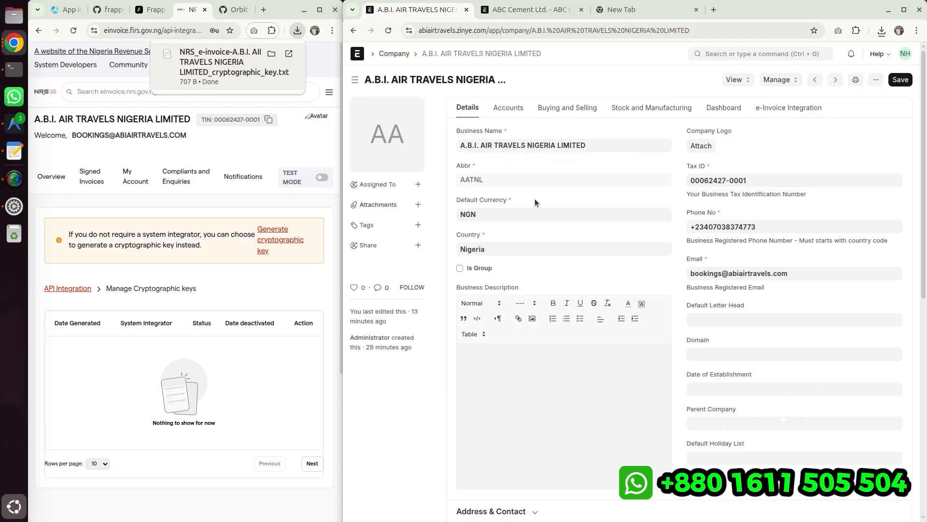
click(807, 107)
scroll(478, 349, down, 3)
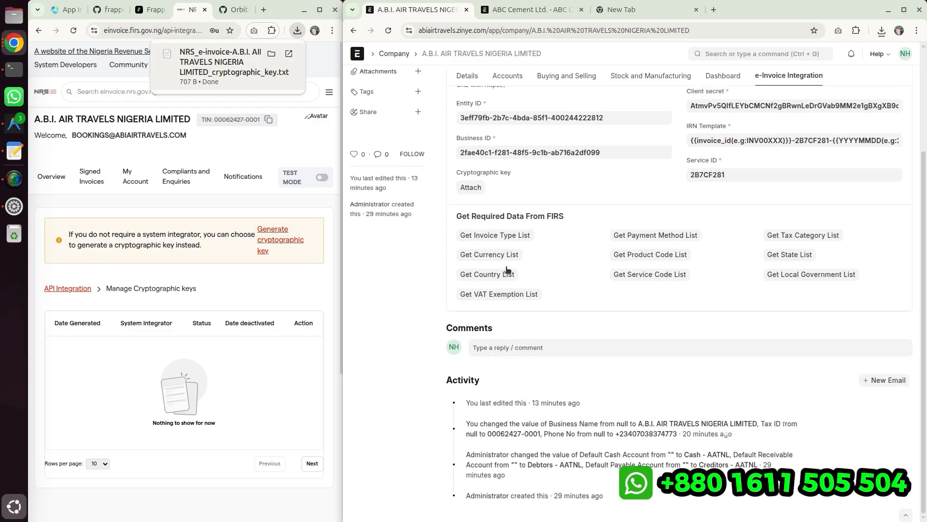
scroll(636, 182, up, 3)
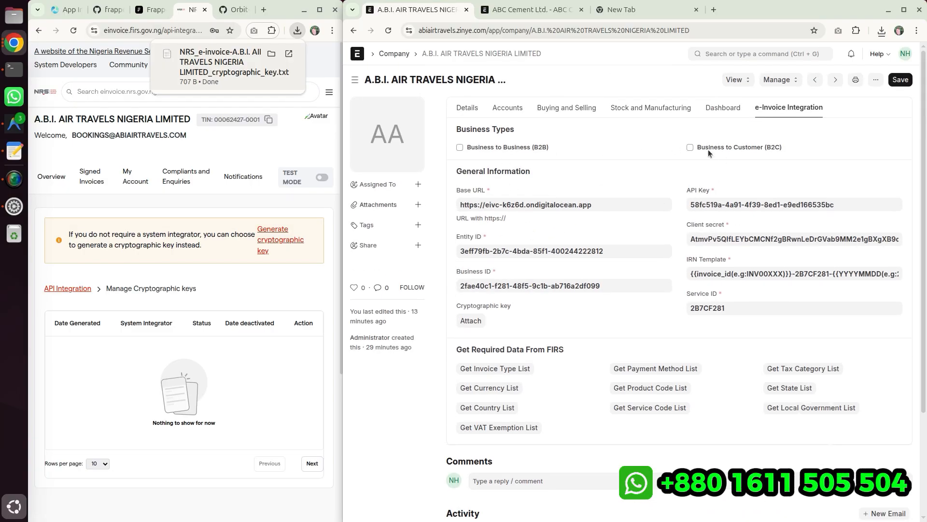
click(502, 147)
click(751, 146)
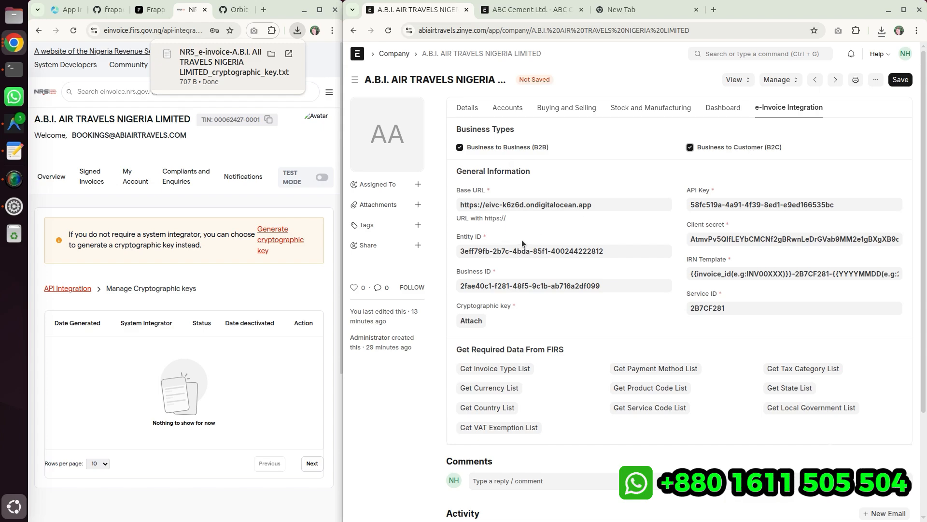
- Attach the downloaded NRS_e-invoice cryptographic key file from Downloads as the company's Cryptographic key
scroll(525, 240, down, 2)
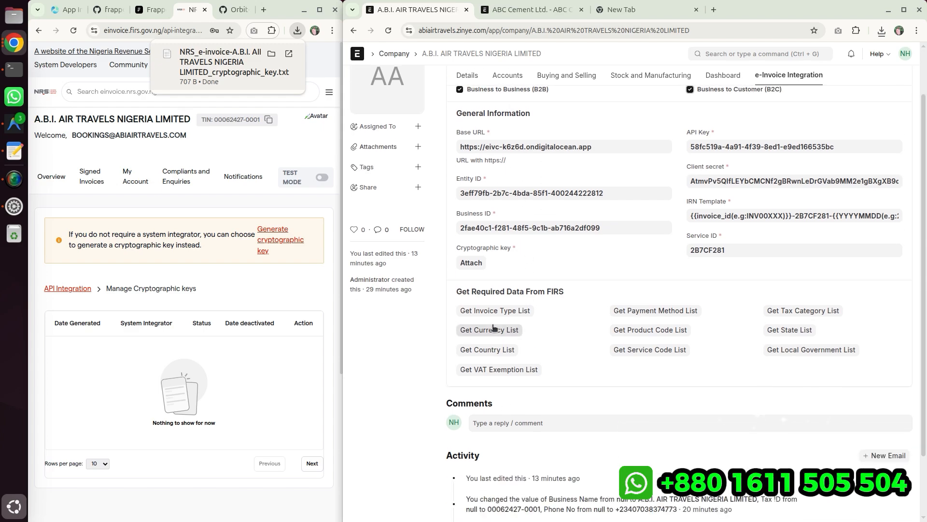
click(472, 263)
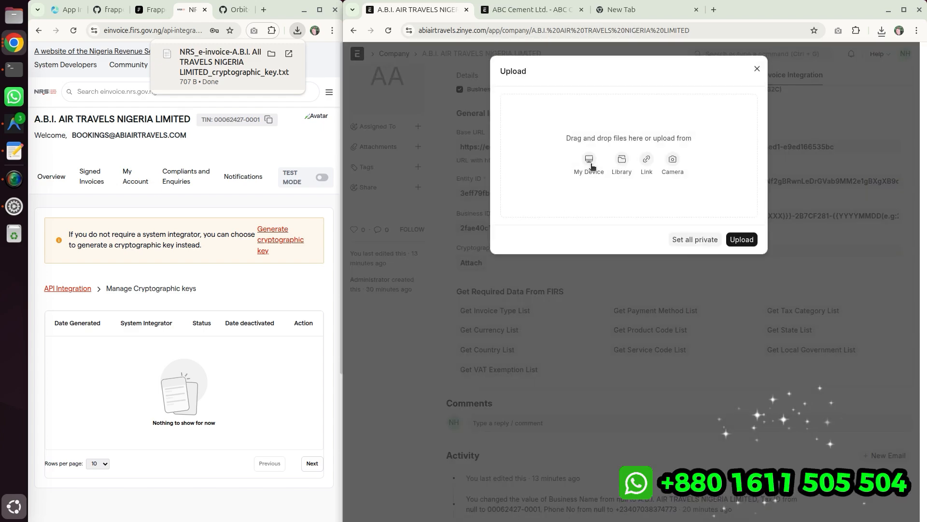
click(590, 164)
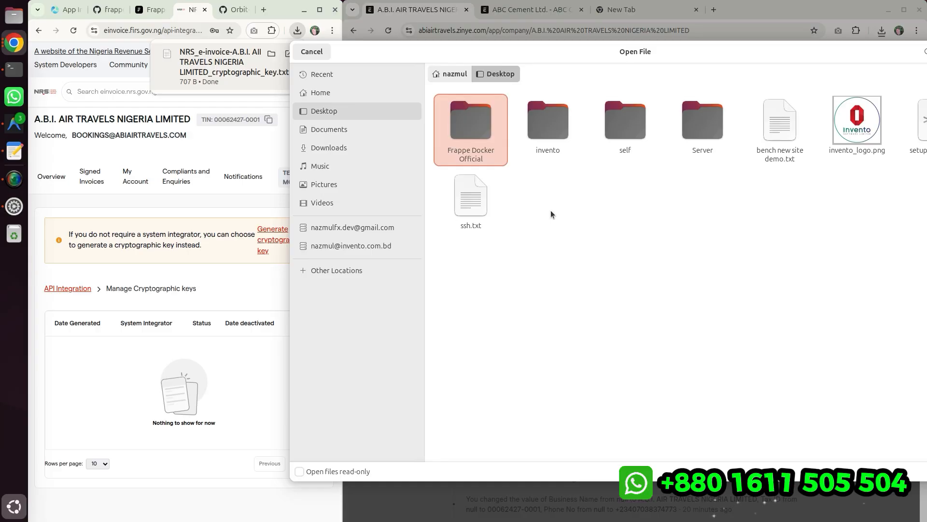
click(328, 147)
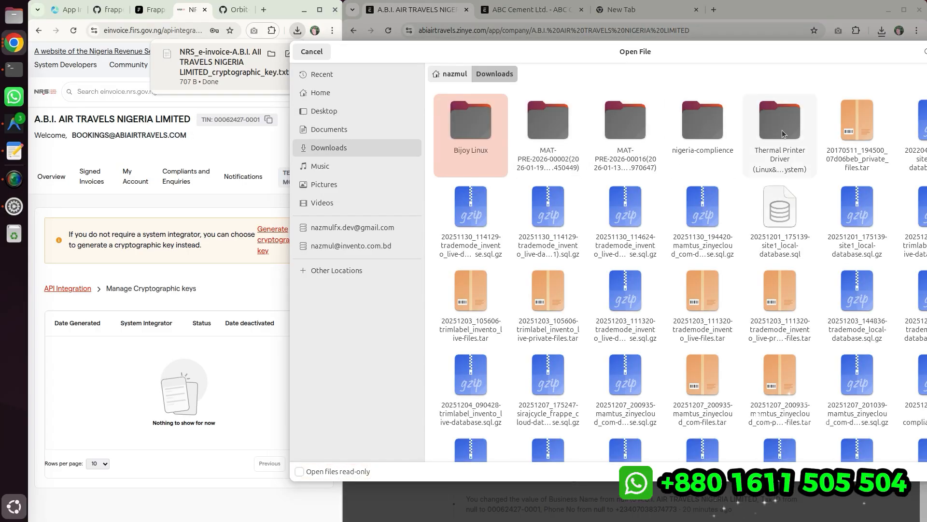
drag(832, 53, 809, 70)
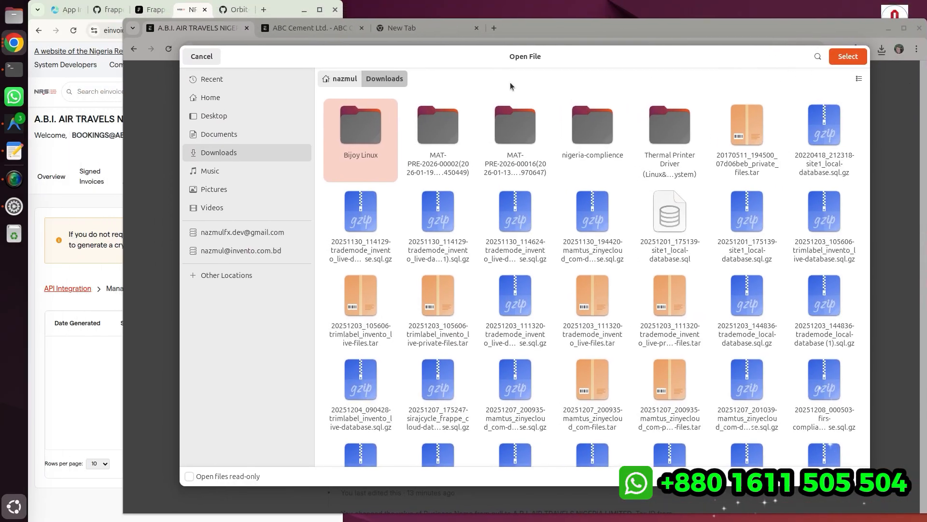
click(812, 61)
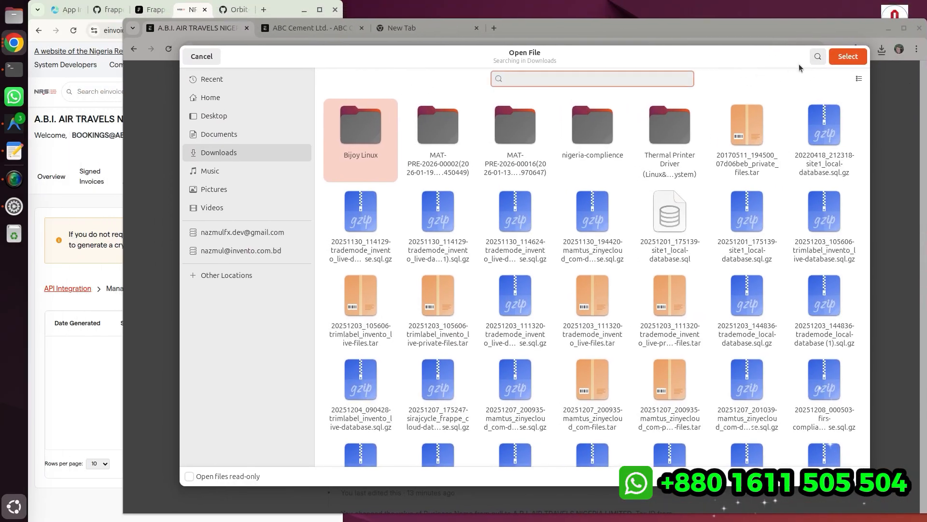
text(nig)
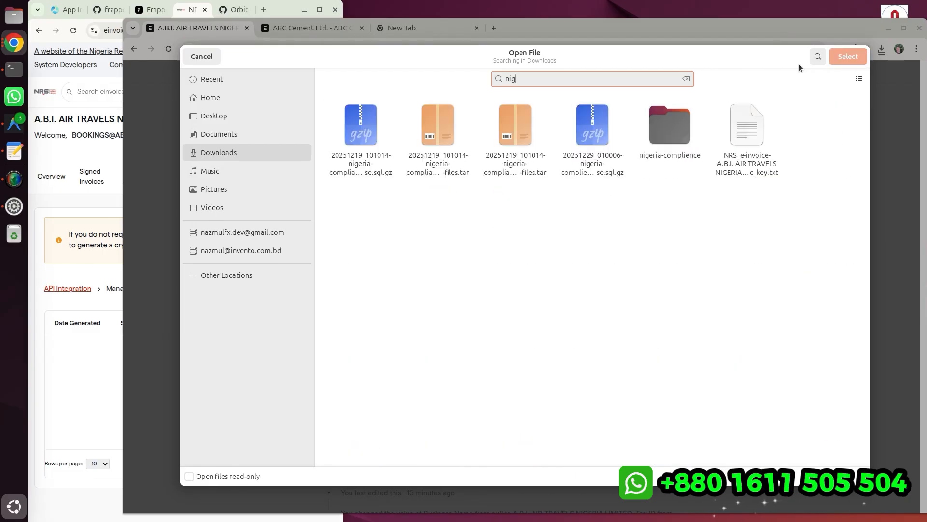
click(740, 145)
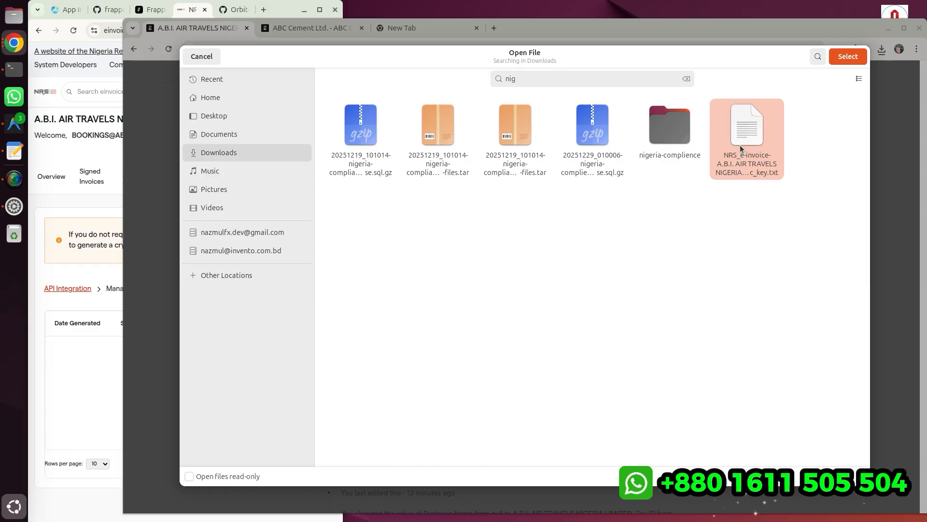
click(846, 57)
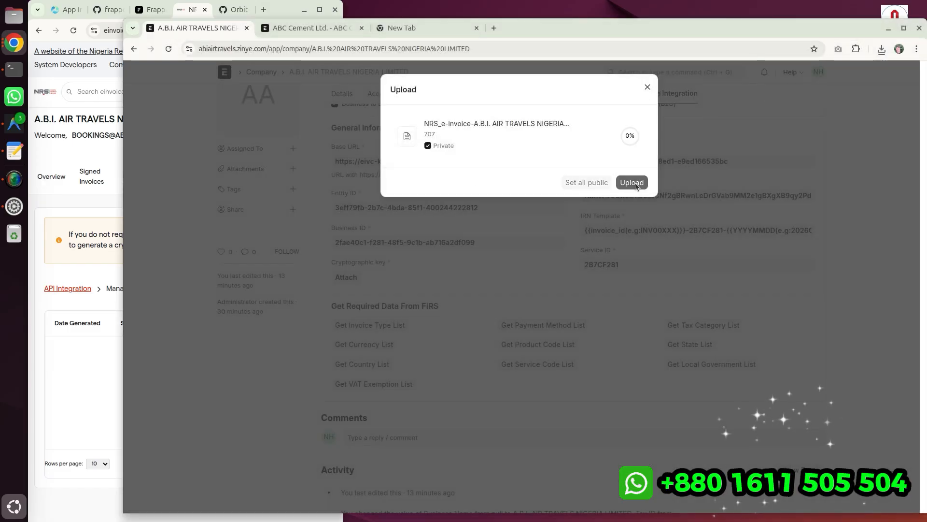
scroll(474, 364, down, 3)
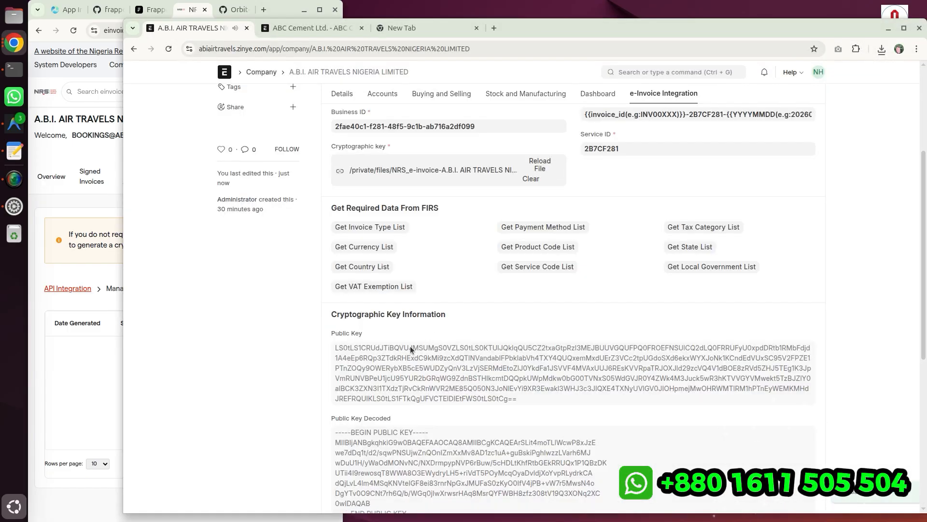
- Review the Cryptographic Key Information section derived from the attached key file
scroll(444, 237, down, 3)
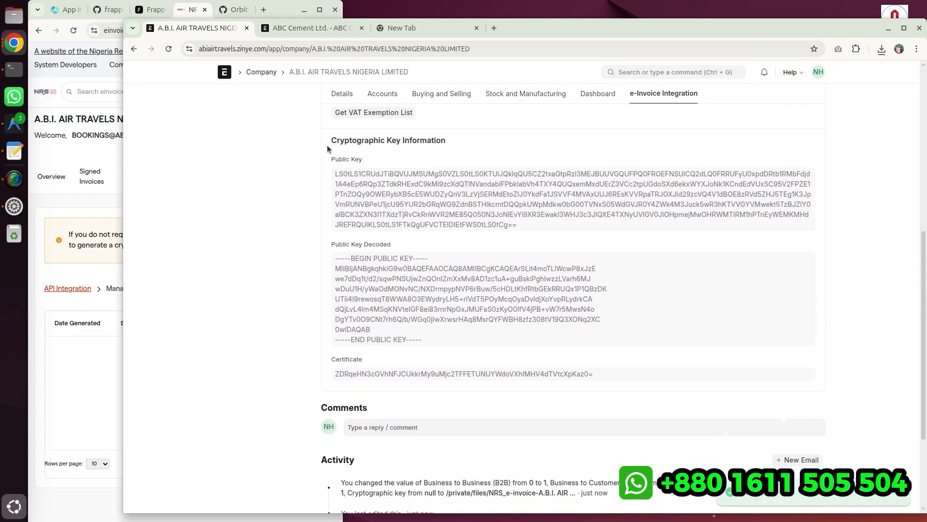
drag(328, 158, 612, 376)
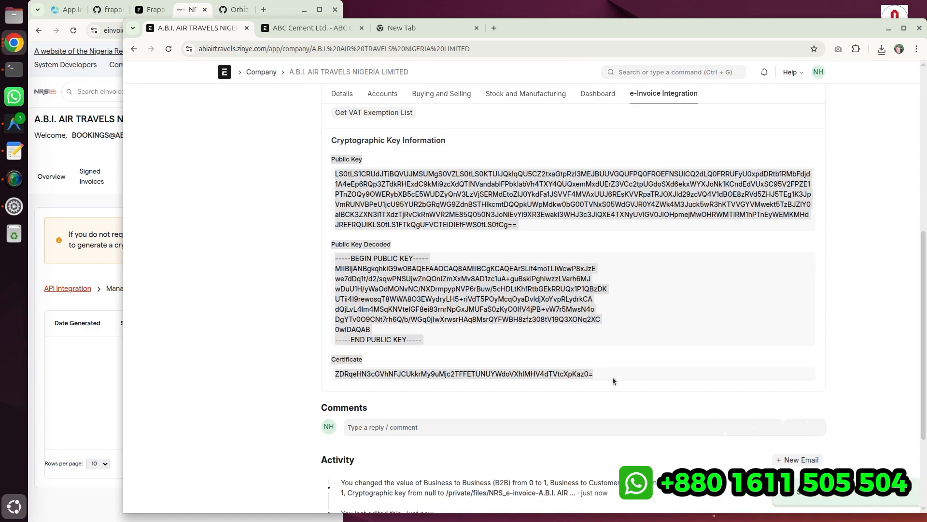
scroll(499, 260, up, 7)
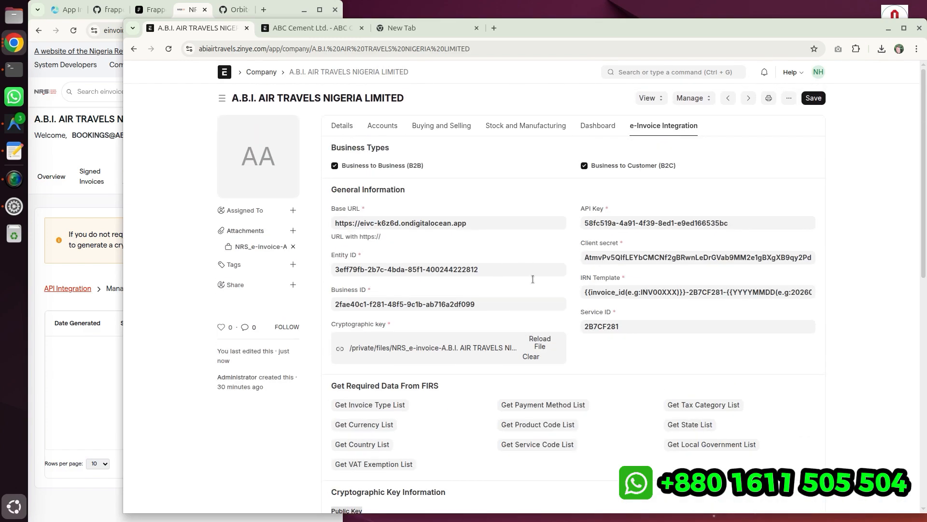
drag(690, 22, 924, 60)
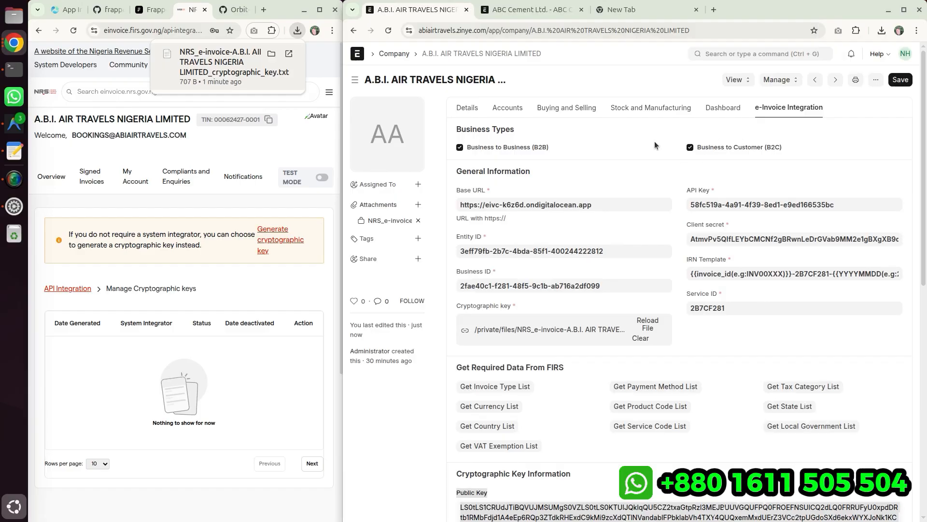
scroll(604, 241, down, 10)
scroll(542, 355, up, 10)
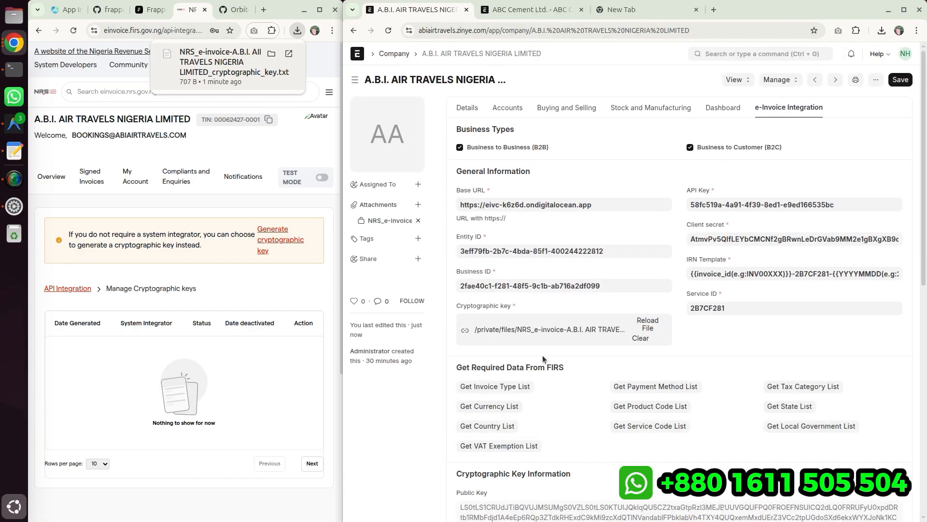
- Start a new address for the company from its Address & Contact section
click(548, 107)
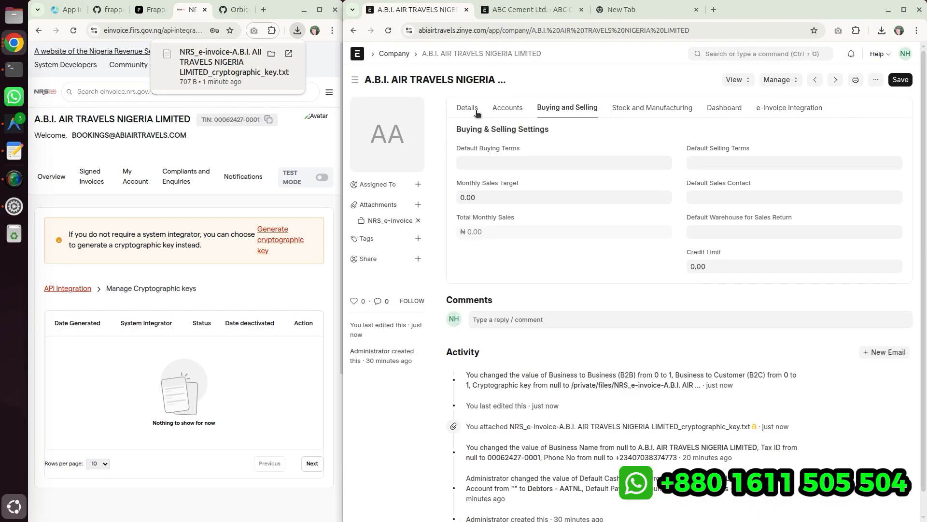
click(467, 108)
scroll(507, 241, down, 5)
scroll(526, 290, down, 5)
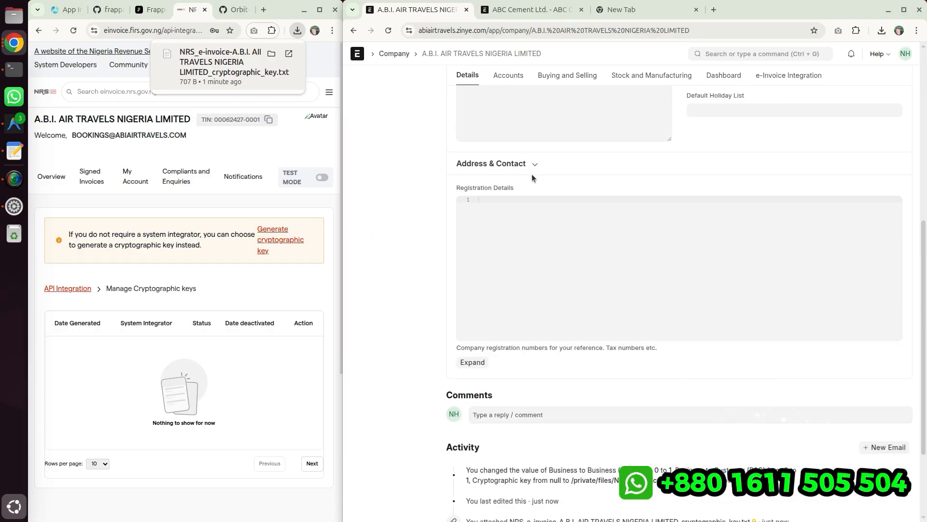
click(534, 167)
click(727, 266)
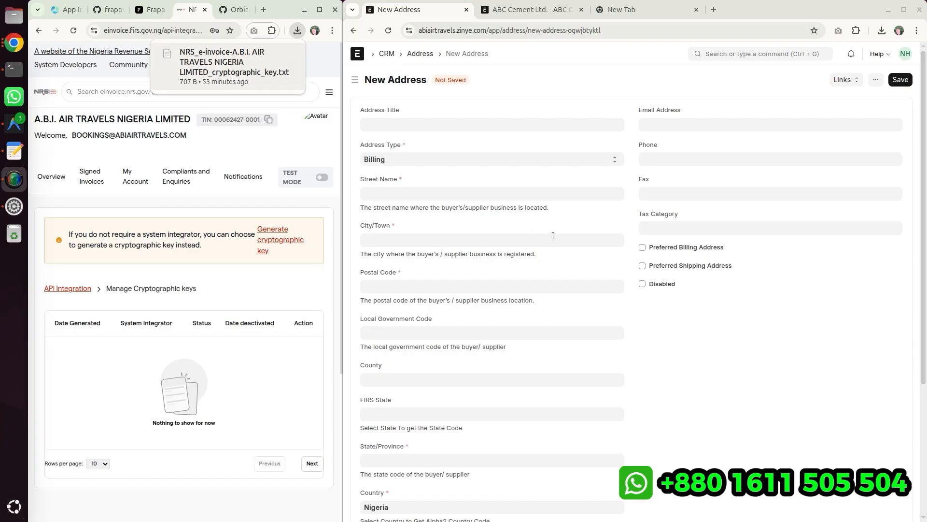
- Enter the company's street name and set the city to ENUGU in the new address
click(537, 87)
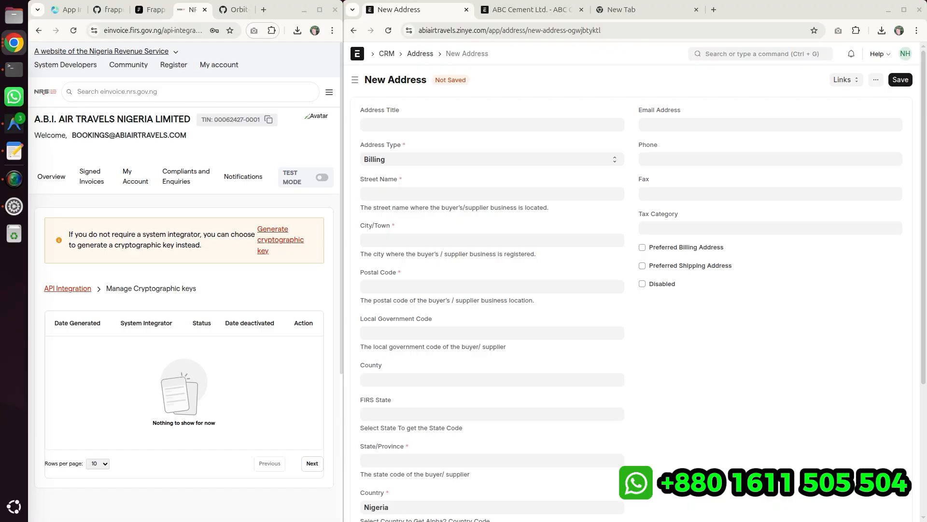
click(379, 191)
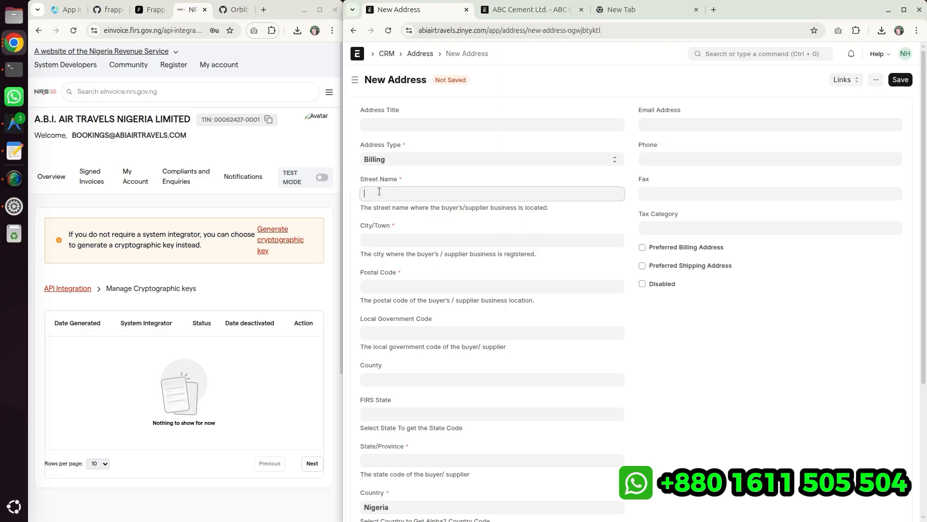
text(PLOT 20, CHIMA OJI DRIVE GRA)
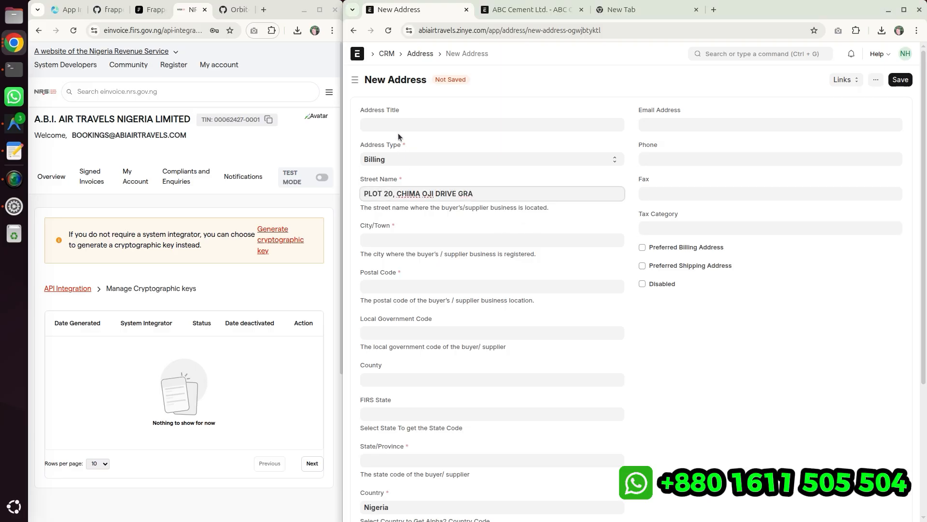
key(alt+Tab)
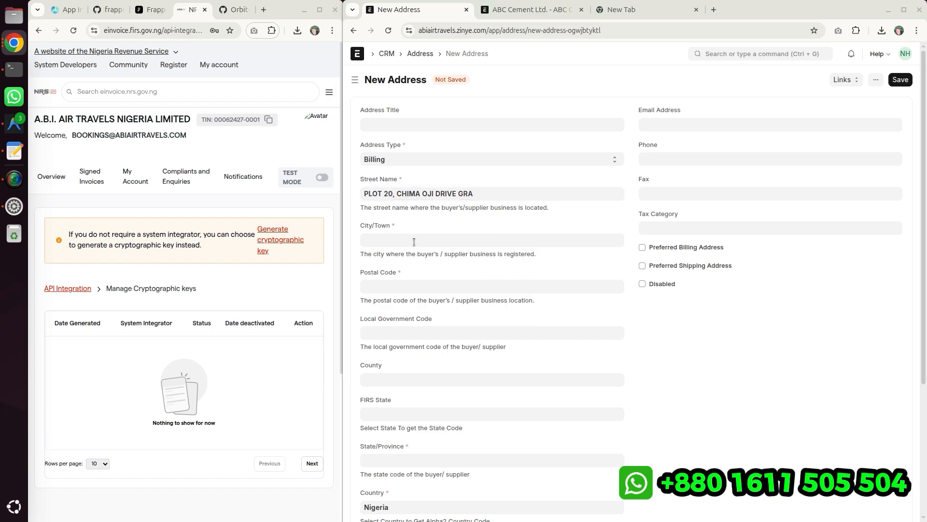
click(614, 245)
text(ENUGU)
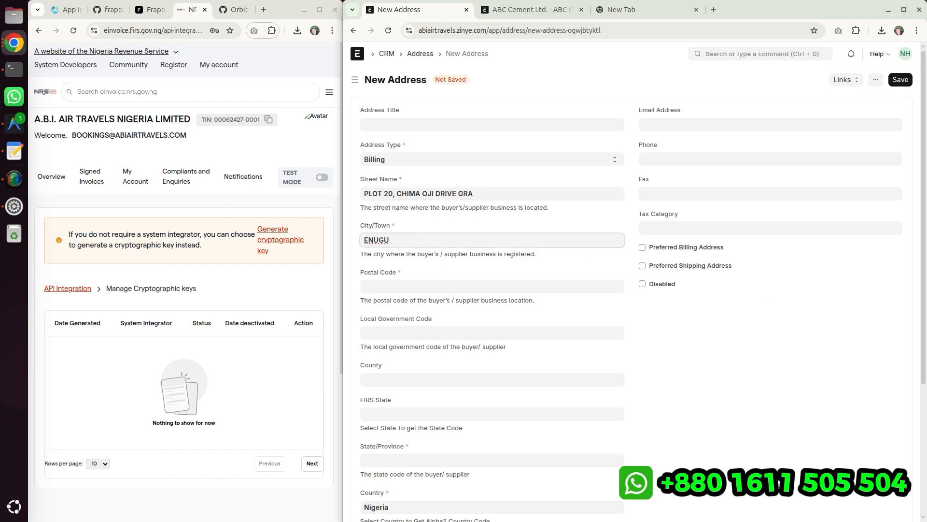
- Set the local government code to Gummi and the postal code to 023401
key(alt+Tab)
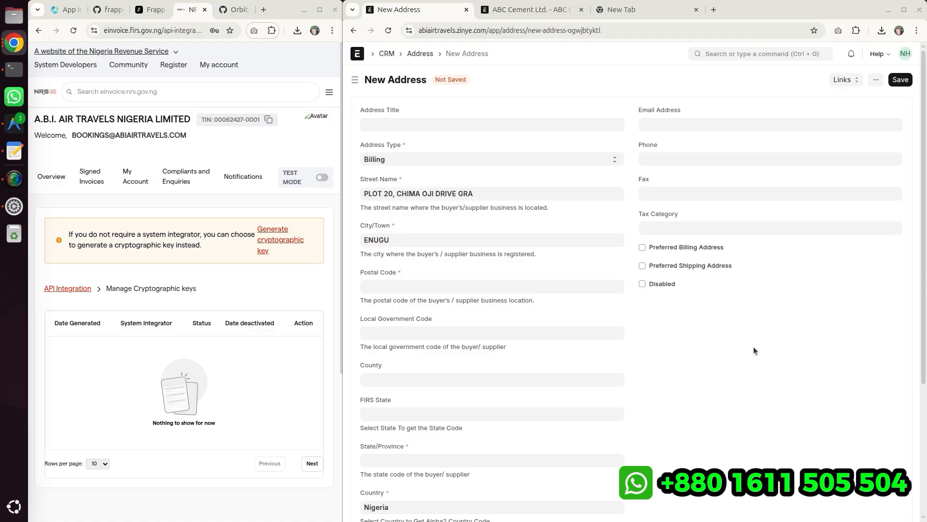
click(376, 331)
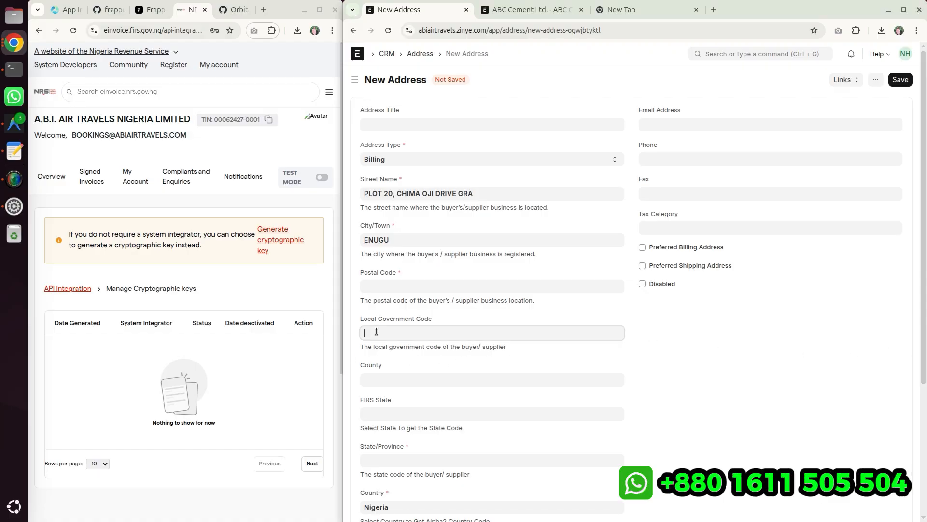
text(Gummi)
click(429, 358)
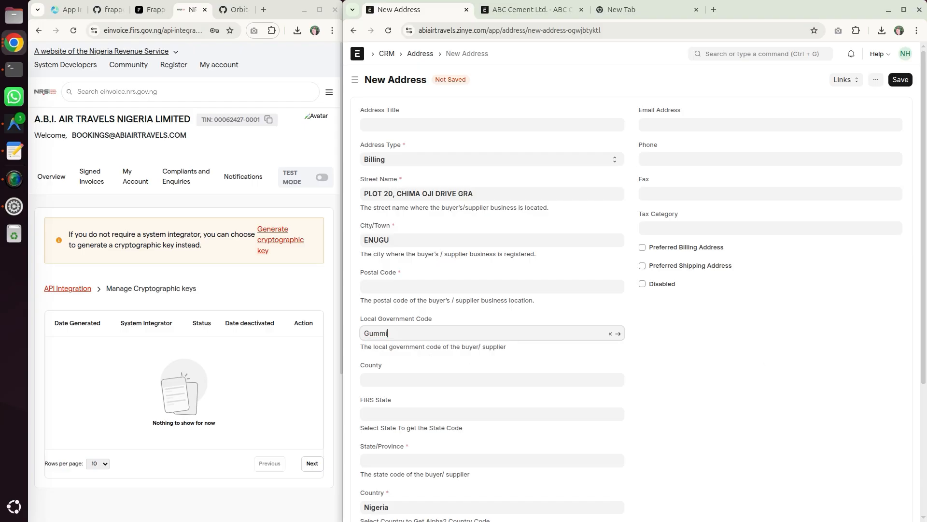
key(alt+Tab)
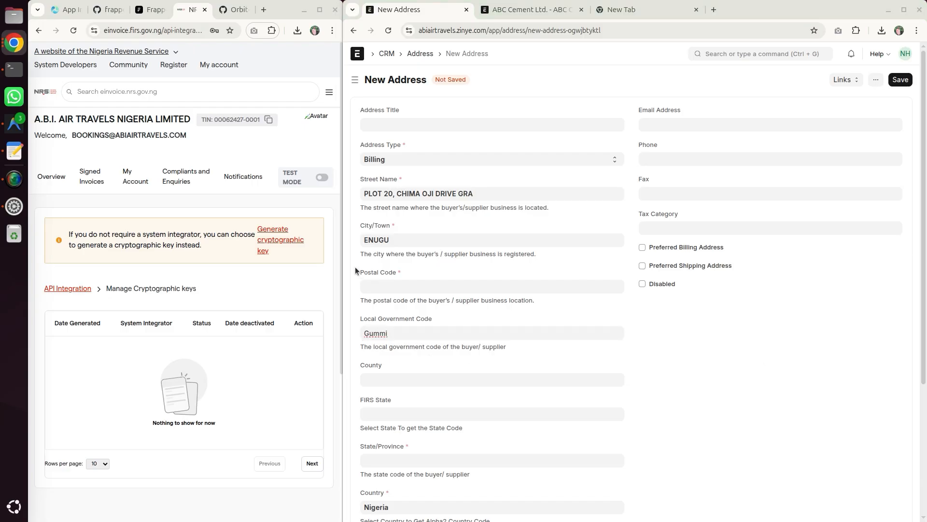
click(378, 290)
text(023401)
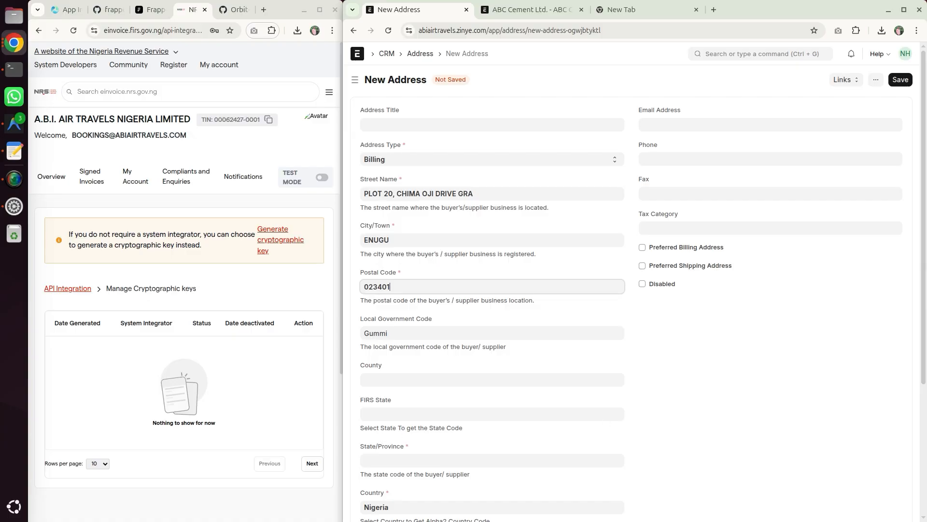
- Choose Enugu (NG-EN) as the FIRS State and save the address
key(alt+Tab)
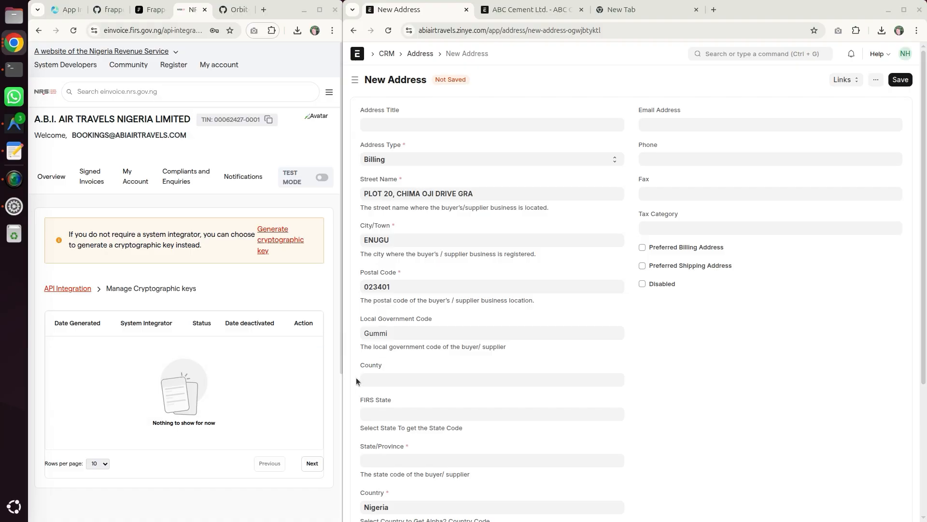
click(369, 414)
text(Enugu)
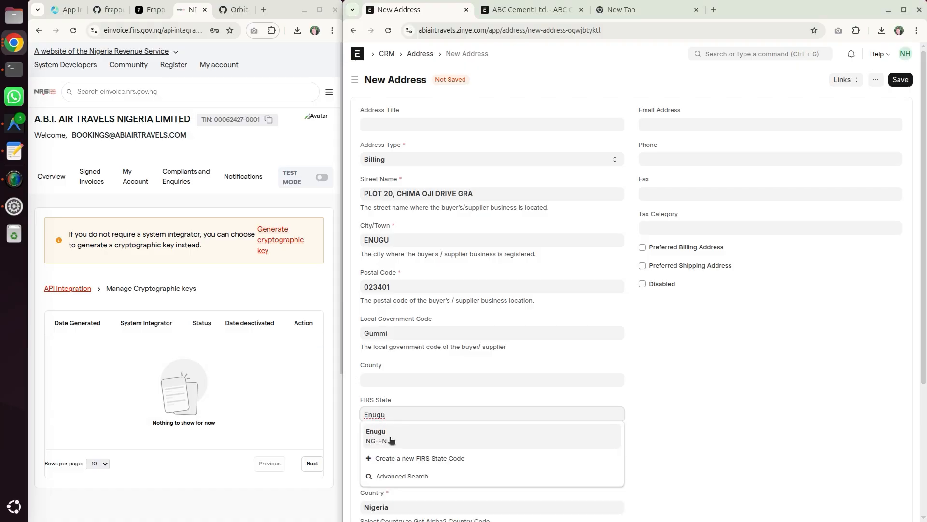
click(379, 433)
scroll(703, 413, down, 3)
scroll(570, 417, up, 3)
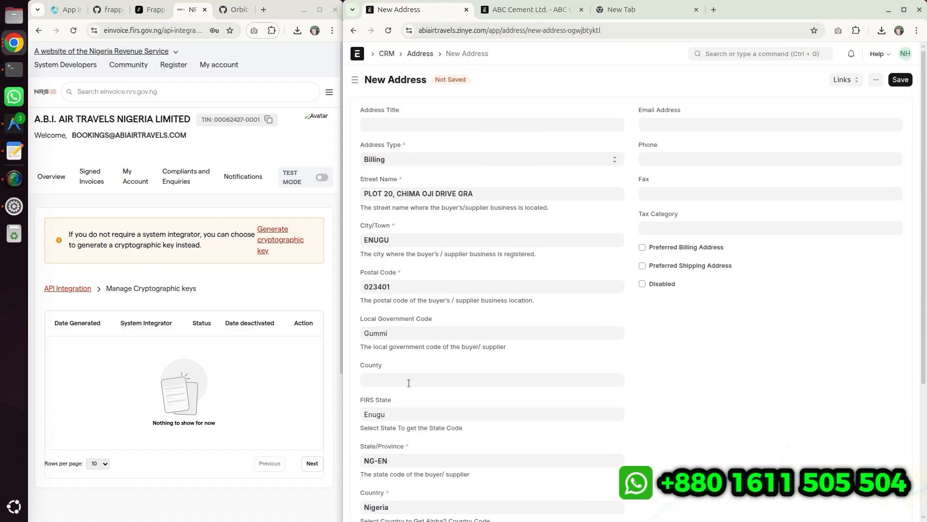
click(897, 79)
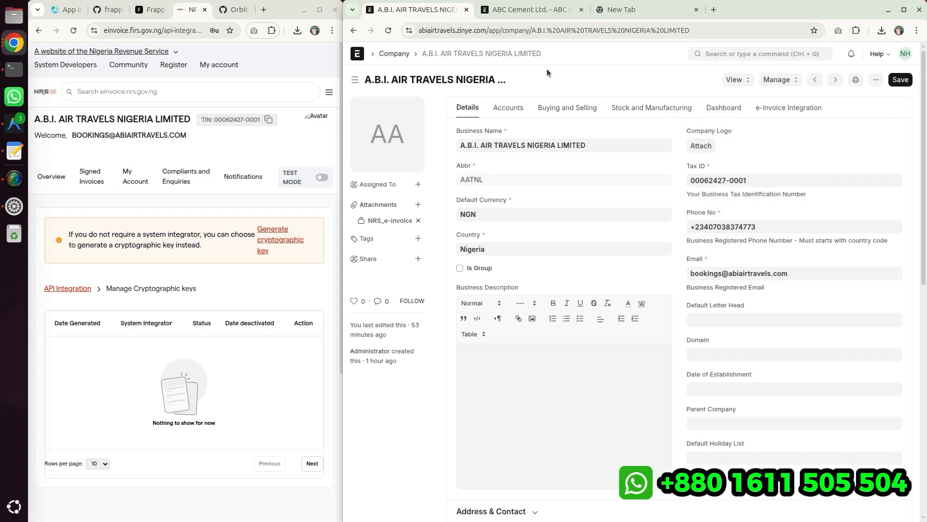
- Review supplier ABC Cement Ltd.'s NRS Additional Info and duplicate its browser tab
click(533, 10)
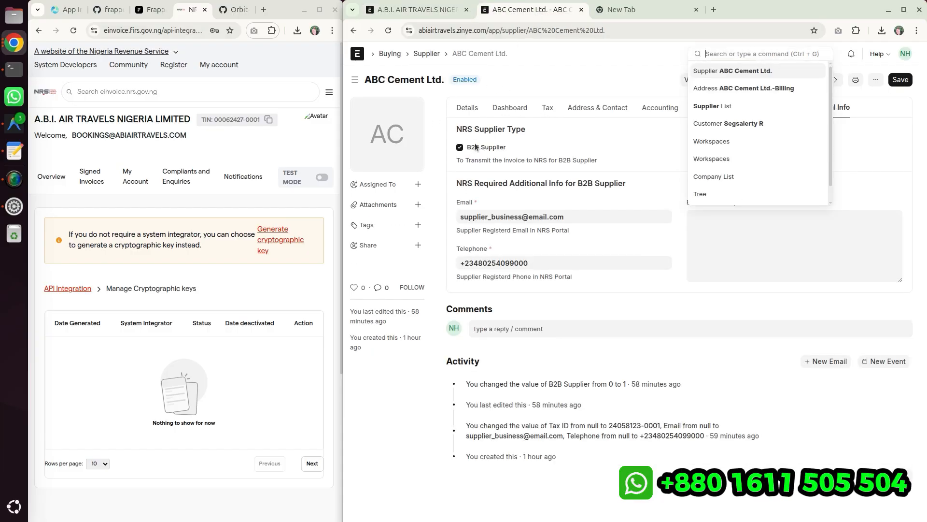
click(427, 53)
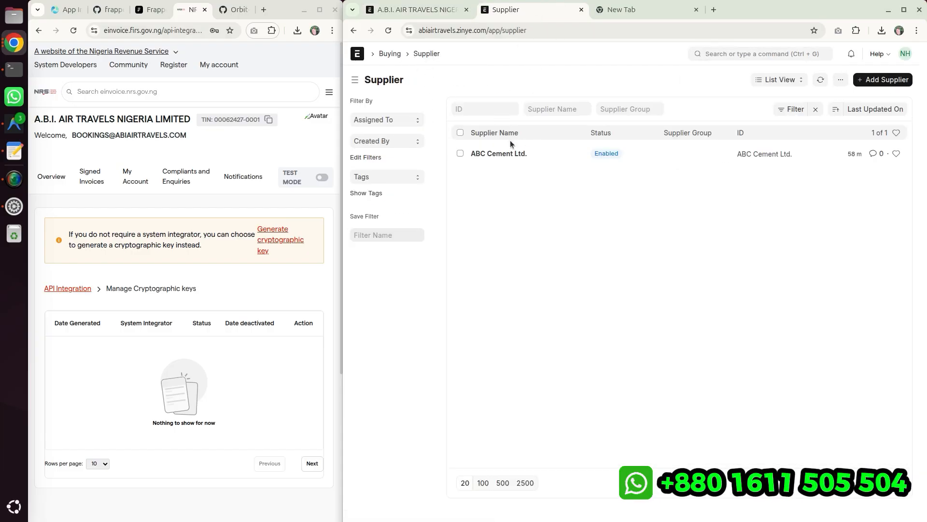
click(490, 153)
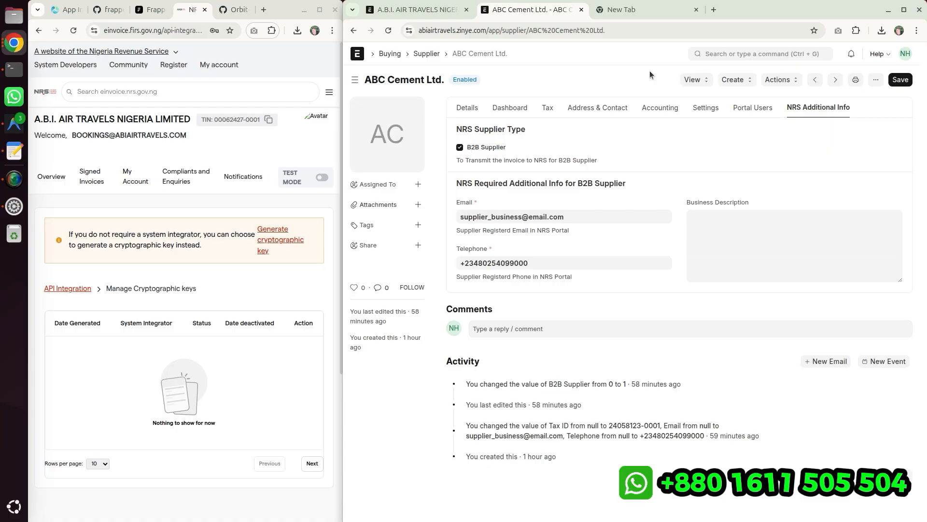
right_click(555, 10)
click(608, 115)
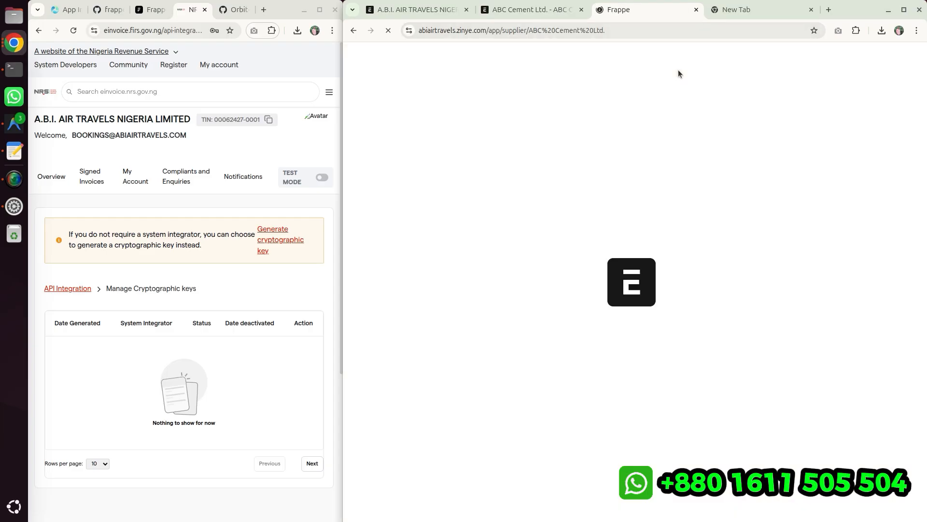
- Open the customer list and review the B2B customer's NRS Additional Info settings
click(722, 52)
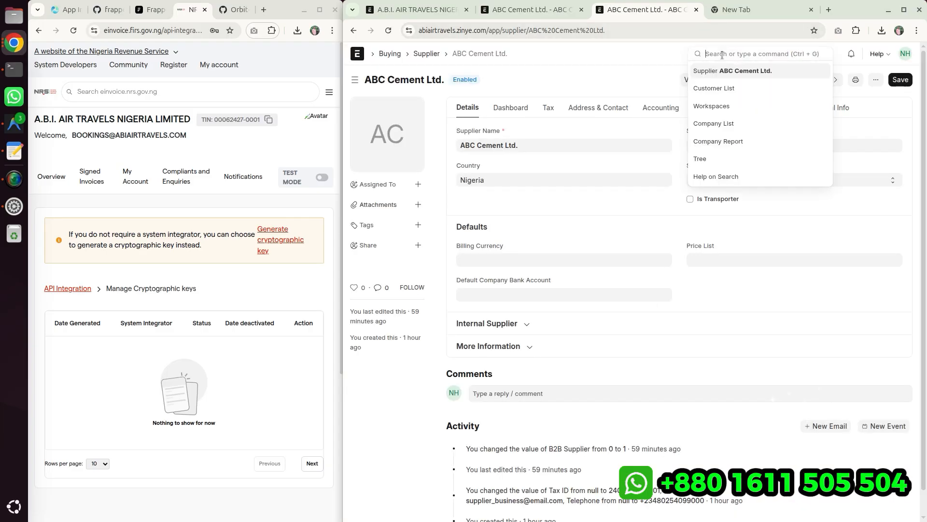
text(customer)
key(Return)
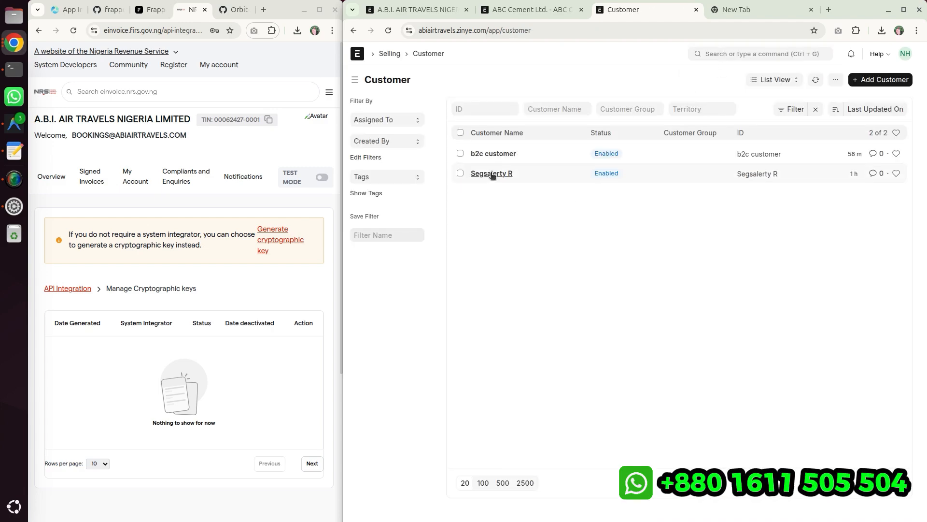
click(492, 175)
click(850, 107)
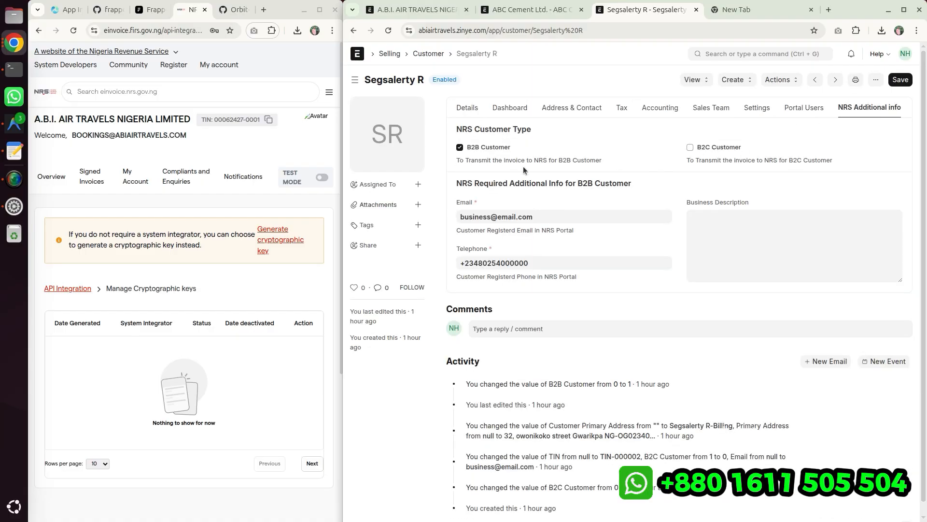
- Review the b2c customer's NRS Additional Info settings and return to the customer list
click(428, 54)
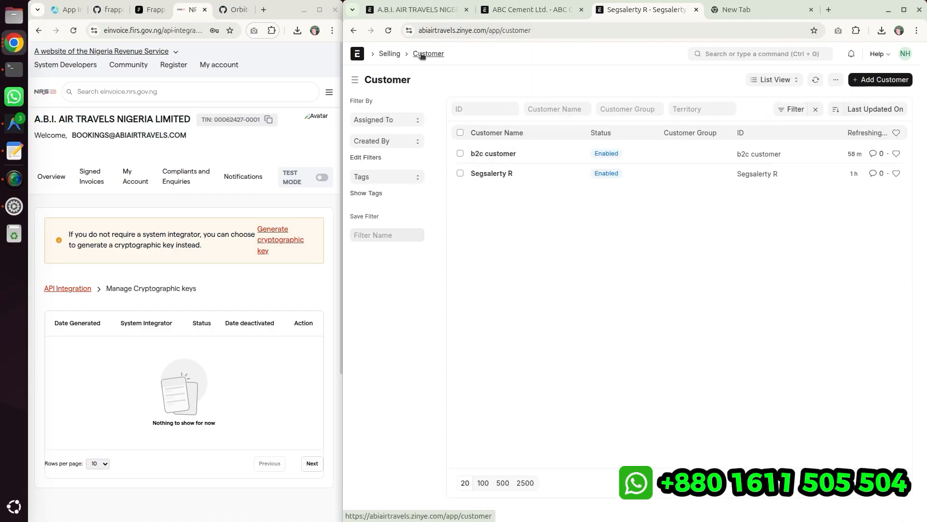
click(496, 155)
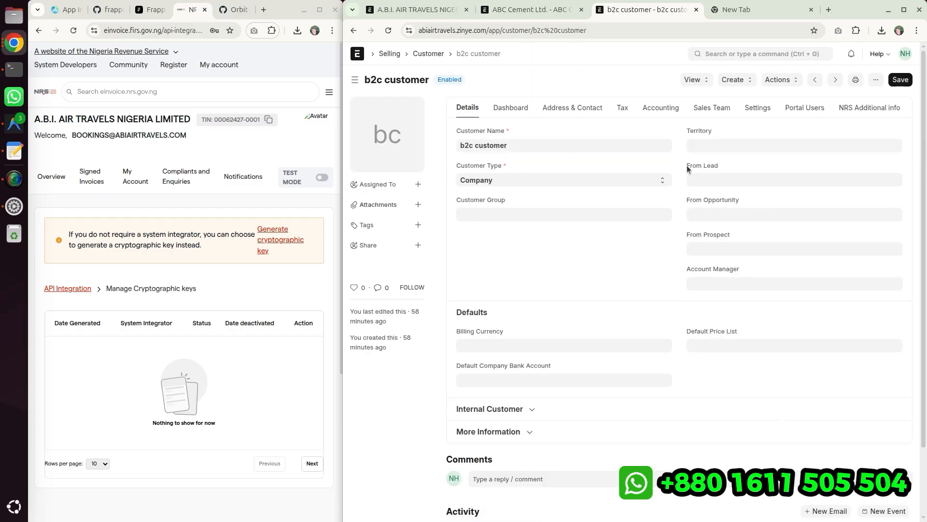
click(878, 108)
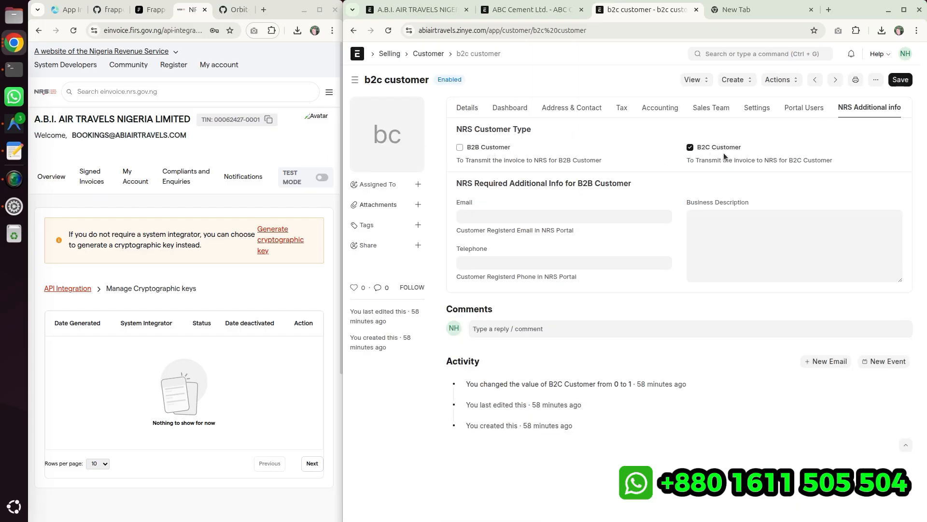
click(430, 54)
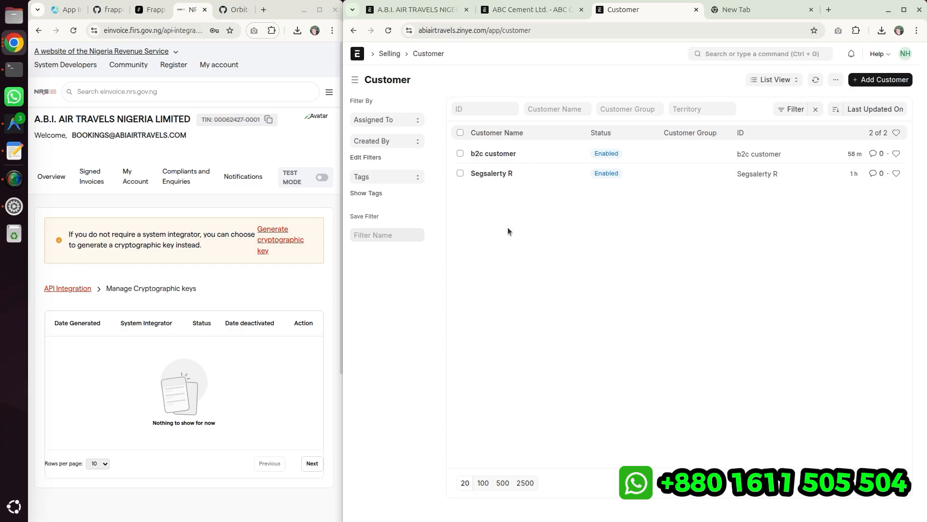
- Duplicate the customer list tab and open the Signed Invoices page on the NRS portal
right_click(662, 4)
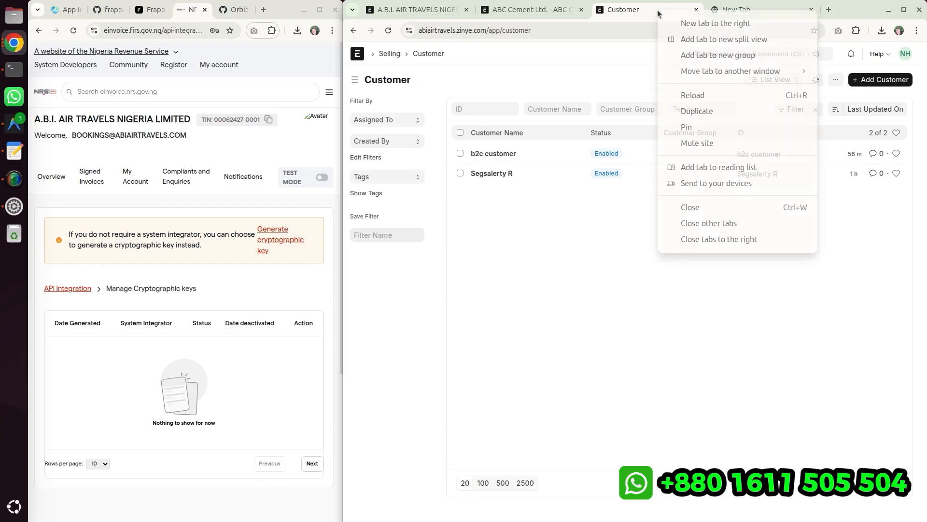
click(711, 110)
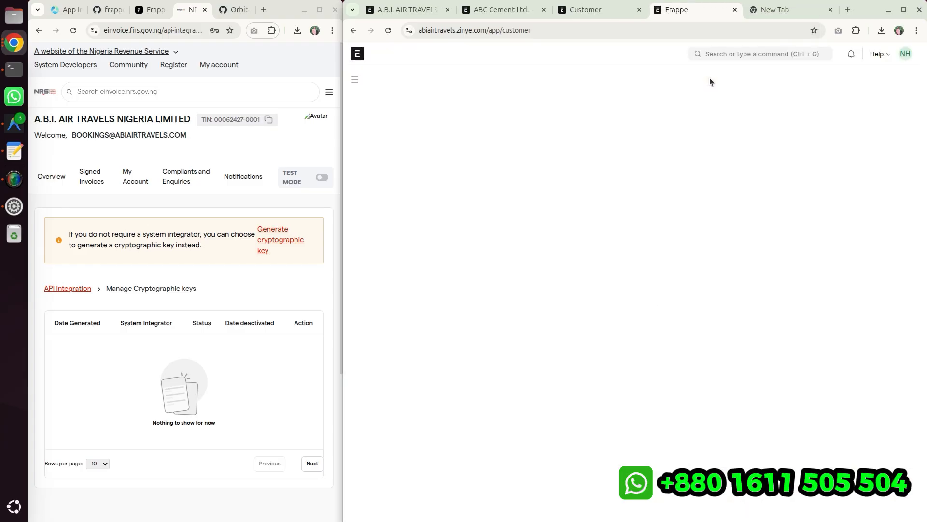
click(96, 182)
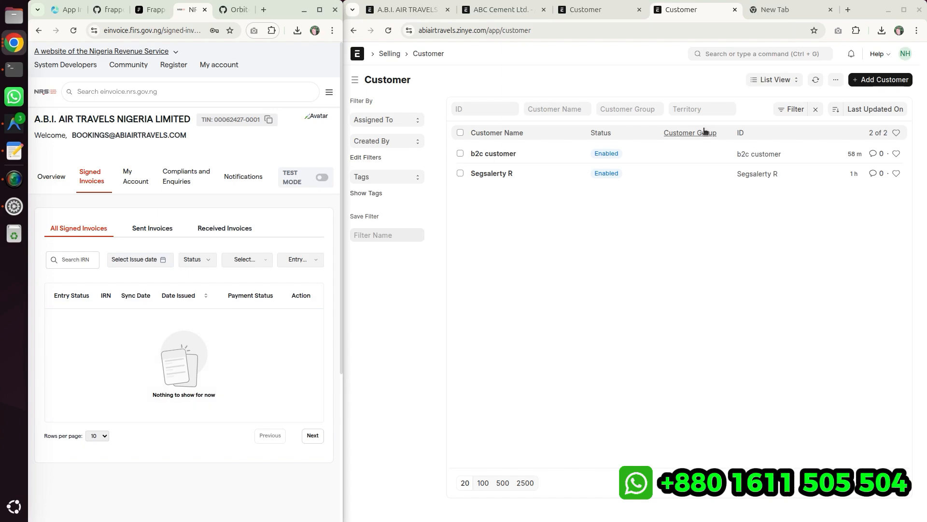
- Open the Item list and clear its active filter
click(635, 74)
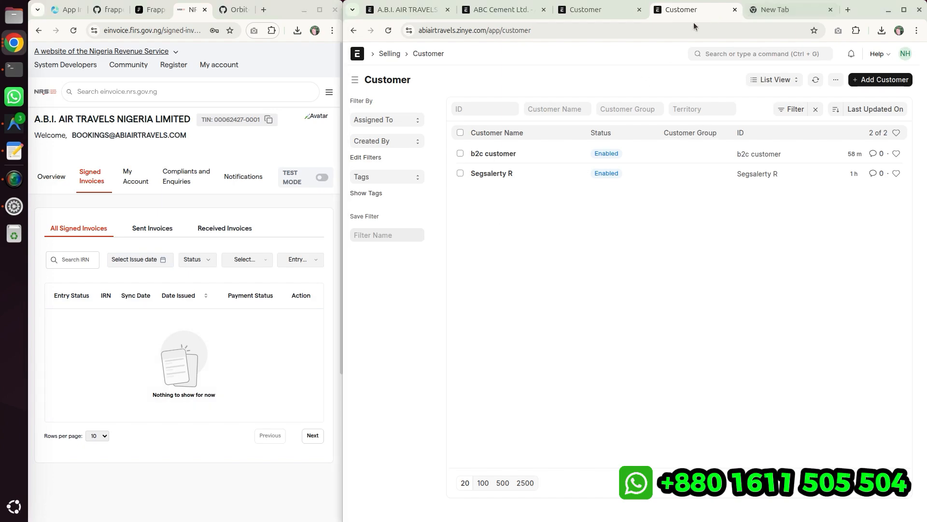
click(774, 54)
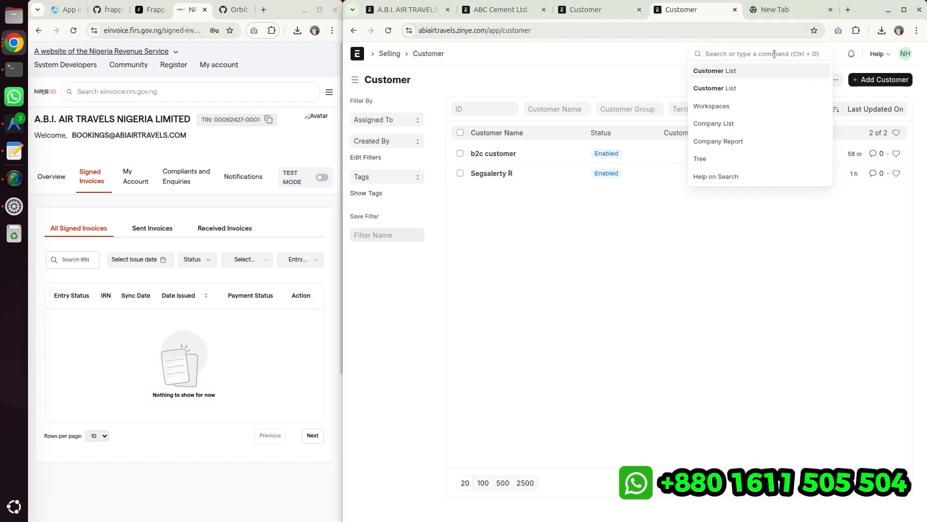
text(item)
key(Return)
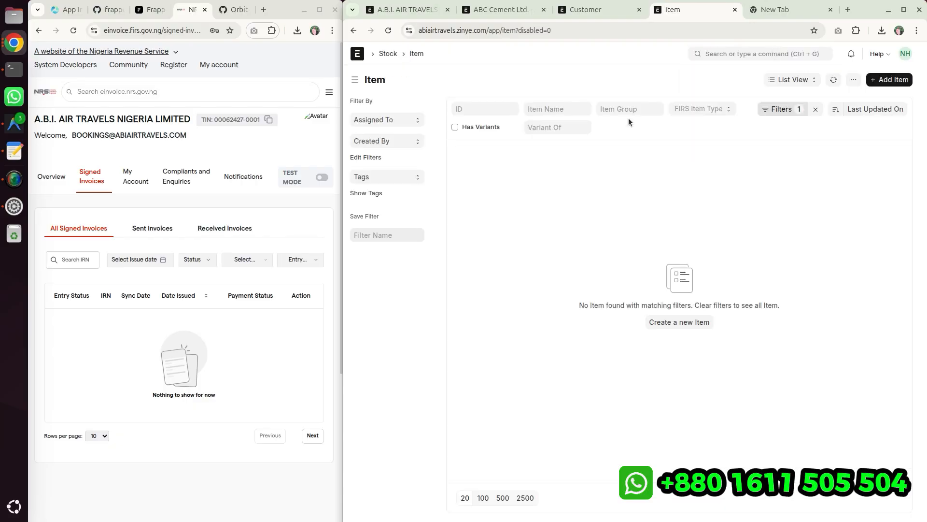
click(816, 109)
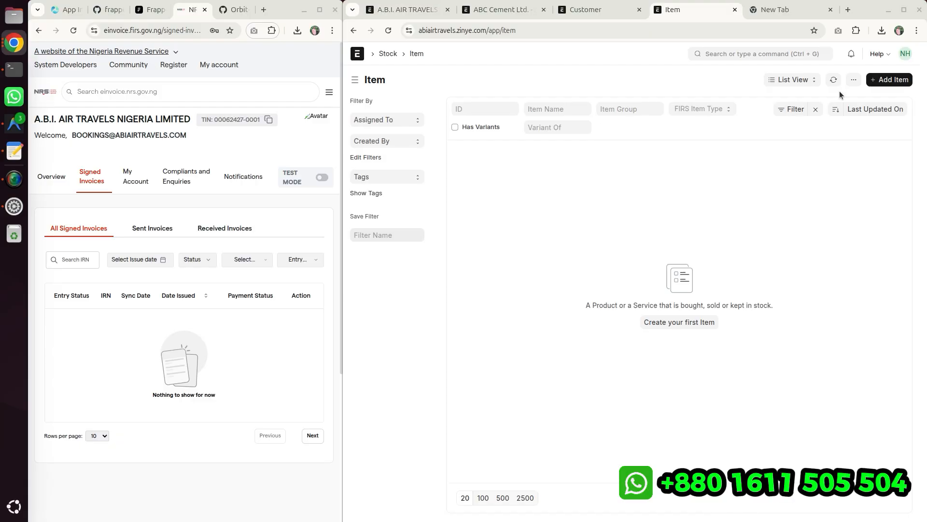
- Create a new item with item code ITEM-001 and item name Samsung Charger 67 W
click(889, 79)
click(393, 144)
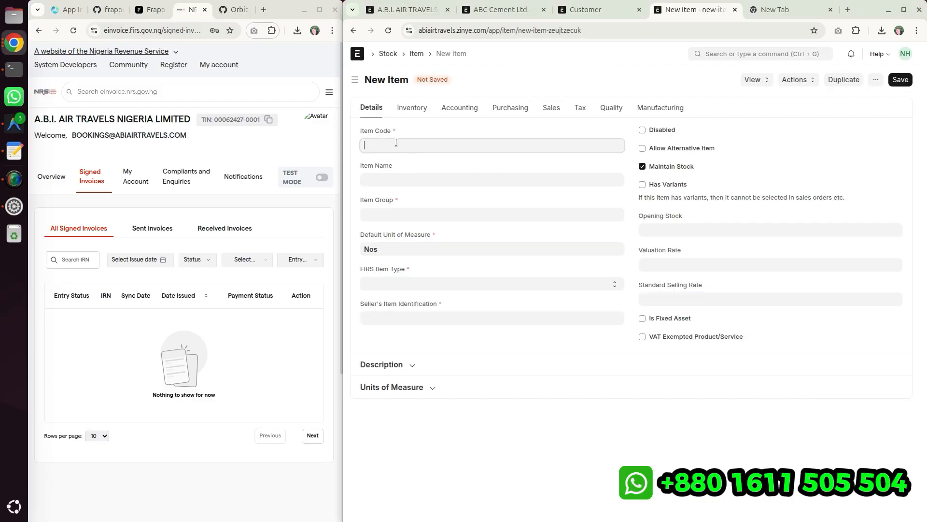
text(Samsung Charger 67 W)
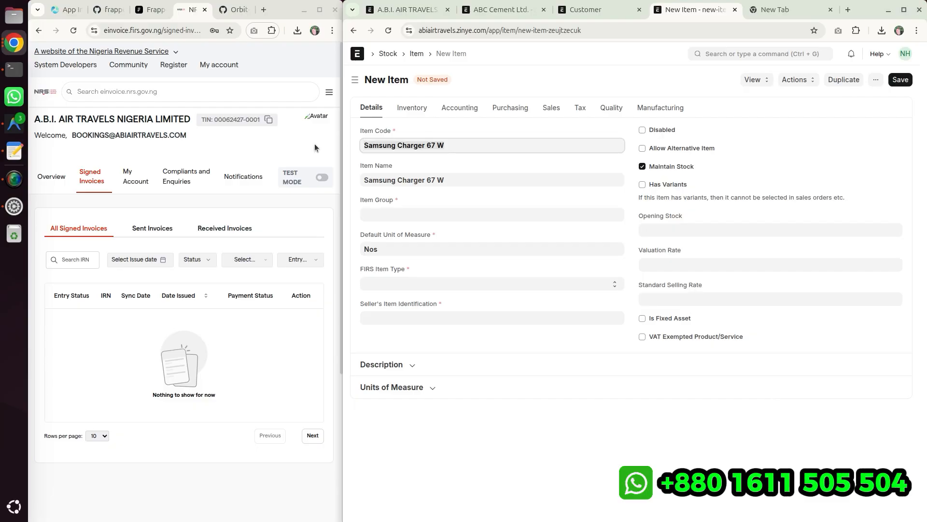
key(ctrl+a)
key(BackSpace)
text(ITe)
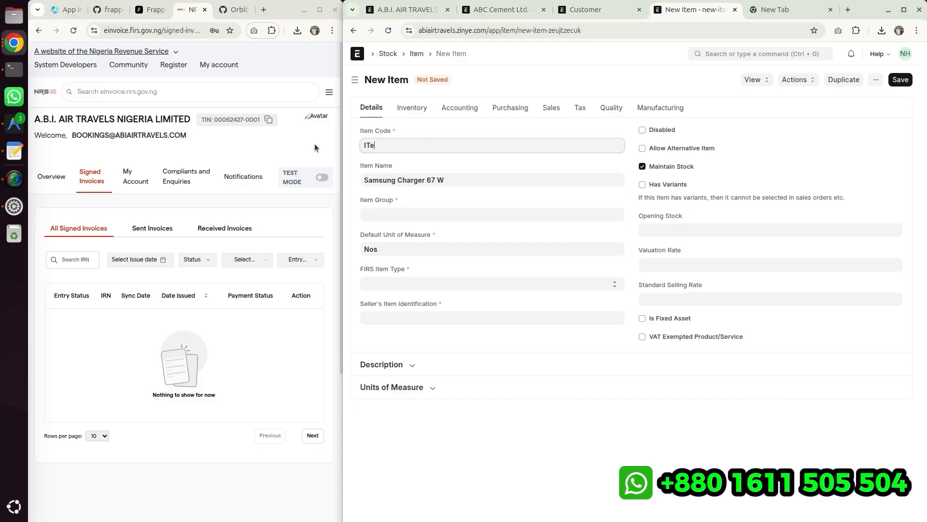
key(BackSpace)
text(EM)
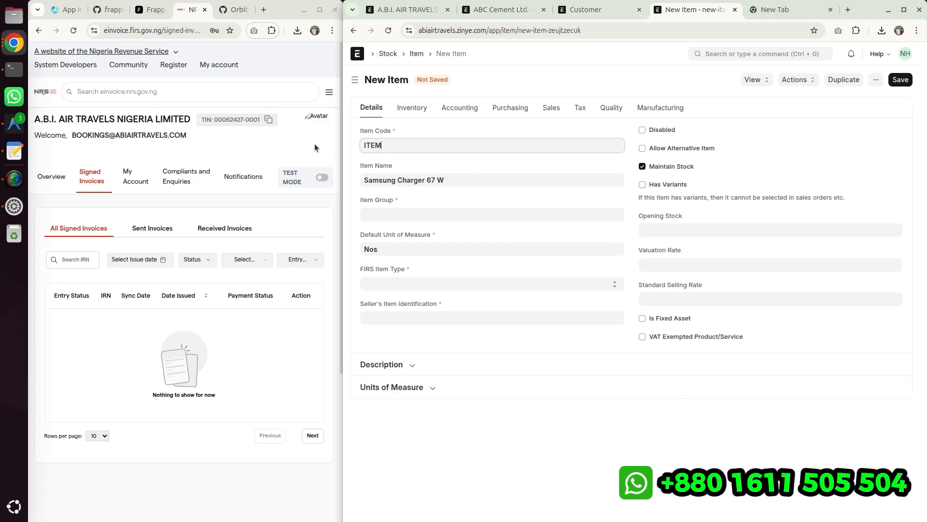
text(-001)
click(2, 72)
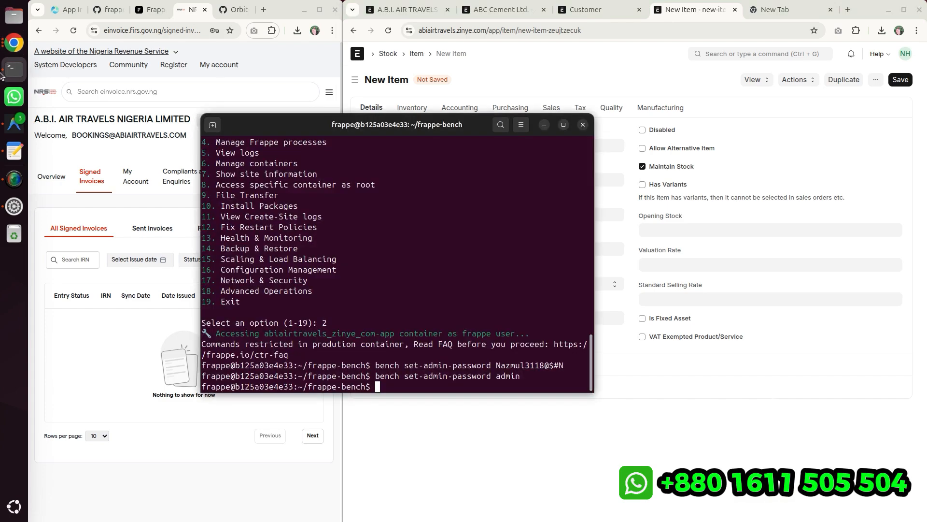
click(624, 186)
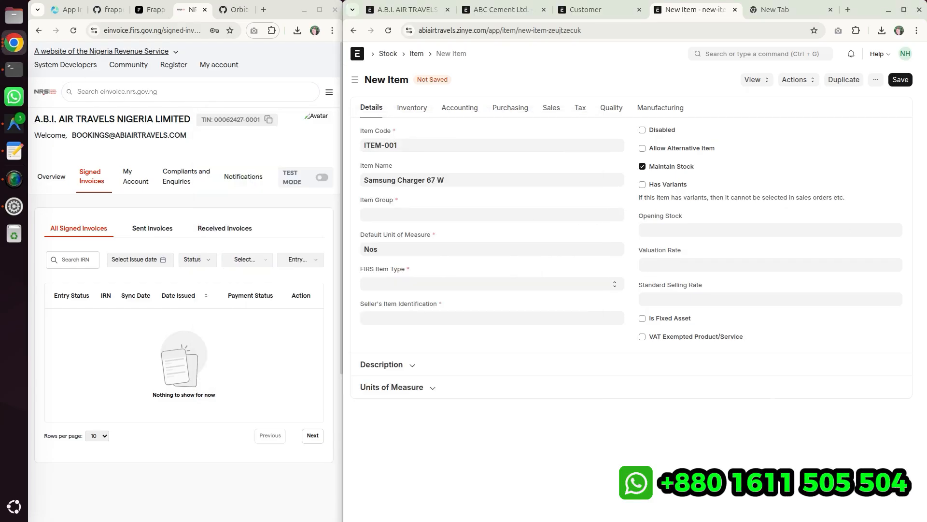
- Set the item group to Products and the FIRS Item Type to Product
click(398, 218)
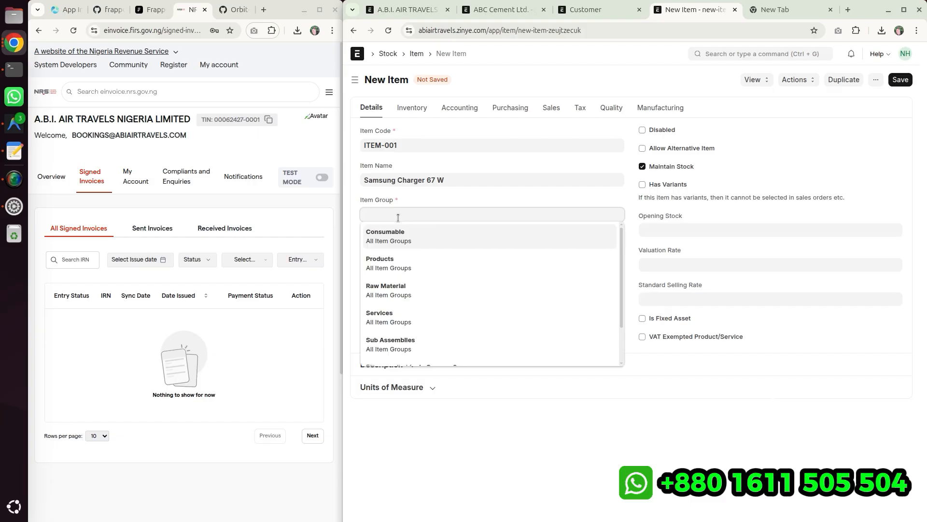
click(386, 266)
click(385, 282)
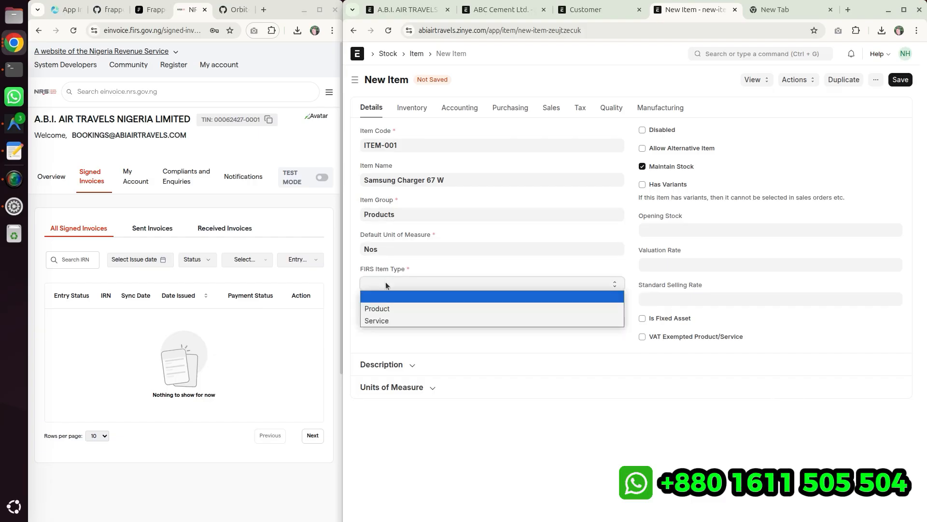
click(387, 309)
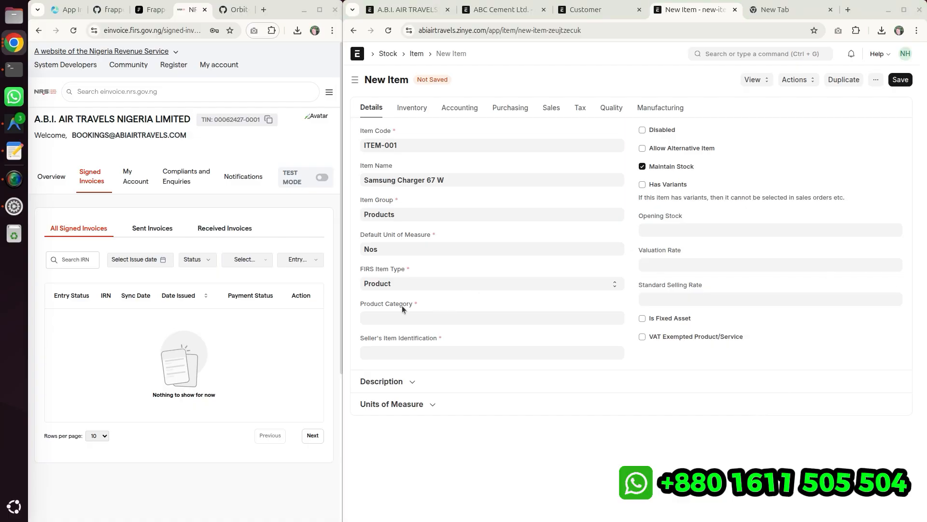
- Set the product category to Parts of electronic integrated circuits
click(400, 318)
scroll(413, 396, down, 6)
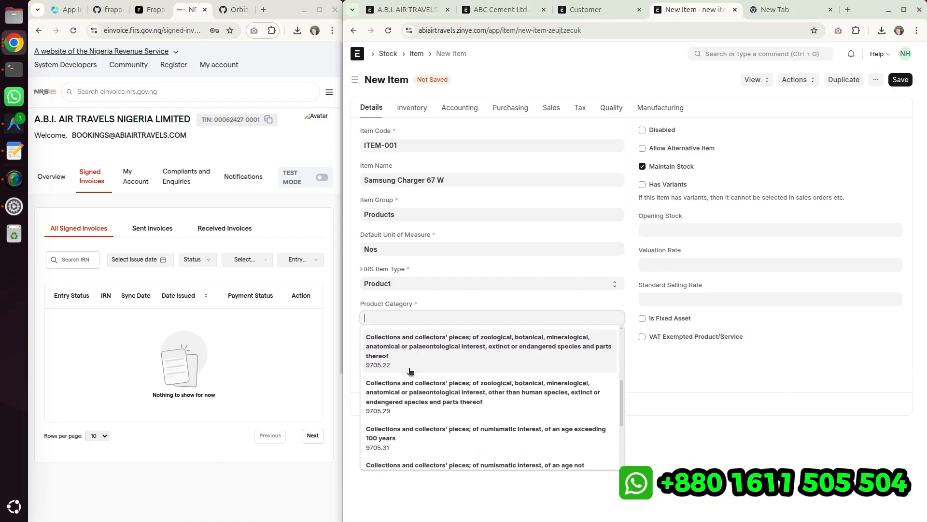
scroll(415, 415, up, 5)
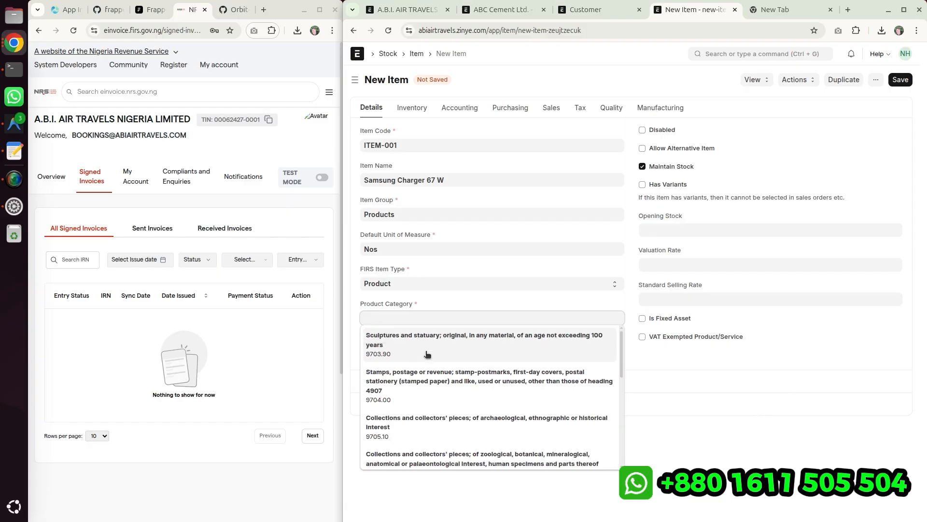
text(Parts of electronic integrated circuits)
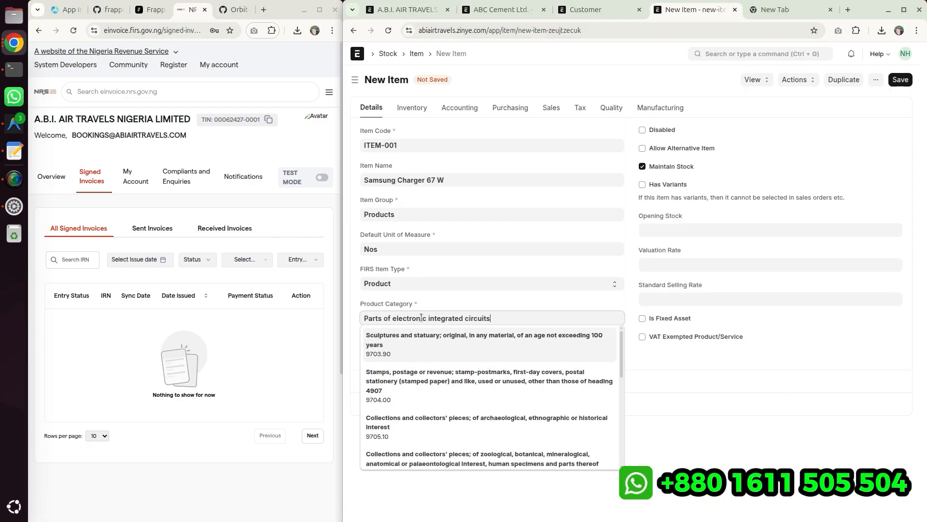
click(416, 338)
- Copy the item name Samsung Charger 67 W into Seller's Item Identification and save the item
click(428, 348)
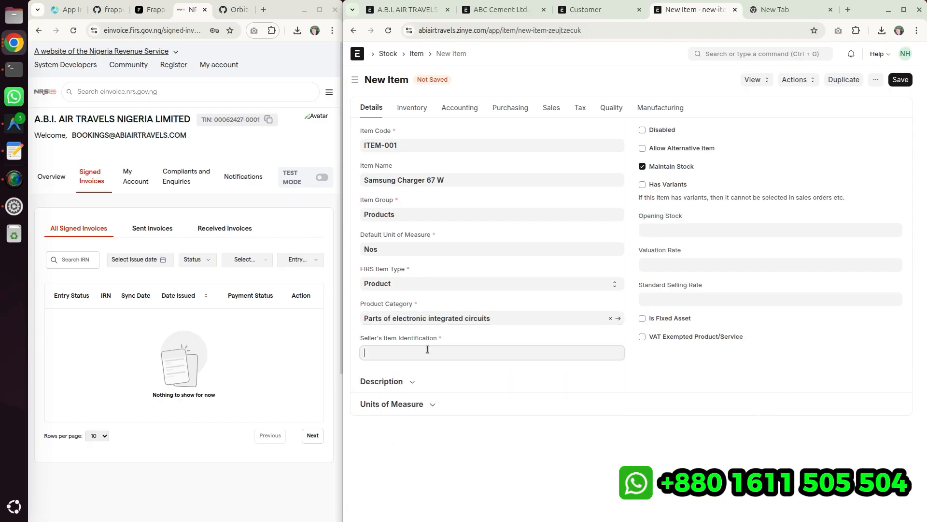
triple_click(465, 182)
key(ctrl+c)
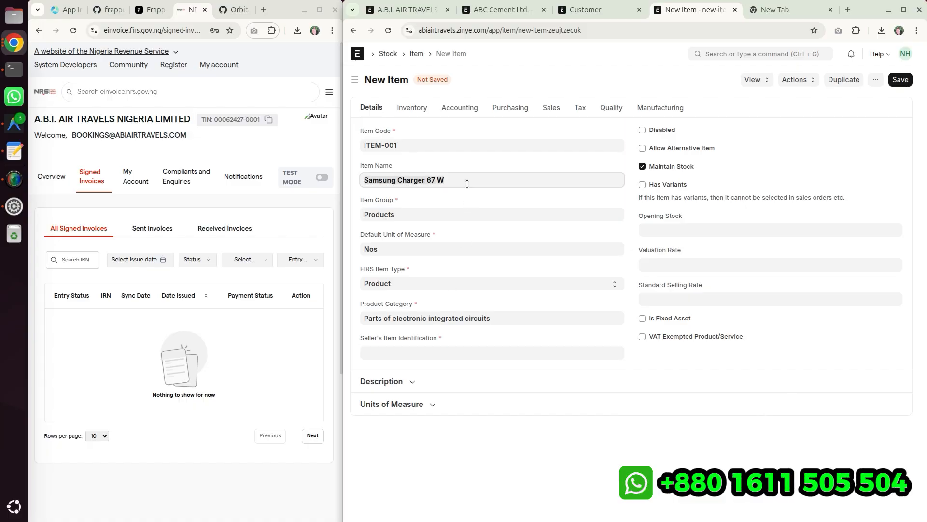
click(377, 354)
key(ctrl+v)
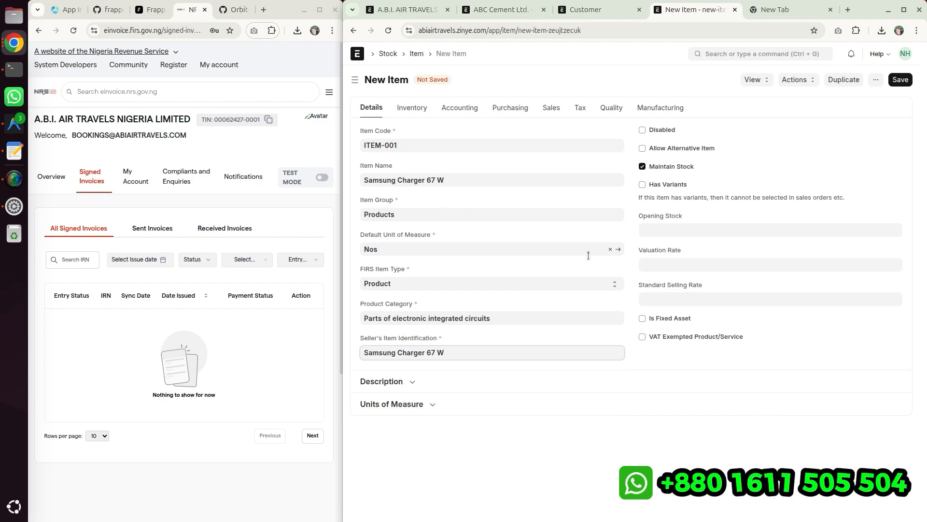
click(904, 83)
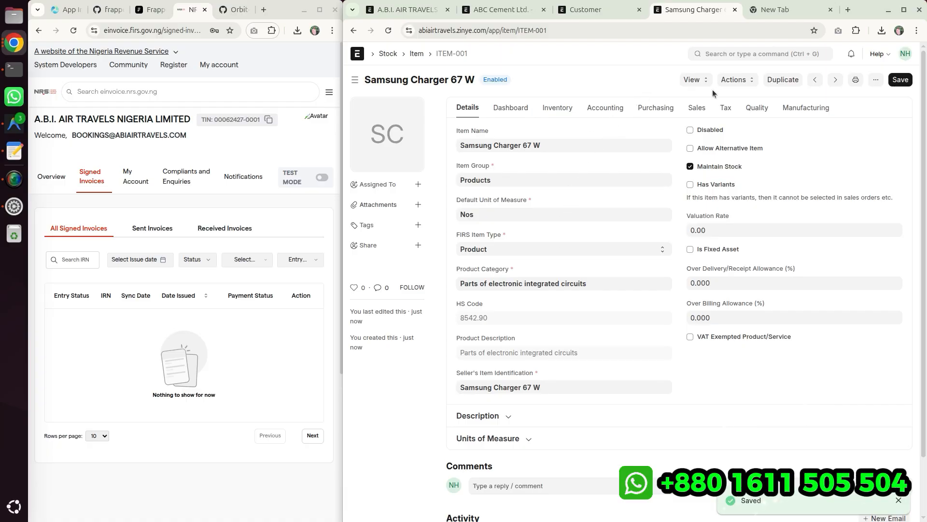
- Browse the item's Manufacturing and Tax sections before returning to its details
click(796, 109)
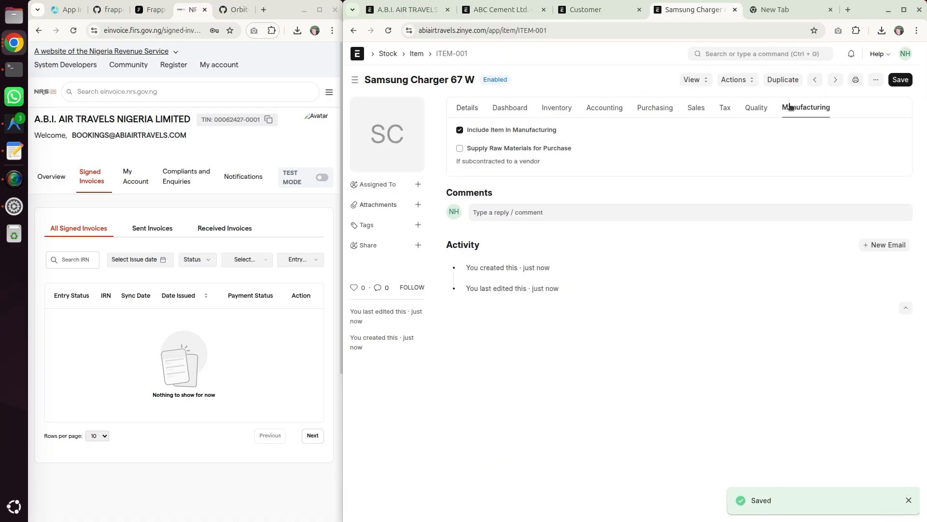
click(726, 111)
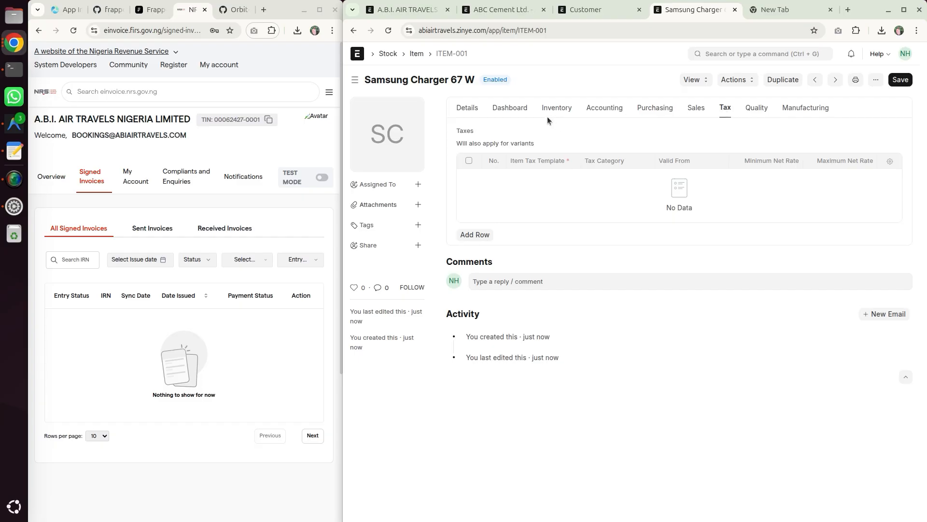
click(467, 108)
- Try marking the item as VAT exempted under the WATER TREATMENT CHEMICALS exemption category
click(720, 337)
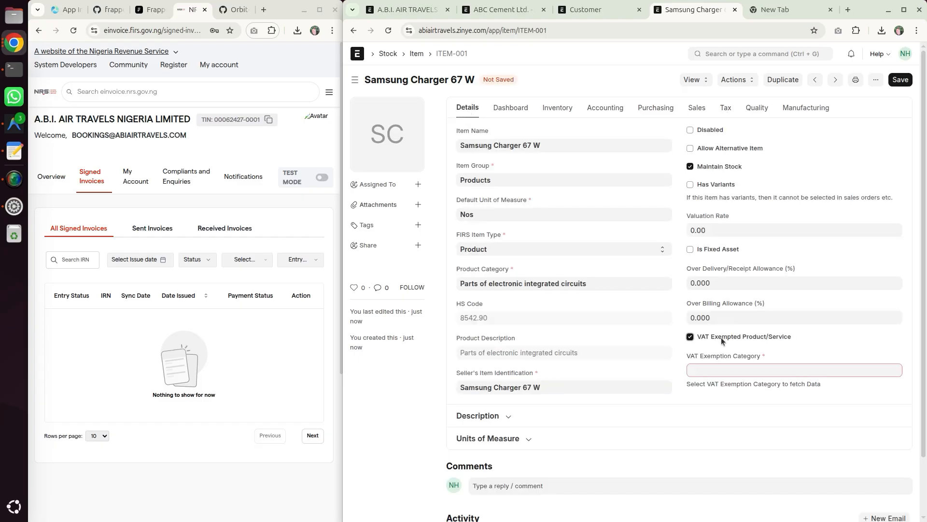
click(720, 369)
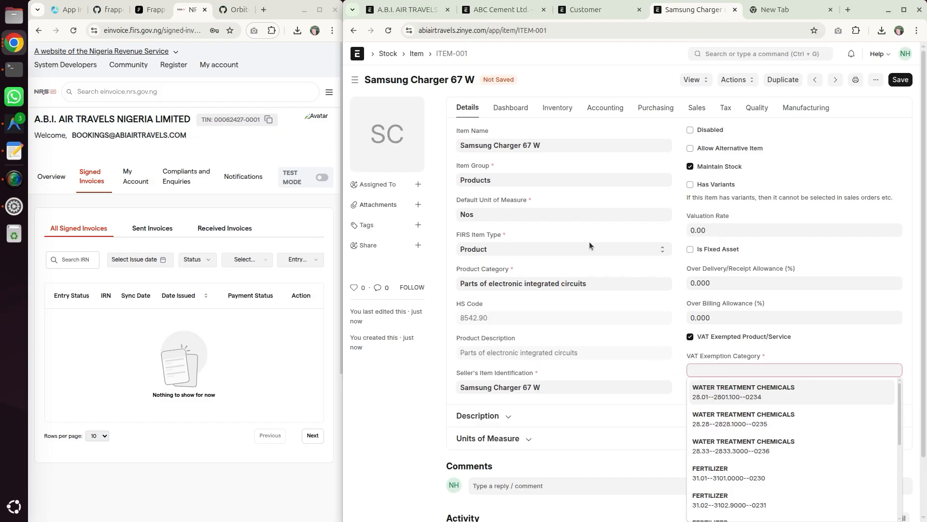
click(731, 395)
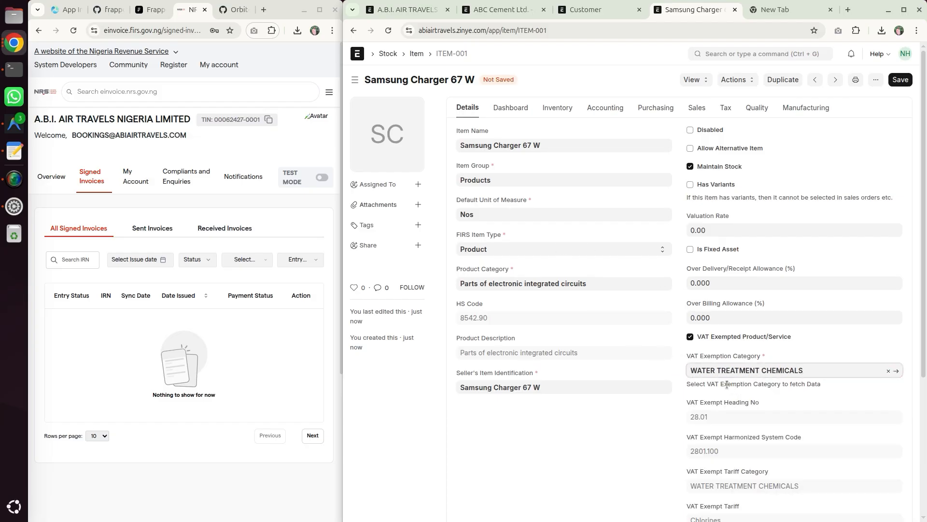
scroll(727, 385, down, 3)
drag(733, 413, 684, 240)
right_click(684, 240)
click(681, 242)
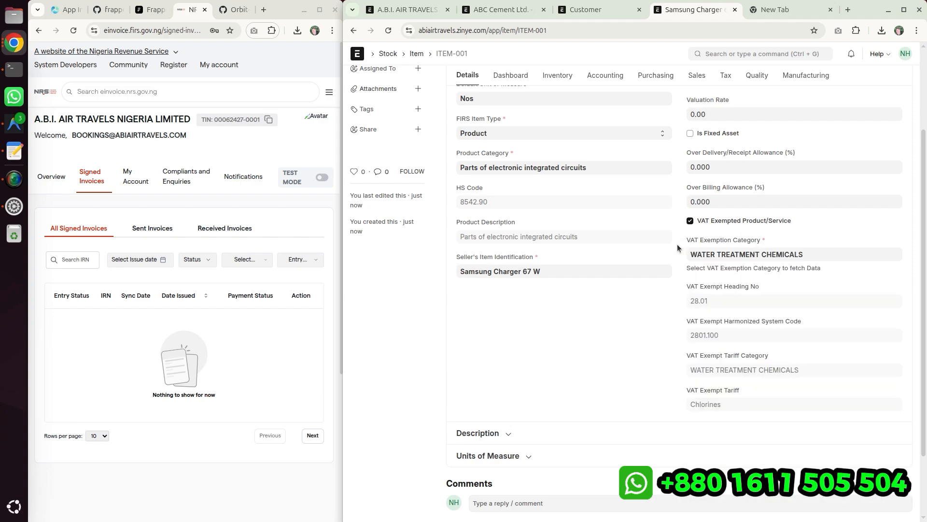
click(689, 221)
- Add a tax row to the item using the Nigeria Tax - AATNL item tax template
click(726, 104)
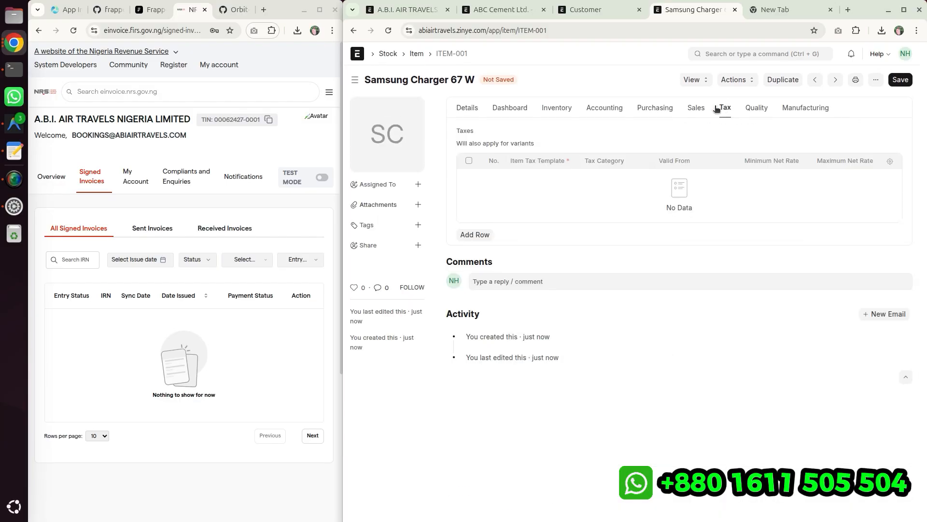
click(487, 235)
click(527, 180)
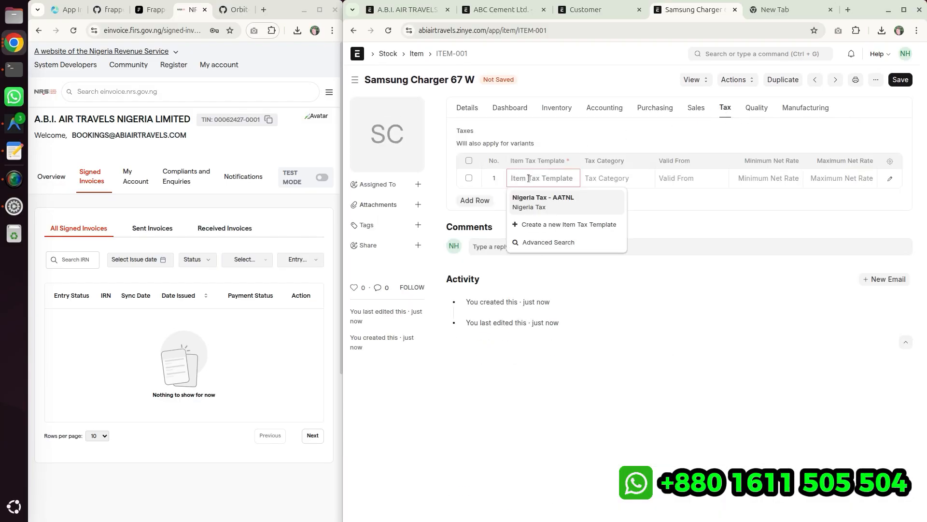
click(543, 202)
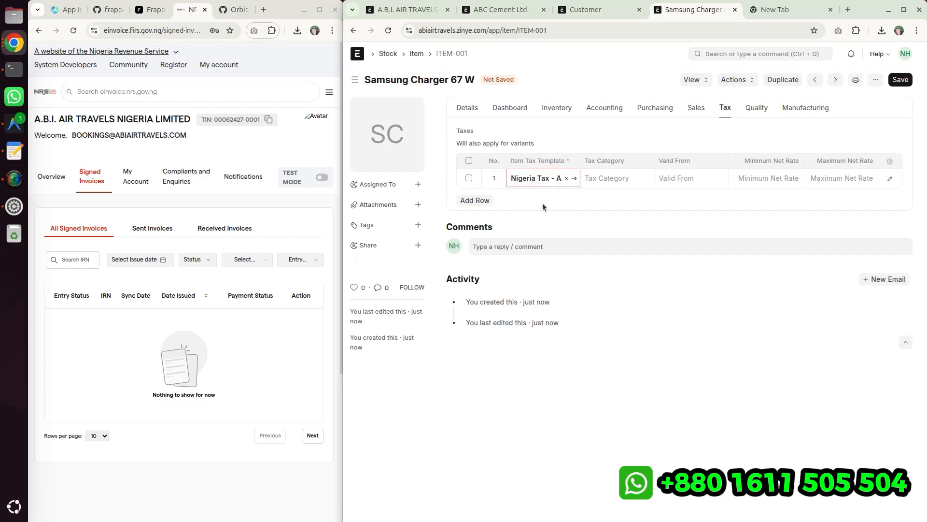
- Open the Nigeria Tax item tax template and inspect its VAT tax row and rate
ctrl+click(574, 178)
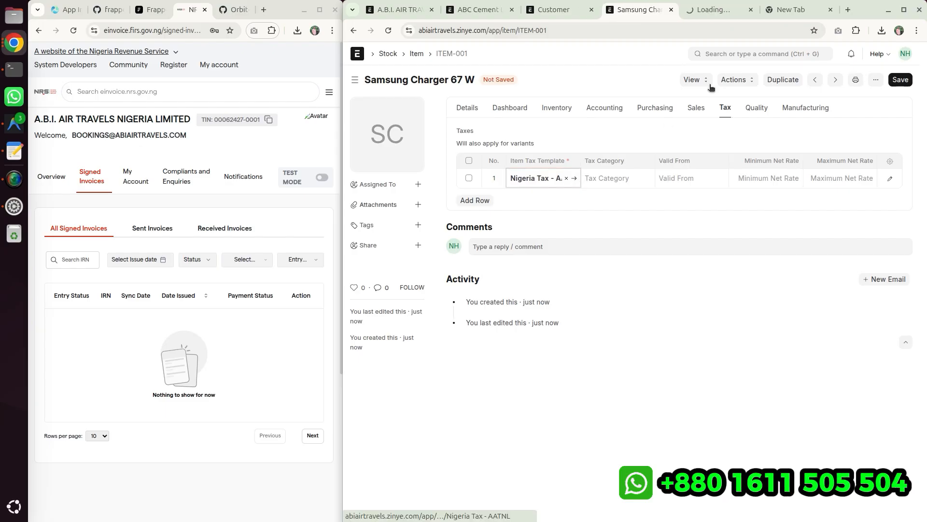
key(ctrl+Tab)
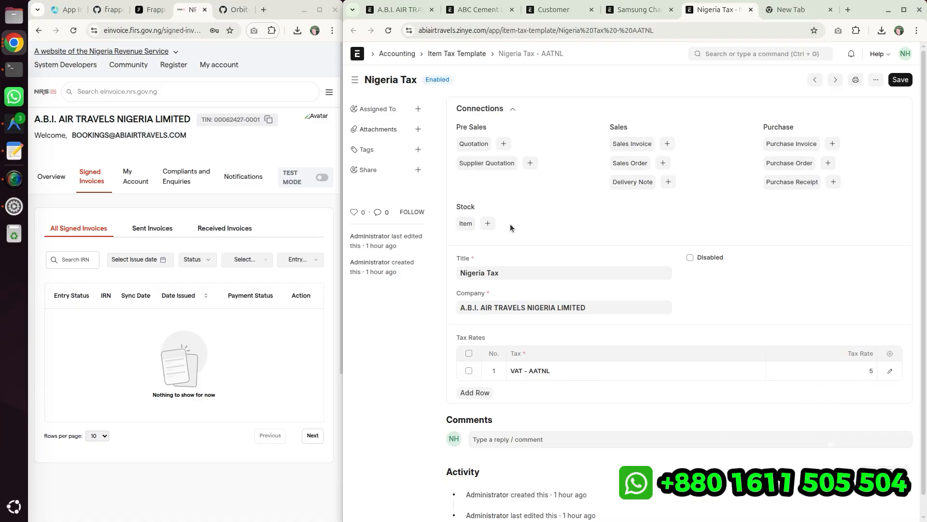
double_click(570, 370)
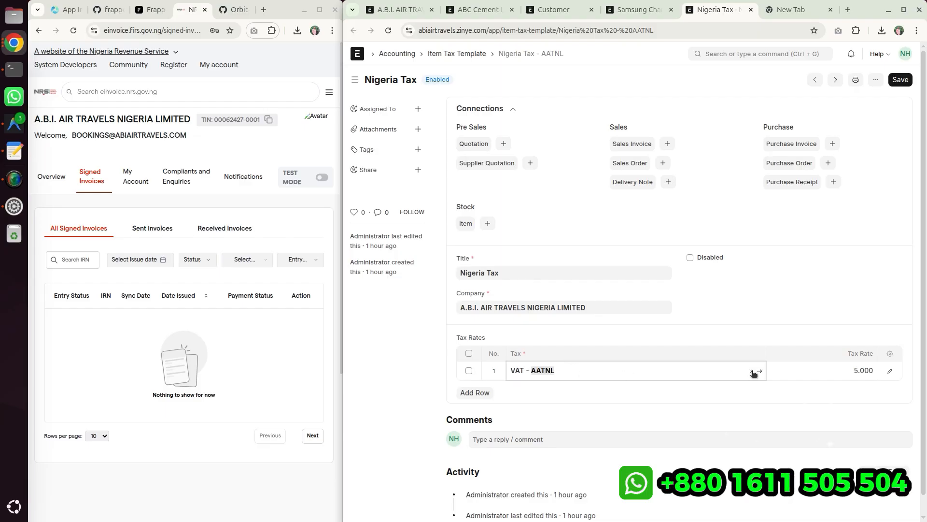
click(525, 195)
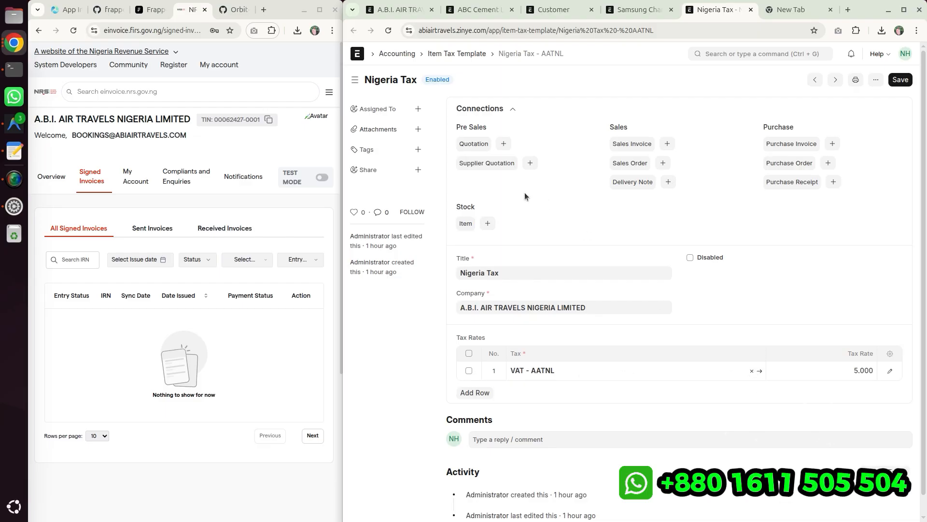
click(467, 54)
- Create a new item tax template titled STANDARD VAT
click(829, 78)
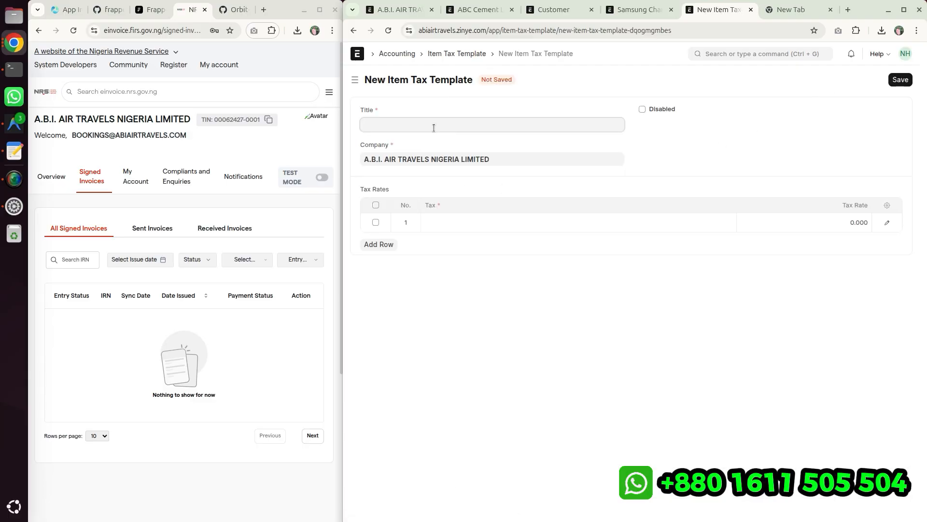
text(STAR)
text(NDAR)
text(T)
key(BackSpace)
key(BackSpace)
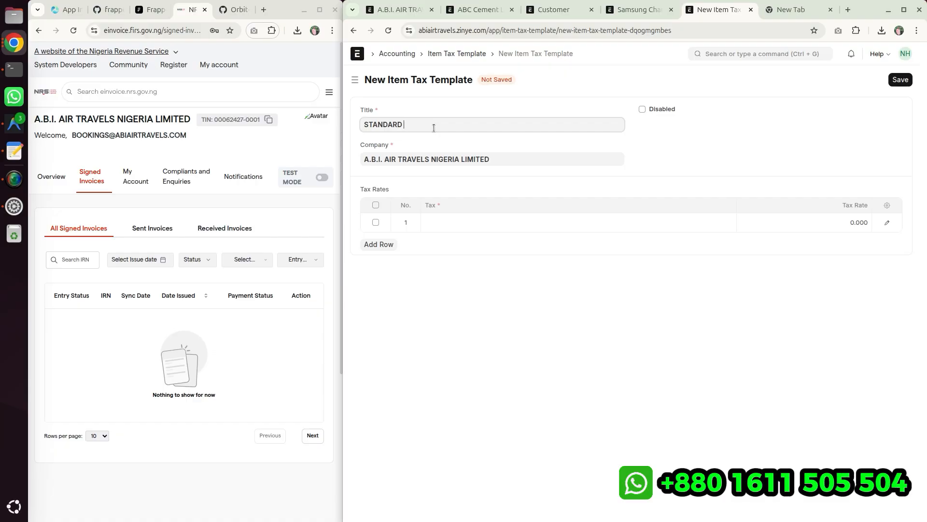
text(D VAT)
- Add the STANDARD_VAT - AATNL tax to the template with a 7.5 tax rate
click(449, 217)
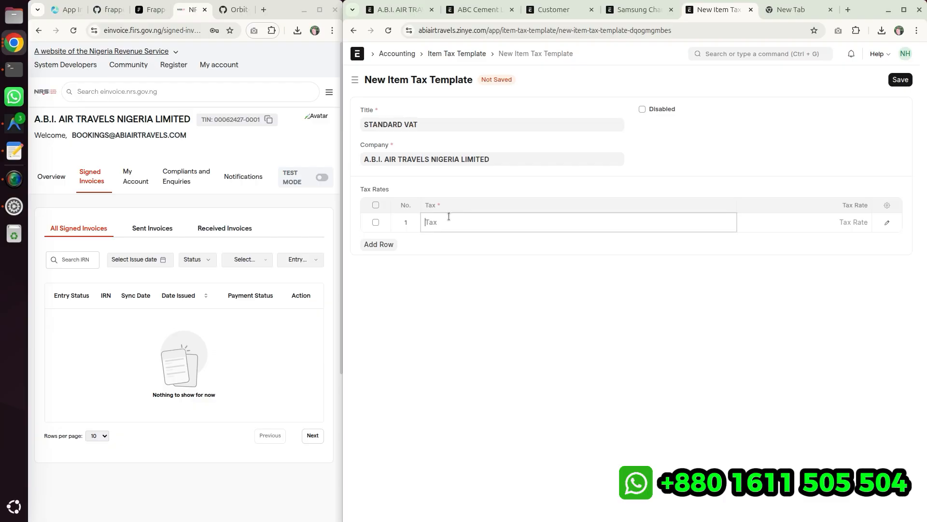
text(s)
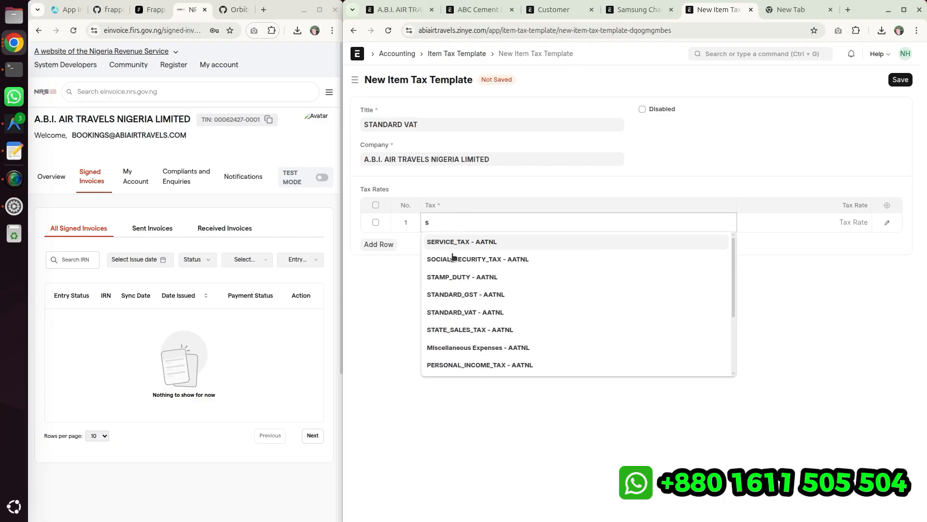
click(490, 312)
click(772, 223)
text(7.5)
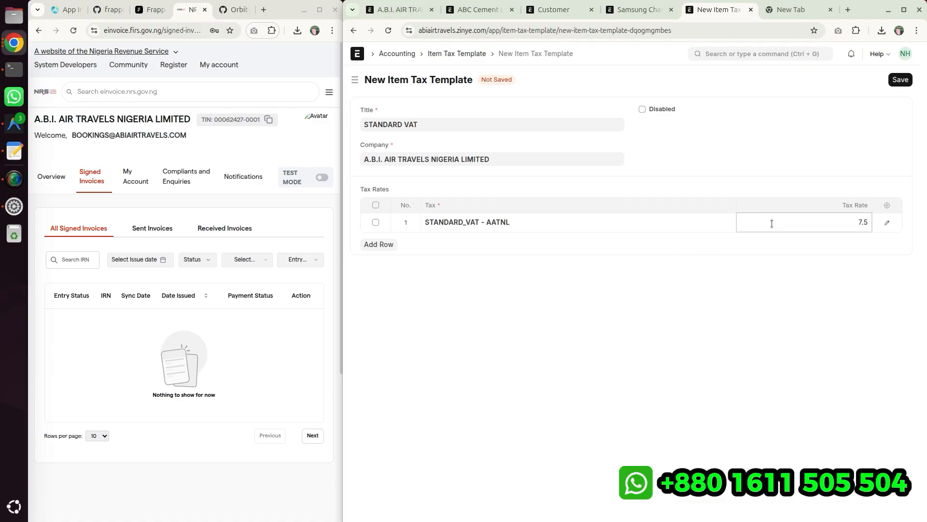
click(699, 337)
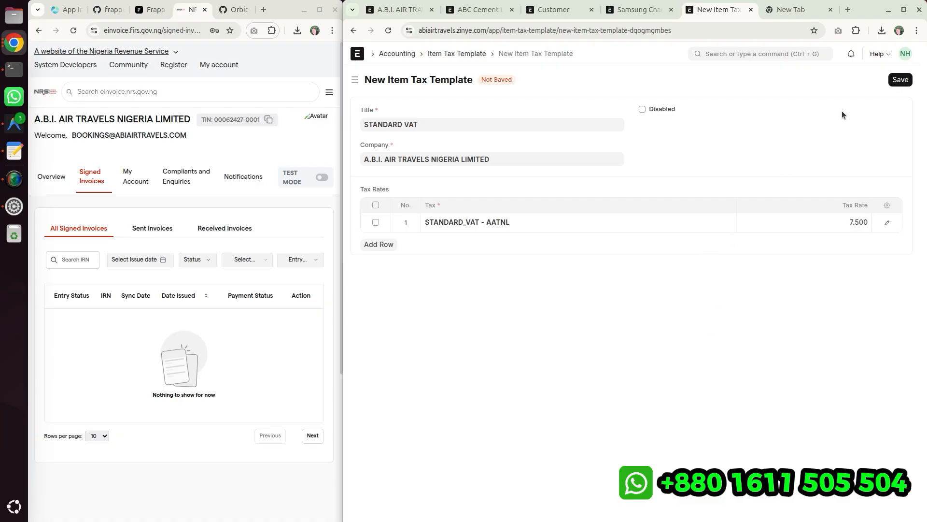
- Save the STANDARD VAT template, then switch the Samsung Charger 67 W item's tax row to STANDARD VAT and save the item
click(900, 79)
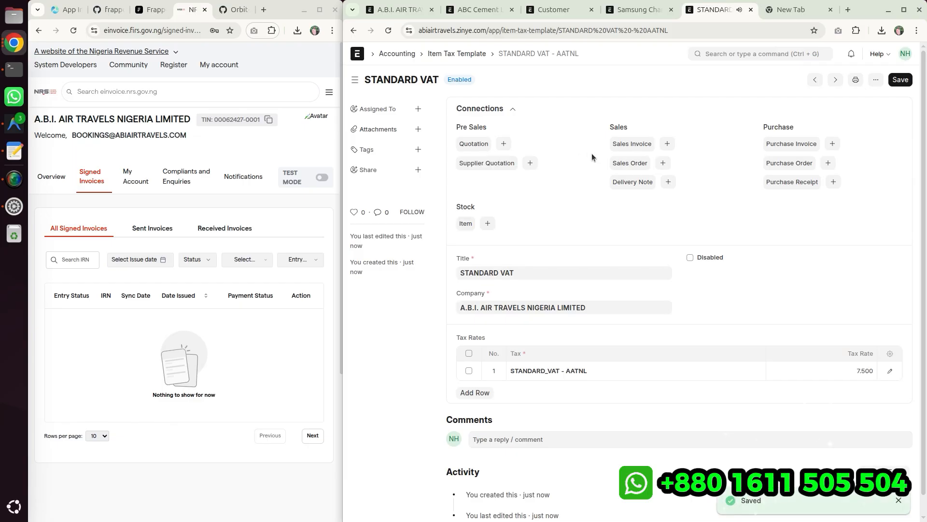
click(632, 9)
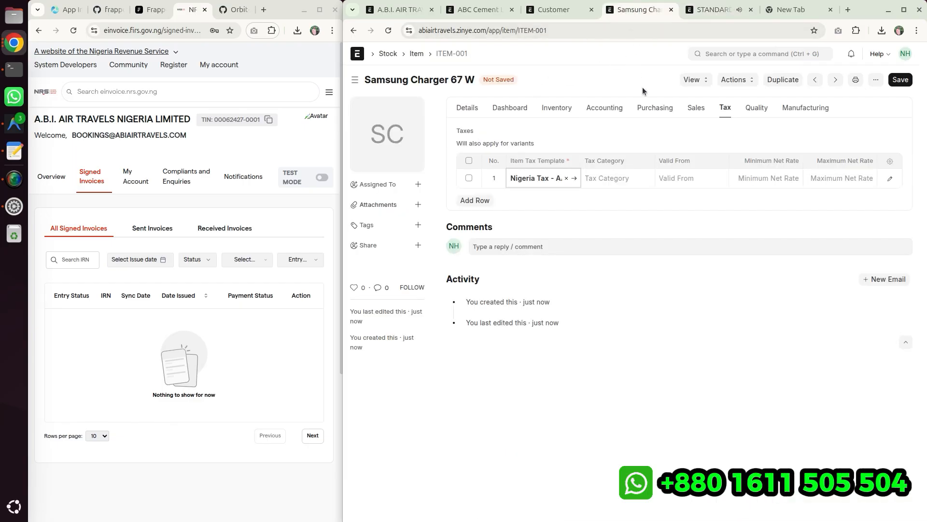
click(566, 178)
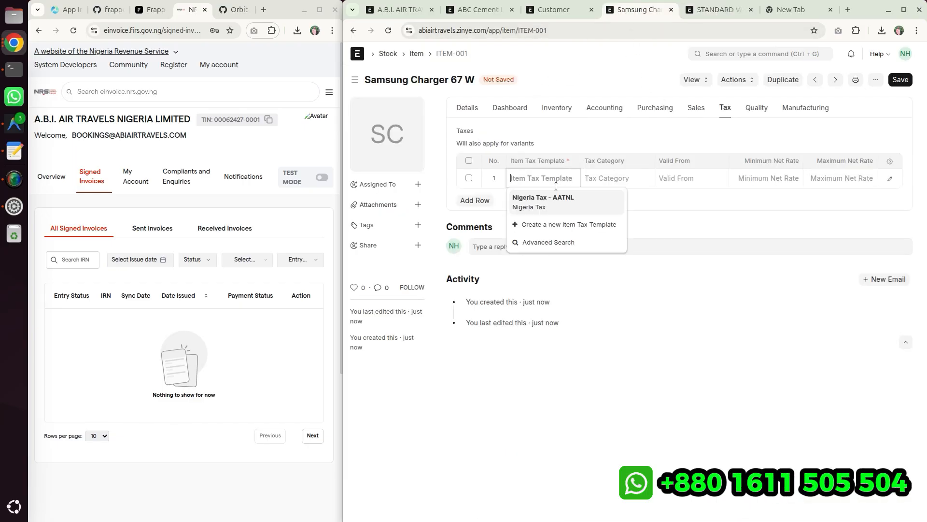
click(564, 231)
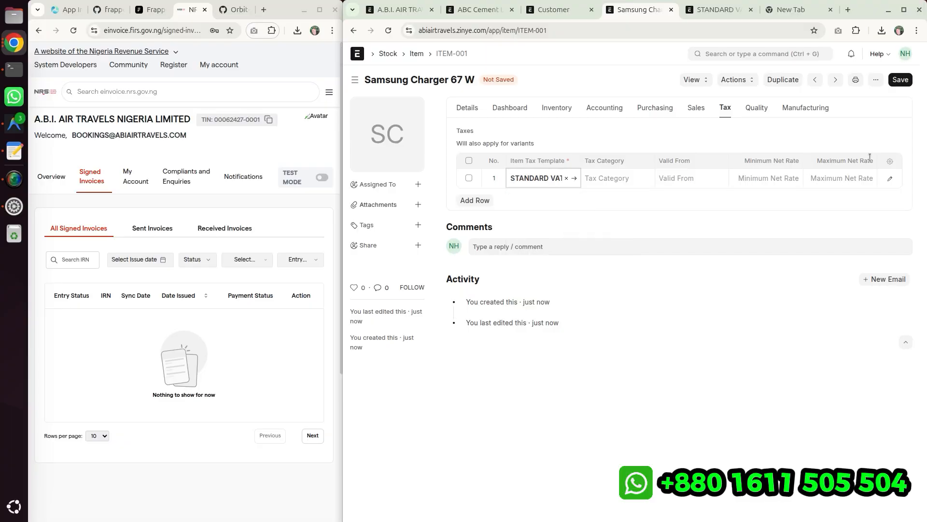
click(900, 80)
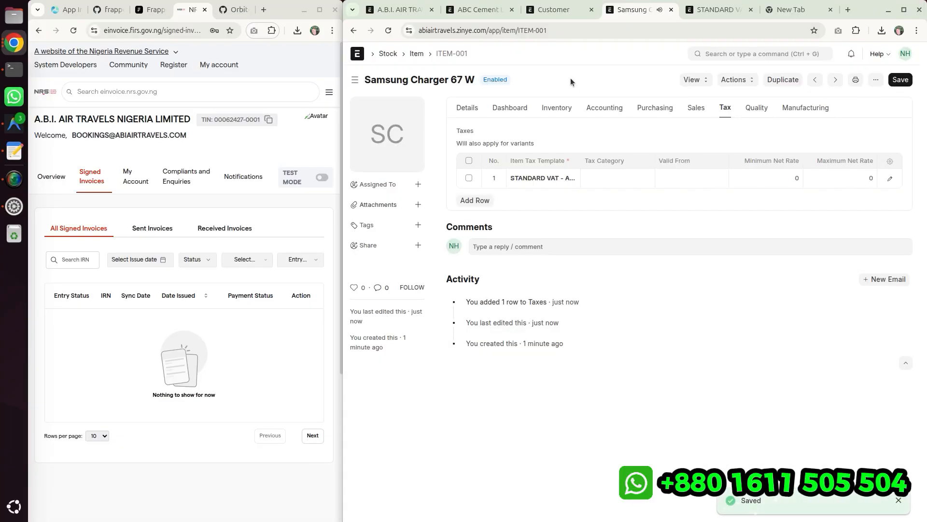
- Review the item's details and the saved STANDARD VAT template
click(467, 109)
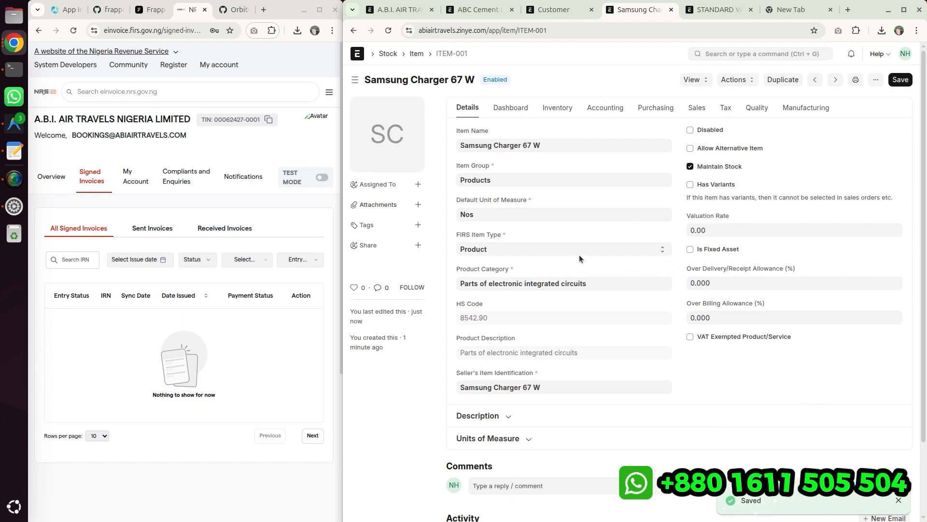
click(716, 11)
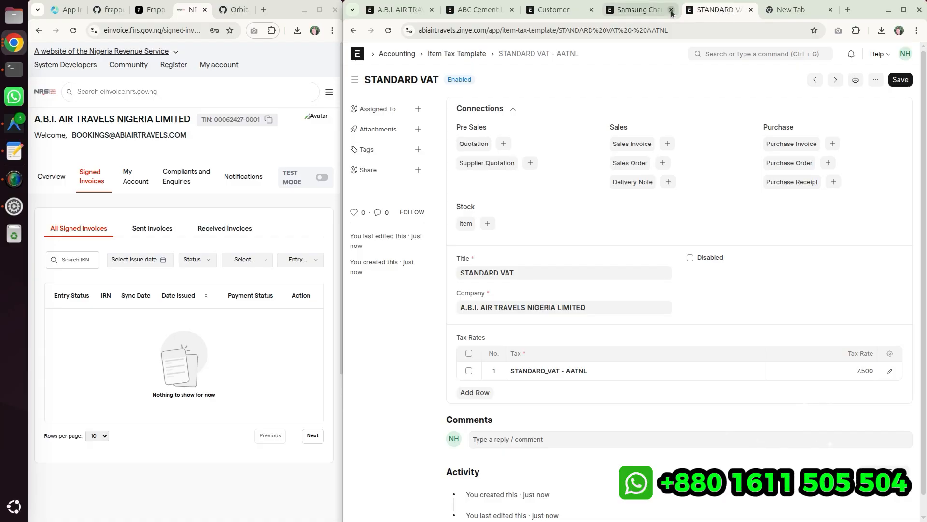
click(633, 11)
click(716, 9)
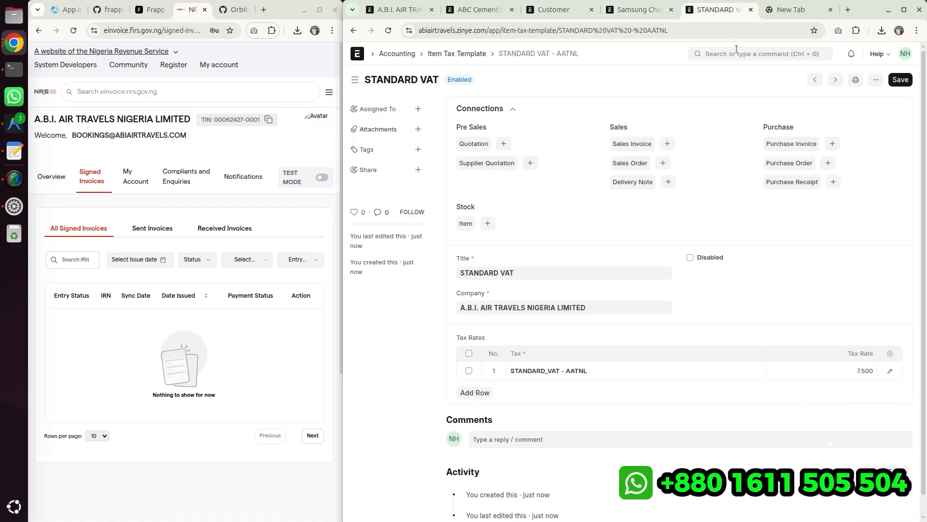
- Search for and open the Sales Invoice list
click(737, 54)
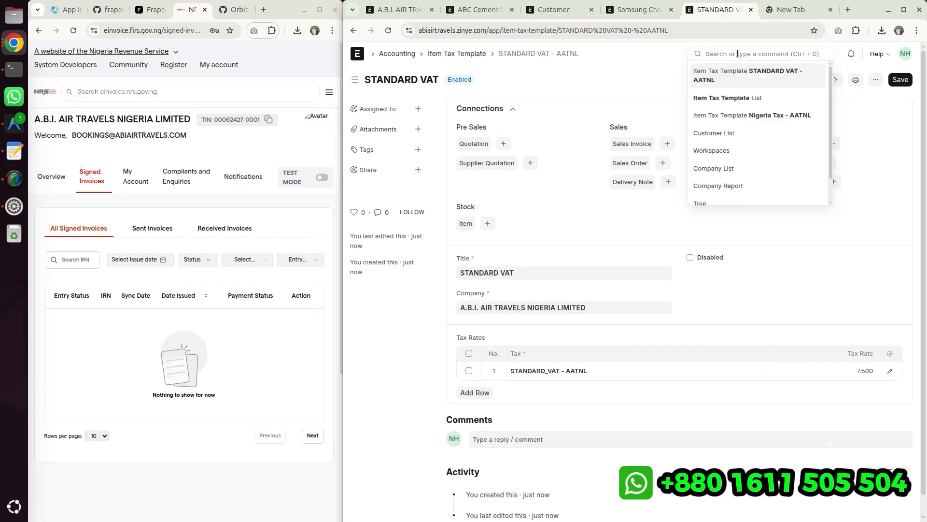
text(v)
key(BackSpace)
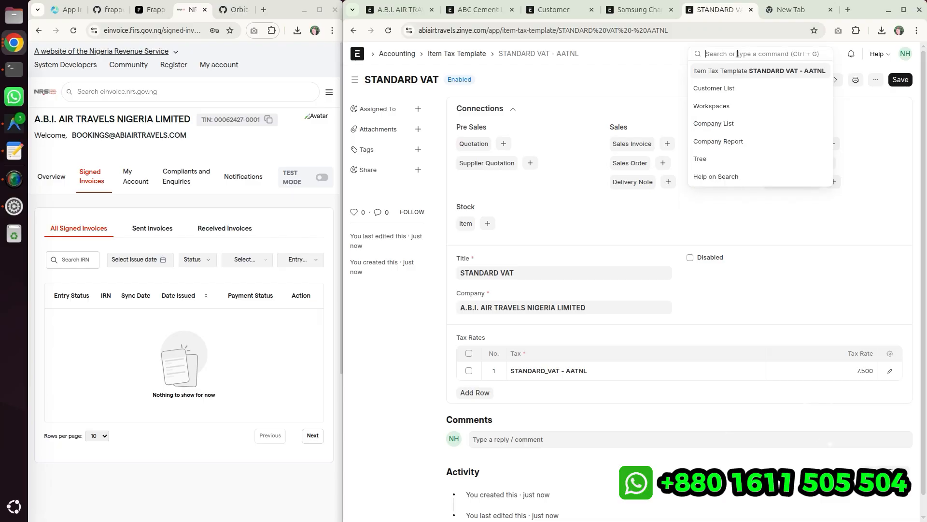
text(v)
key(BackSpace)
text(sales ivnoi)
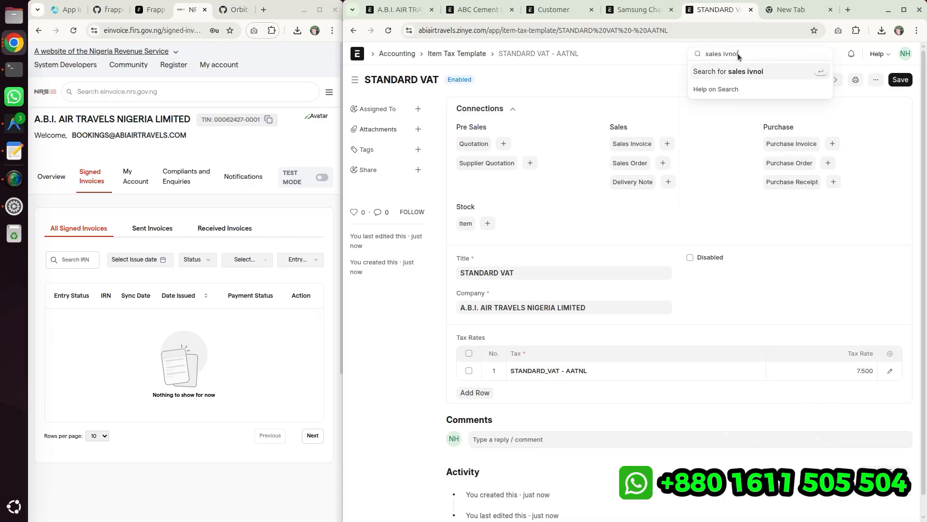
key(Return)
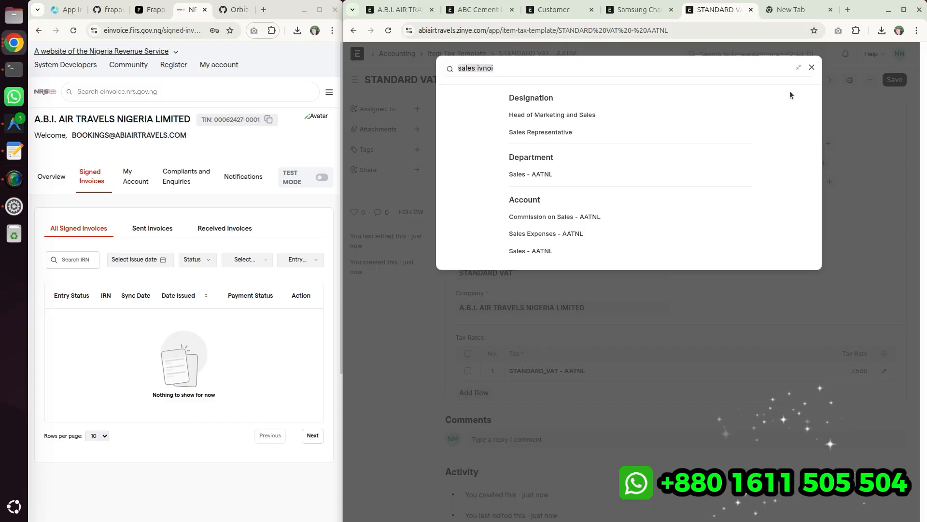
click(811, 67)
click(758, 54)
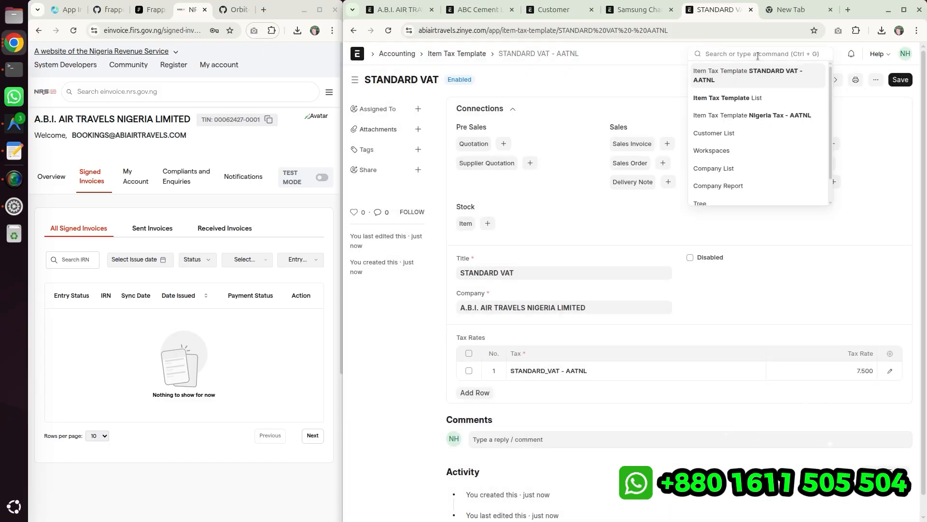
text(sales invoice)
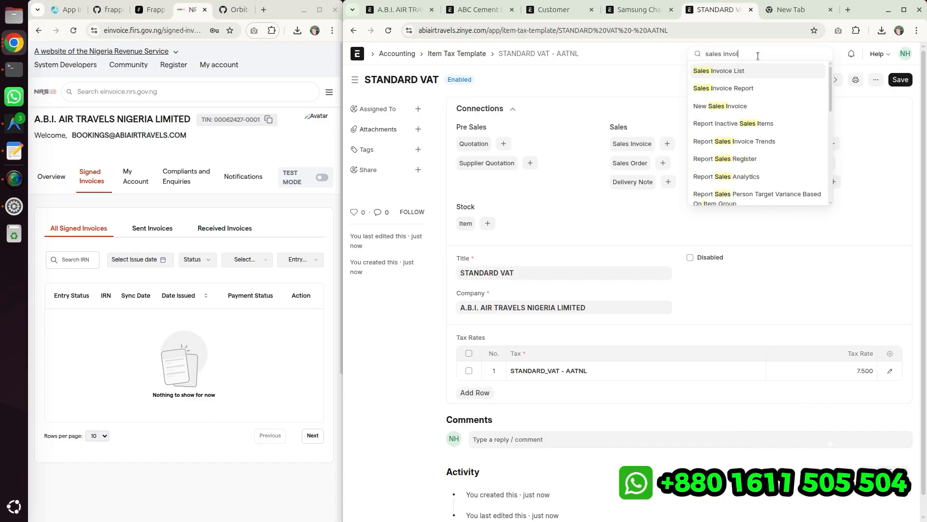
key(Return)
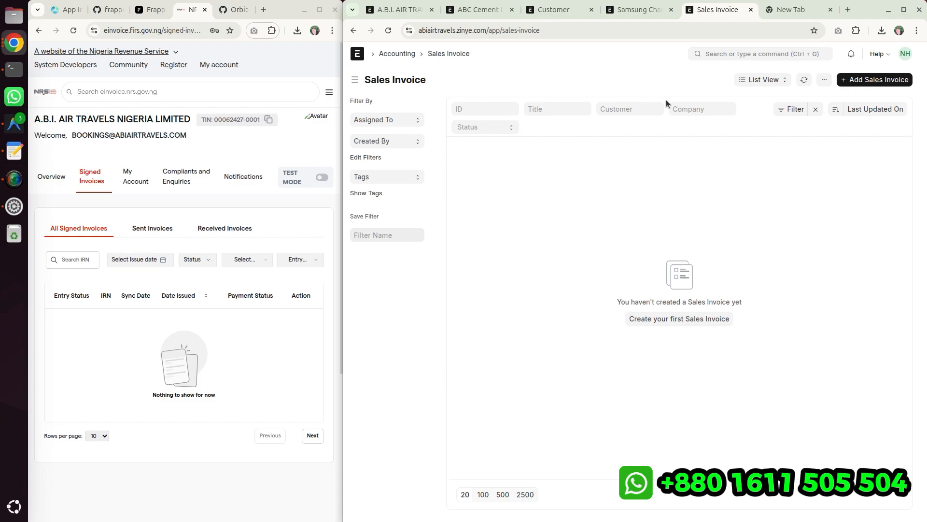
- Create a new sales invoice and examine the available Invoice Type options
click(864, 83)
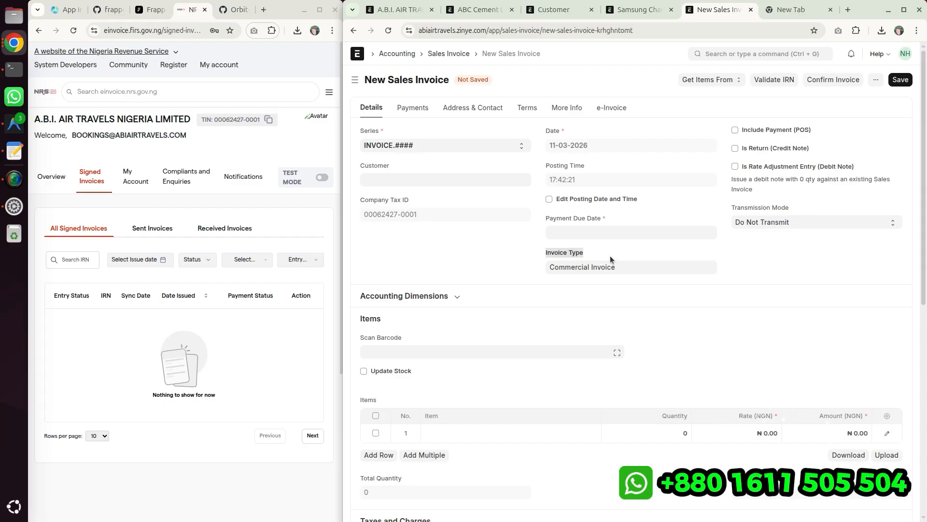
triple_click(622, 267)
key(BackSpace)
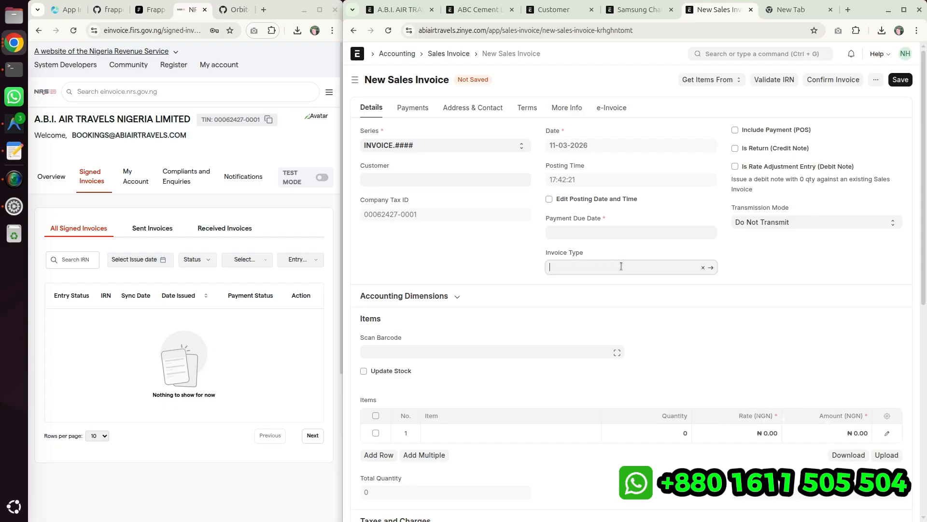
scroll(584, 374, down, 2)
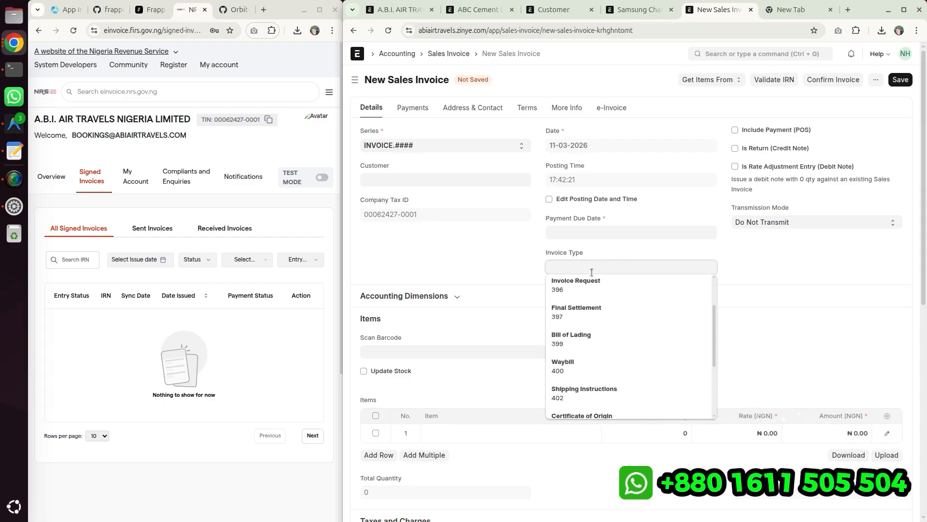
scroll(589, 316, down, 2)
scroll(589, 273, up, 2)
scroll(590, 263, up, 2)
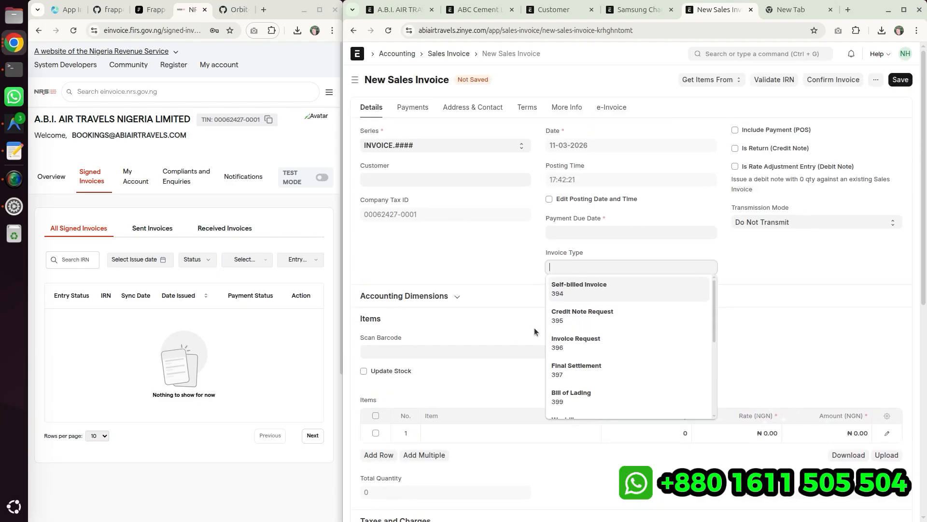
scroll(642, 394, down, 3)
click(480, 223)
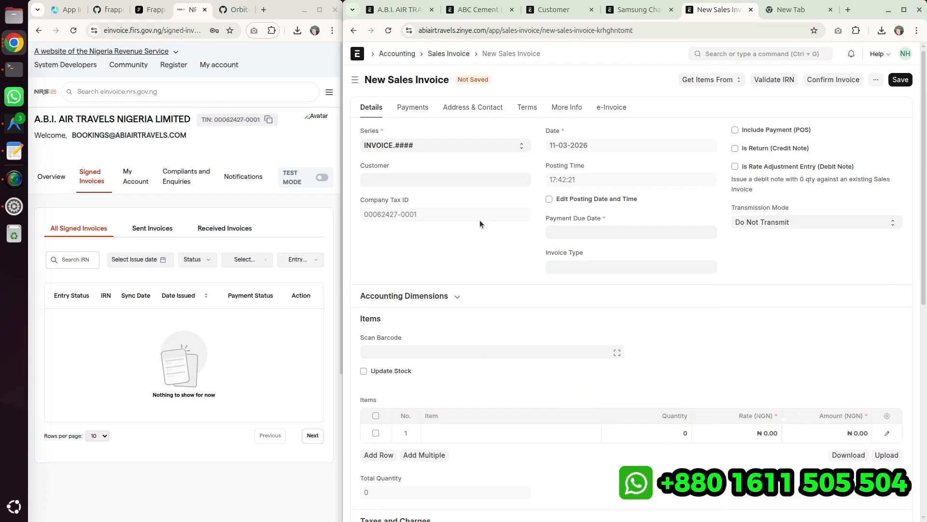
- Reload the new invoice form without saving and select the B2B customer
click(388, 30)
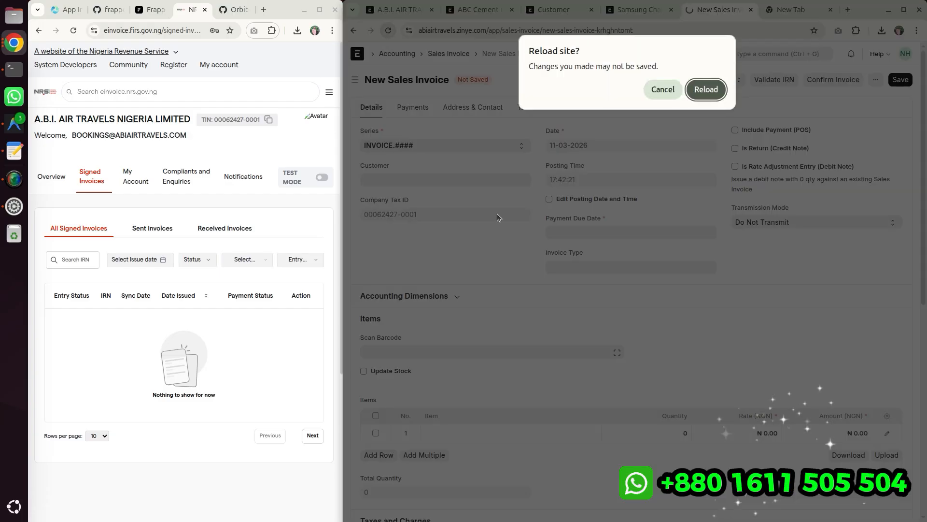
click(707, 96)
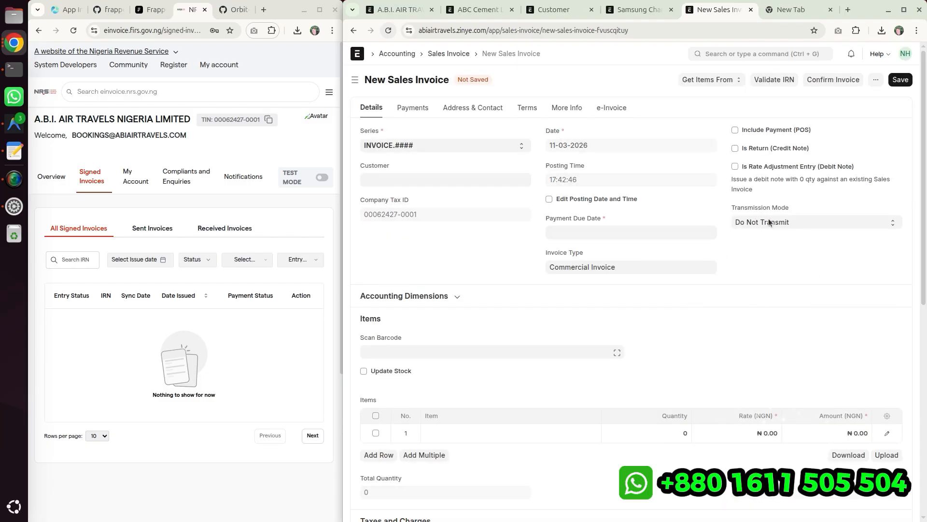
drag(732, 208, 792, 208)
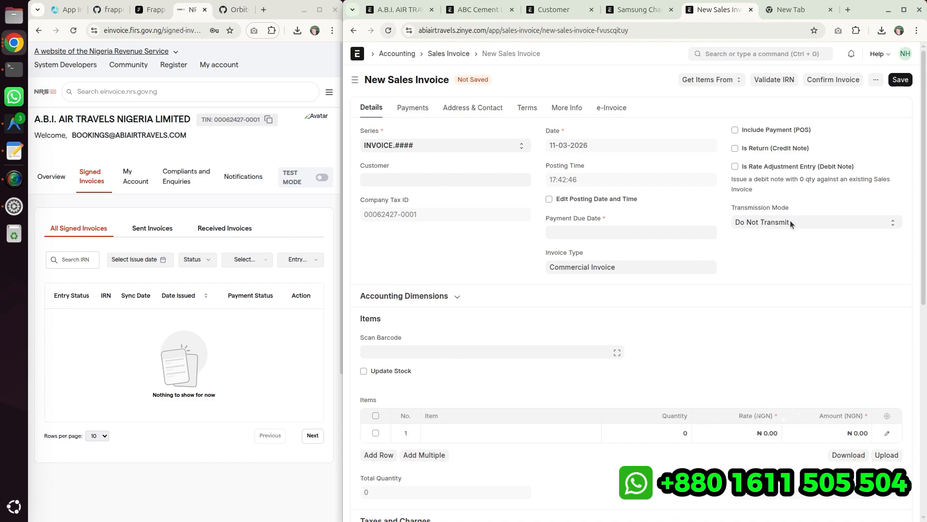
click(790, 221)
click(800, 205)
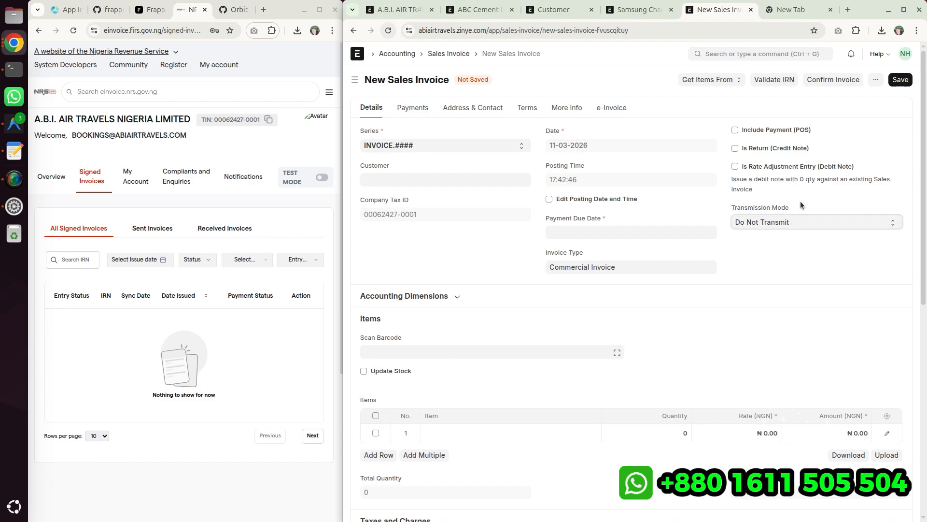
click(388, 177)
click(388, 198)
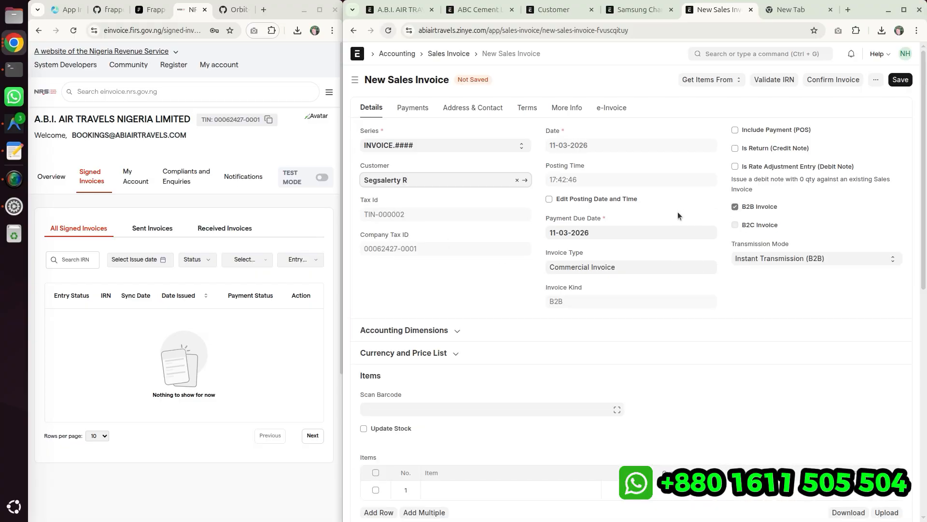
drag(738, 207, 786, 210)
drag(725, 198, 781, 244)
mouse_move(811, 275)
mouse_down()
mouse_move(737, 198)
mouse_move(795, 277)
mouse_up()
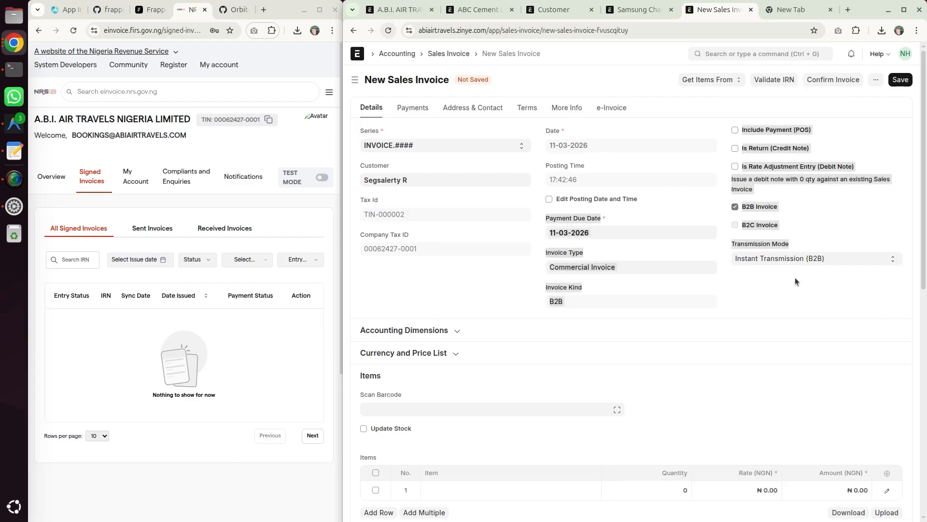
click(805, 219)
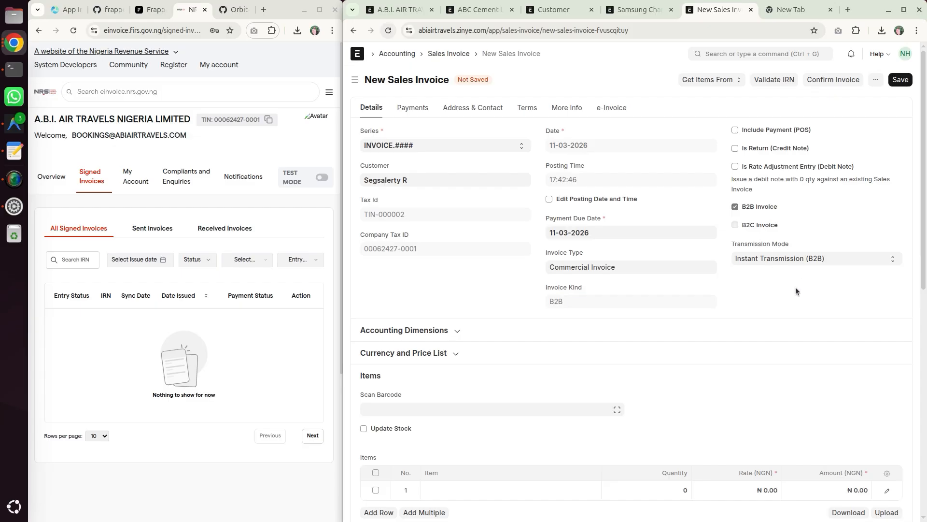
- Try to save the invoice, then set the first item row to ITEM-001
click(897, 82)
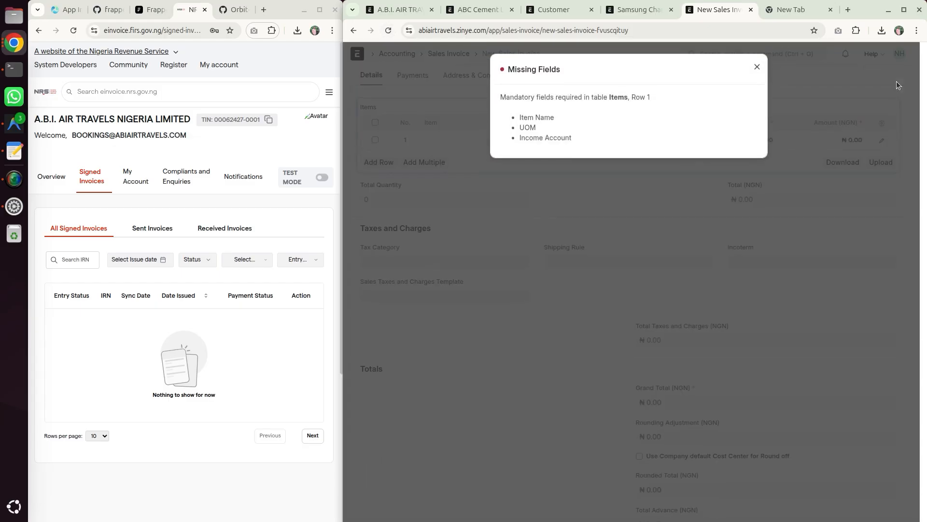
click(454, 166)
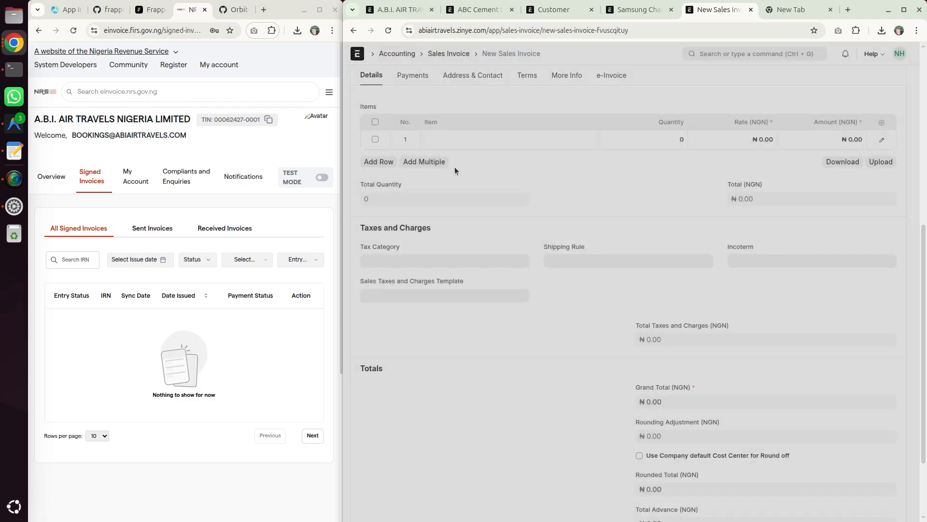
click(435, 140)
click(443, 158)
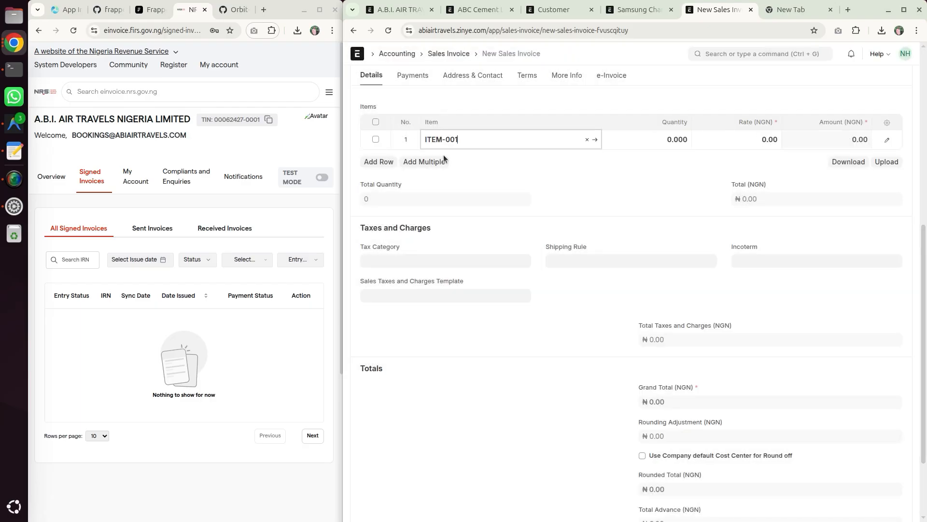
- Set the item's rate to 10000 and save the sales invoice
click(746, 138)
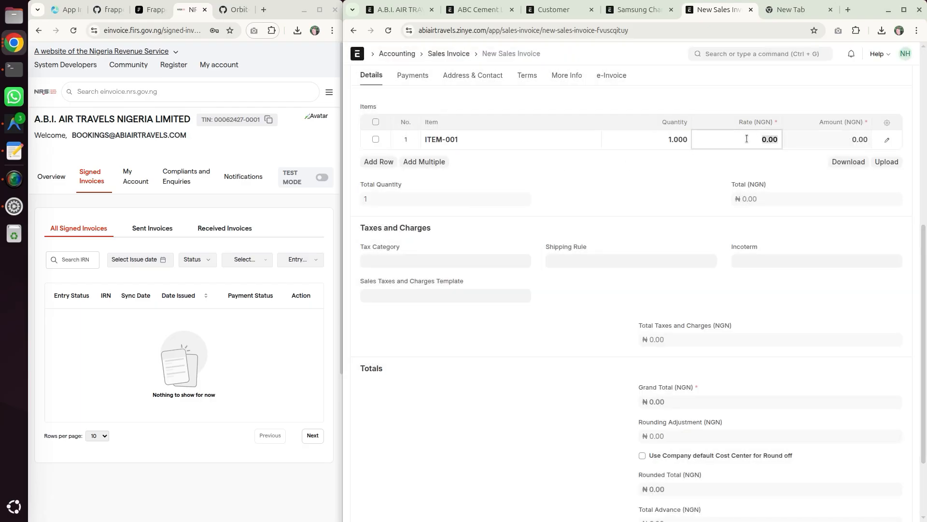
text(10000)
click(761, 110)
scroll(760, 106, up, 3)
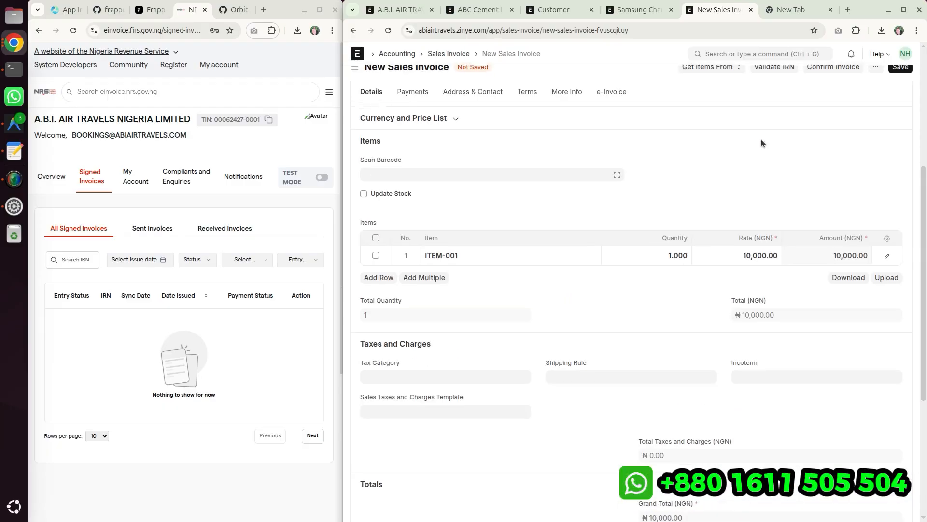
click(899, 79)
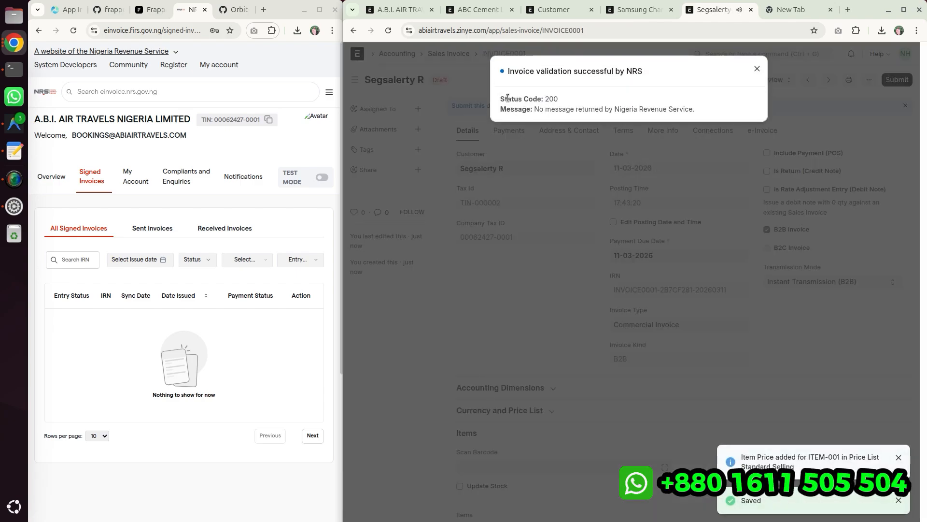
- Dismiss the validation message and submit the sales invoice, confirming the permanent submission
drag(498, 100, 652, 77)
click(500, 99)
click(654, 78)
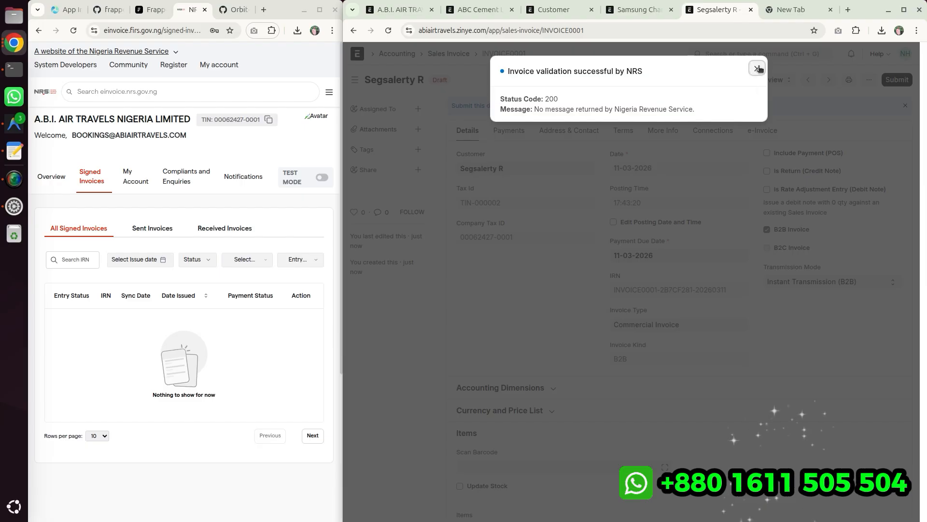
click(757, 68)
click(891, 81)
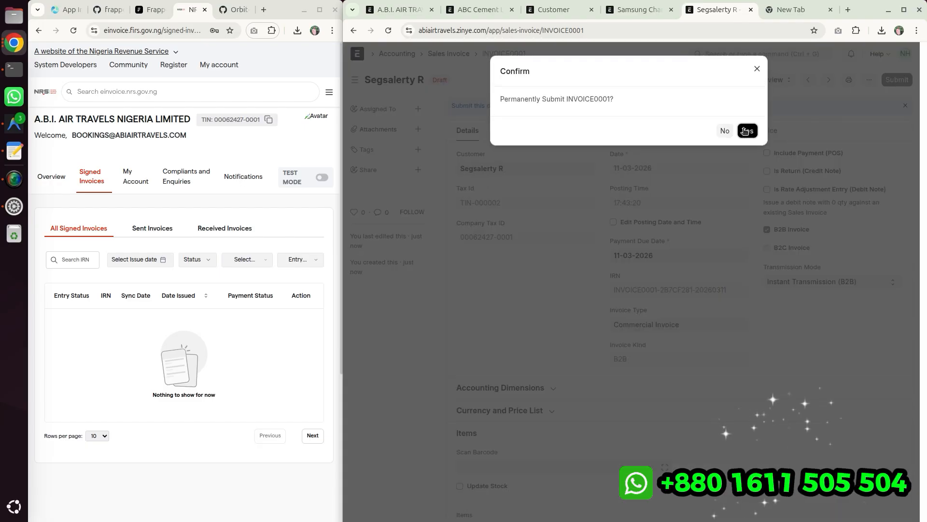
click(746, 130)
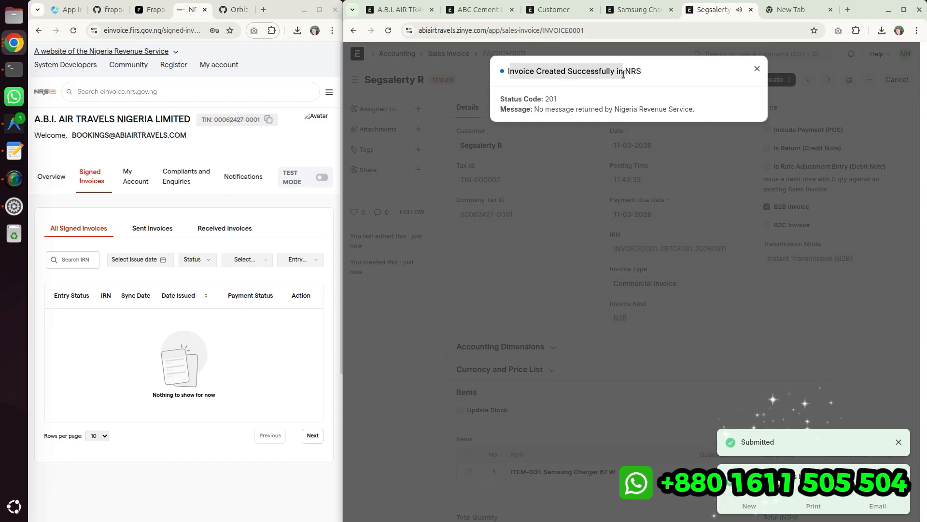
- Dismiss the NRS success message and open the submitted invoice's details from the signed invoices list on the NRS portal
click(755, 68)
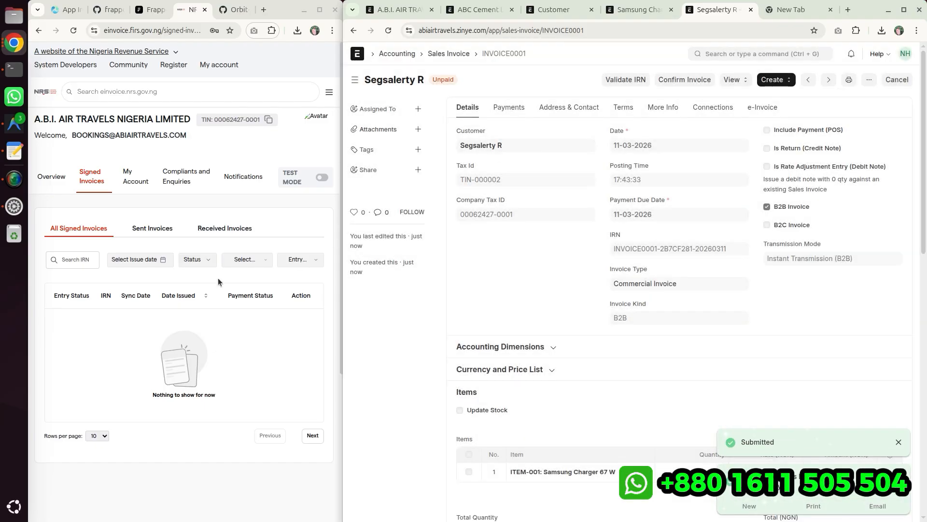
click(102, 173)
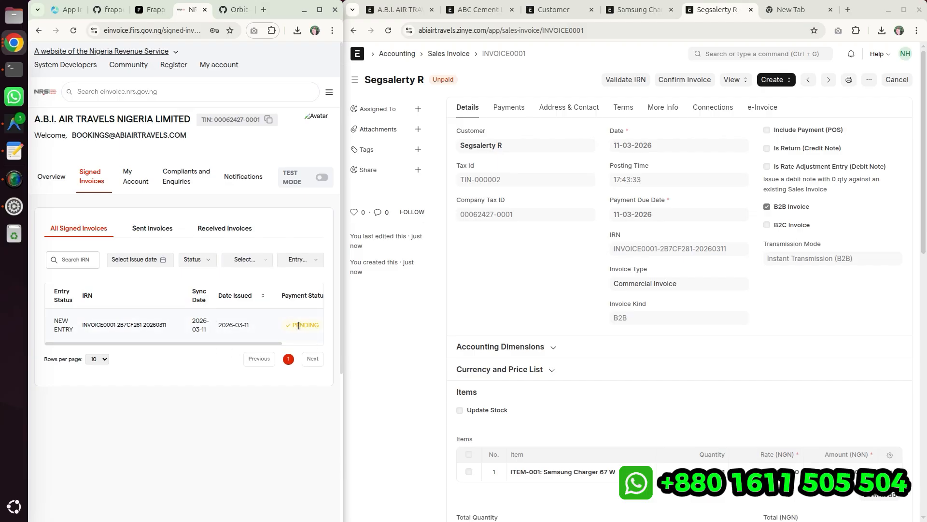
drag(344, 314, 424, 317)
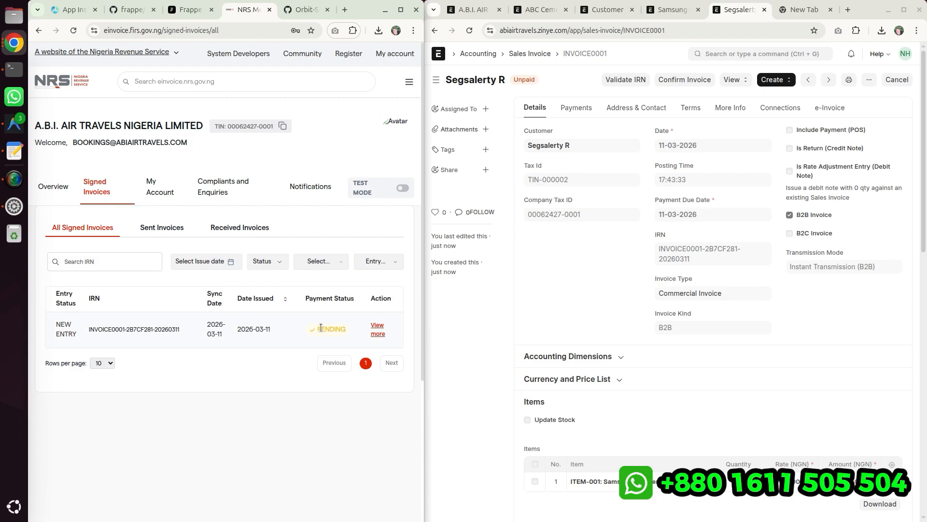
click(377, 328)
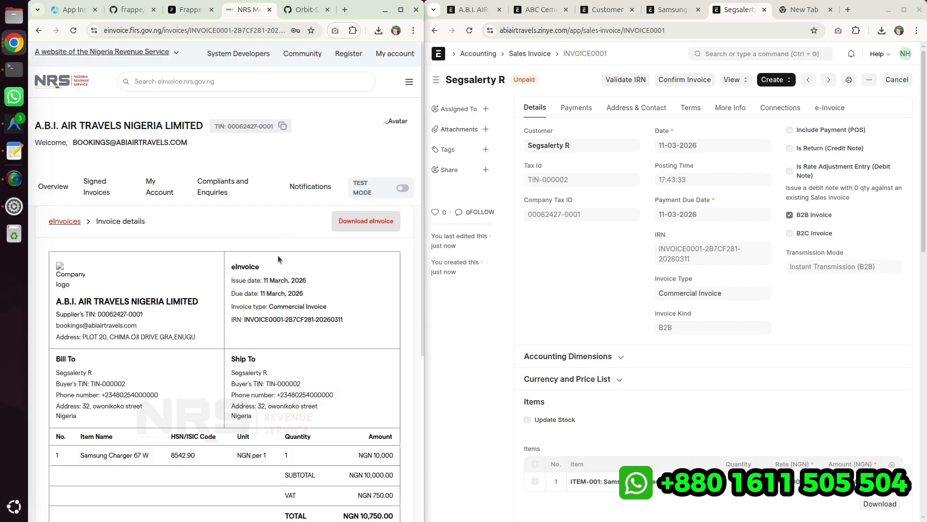
- Compare the NRS e-invoice details with the ERPNext sales invoice, then return to the signed invoices list
scroll(230, 392, down, 1)
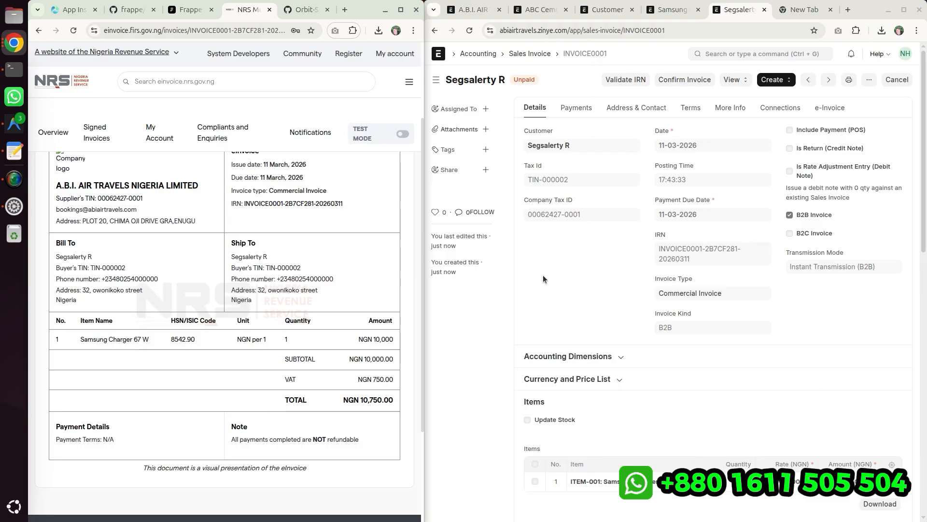
scroll(608, 297, down, 2)
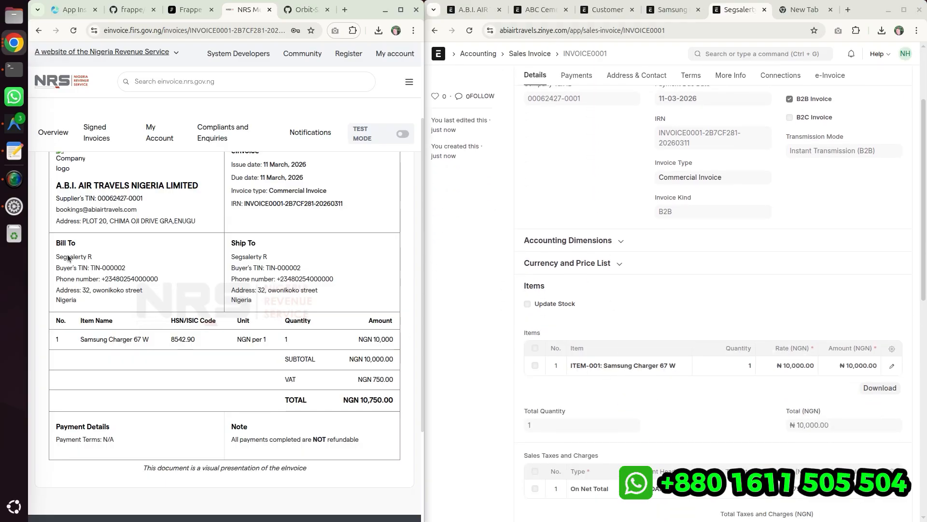
scroll(534, 189, up, 2)
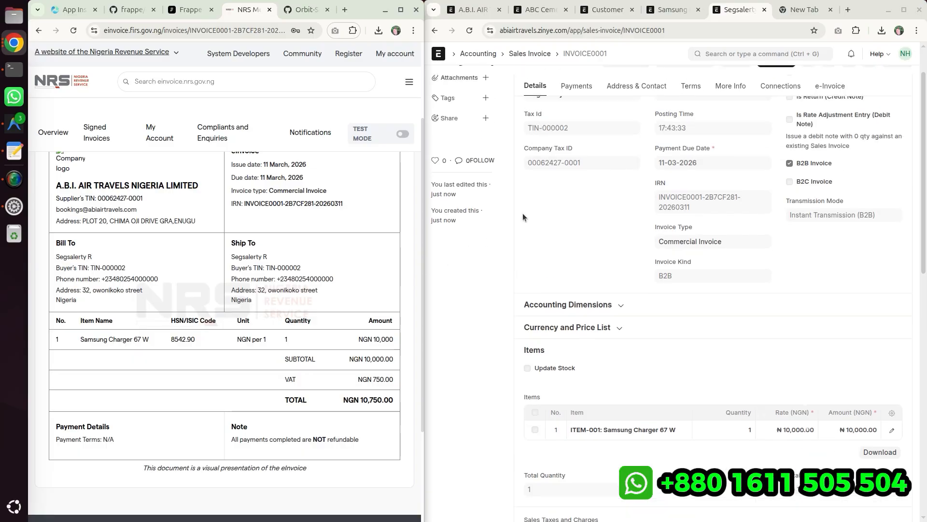
drag(523, 145, 585, 147)
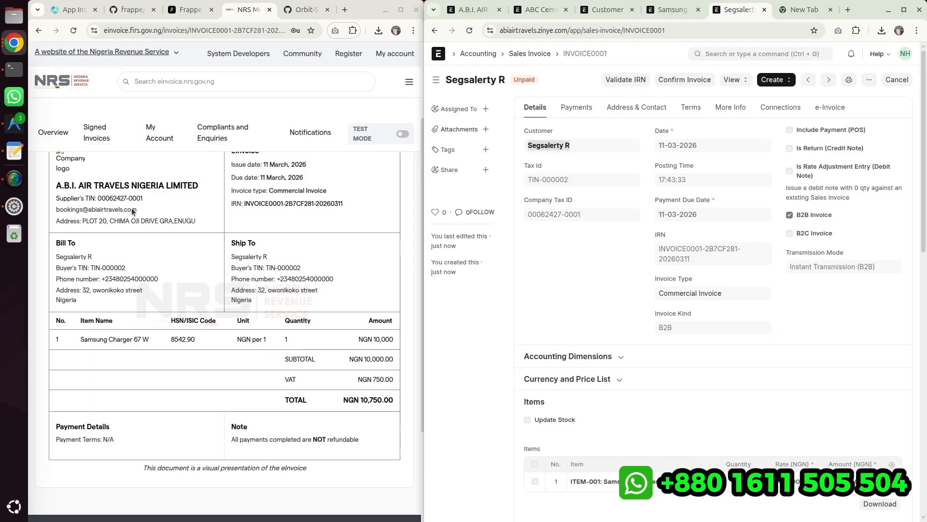
click(49, 187)
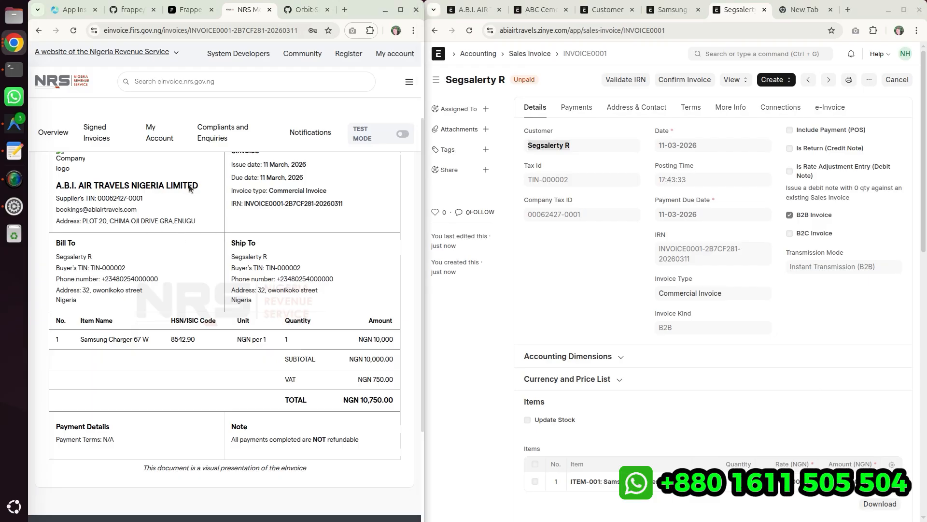
click(637, 136)
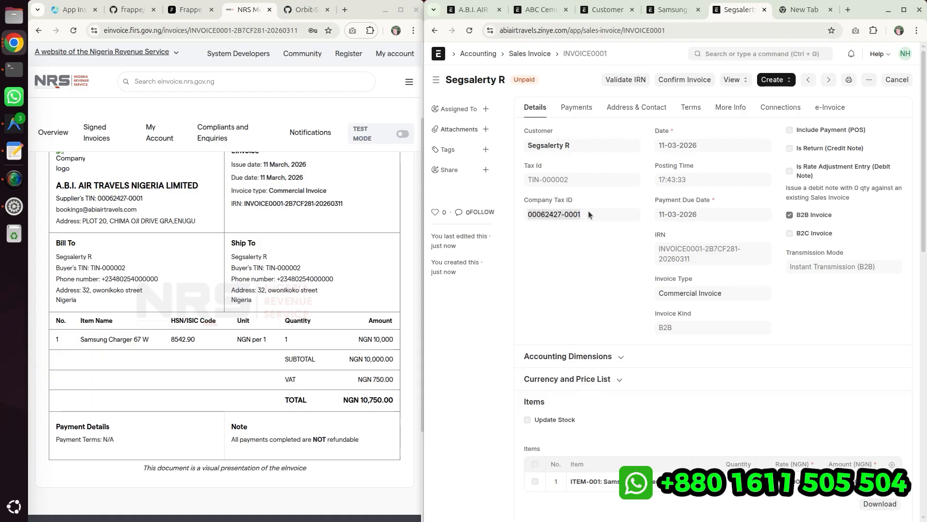
click(586, 223)
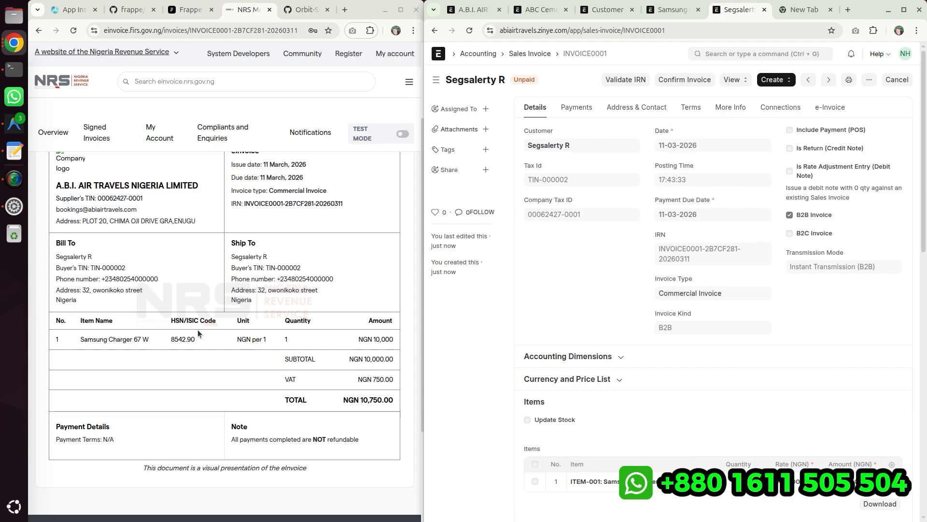
scroll(198, 330, up, 3)
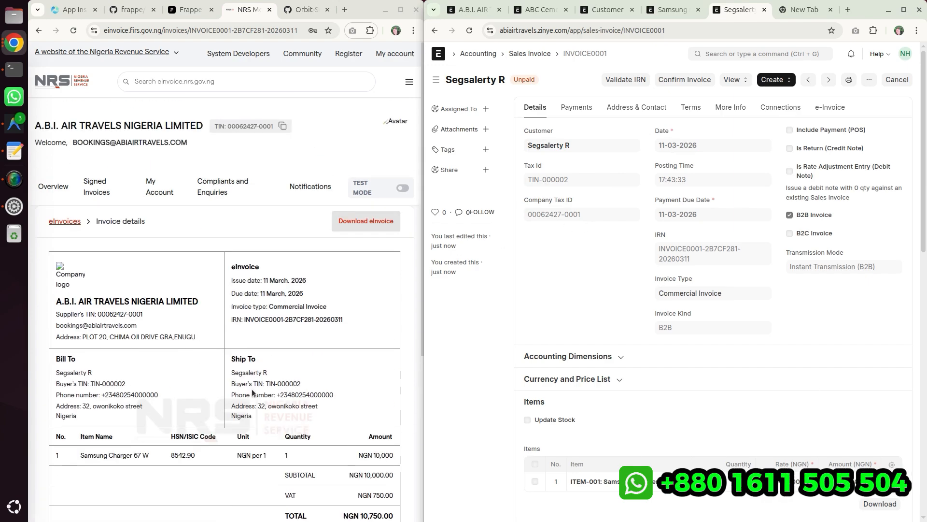
scroll(262, 414, down, 5)
scroll(254, 370, up, 5)
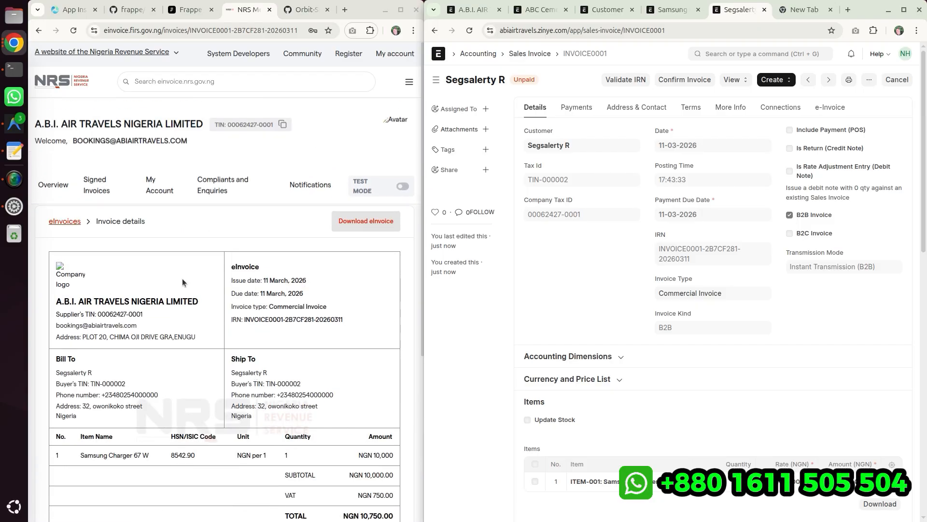
scroll(93, 410, down, 3)
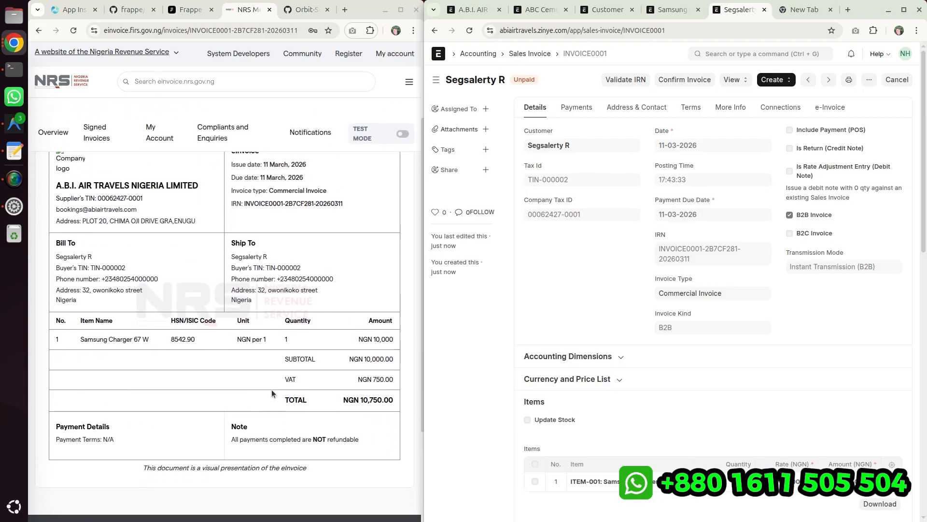
click(39, 30)
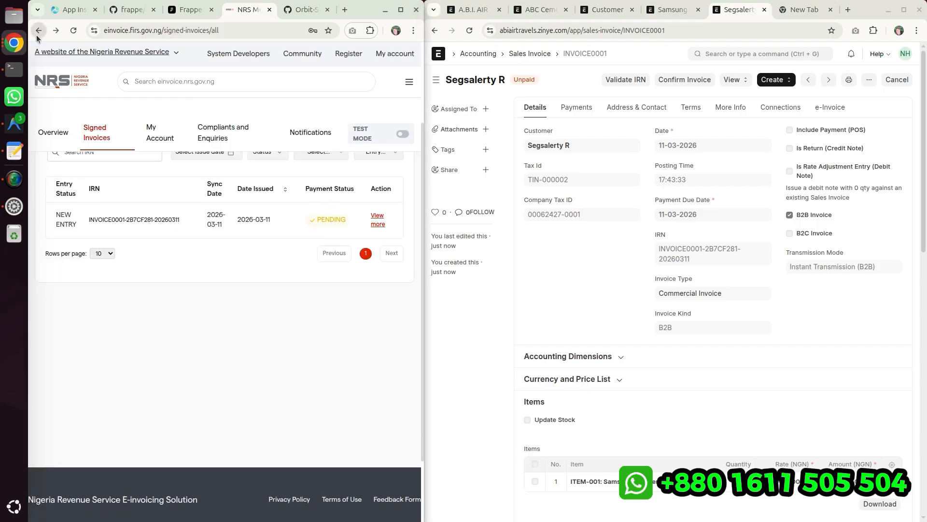
- Start a payment entry from the sales invoice with Cash as the mode of payment, then go back to the invoice without saving
drag(325, 329, 345, 329)
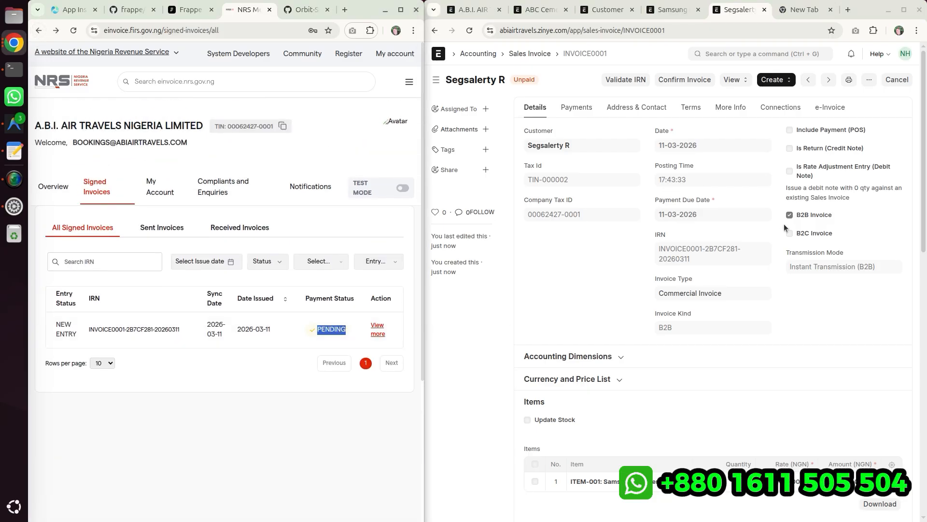
click(775, 80)
click(783, 98)
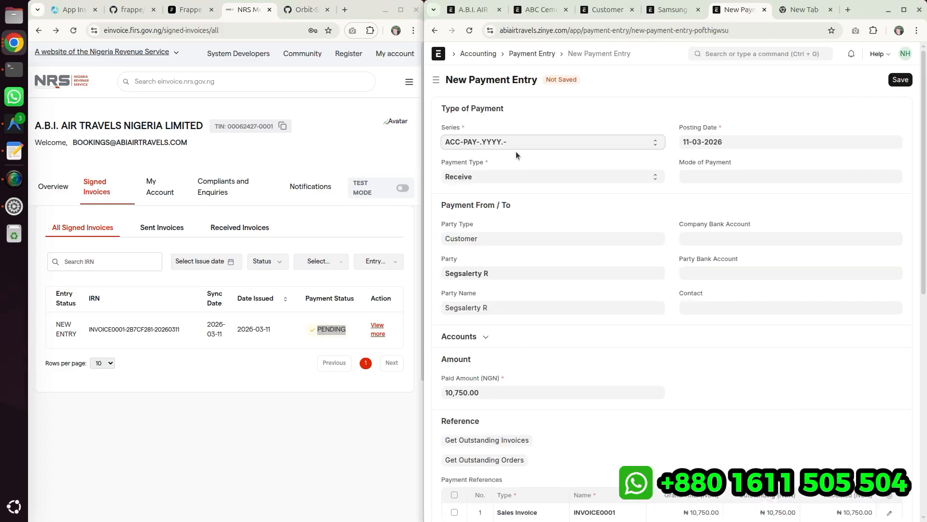
click(716, 175)
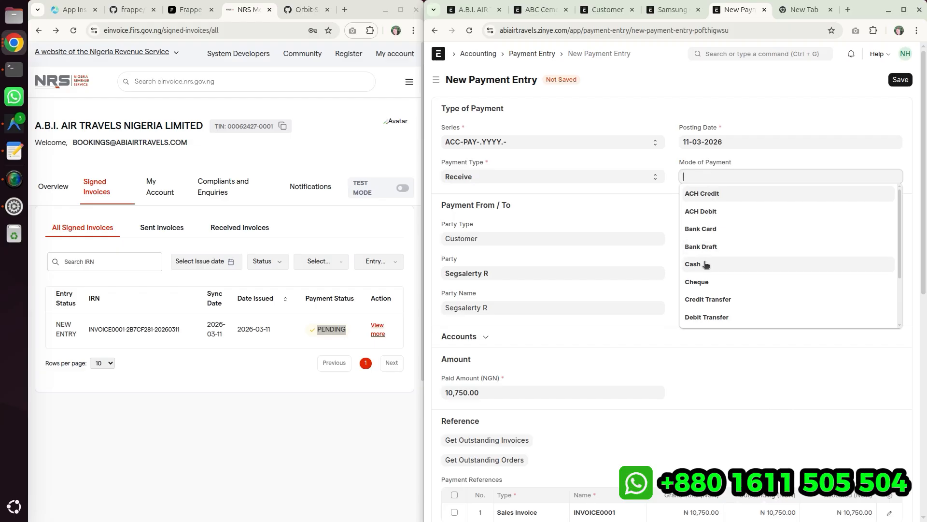
click(704, 263)
scroll(644, 279, down, 3)
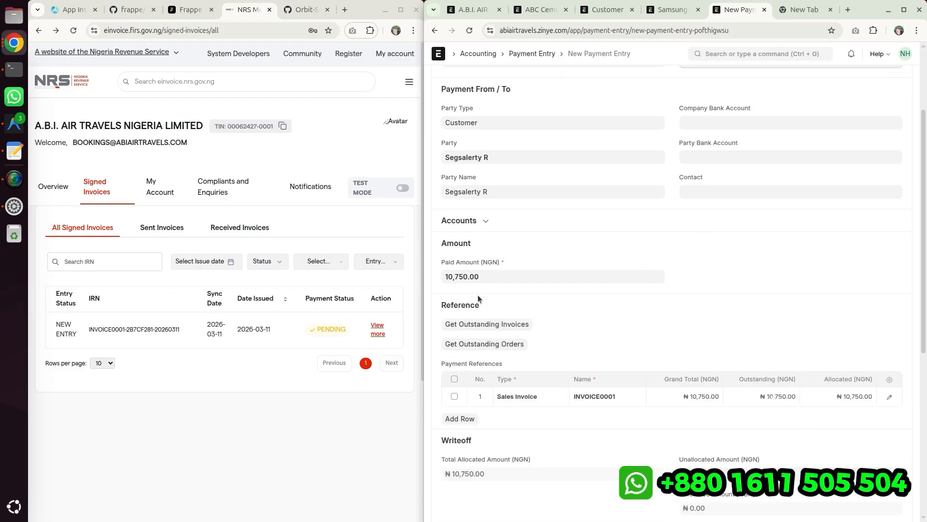
scroll(778, 337, up, 3)
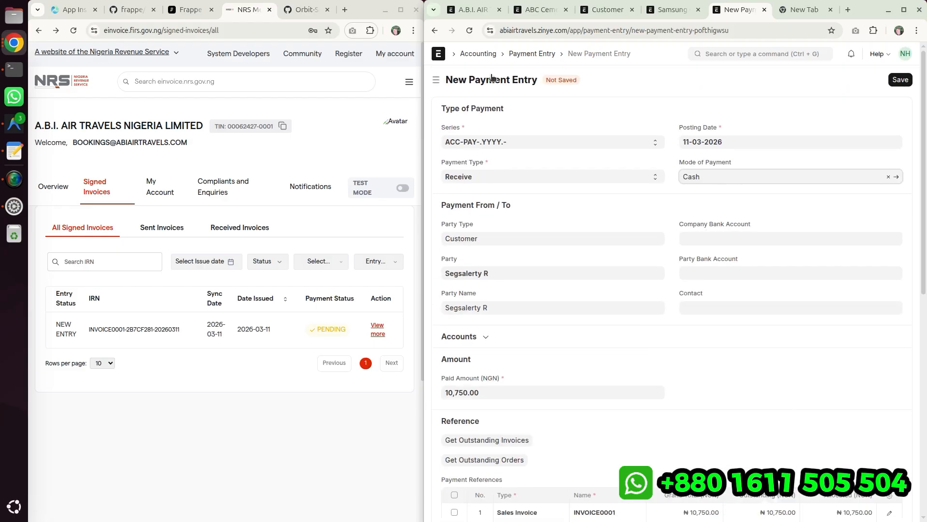
click(434, 30)
- Review the sales invoice's items, taxes and charges, totals and expanded tax breakup
scroll(668, 253, down, 10)
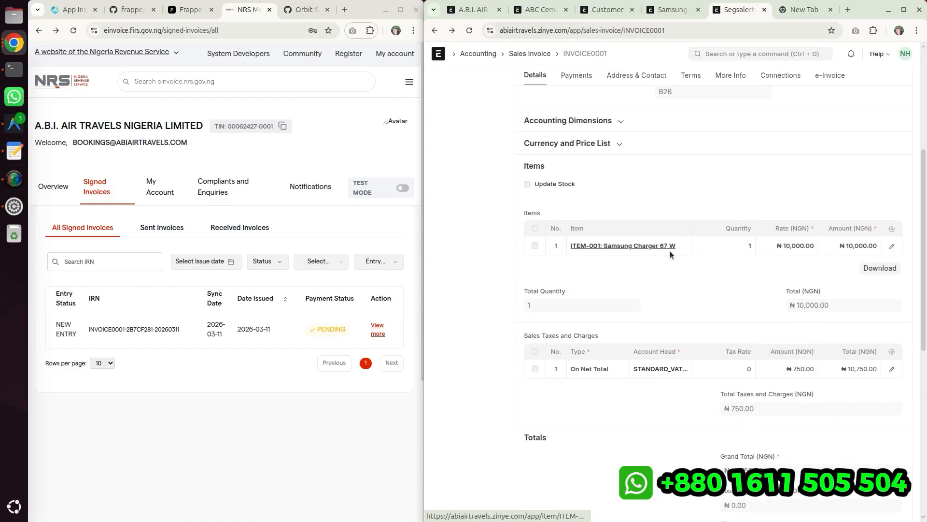
scroll(661, 271, down, 3)
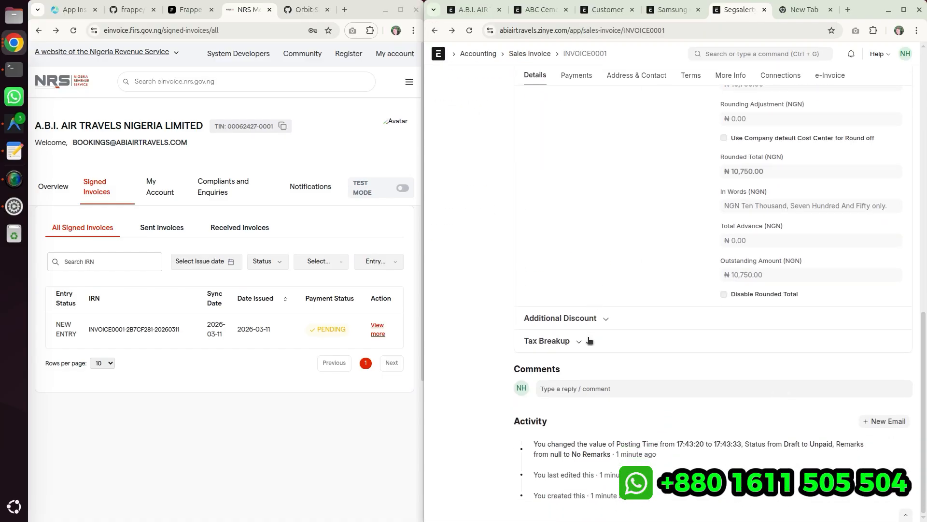
click(589, 337)
scroll(589, 341, down, 1)
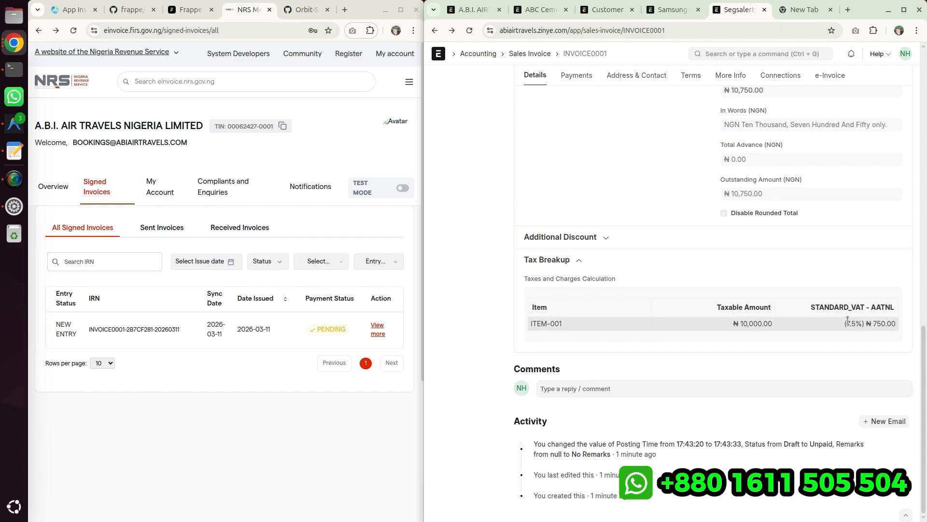
drag(874, 323, 892, 323)
drag(815, 307, 892, 307)
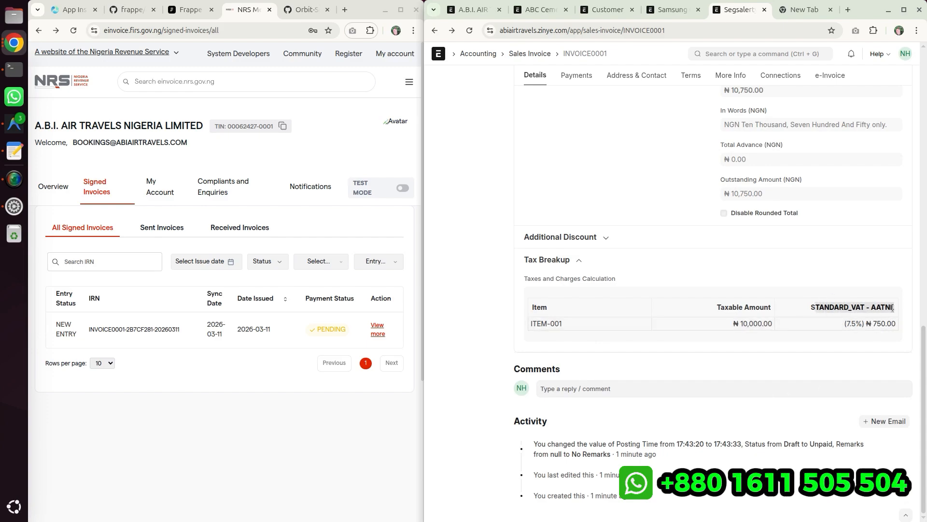
scroll(796, 299, up, 8)
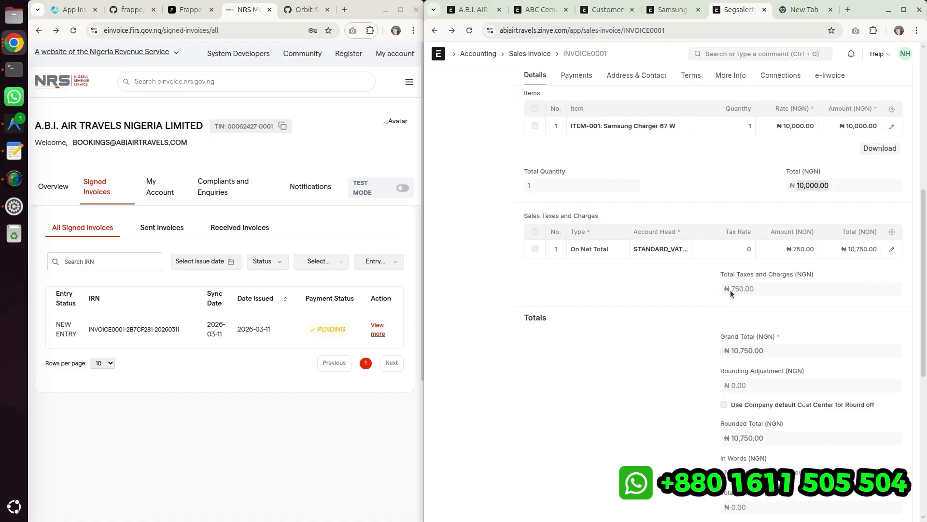
drag(730, 290, 738, 291)
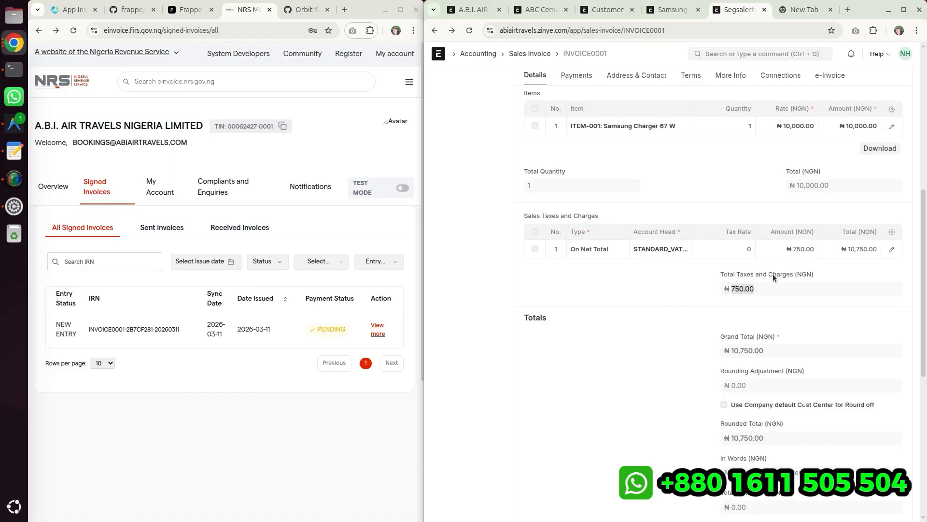
scroll(729, 314, down, 4)
scroll(676, 280, up, 6)
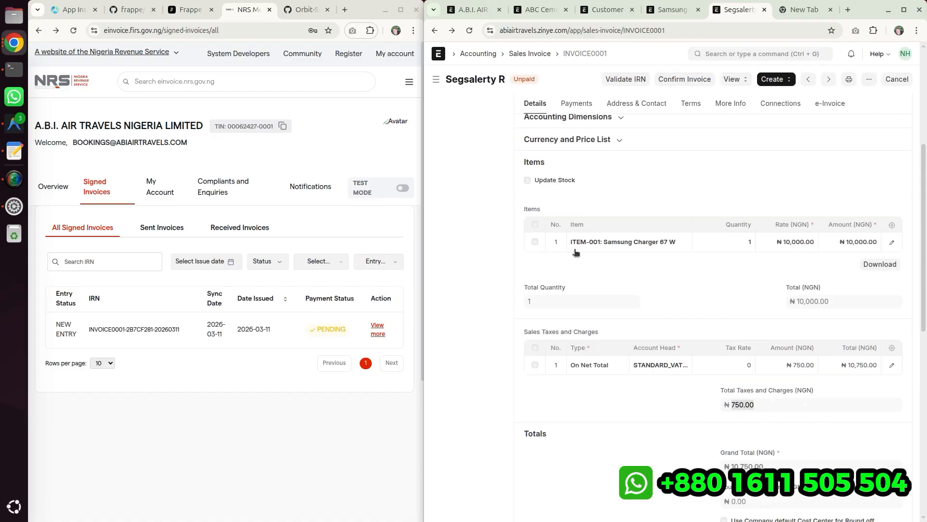
click(709, 263)
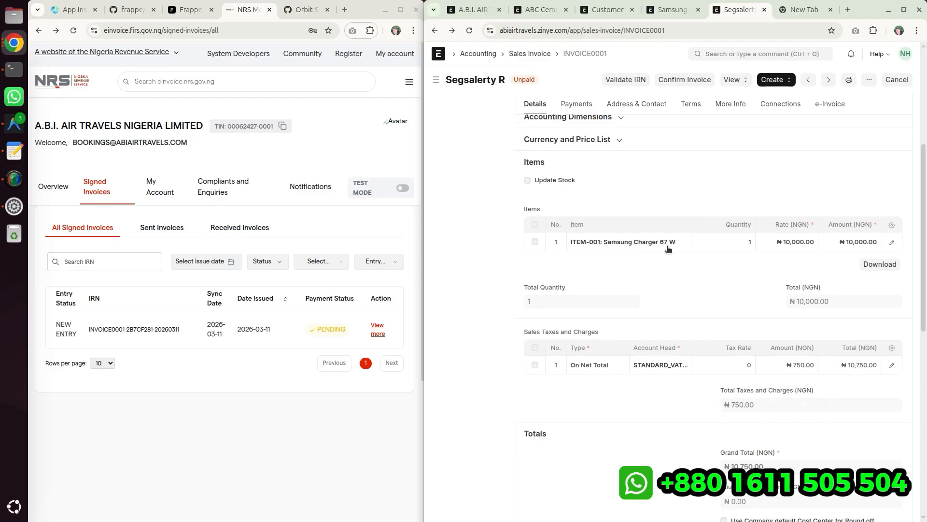
scroll(713, 279, up, 1)
scroll(676, 276, up, 5)
scroll(611, 285, down, 4)
scroll(615, 291, up, 4)
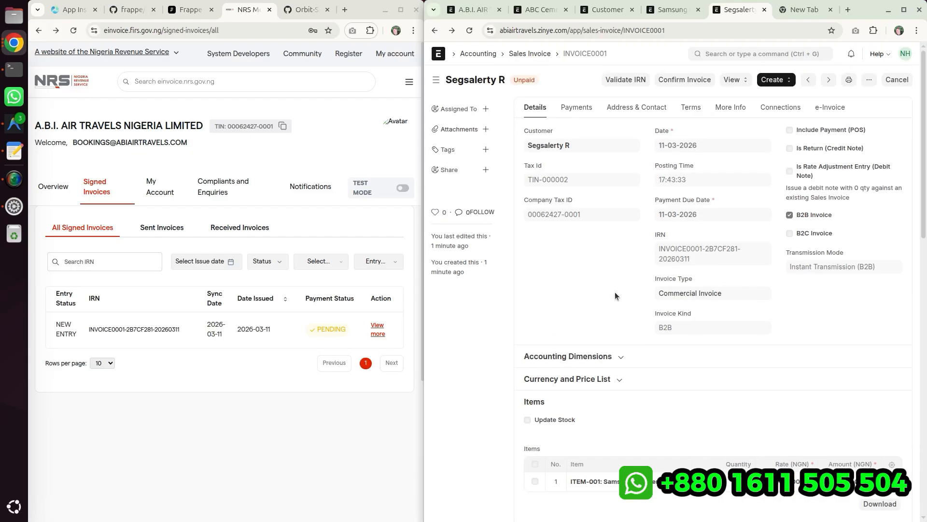
drag(657, 246, 692, 262)
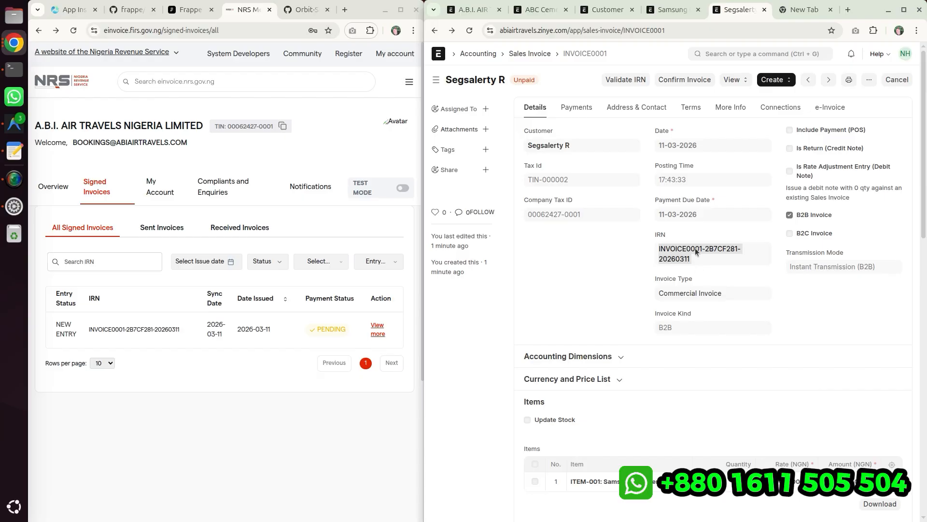
- Validate the invoice's IRN with NRS and close the resulting message
click(695, 248)
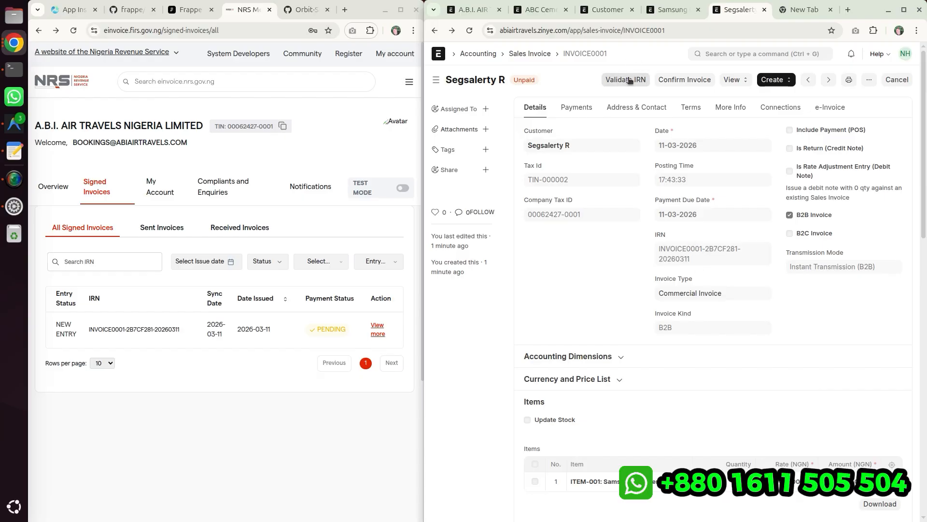
click(623, 80)
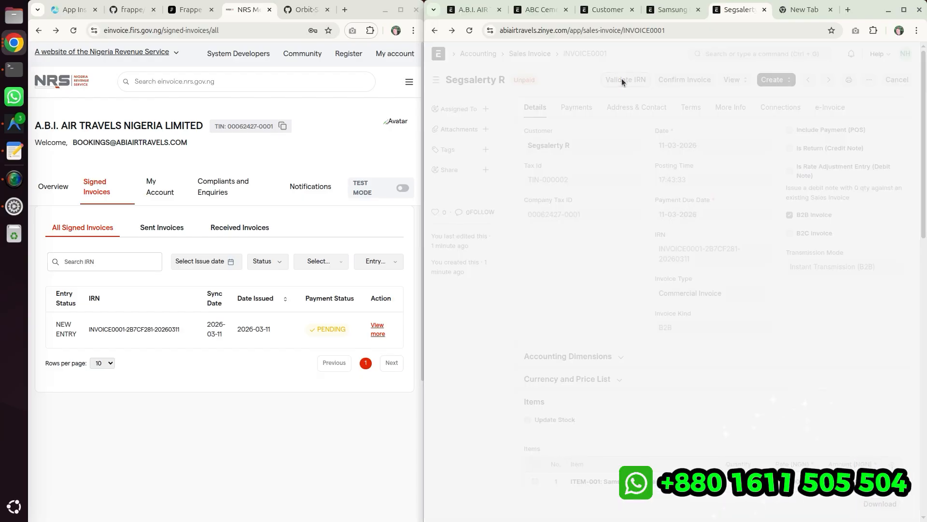
drag(538, 100, 630, 103)
click(634, 103)
click(798, 70)
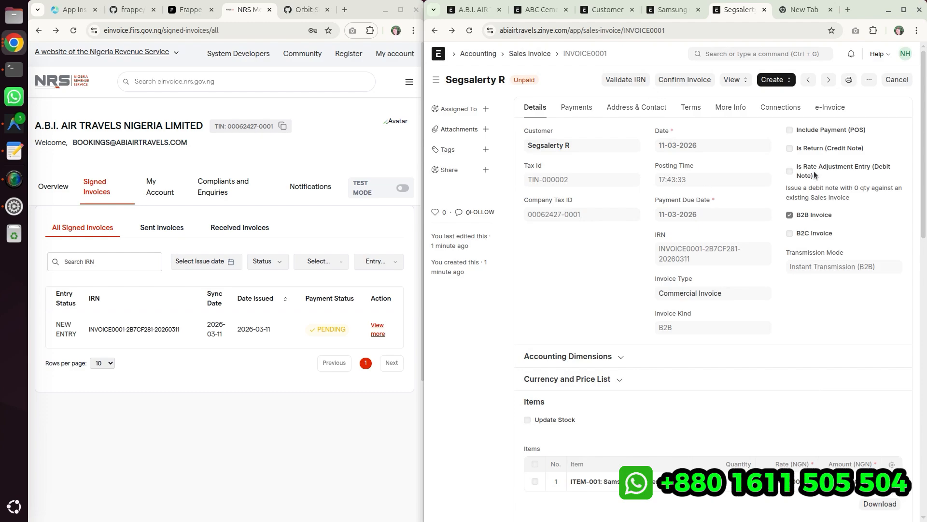
- Create a payment entry from the sales invoice with Cash as the mode of payment
click(786, 80)
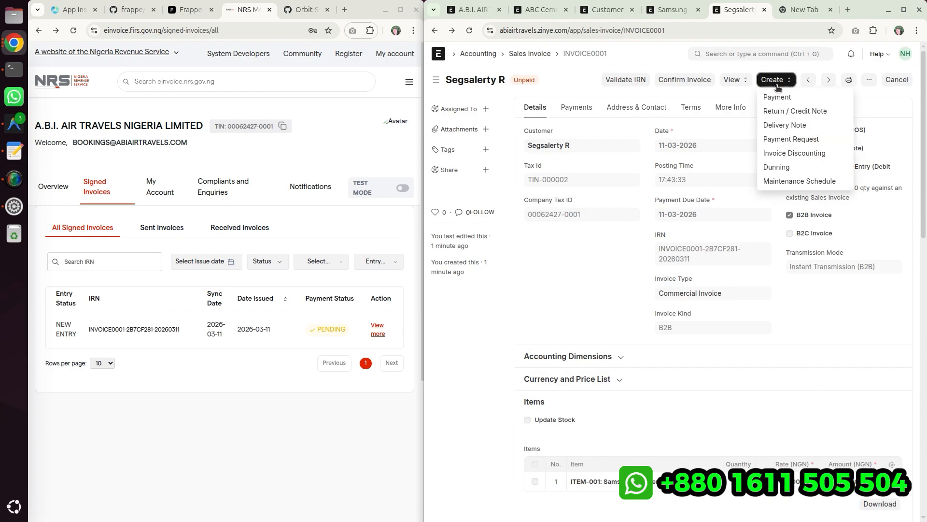
click(781, 95)
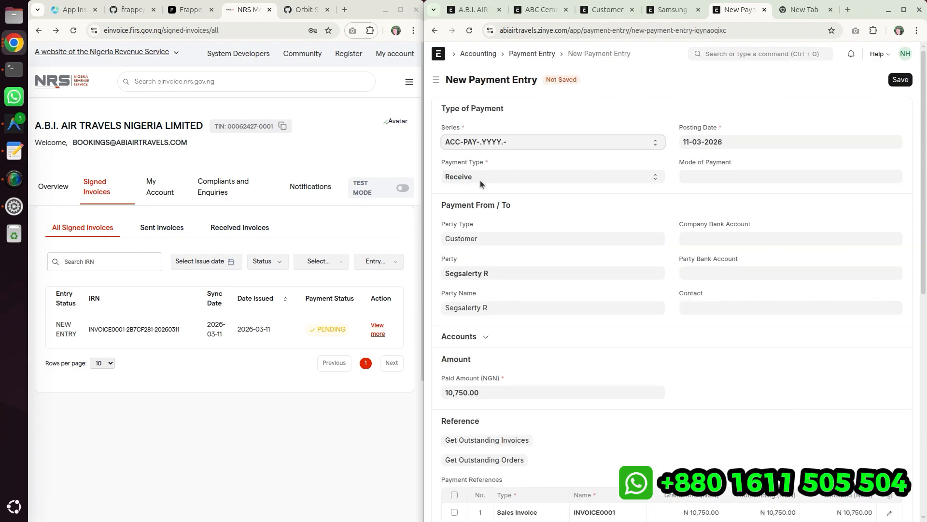
scroll(480, 181, down, 4)
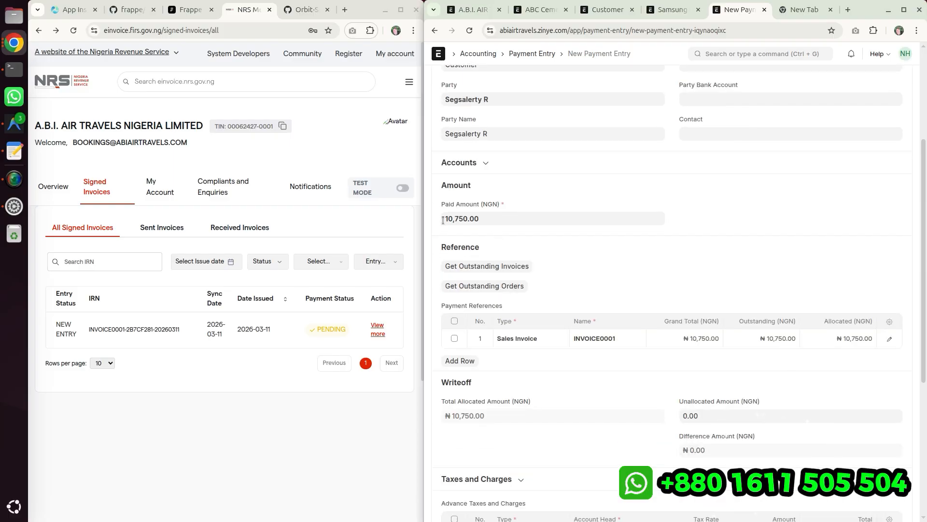
click(488, 218)
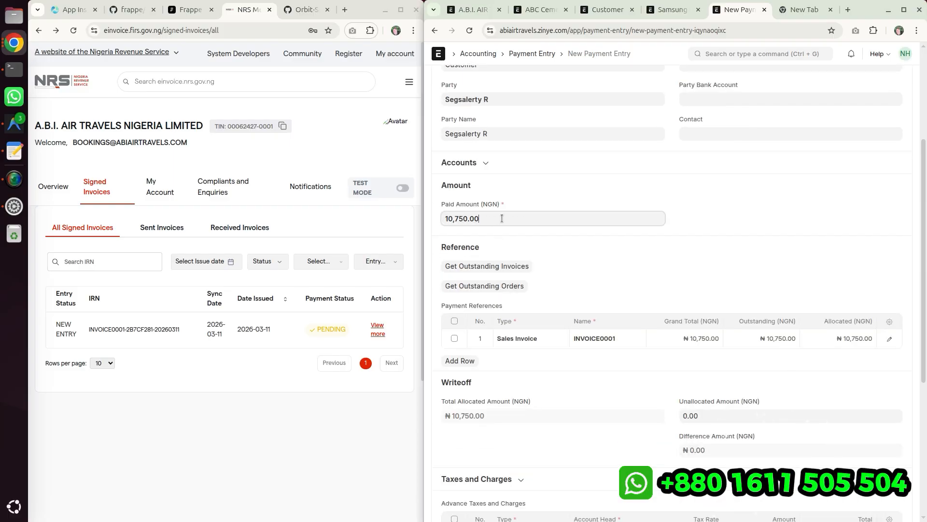
click(615, 260)
scroll(616, 259, down, 3)
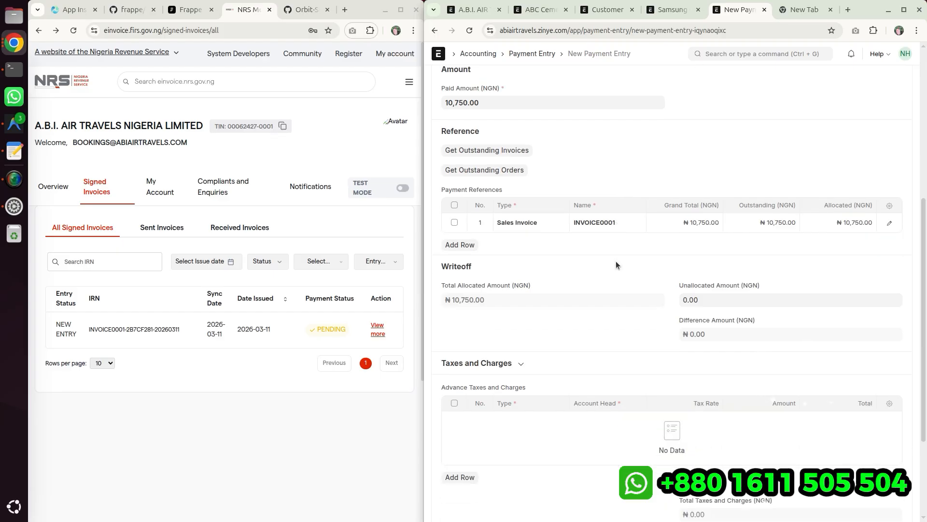
scroll(523, 245, down, 3)
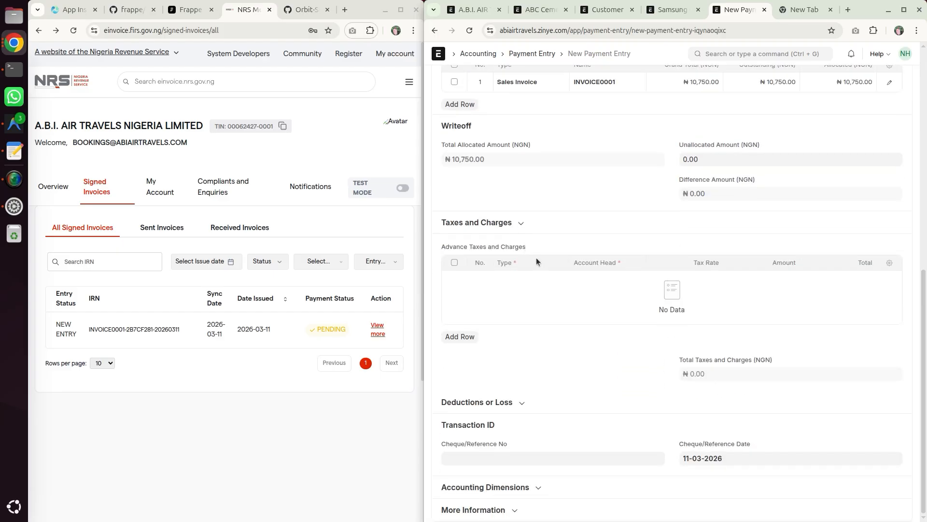
scroll(550, 259, up, 10)
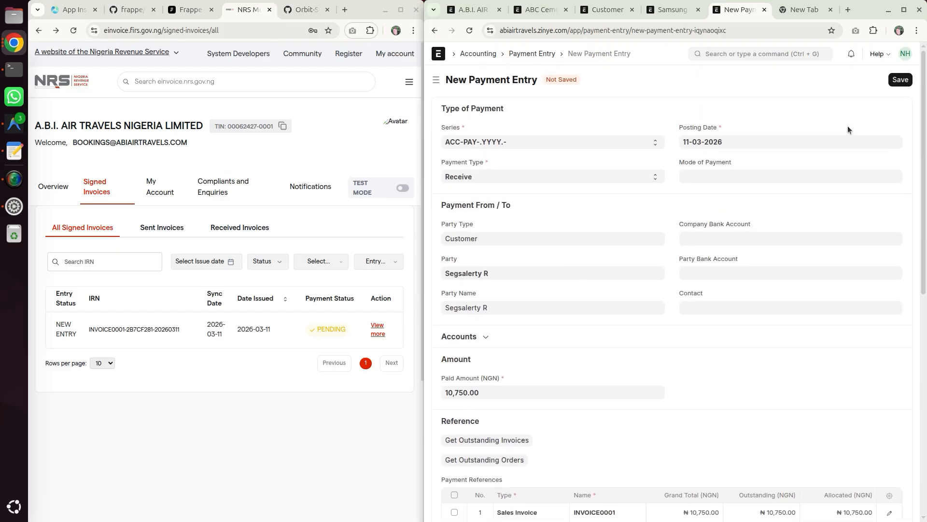
click(763, 178)
click(711, 264)
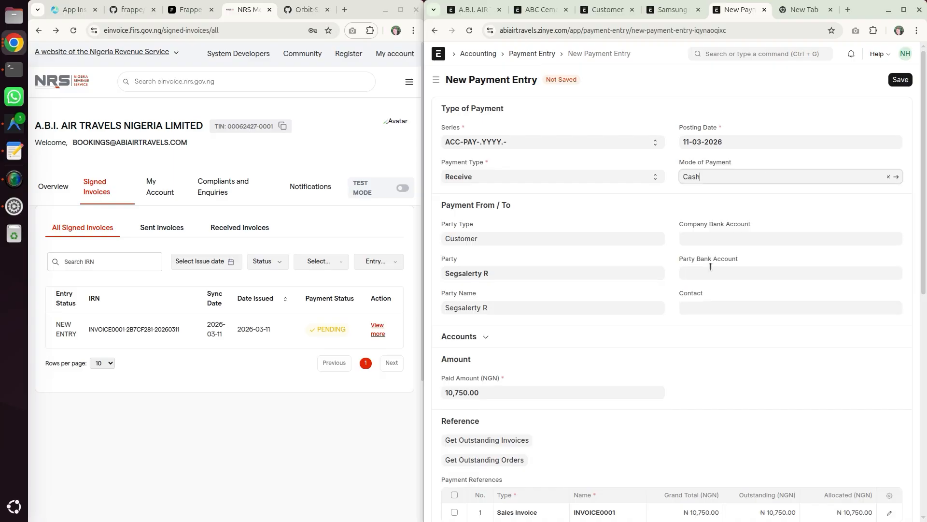
scroll(678, 228, down, 10)
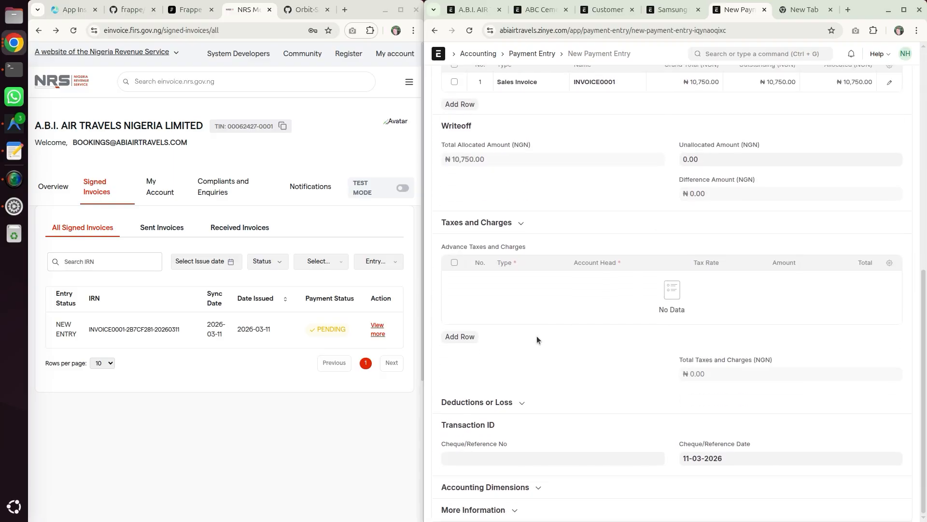
scroll(550, 321, up, 10)
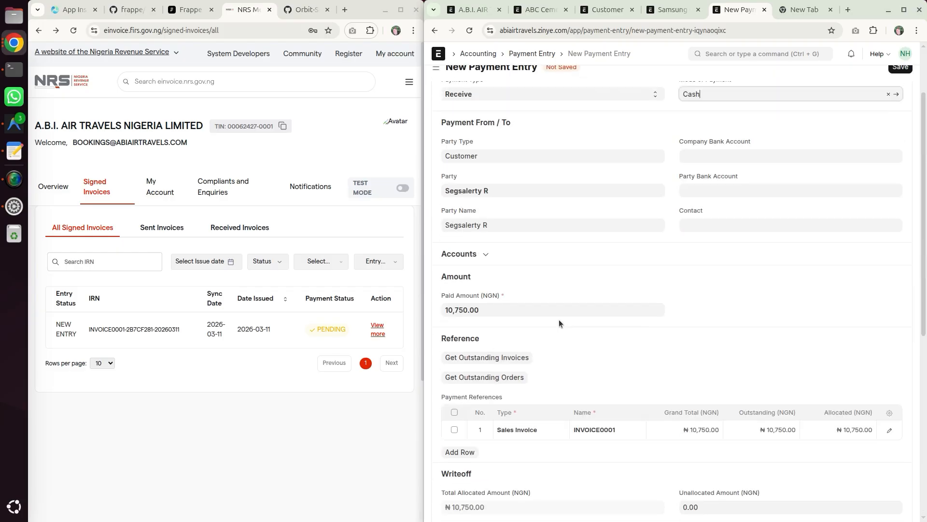
- Save and submit the payment entry, confirming the submission
click(901, 80)
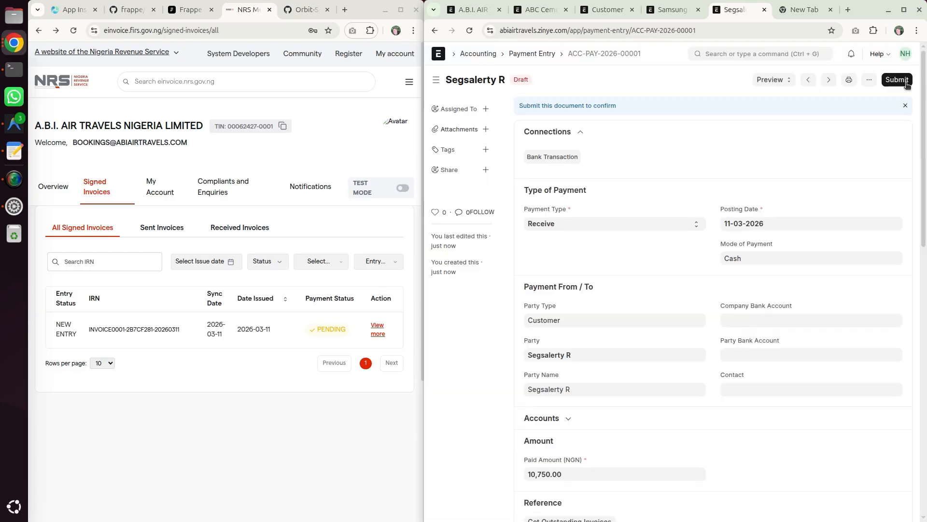
click(898, 81)
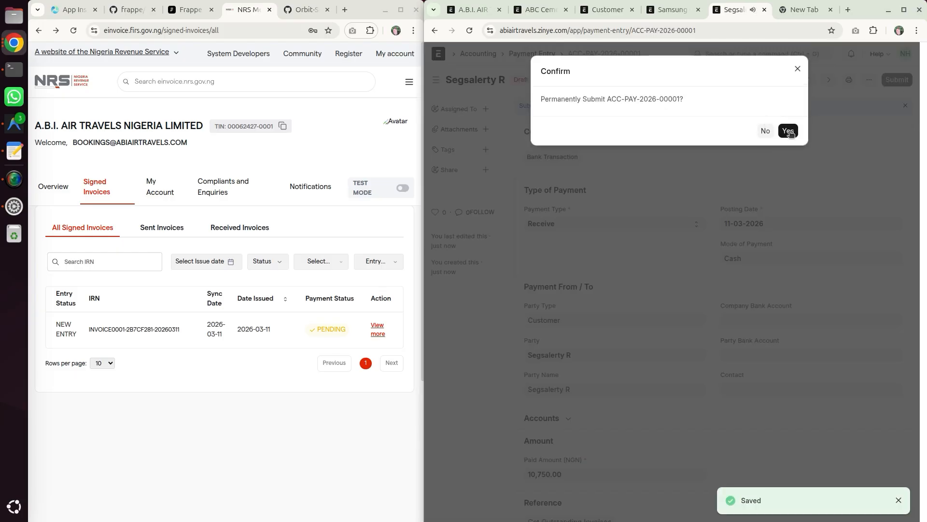
click(783, 129)
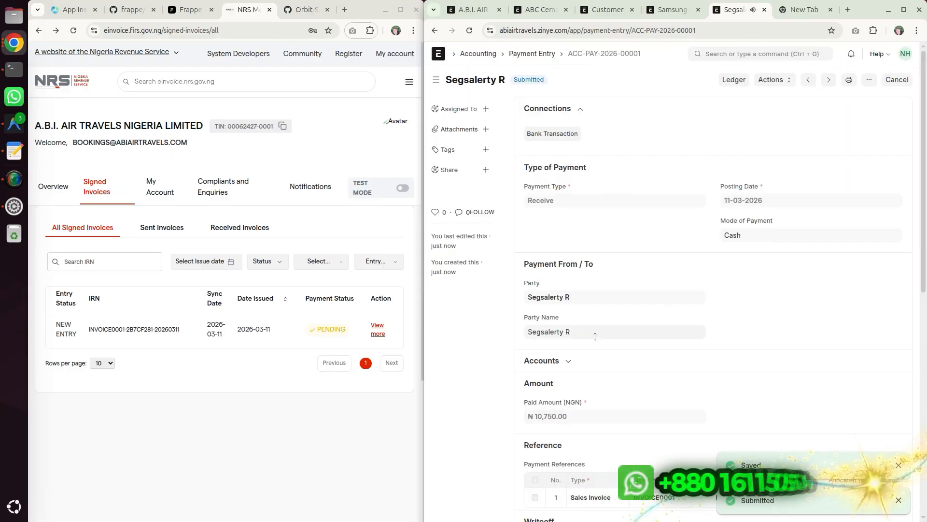
scroll(619, 339, down, 5)
scroll(618, 339, up, 5)
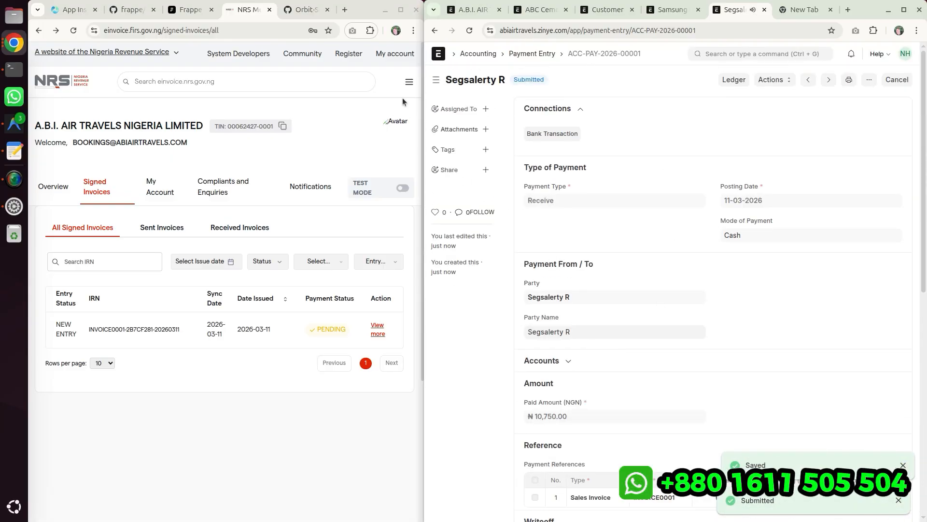
- Reload the sales invoice and the NRS signed invoices list to check the payment status, then open the invoice details
click(435, 32)
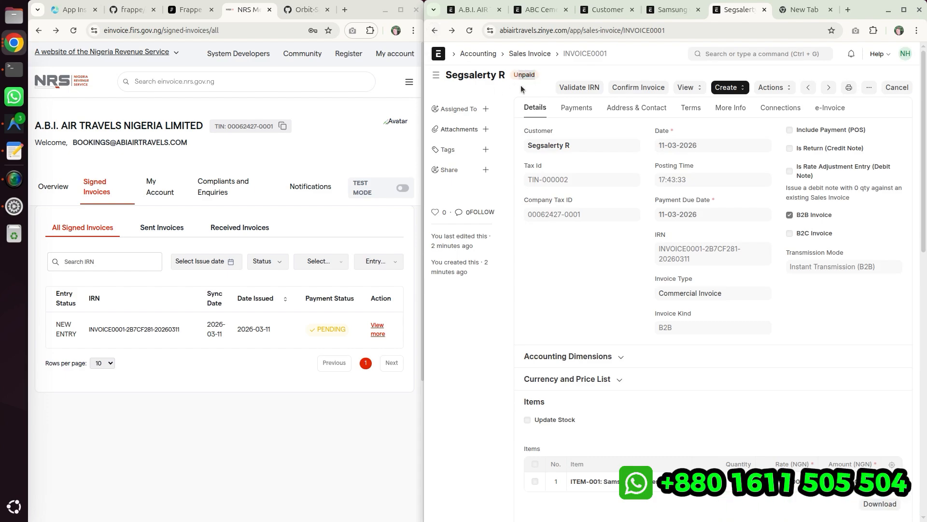
click(472, 31)
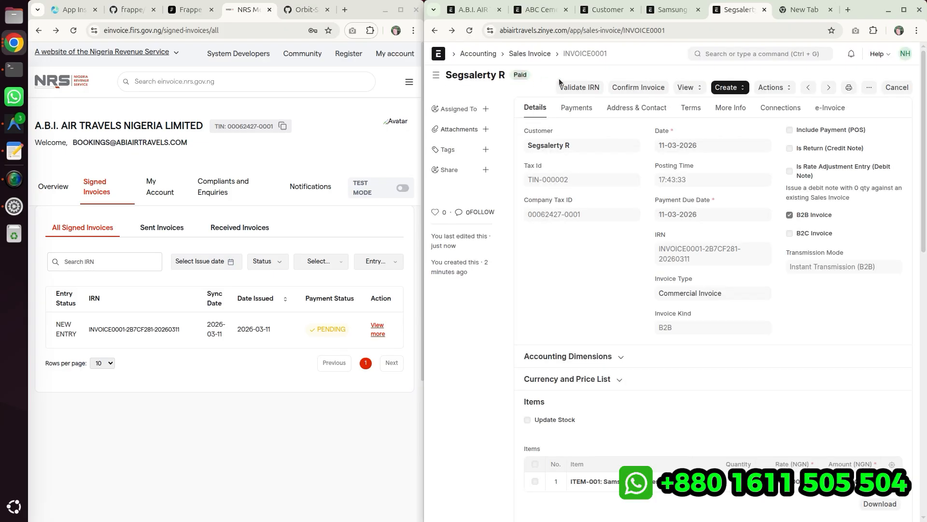
double_click(316, 329)
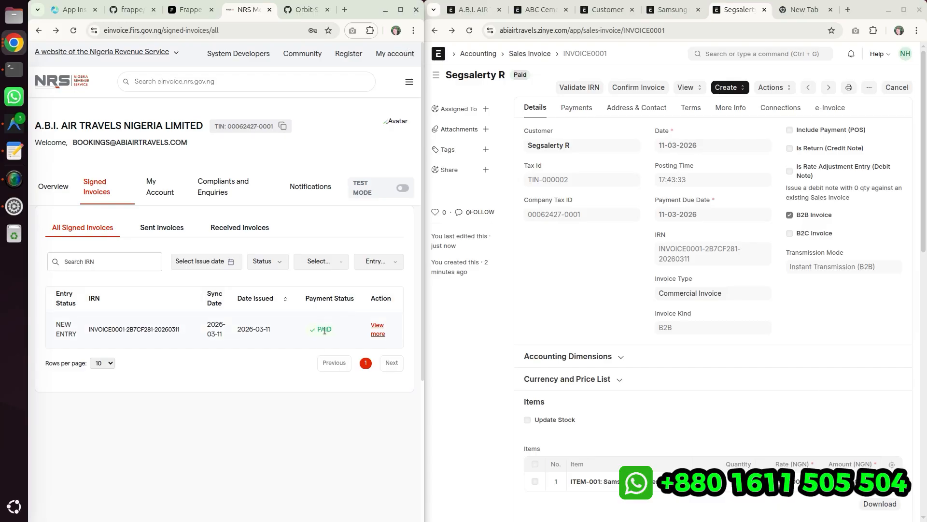
drag(318, 329, 326, 330)
click(330, 330)
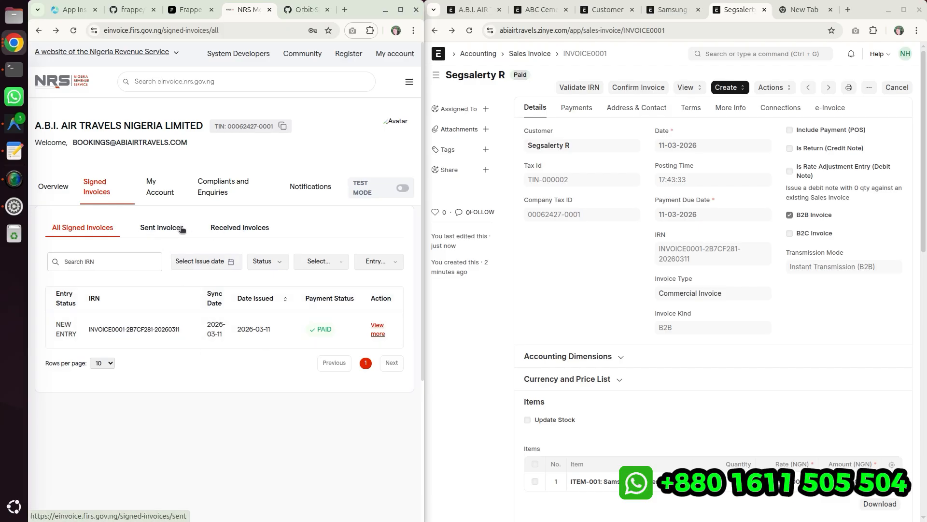
scroll(214, 316, down, 3)
scroll(215, 316, up, 3)
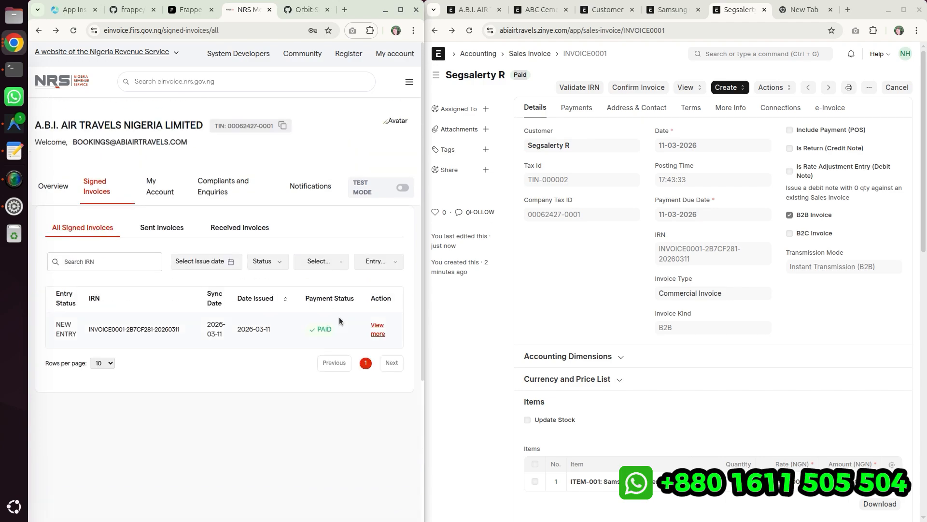
click(377, 333)
scroll(215, 275, down, 2)
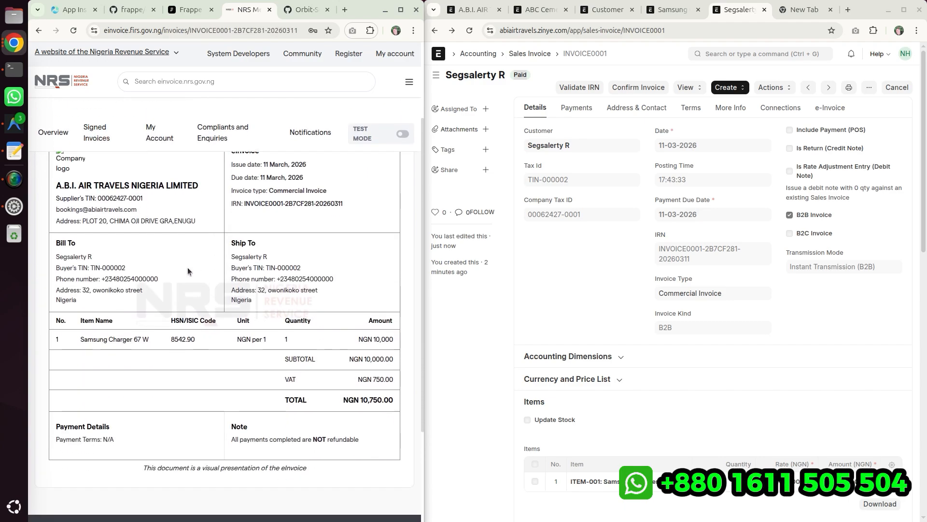
scroll(261, 203, up, 2)
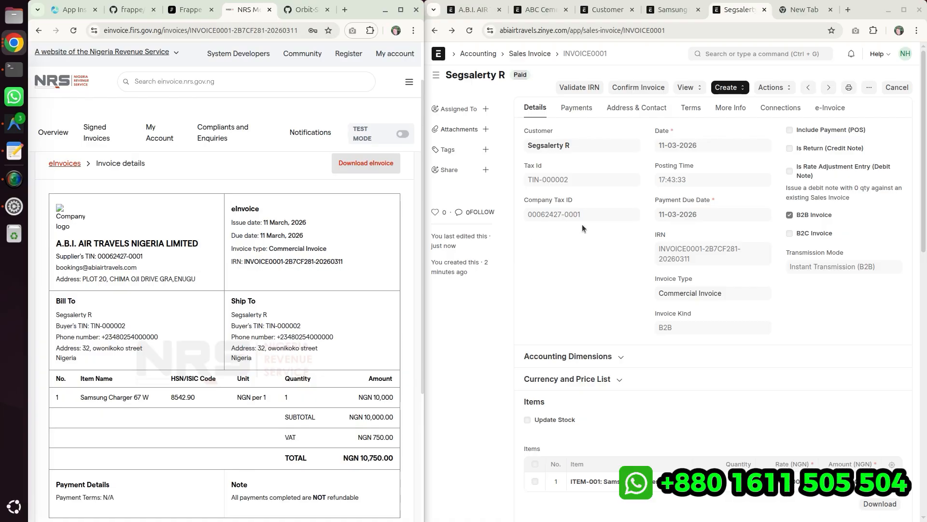
- Copy the sales invoice's IRN and search for it on the NRS invoice details page
drag(658, 249, 696, 262)
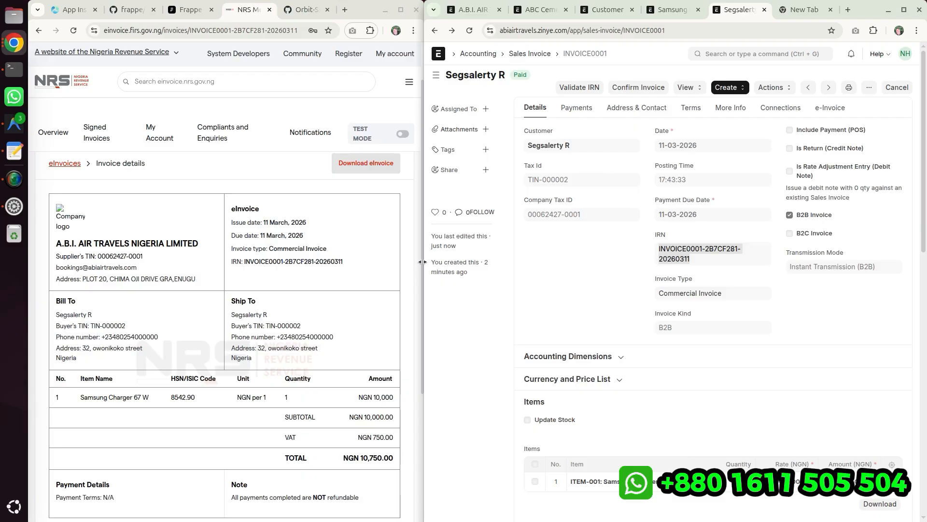
drag(421, 262, 386, 264)
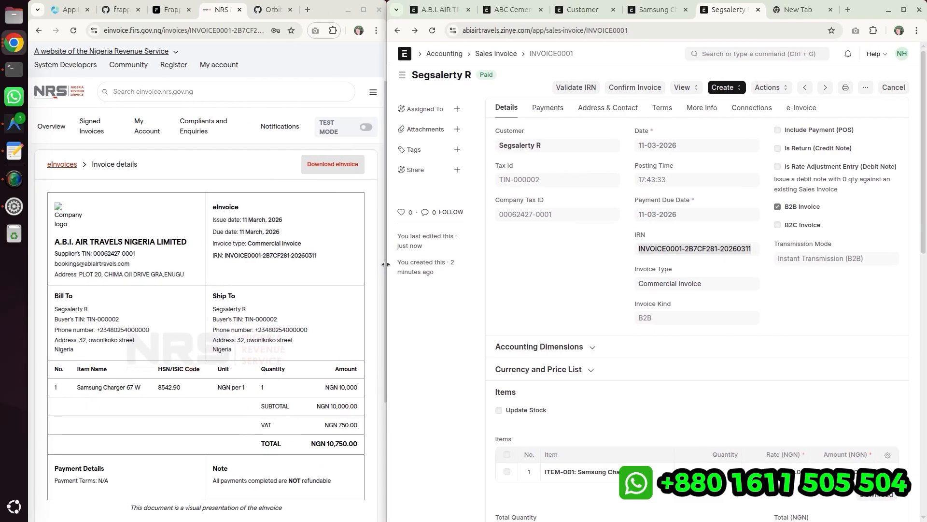
click(224, 256)
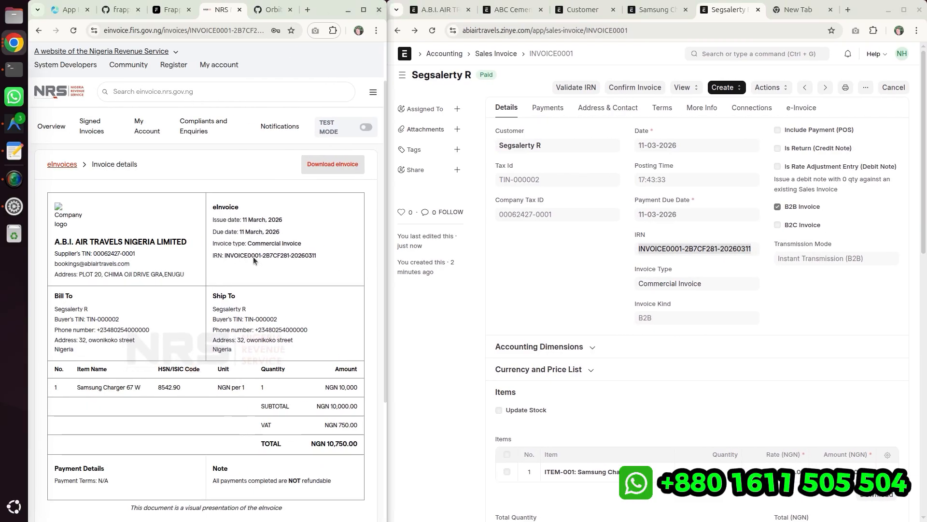
double_click(698, 249)
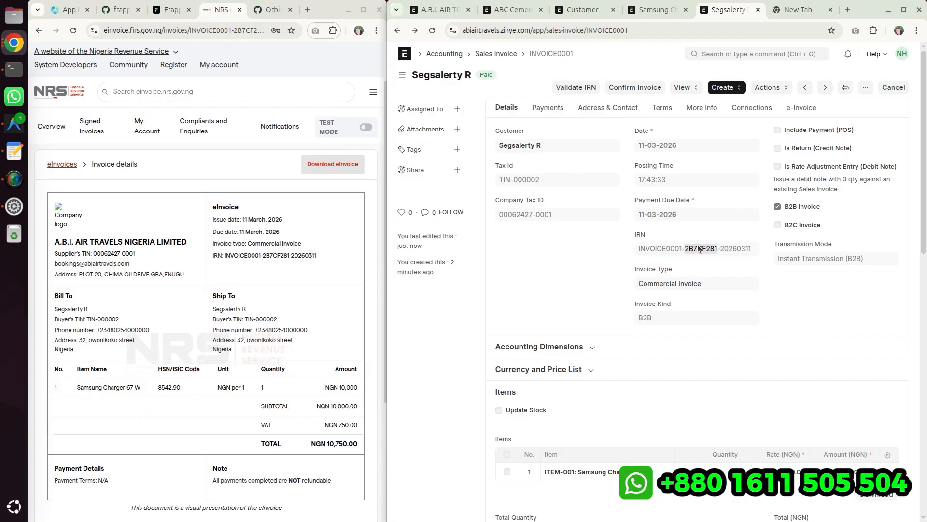
drag(753, 250, 640, 251)
key(ctrl+c)
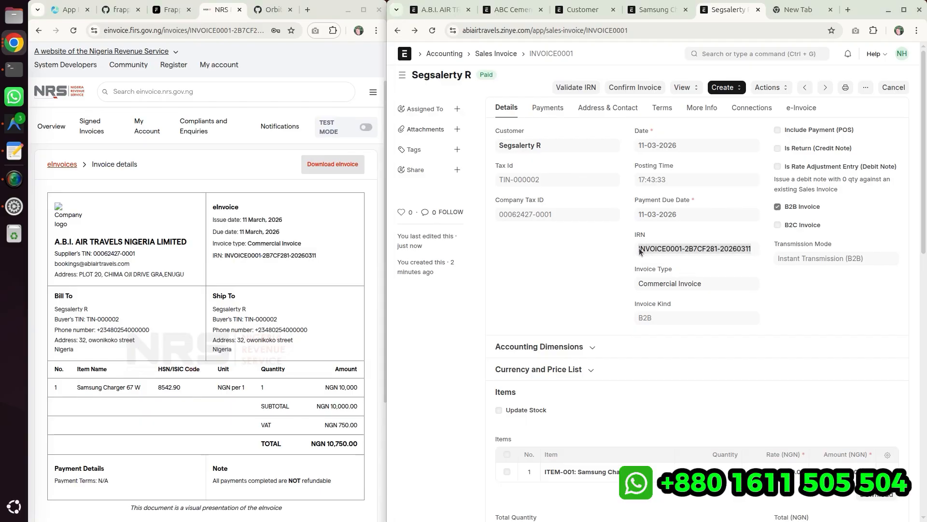
click(321, 200)
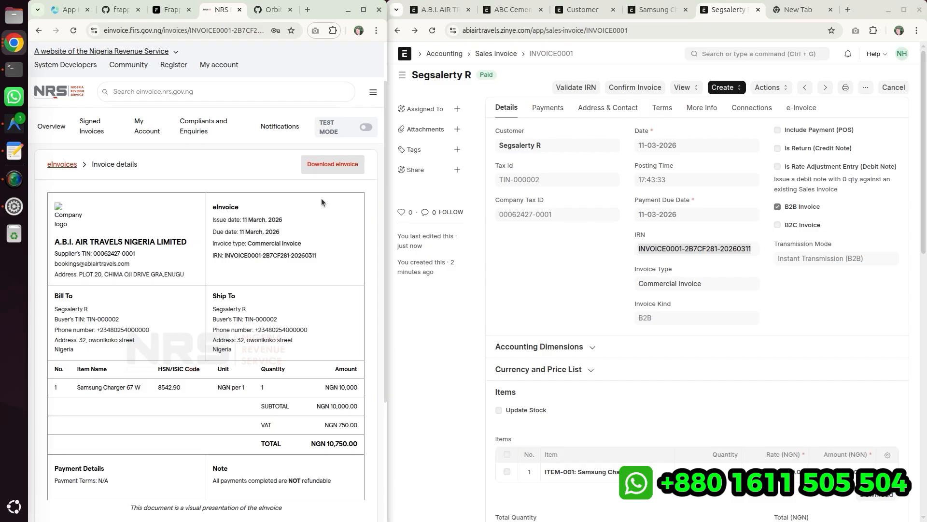
key(ctrl+f)
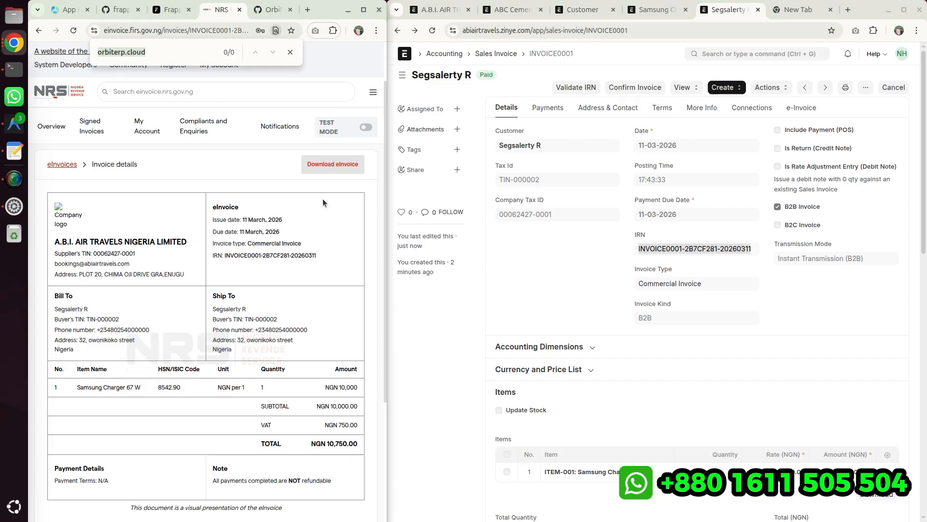
key(ctrl+v)
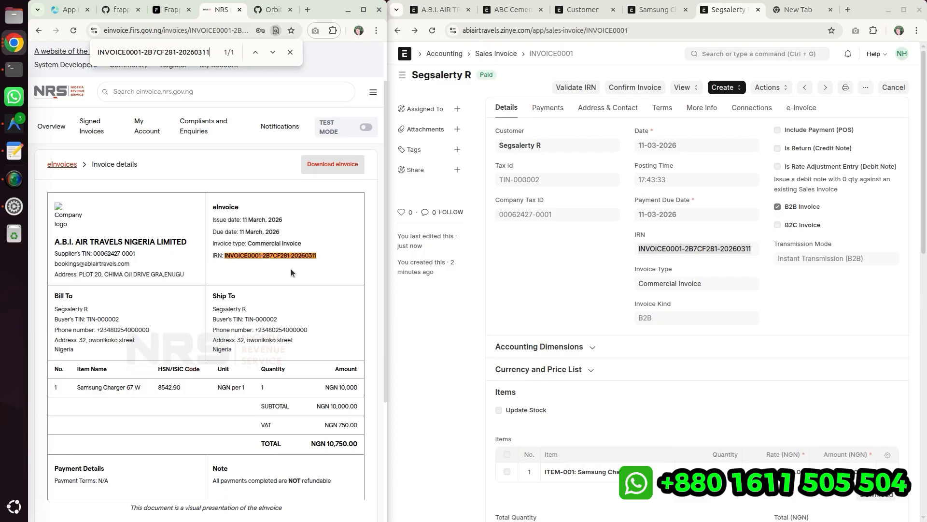
click(290, 52)
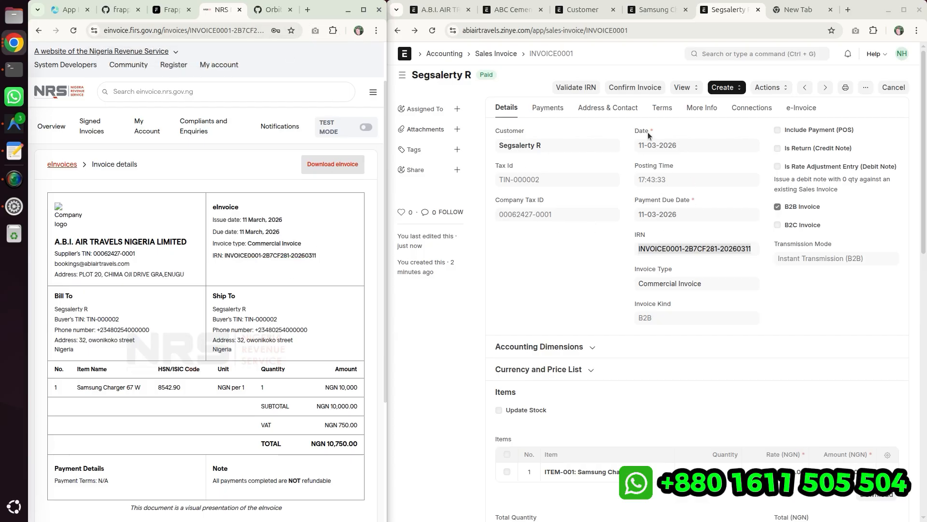
drag(624, 150, 682, 234)
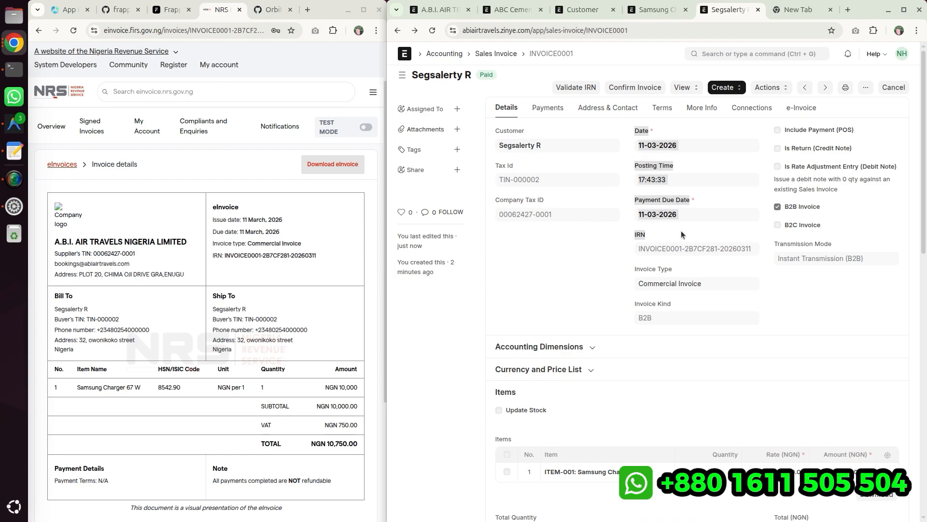
click(550, 258)
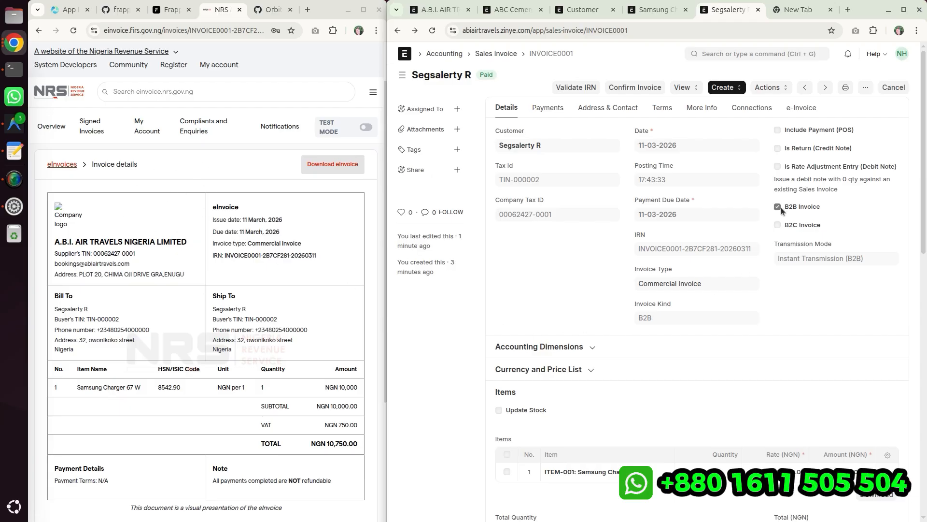
drag(781, 211, 841, 213)
drag(783, 232, 814, 230)
- Start a new sales invoice for the b2c customer as a B2C invoice
click(495, 53)
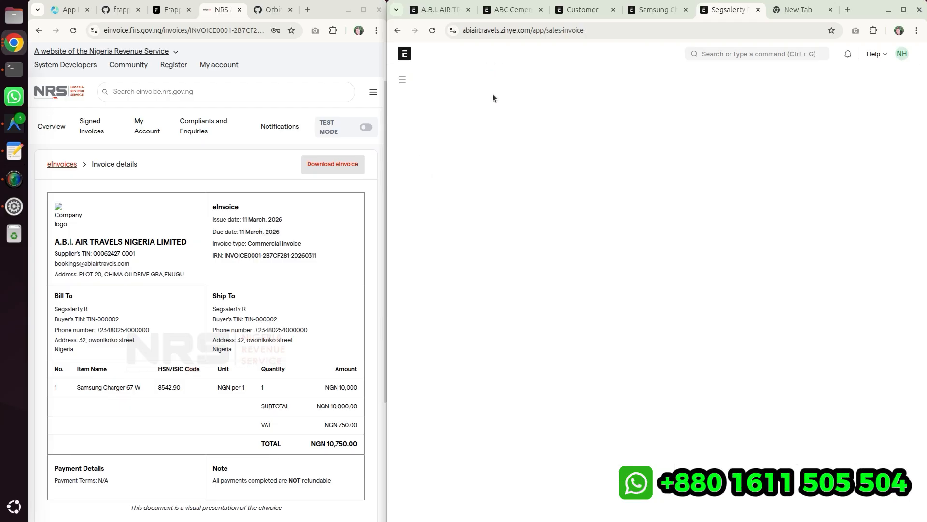
click(865, 80)
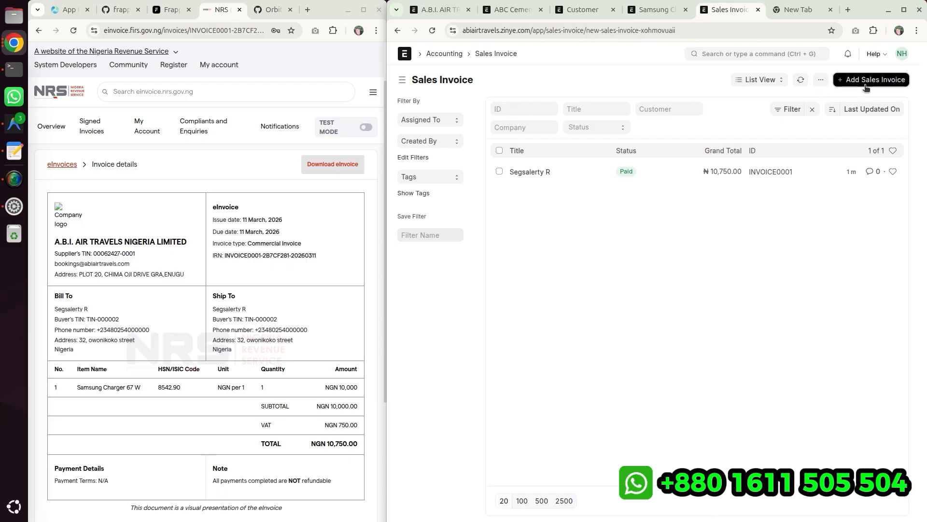
click(420, 182)
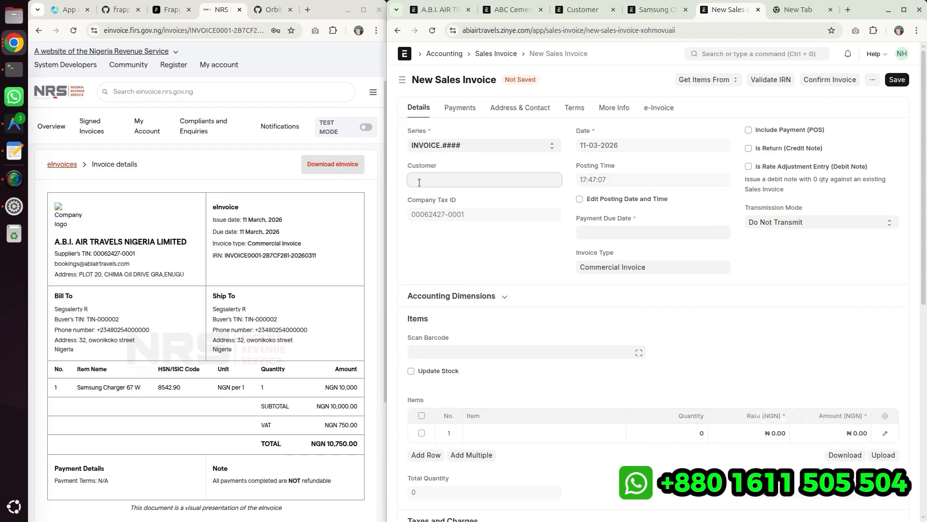
click(465, 274)
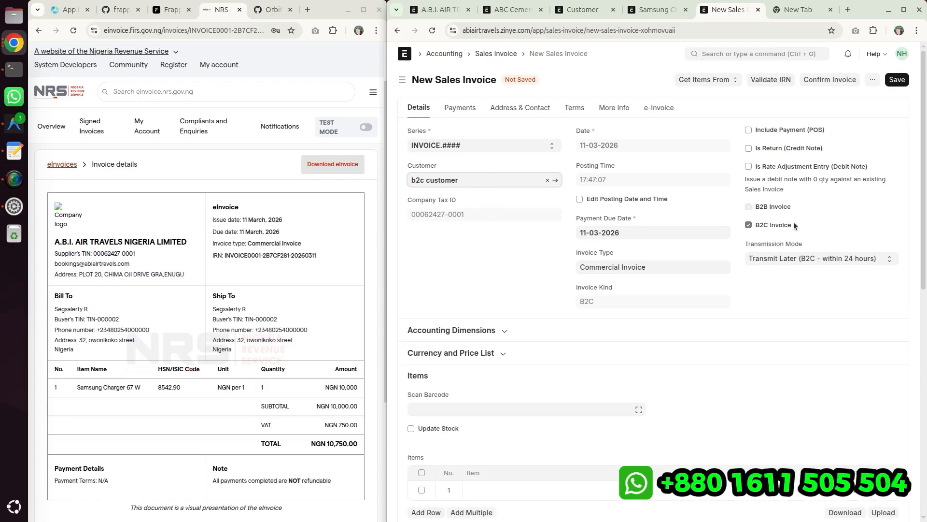
click(761, 226)
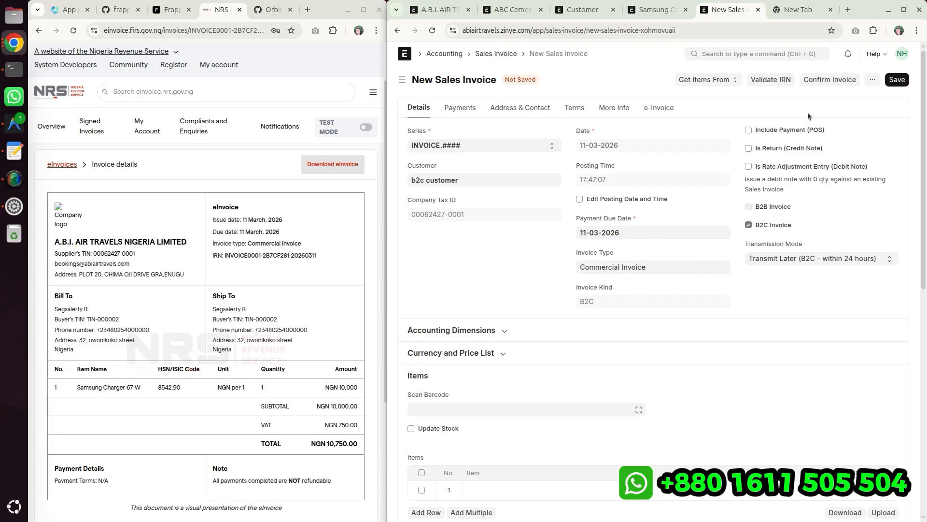
- Add ITEM-001 as the line item of the B2C sales invoice and save it
click(897, 81)
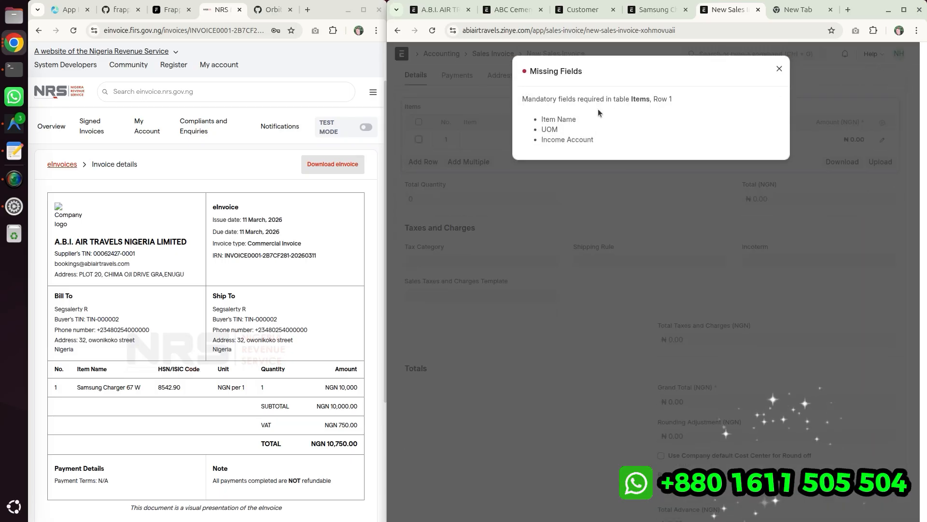
click(779, 69)
click(467, 141)
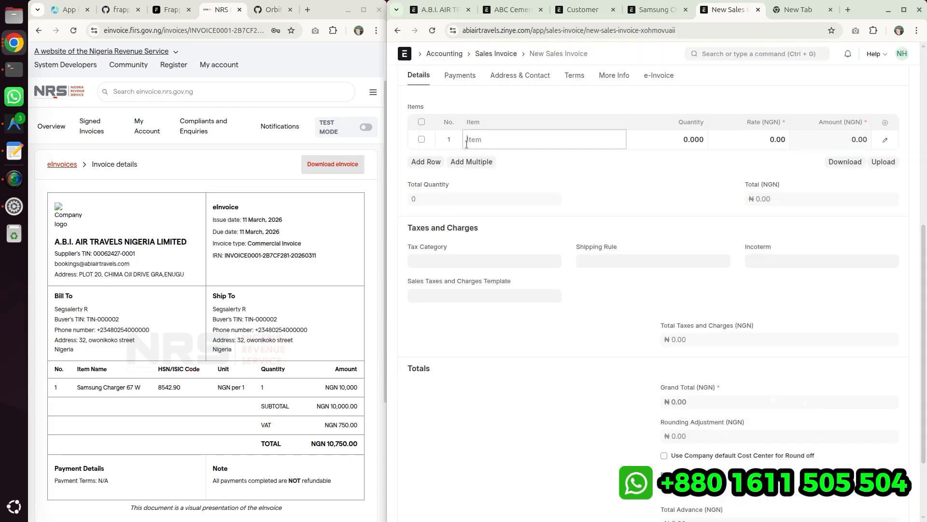
click(482, 162)
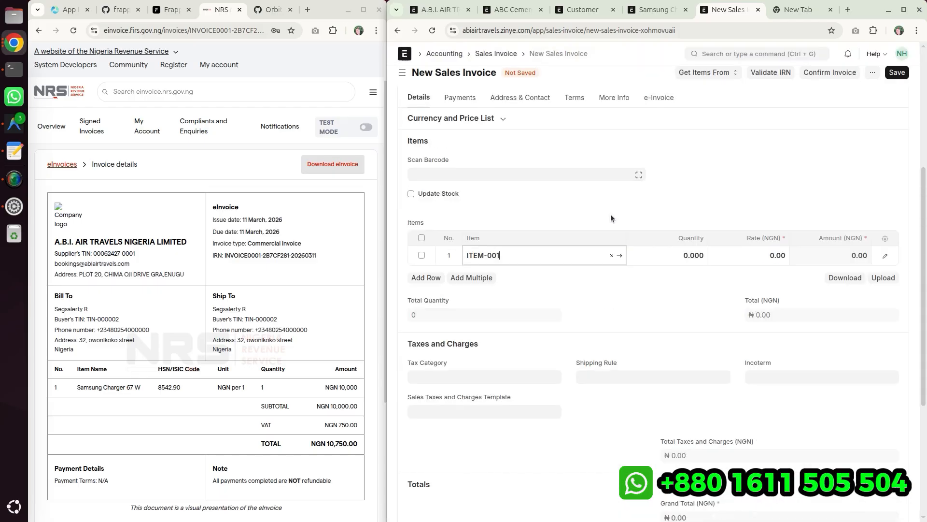
click(897, 81)
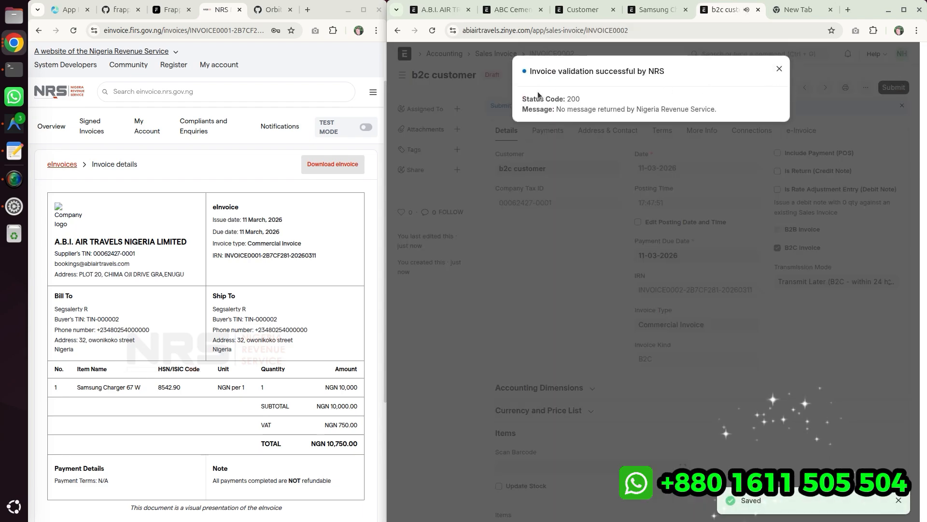
- Submit the B2C sales invoice, confirming the permanent submission
drag(534, 71, 724, 110)
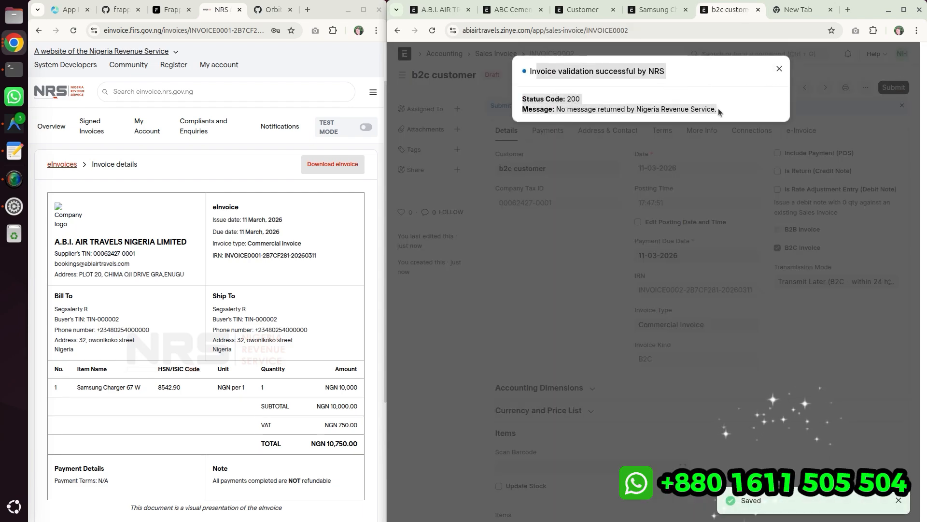
click(725, 110)
click(779, 69)
click(893, 87)
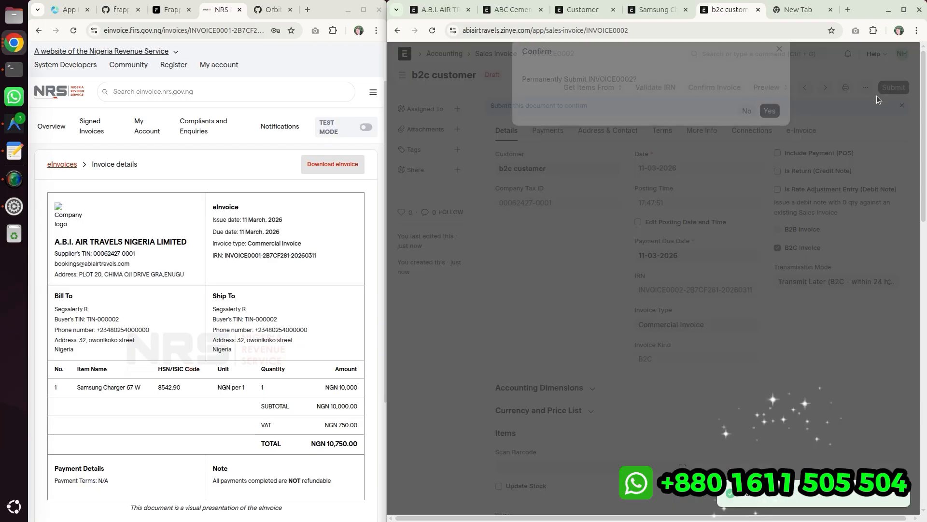
click(771, 131)
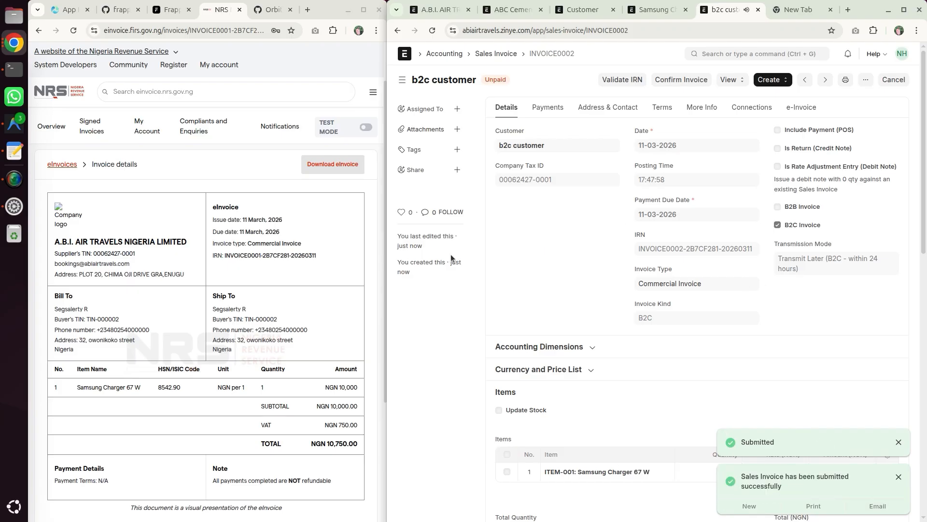
- Review the NRS signed invoices list alongside the submitted B2C invoice's IRN and invoice type, then return to the sales invoice list
click(62, 164)
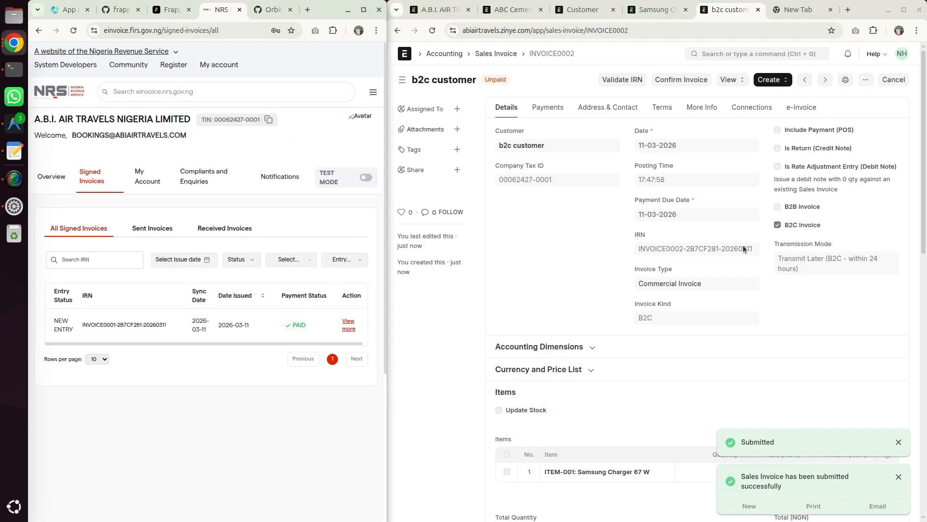
drag(786, 229, 820, 230)
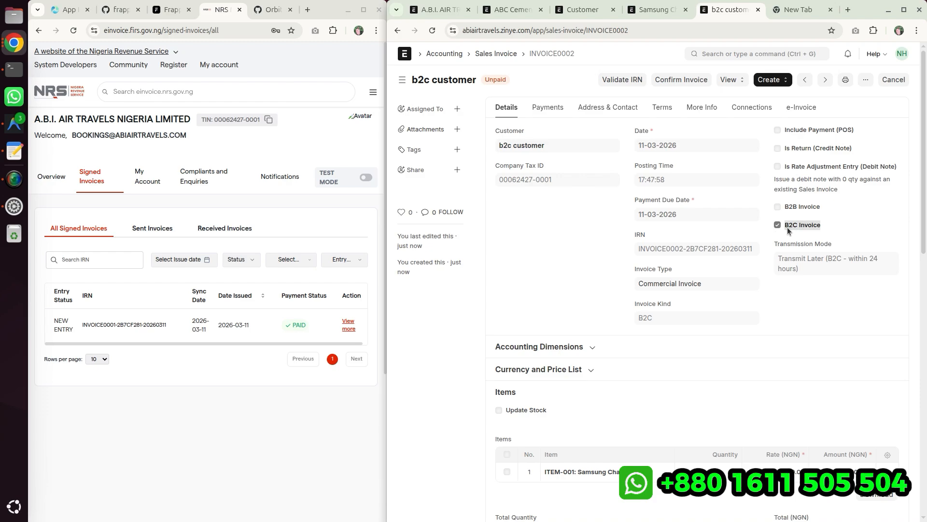
click(210, 418)
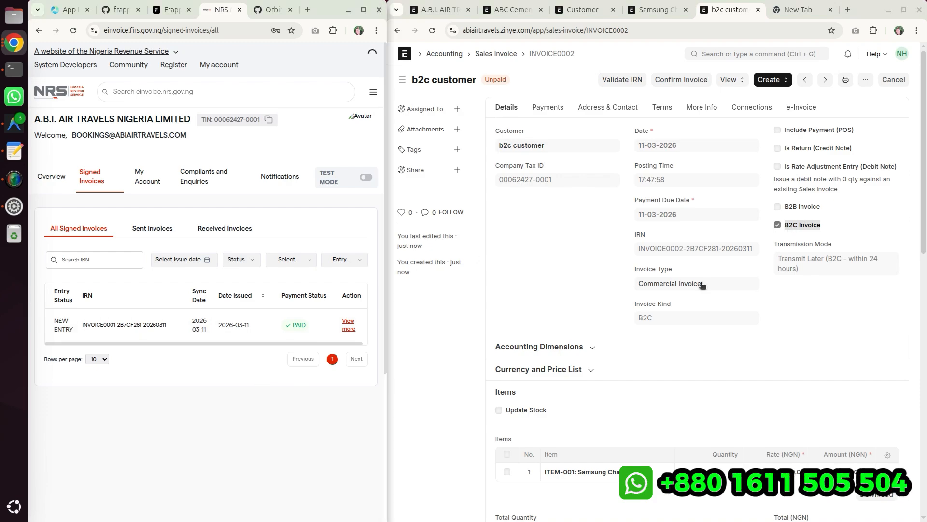
click(776, 311)
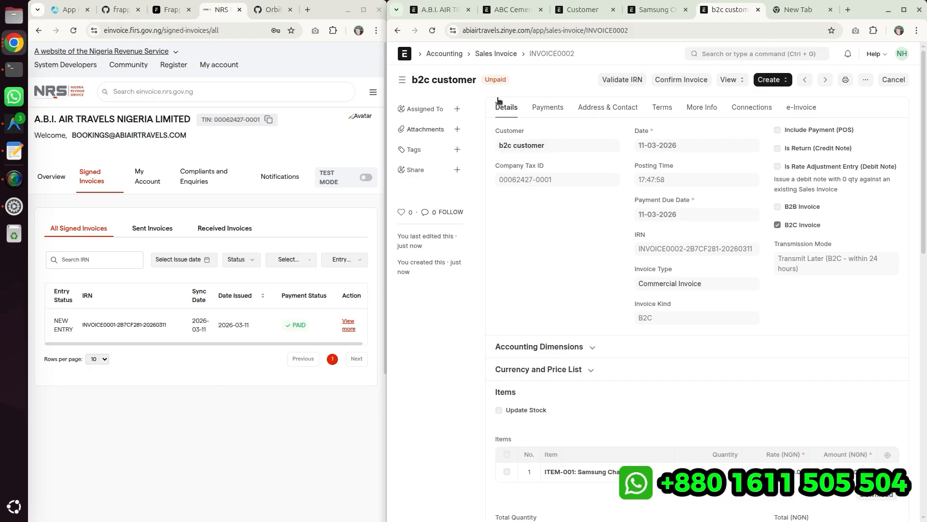
click(496, 54)
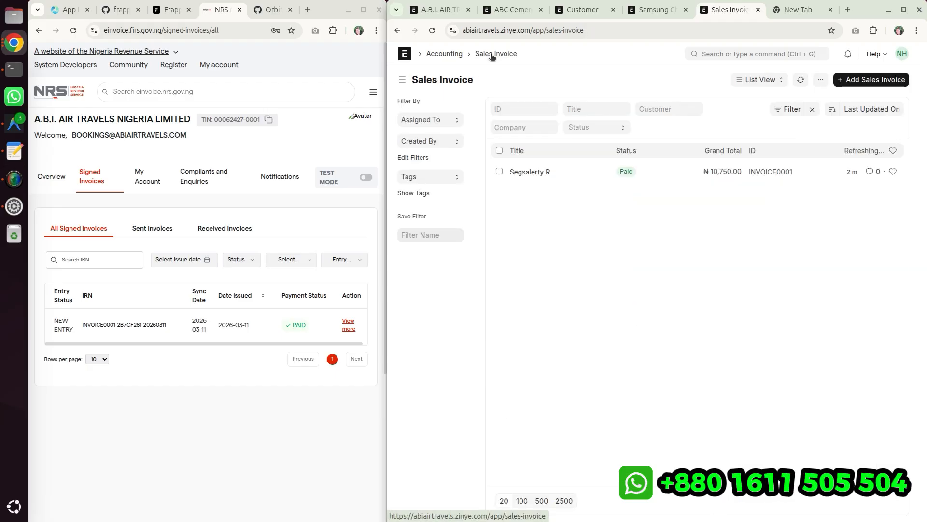
- Create a customer named "Regular Customer (Not Send to NRS)" of type Company through the full form and save it
click(588, 10)
click(853, 81)
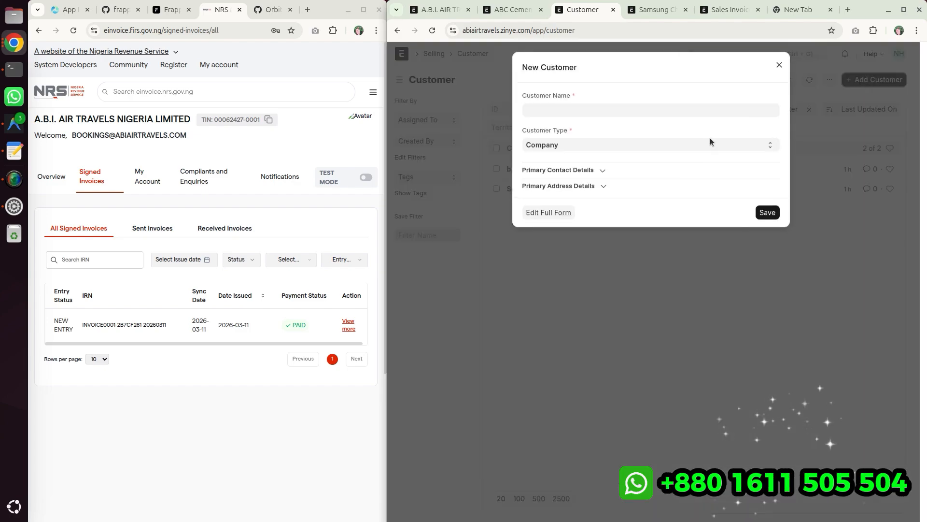
click(541, 220)
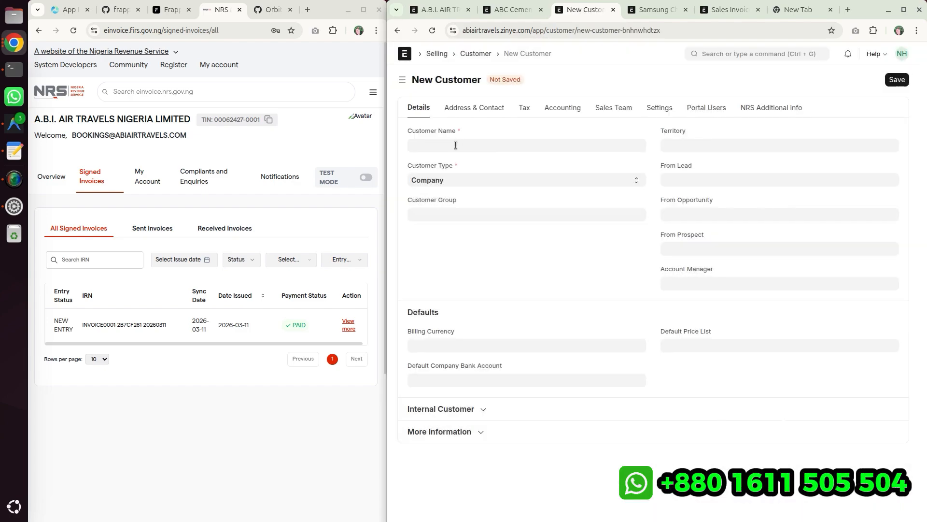
click(456, 145)
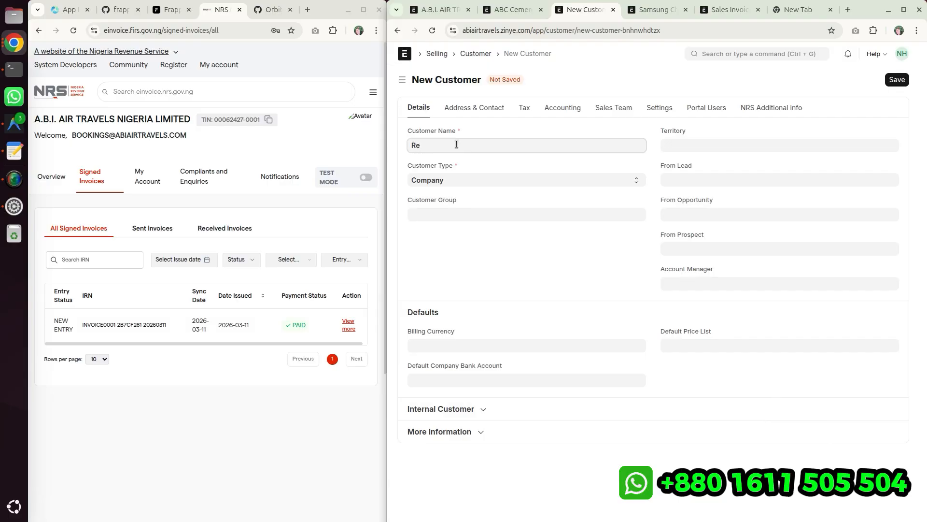
text(Regular Customer ()
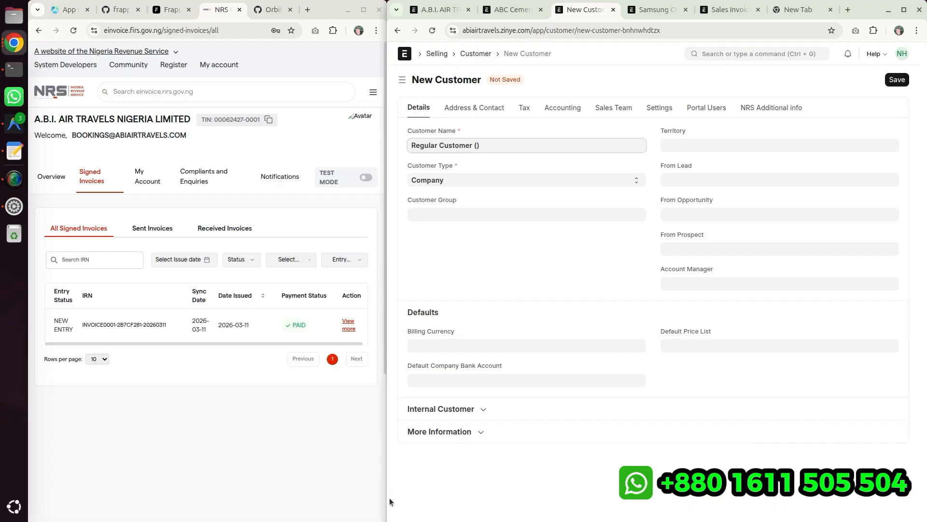
text(Not Send to NRS)
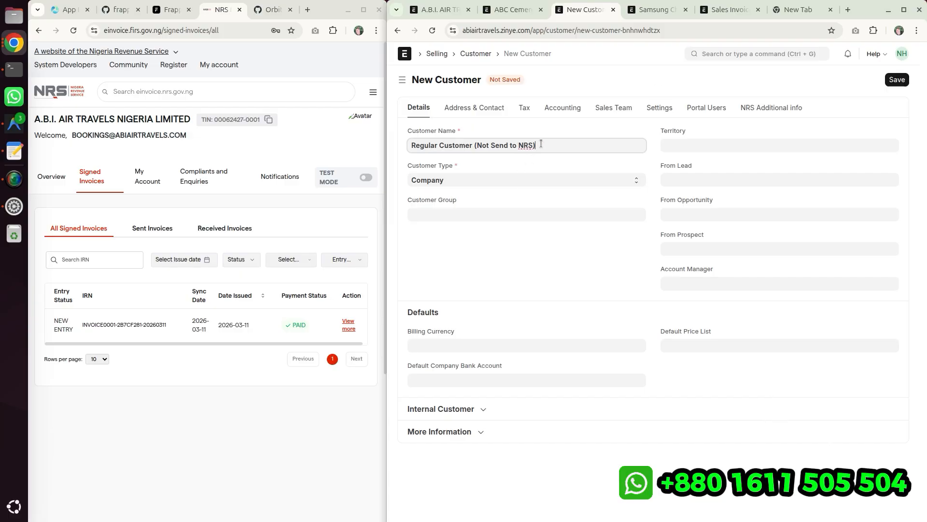
drag(540, 144, 474, 147)
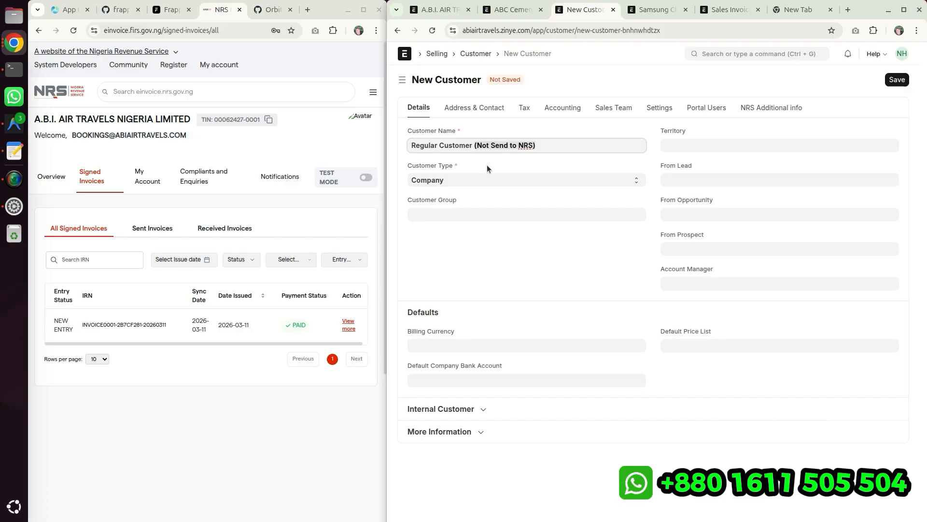
click(487, 166)
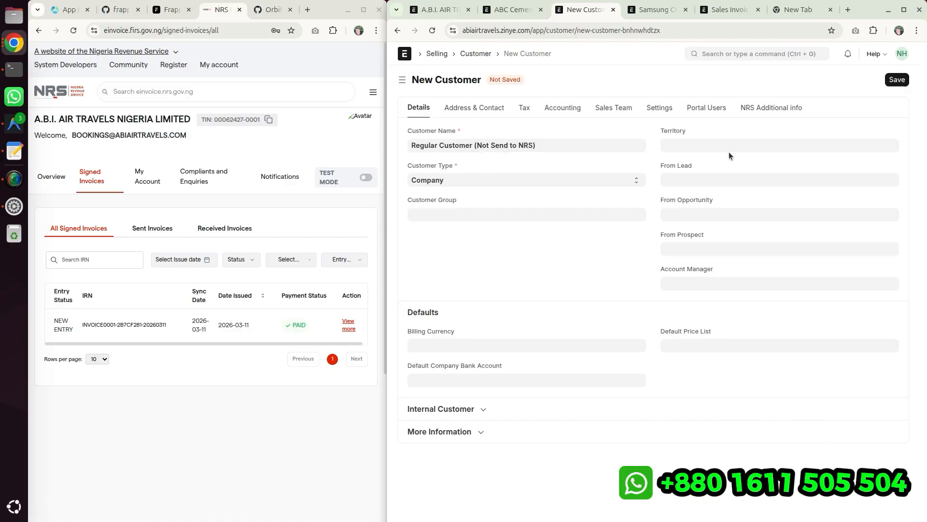
click(899, 80)
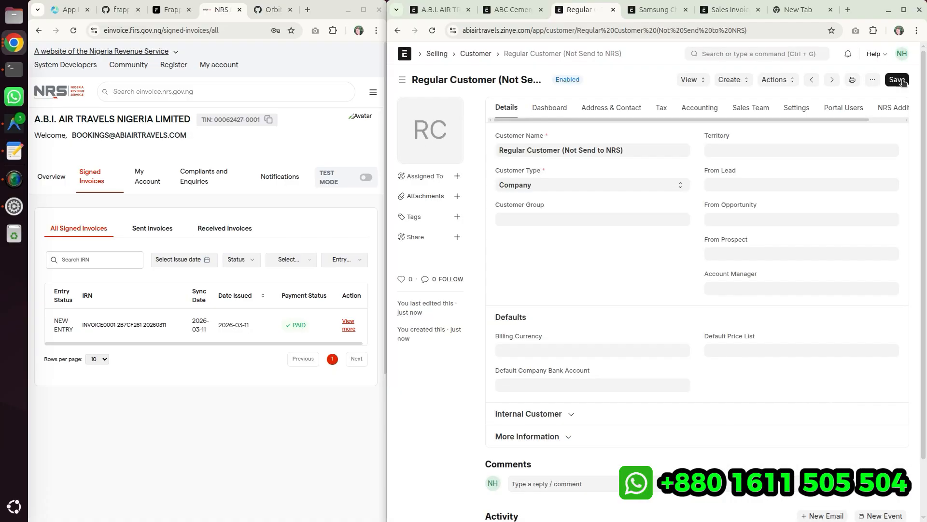
- Review the new customer's NRS Additional info and dashboard sections
click(891, 107)
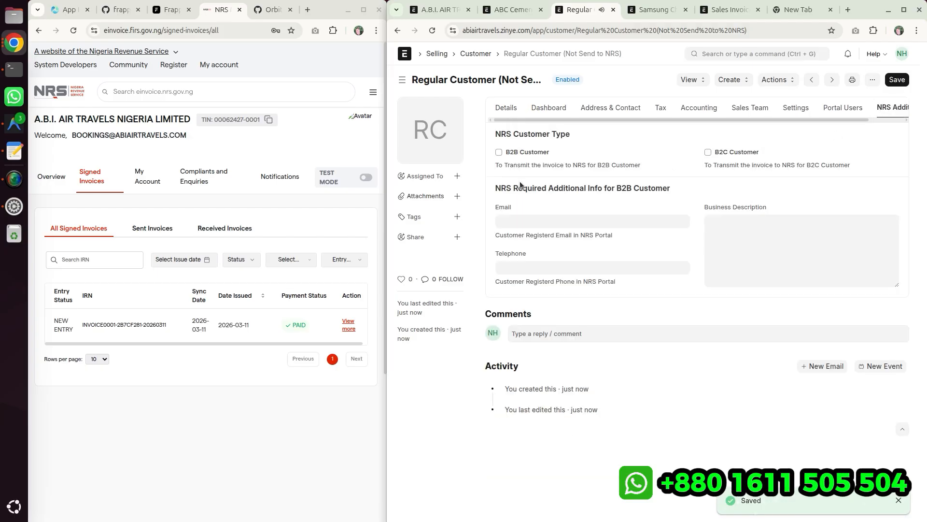
drag(560, 120, 697, 118)
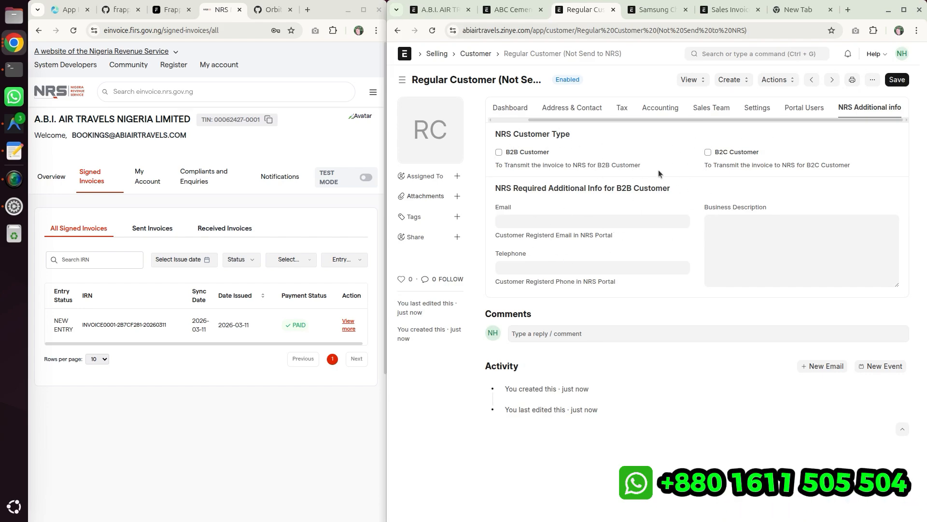
click(500, 108)
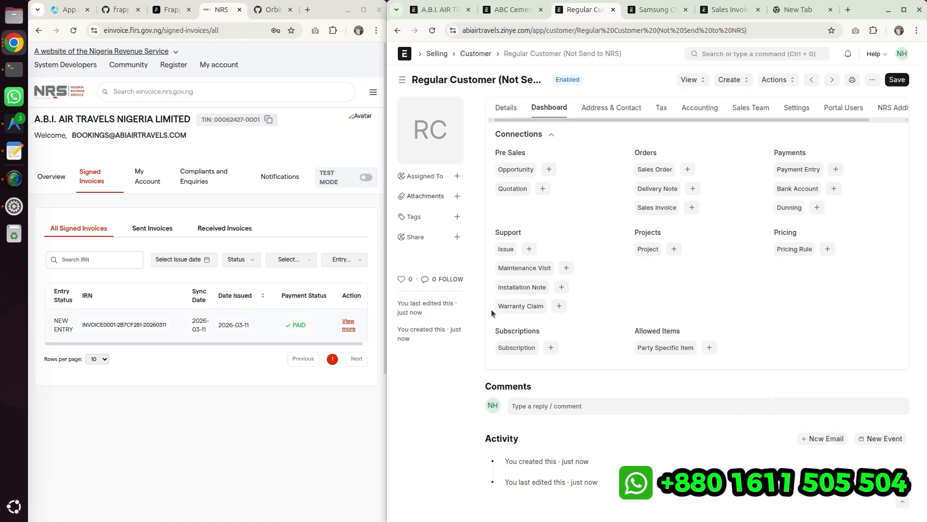
- Start a new sales invoice for Regular Customer (Not Send to NRS)
click(727, 9)
click(851, 78)
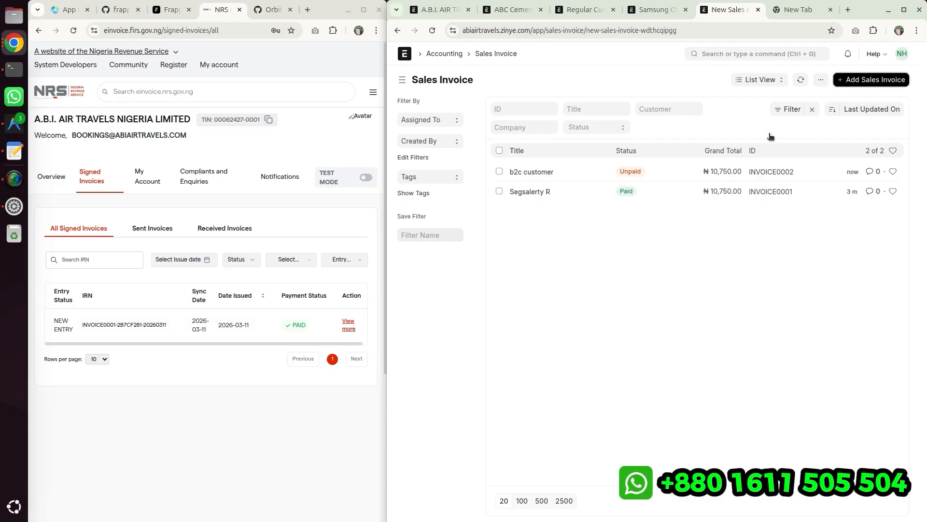
click(459, 179)
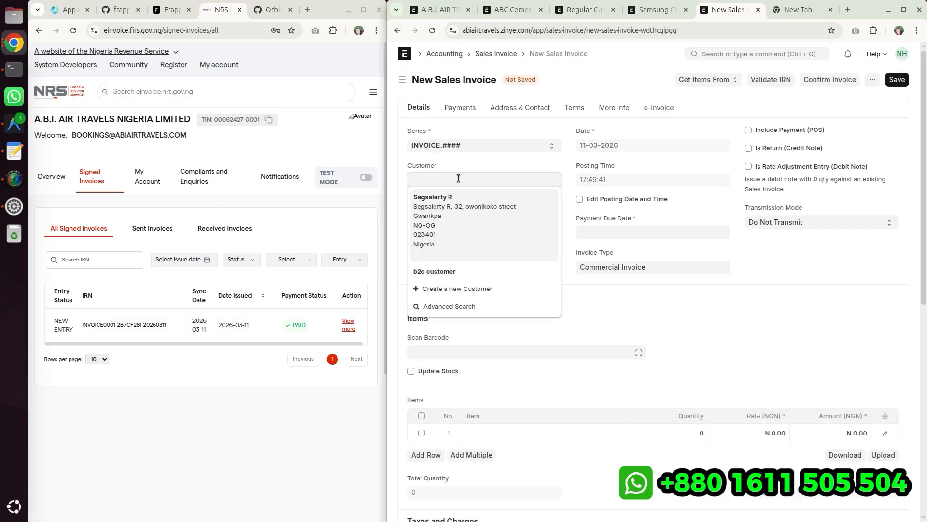
click(447, 195)
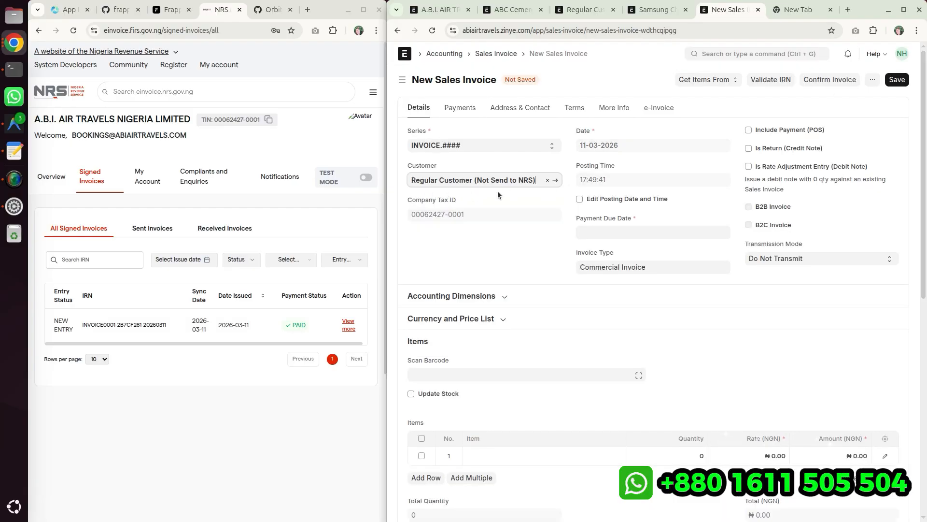
click(748, 207)
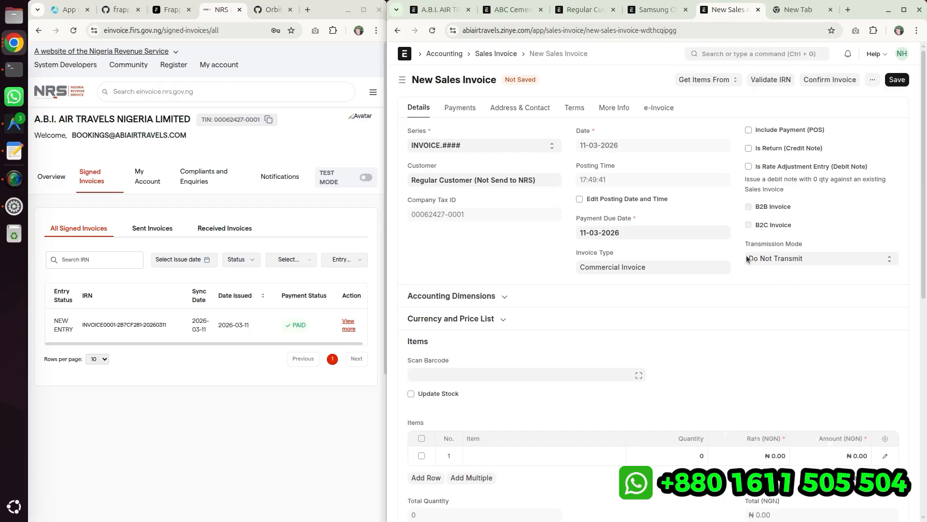
drag(746, 244, 798, 246)
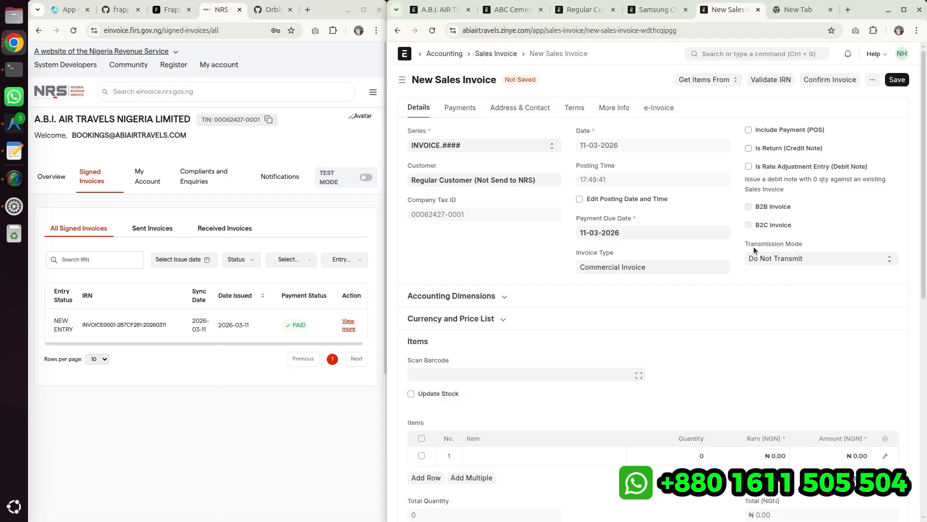
- Add ITEM-001 as the invoice's line item and save the sales invoice
scroll(727, 285, down, 3)
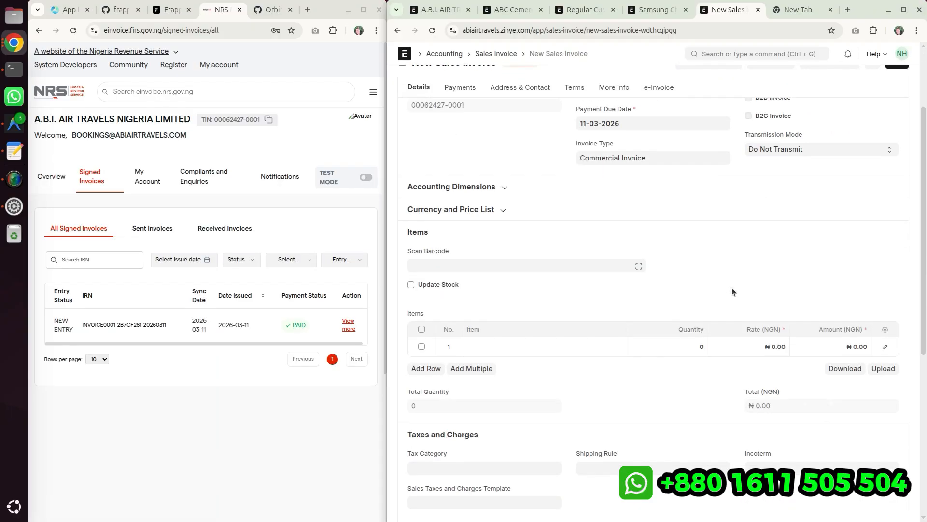
click(486, 341)
click(490, 366)
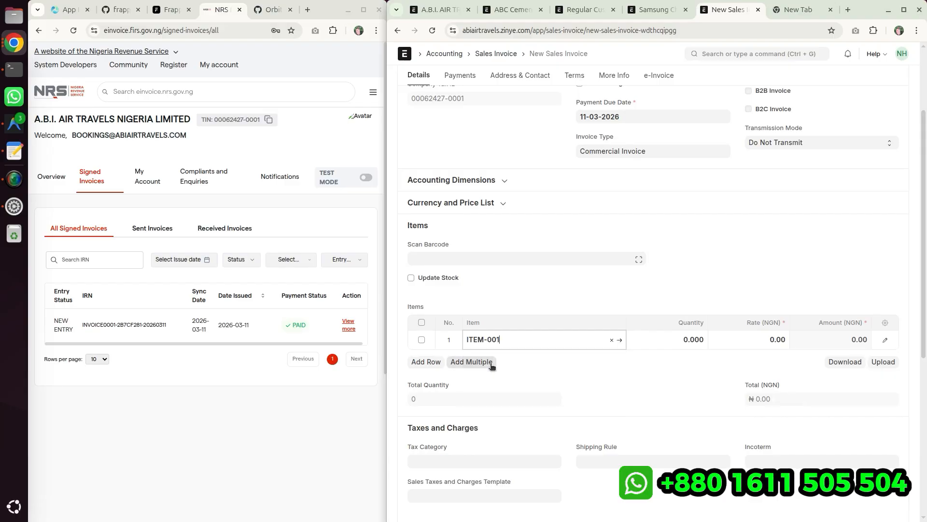
scroll(805, 358, up, 3)
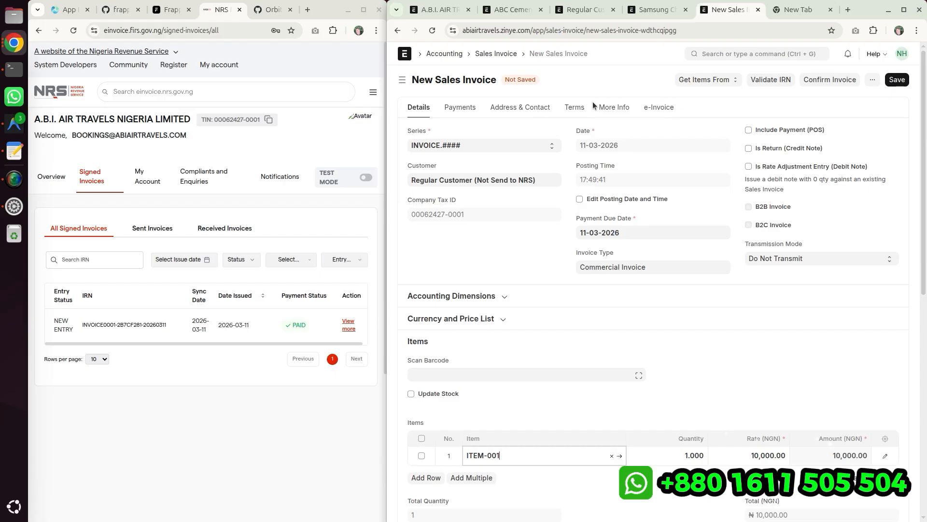
click(902, 83)
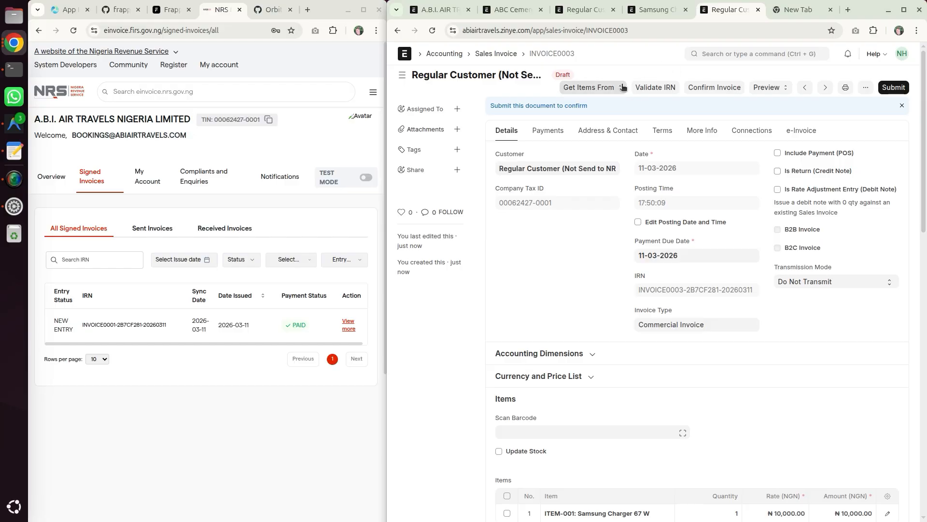
- Examine the saved invoice's B2B and B2C invoice flags and transmission mode
drag(785, 230, 821, 230)
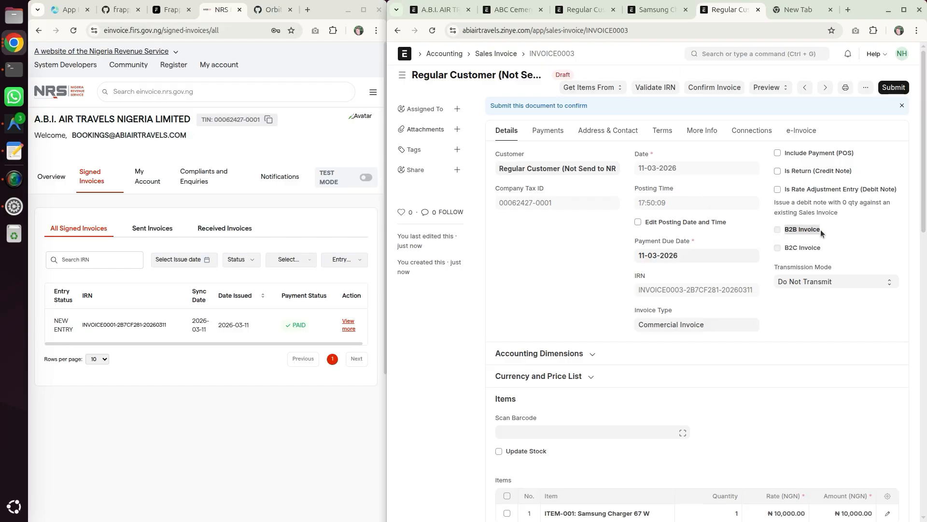
click(786, 251)
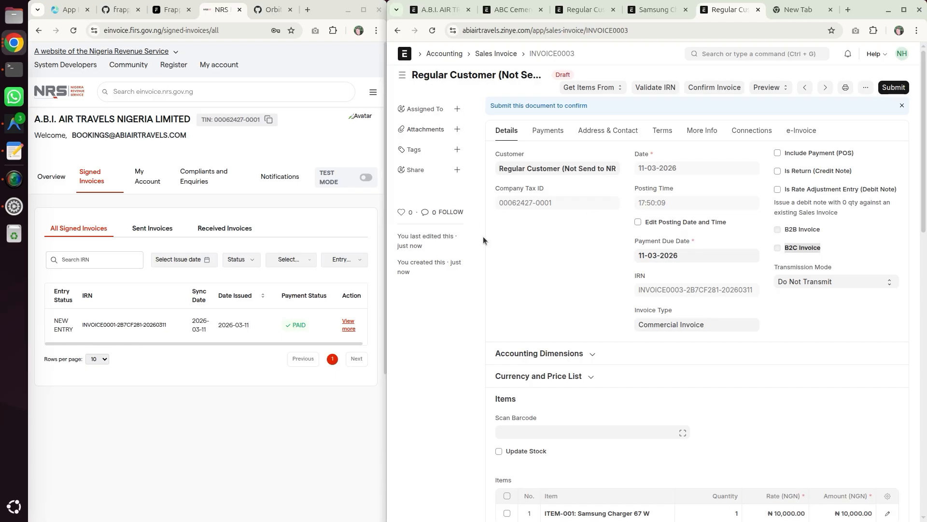
click(511, 88)
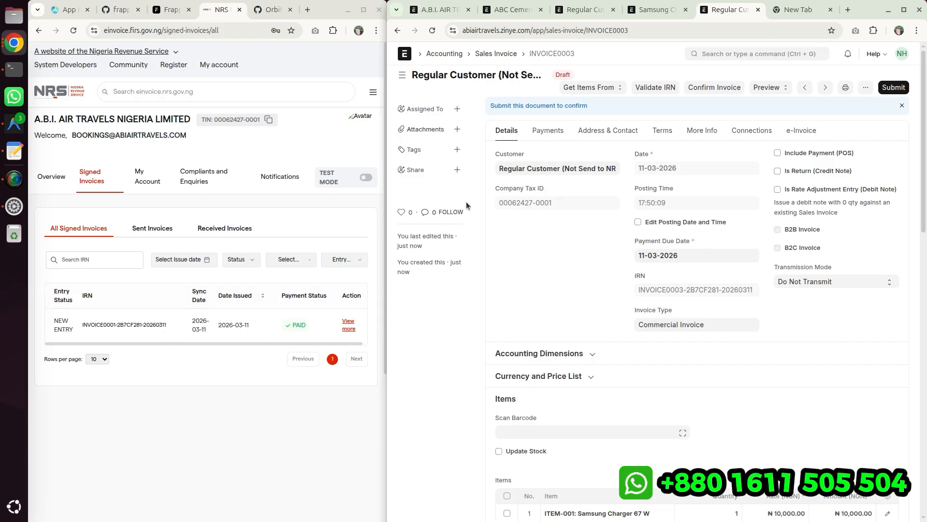
- Compare the B2B Invoice, B2C Invoice and transmission mode settings across the three existing sales invoices
click(495, 54)
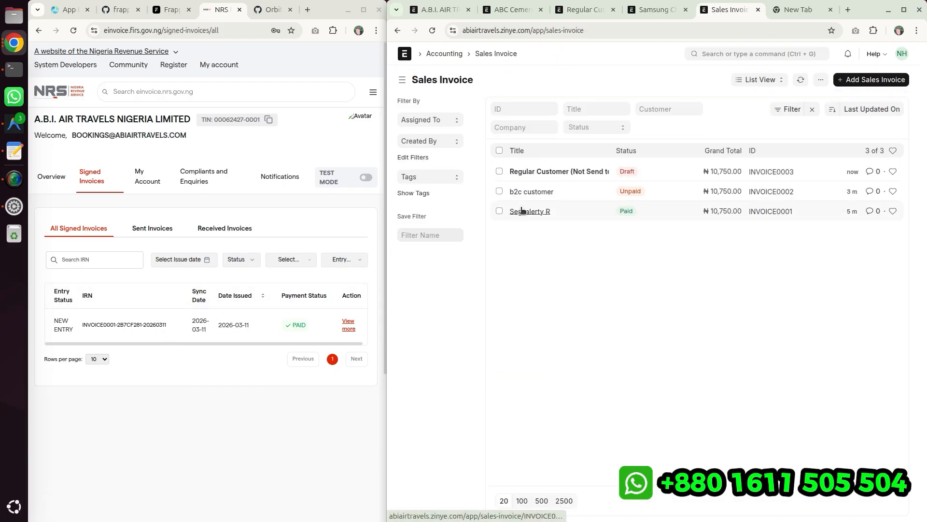
click(546, 214)
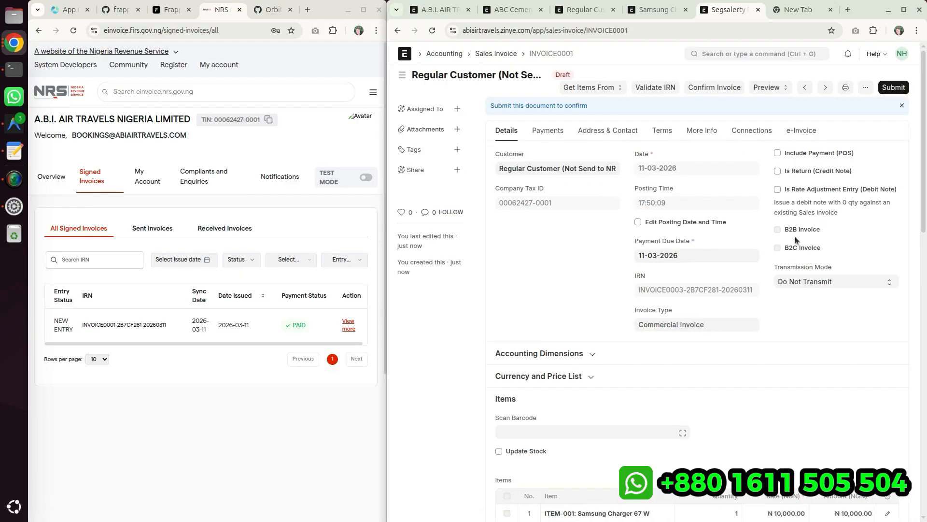
drag(782, 207, 830, 207)
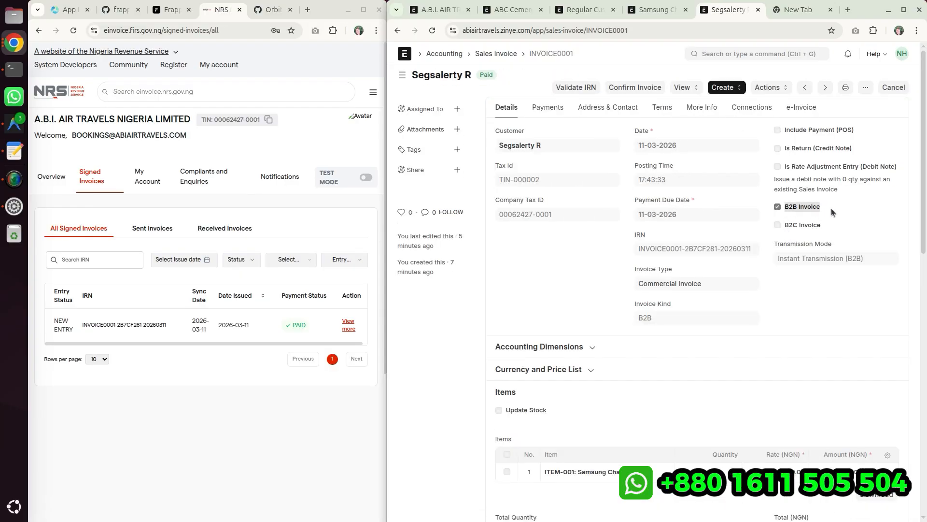
click(496, 54)
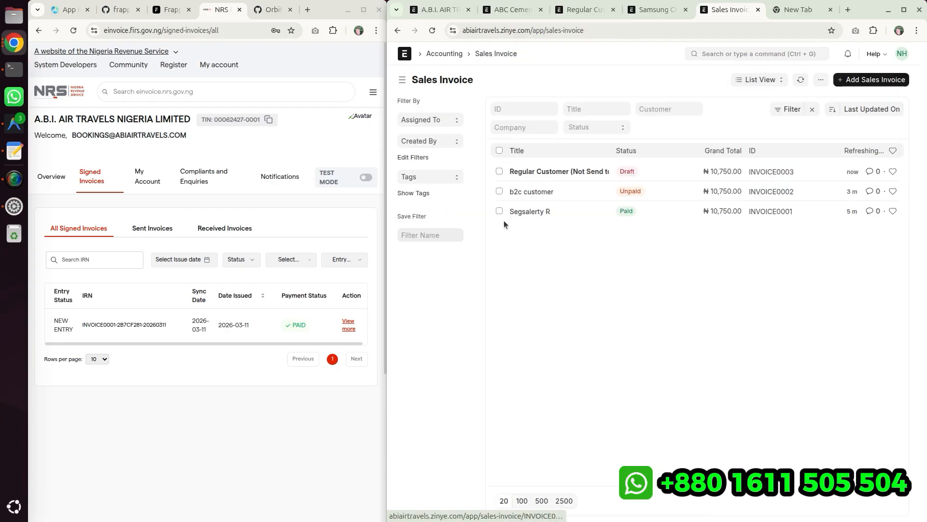
click(523, 192)
drag(783, 225, 826, 227)
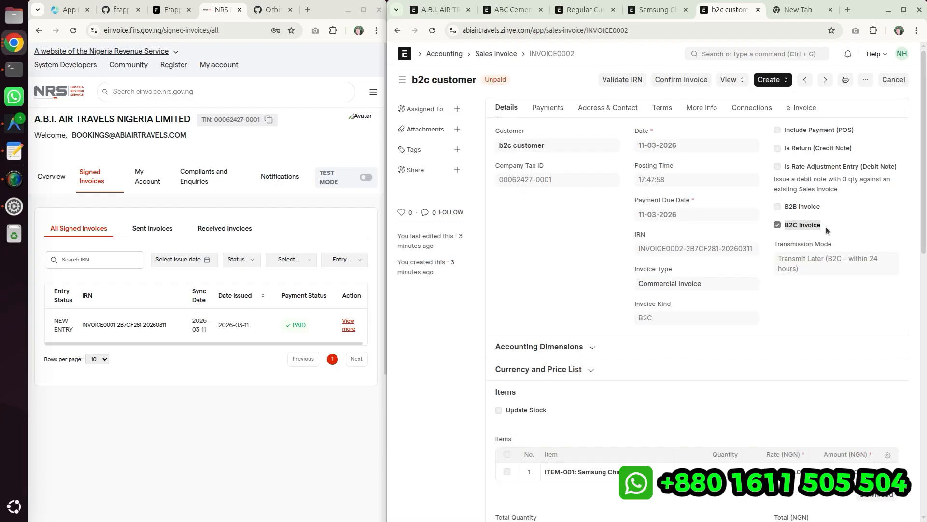
click(537, 237)
click(490, 57)
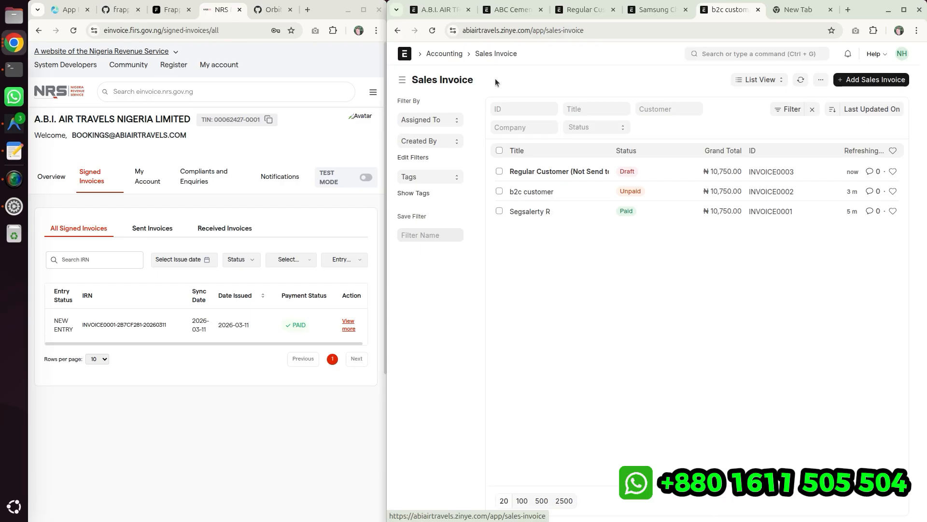
click(528, 174)
drag(789, 231, 824, 255)
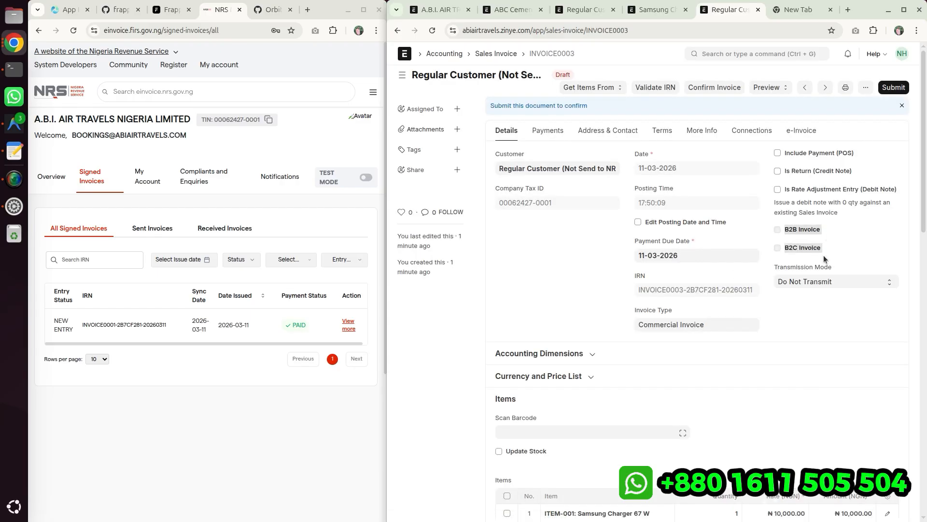
click(824, 255)
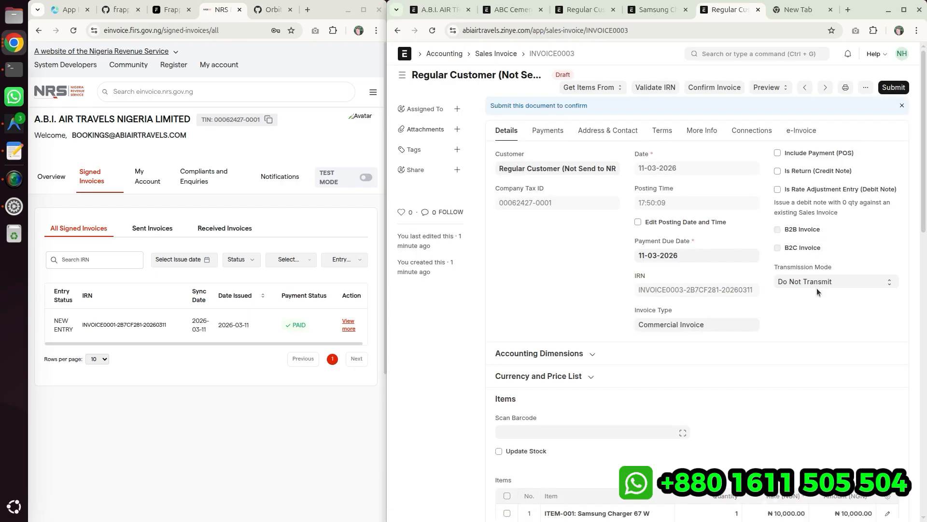
- Submit the Regular Customer (Not Send to NRS) invoice with transmission mode Do Not Transmit
click(816, 288)
click(818, 282)
click(892, 85)
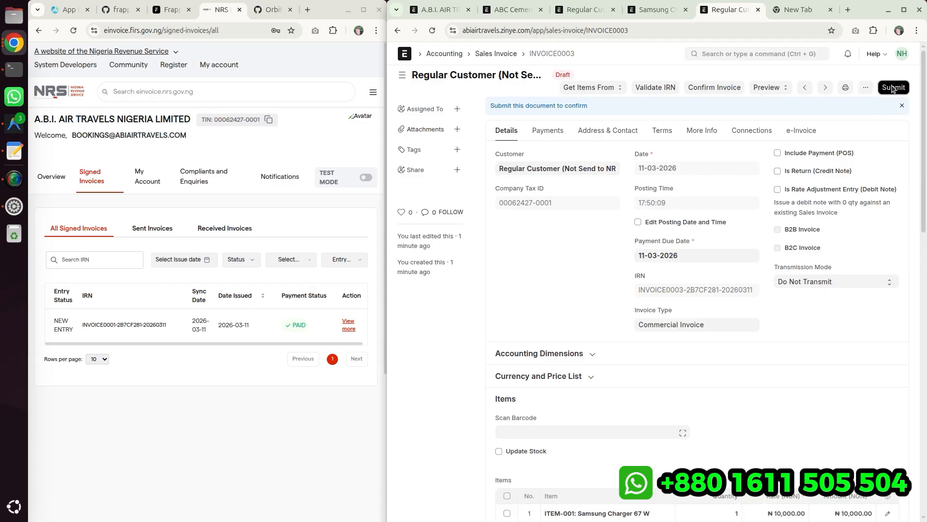
click(764, 127)
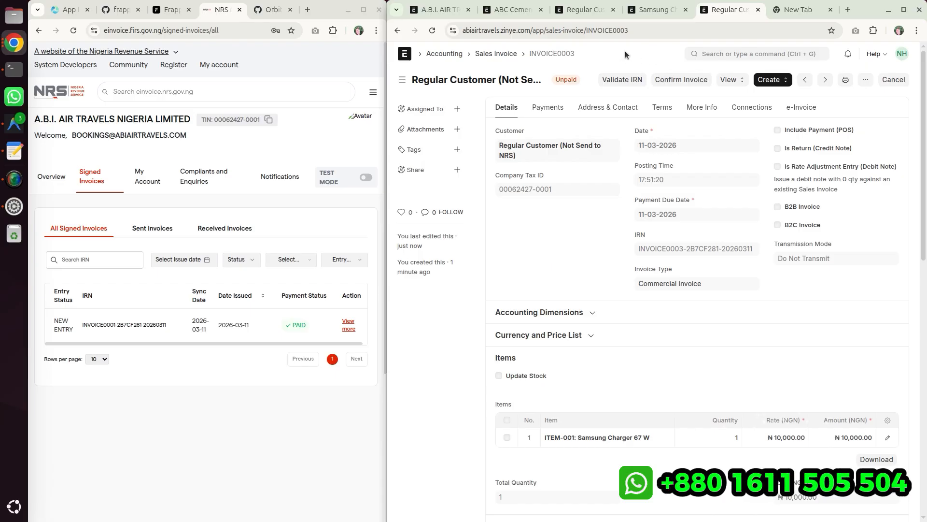
- Create a new sales invoice for customer Segsalerty R with ITEM-001 as the line item and save it
click(494, 54)
click(850, 79)
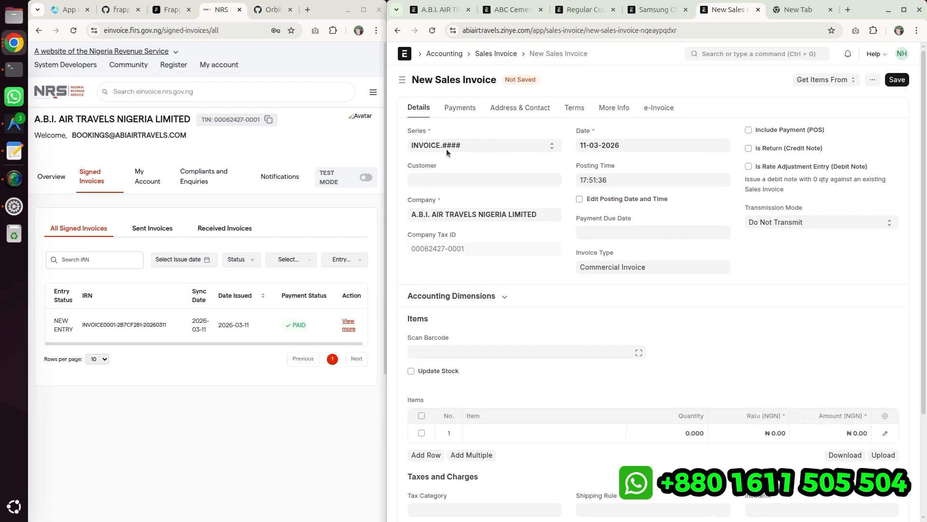
click(434, 178)
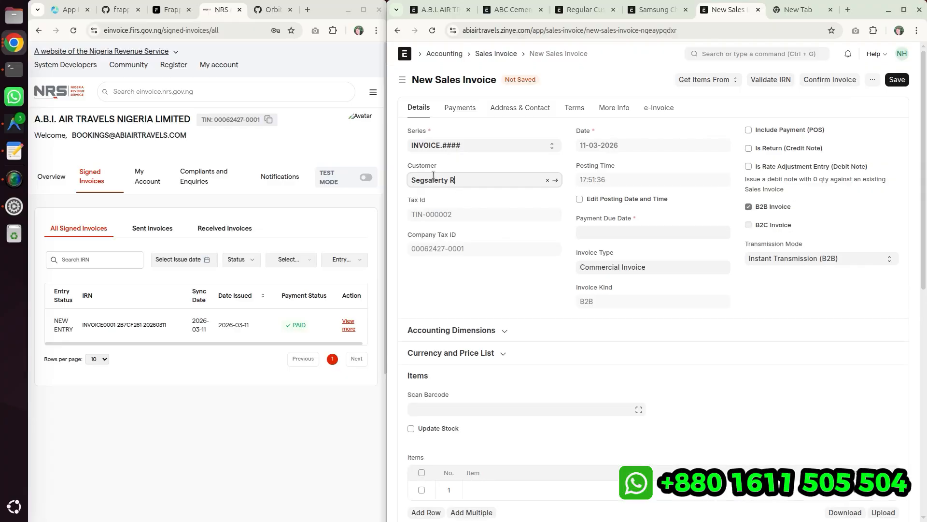
drag(754, 207, 796, 211)
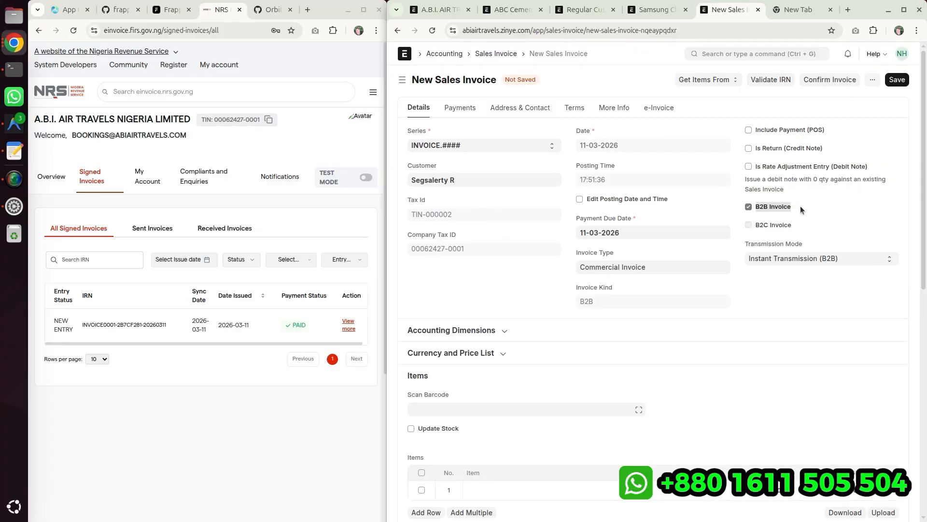
scroll(613, 396, down, 4)
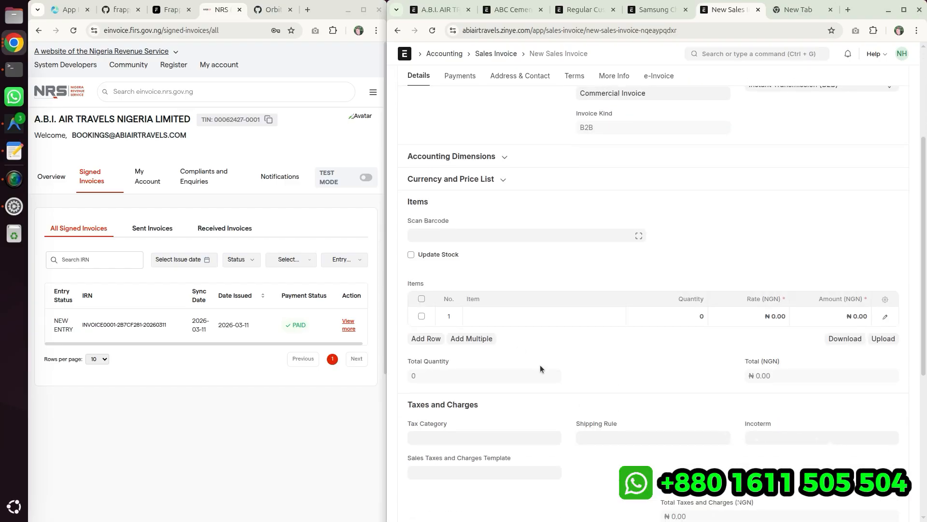
click(513, 315)
click(511, 344)
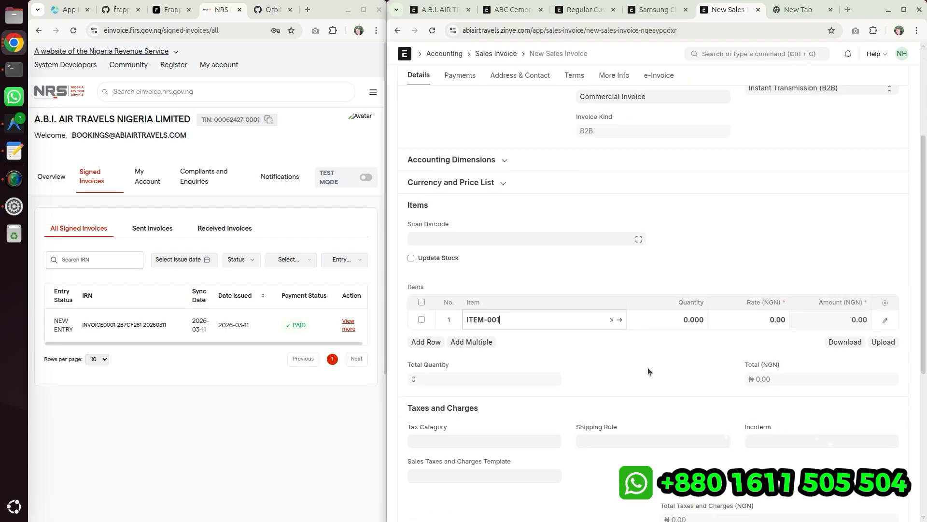
scroll(676, 368, up, 4)
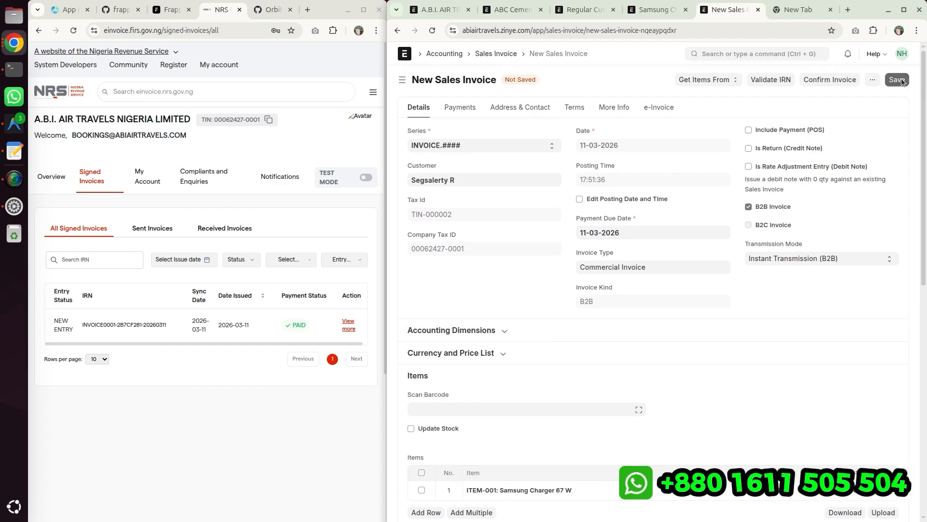
click(898, 79)
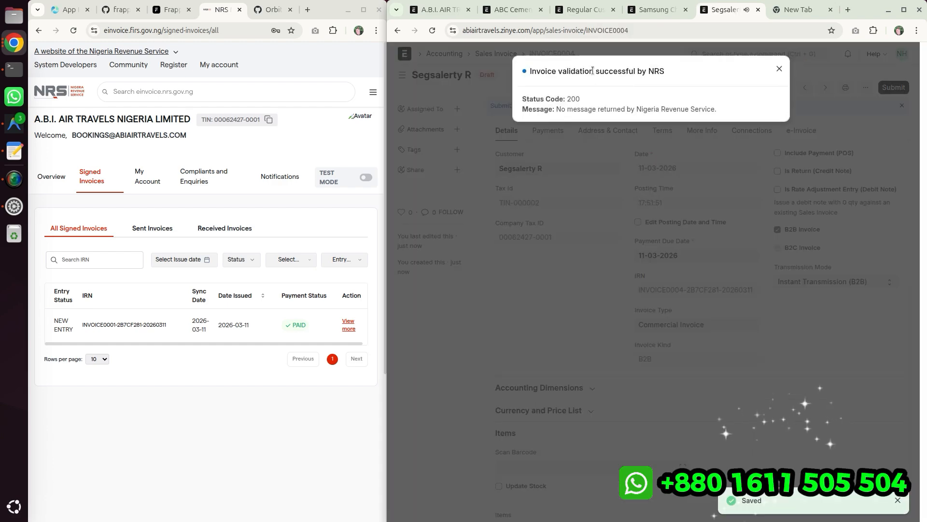
- Dismiss the NRS validation notice and submit the Segsalerty R invoice
drag(531, 72, 718, 113)
click(718, 110)
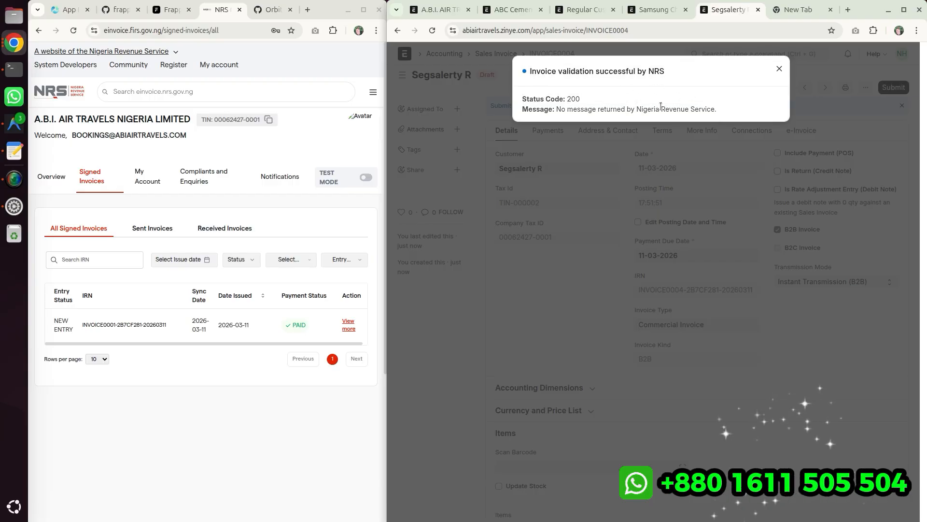
drag(556, 109, 739, 118)
click(779, 69)
click(893, 87)
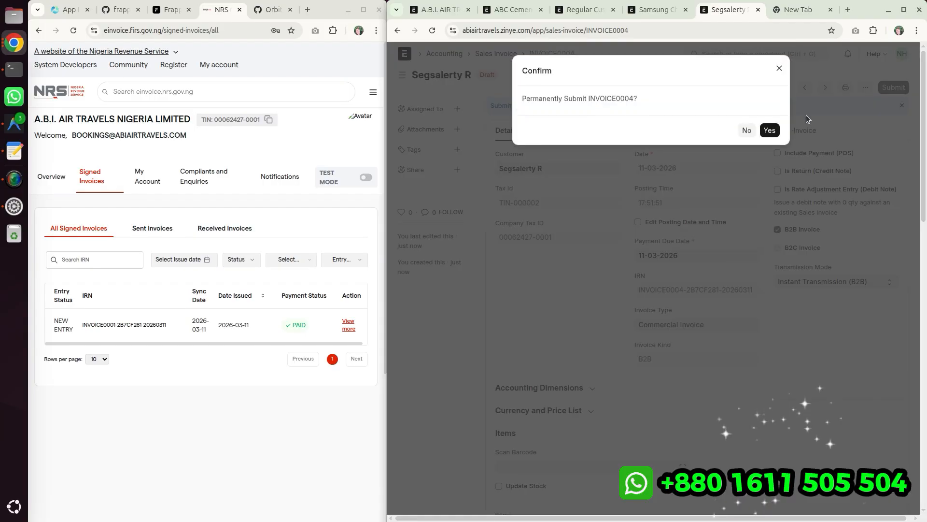
click(765, 129)
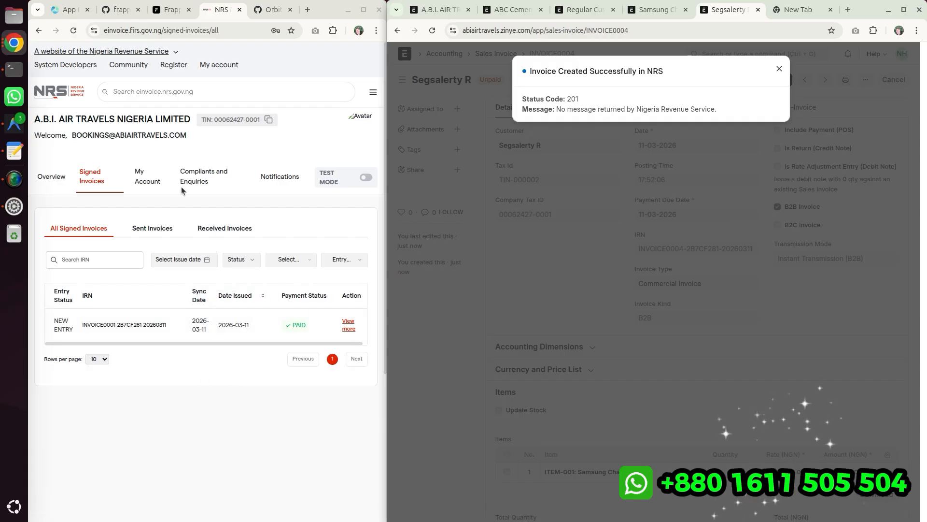
- Copy the new invoice's IRN from the refreshed NRS signed invoices list and search for it on the ERPNext invoice
click(73, 30)
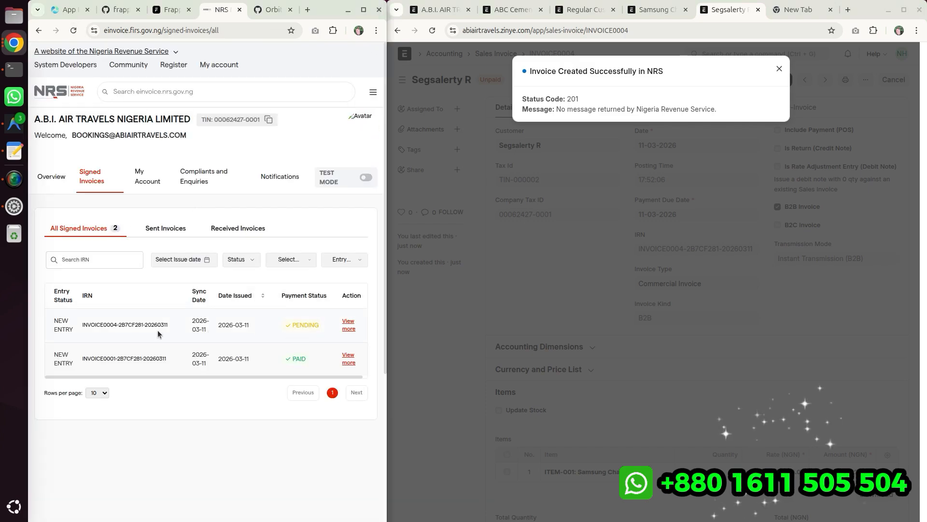
mouse_move(81, 325)
mouse_down()
mouse_move(172, 325)
mouse_move(80, 326)
mouse_up()
right_click(94, 324)
click(118, 337)
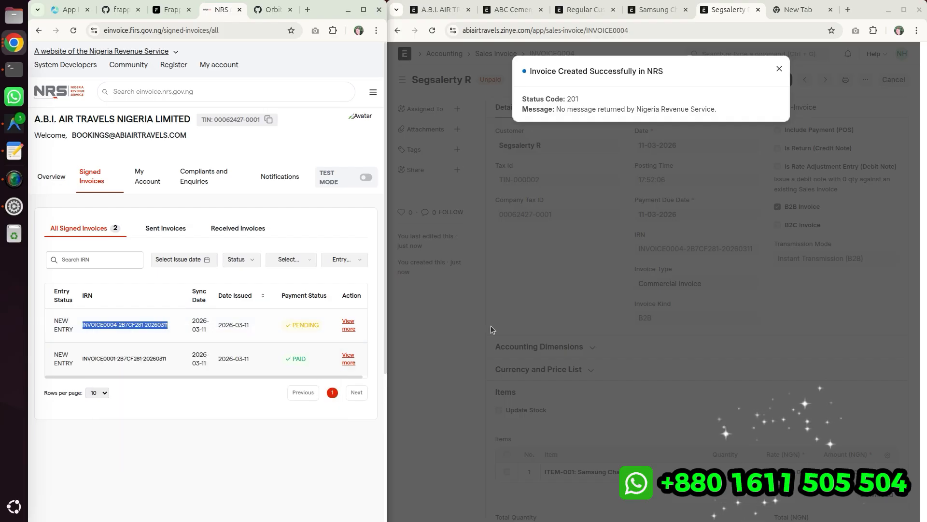
click(544, 294)
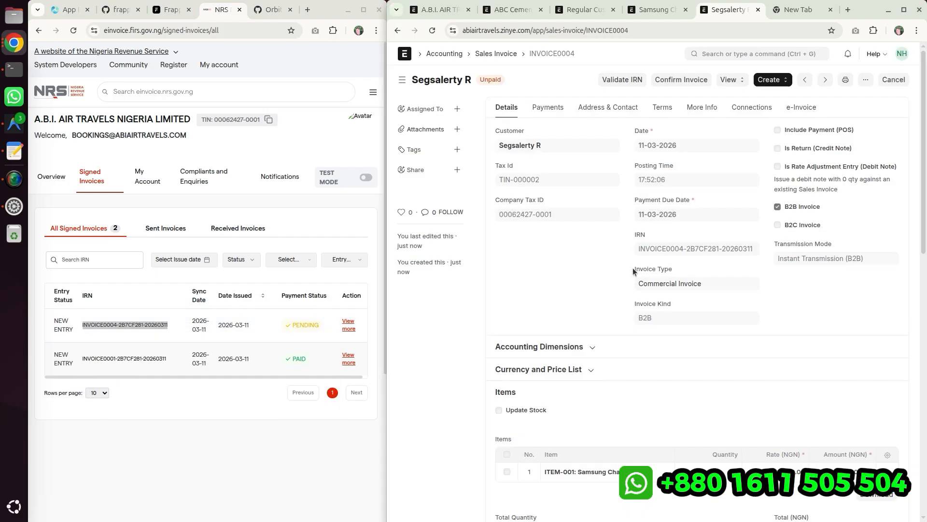
key(ctrl+f)
key(ctrl+v)
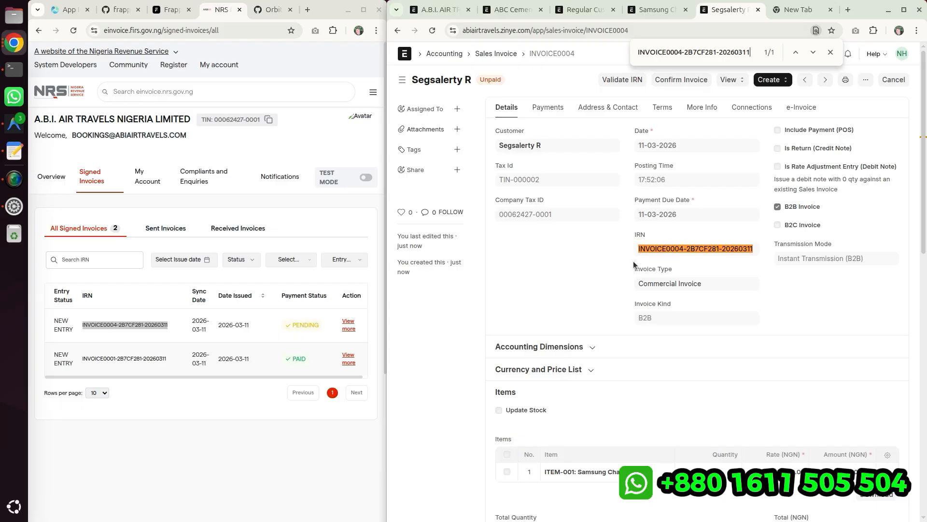
click(831, 51)
- Validate the Segsalerty R invoice's IRN with NRS and close the result
click(610, 79)
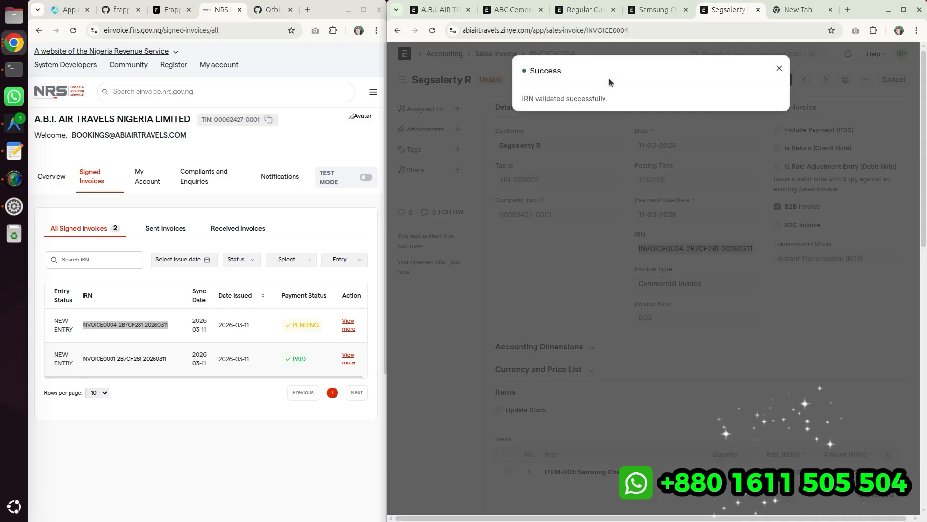
drag(518, 99, 638, 100)
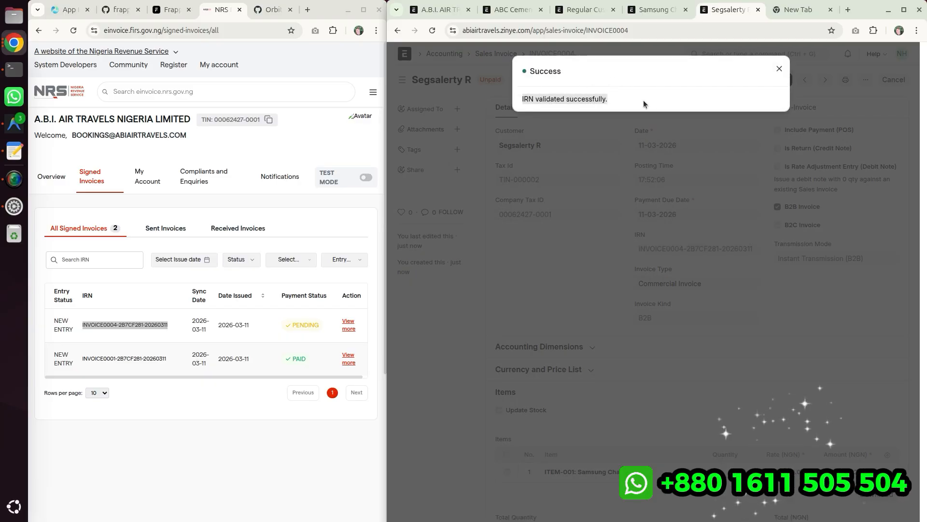
click(778, 68)
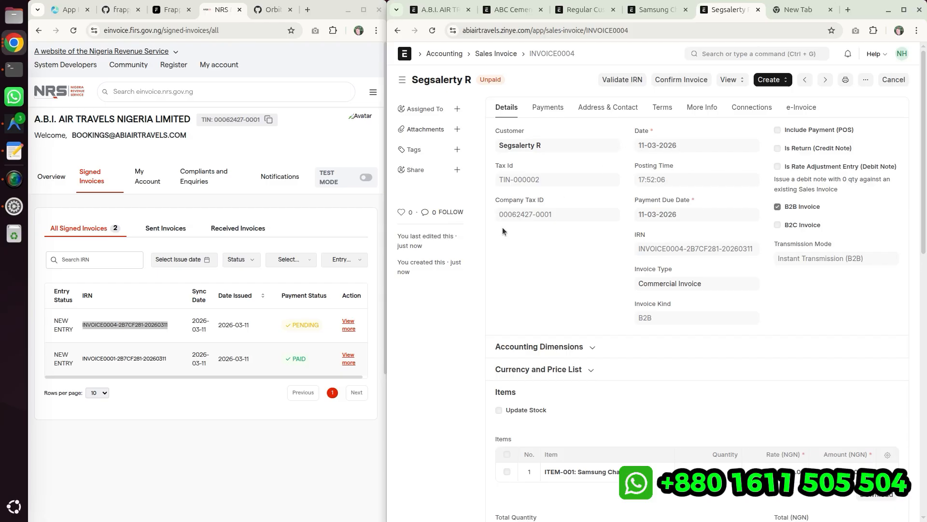
- Create a payment entry for the invoice with mode of payment Cash, then save and submit it
click(771, 79)
click(777, 95)
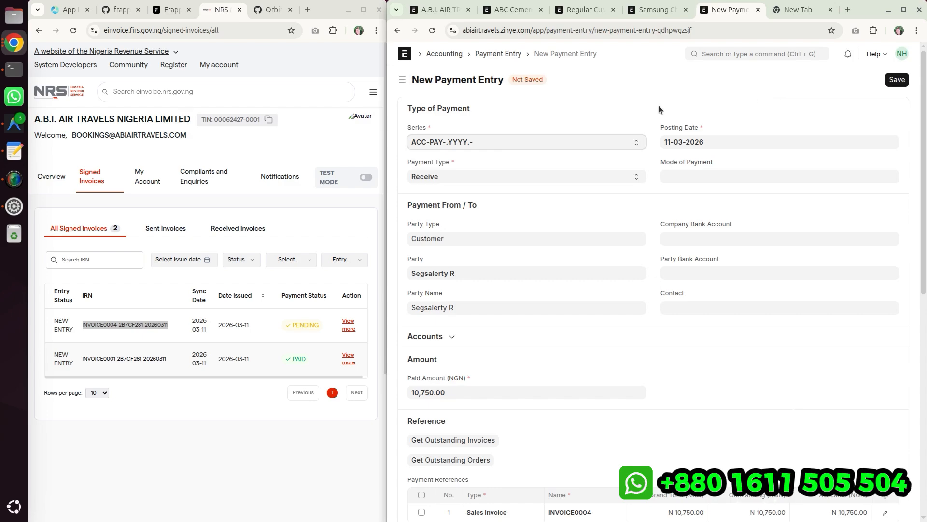
click(686, 178)
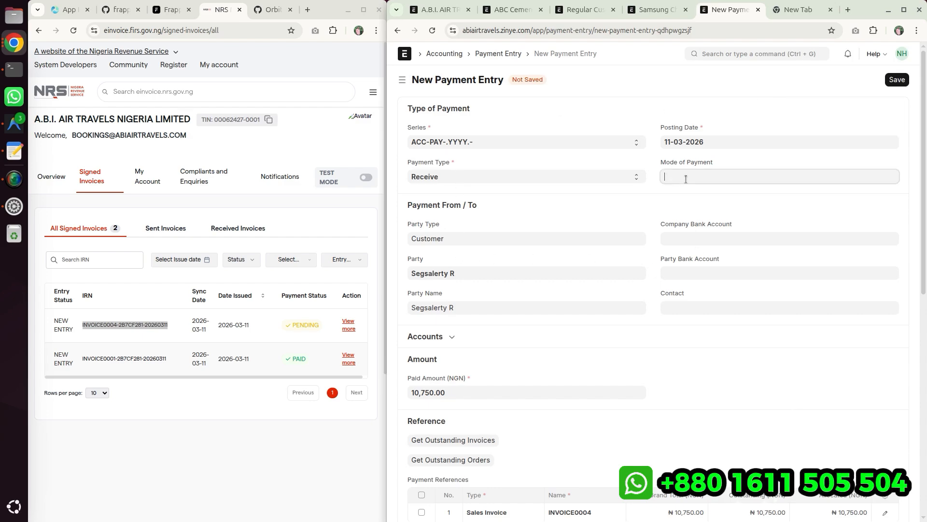
click(683, 264)
scroll(506, 348, down, 3)
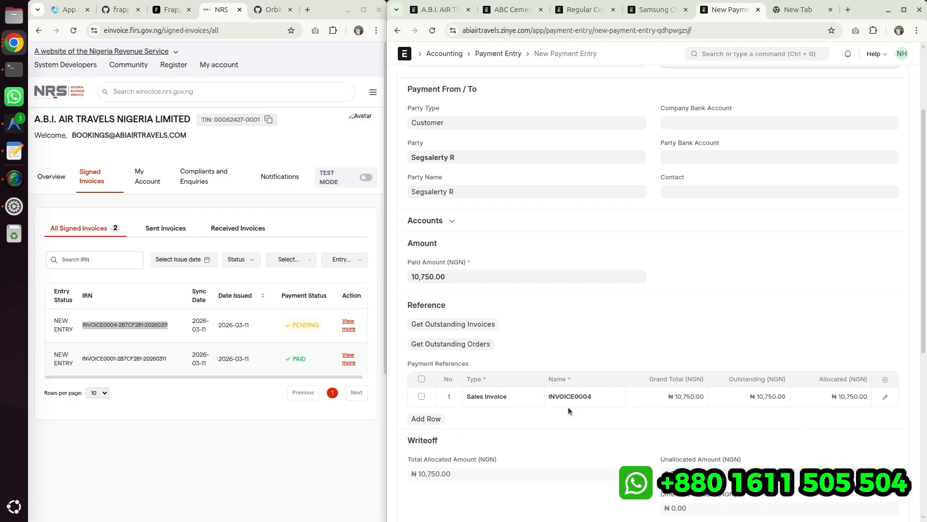
scroll(655, 402, down, 4)
scroll(664, 398, up, 7)
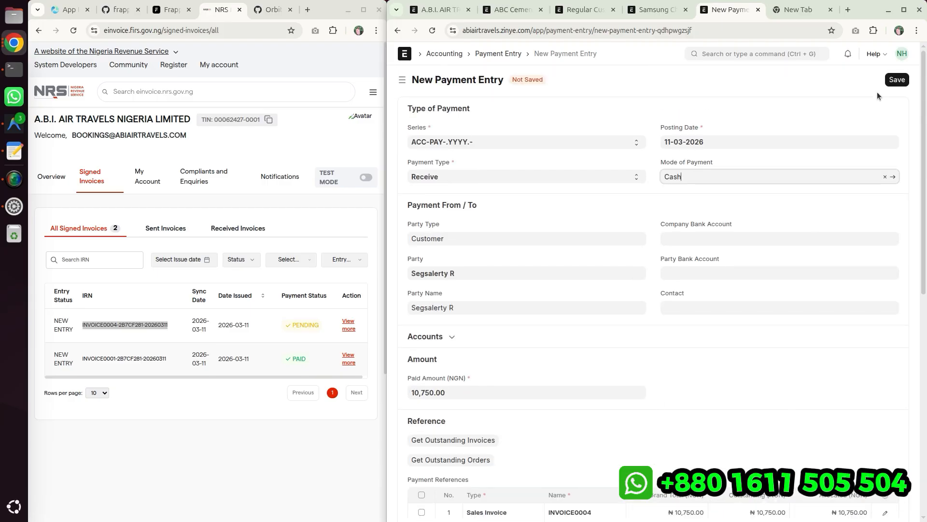
click(896, 79)
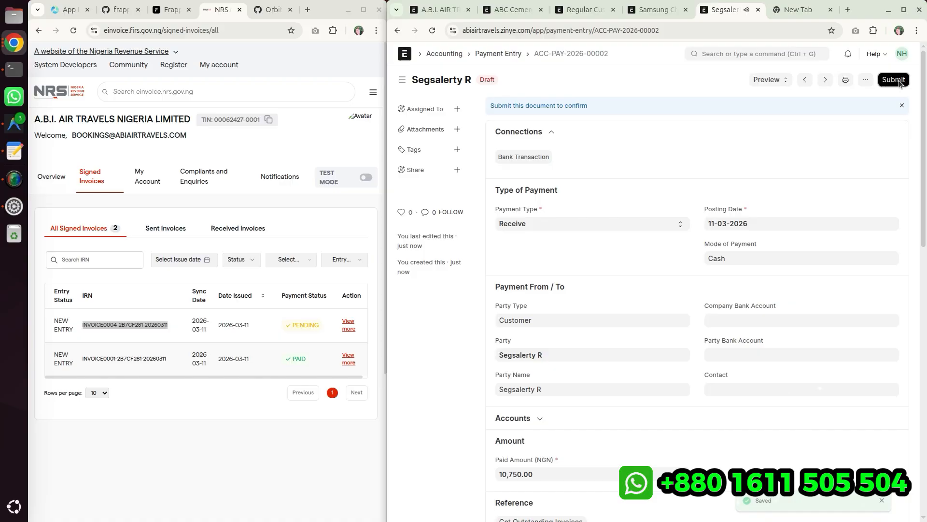
click(893, 80)
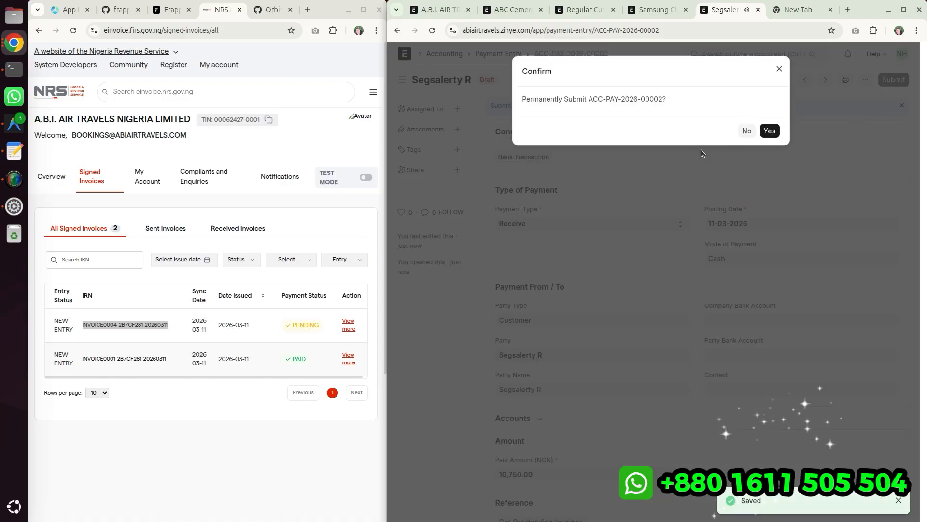
click(769, 130)
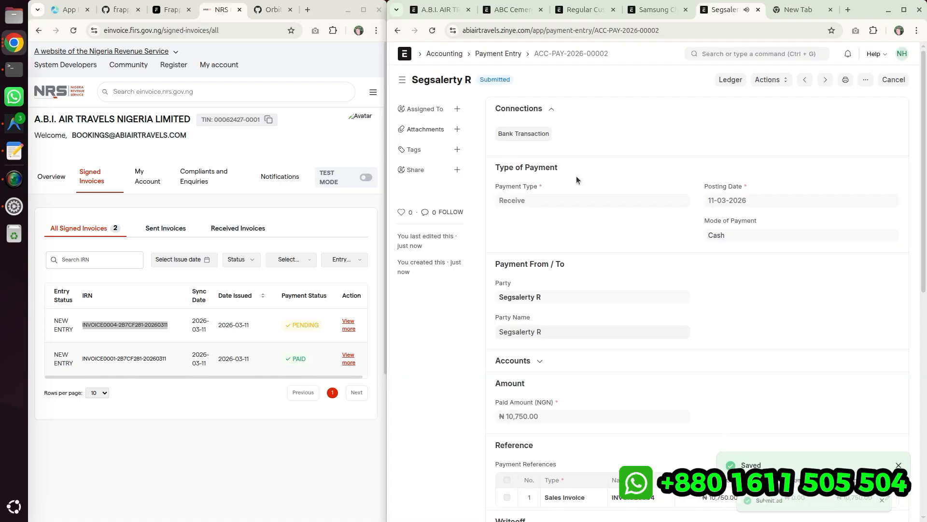
- Return to the invoice and check its payment status in the NRS signed invoices list
click(397, 31)
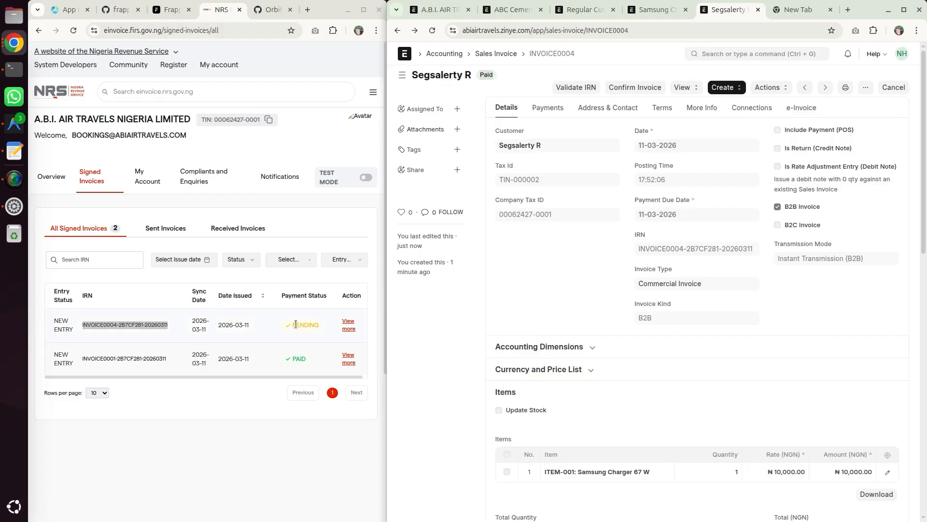
drag(296, 324, 313, 325)
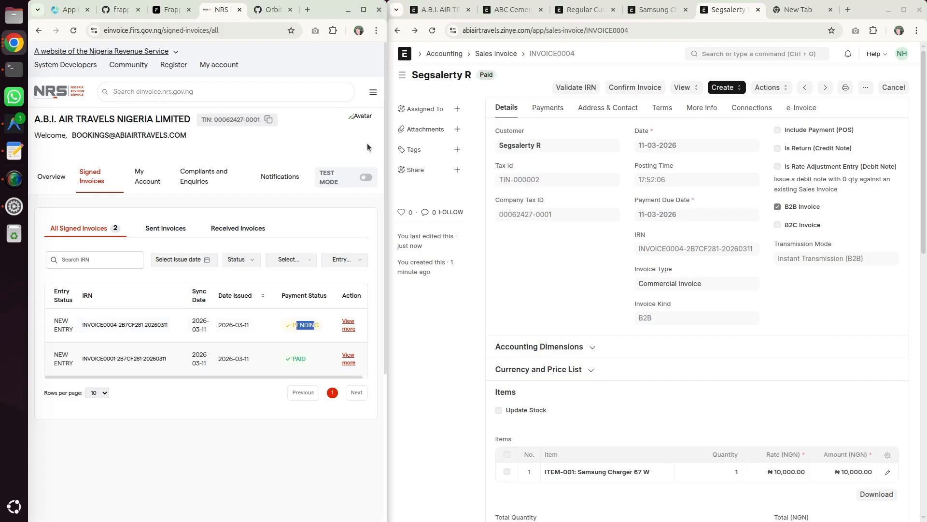
- Reload the NRS signed invoices list and check the invoice's payment status
click(308, 324)
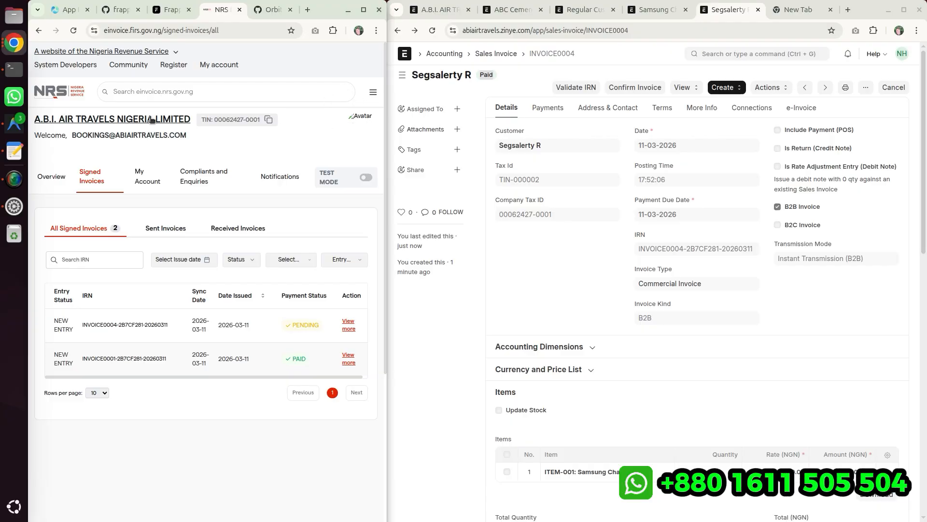
click(74, 31)
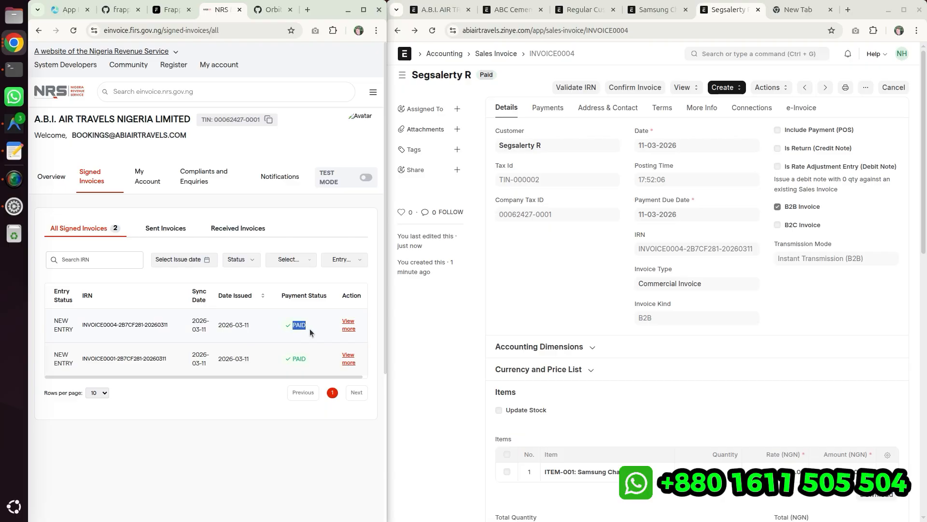
click(563, 251)
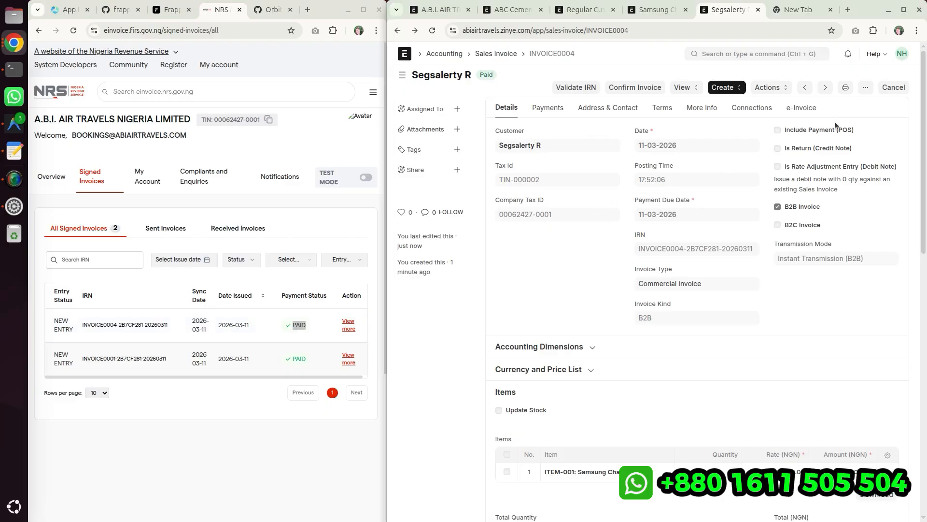
- Cancel the Segsalerty R invoice INVOICE0004, confirming the permanent cancellation and closing the message
click(893, 88)
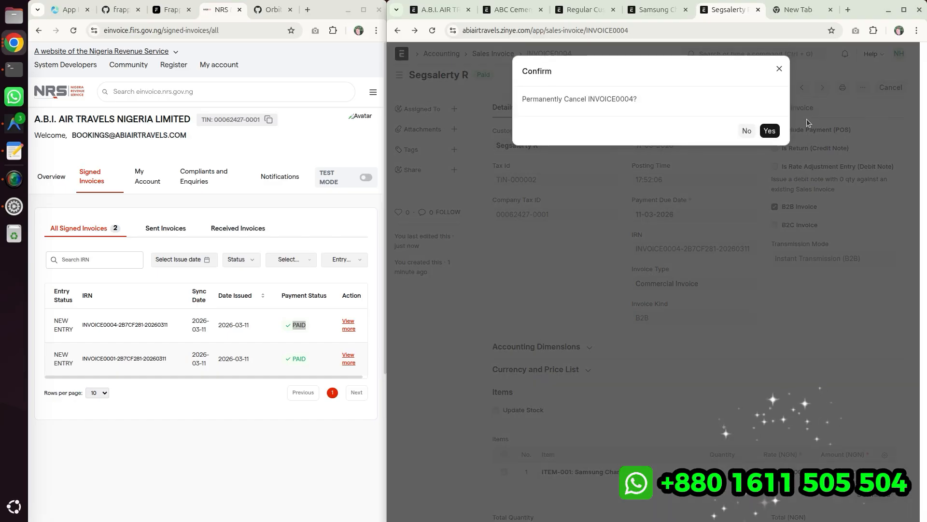
click(772, 127)
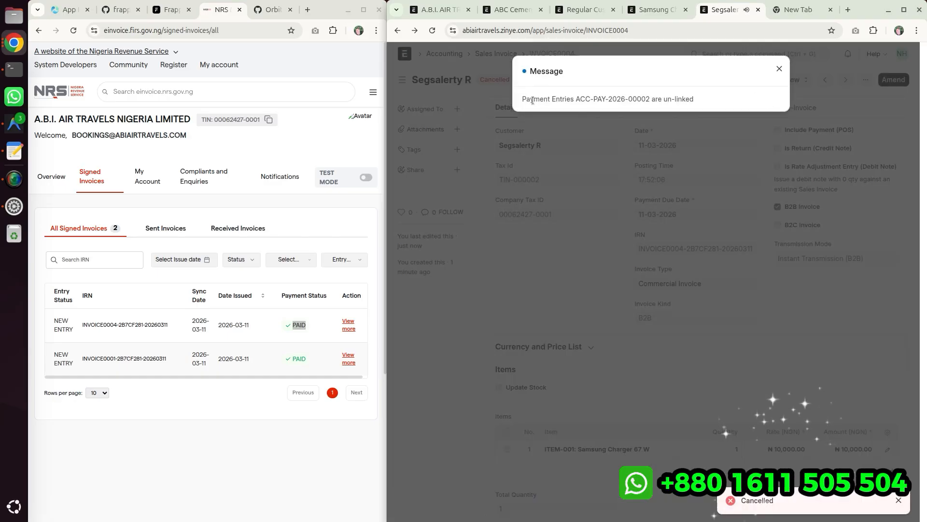
drag(533, 100, 722, 97)
click(779, 69)
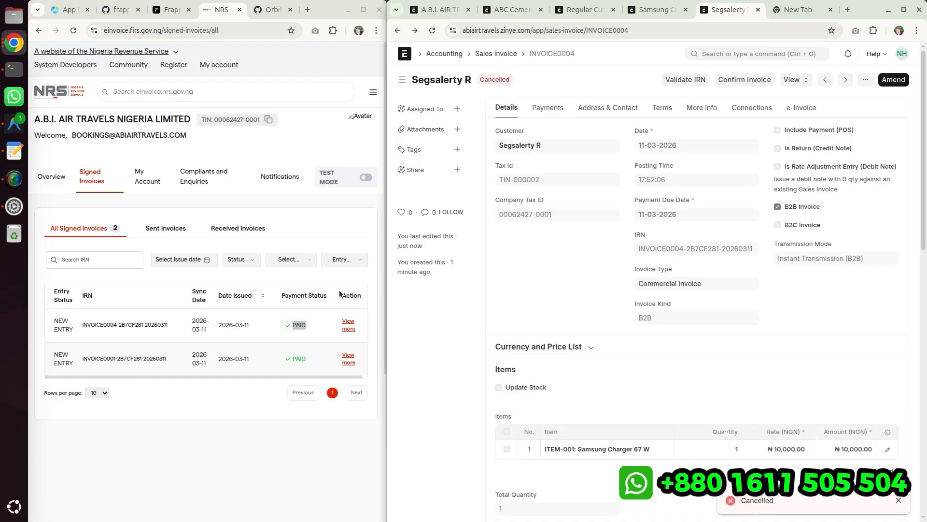
- Reload the NRS signed invoices list and check the cancelled invoice's payment status
click(319, 327)
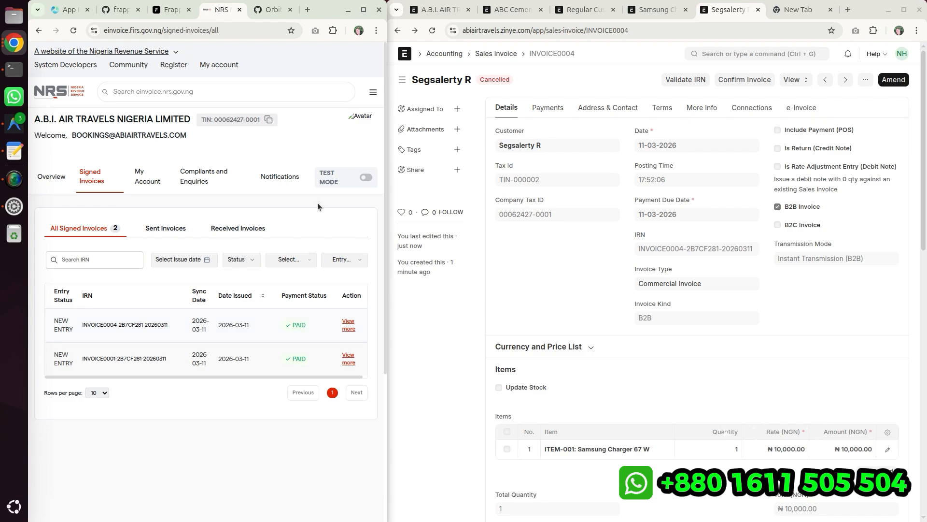
click(73, 30)
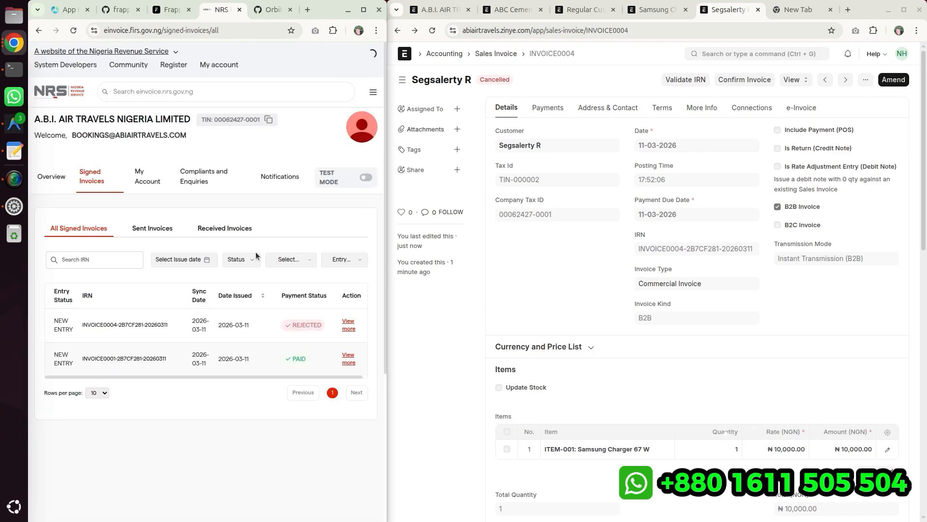
drag(288, 323, 318, 324)
click(320, 325)
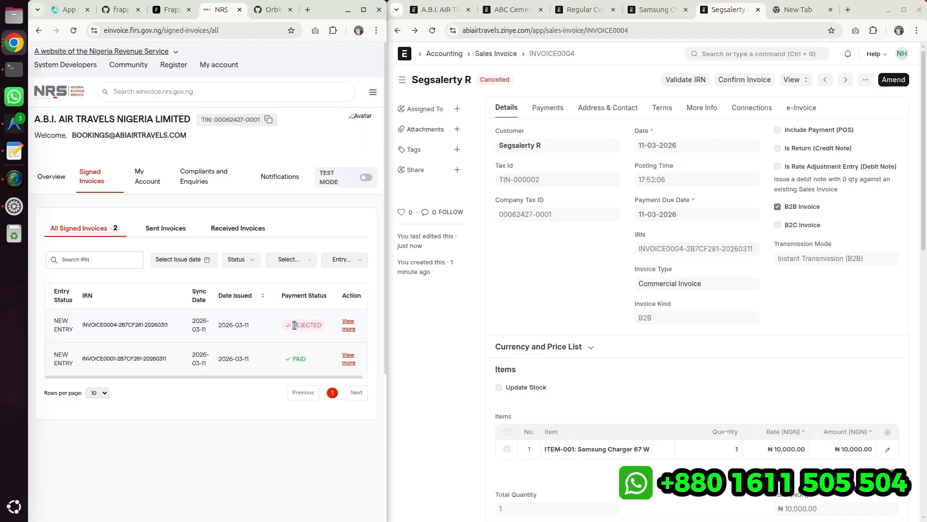
double_click(323, 324)
click(322, 324)
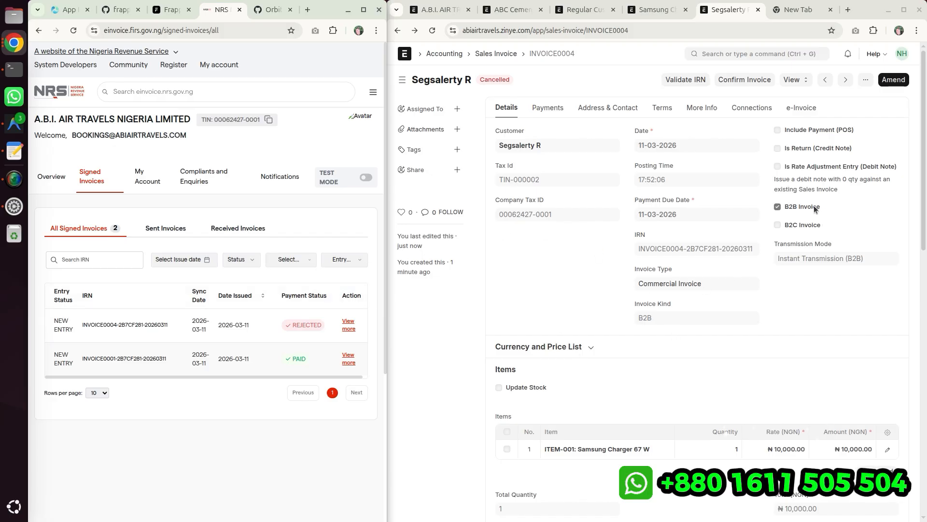
- Open the b2c customer invoice from the sales invoice list and review its transmission mode
drag(784, 206, 819, 210)
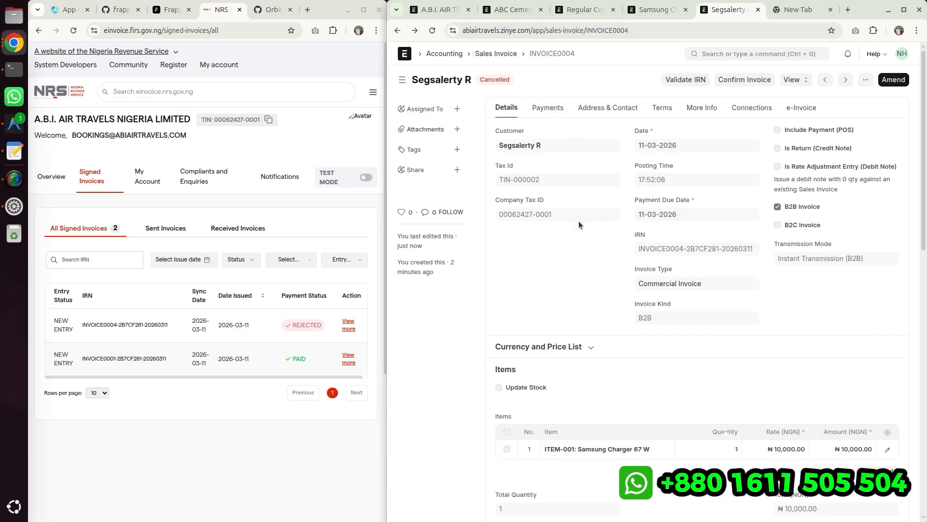
click(503, 54)
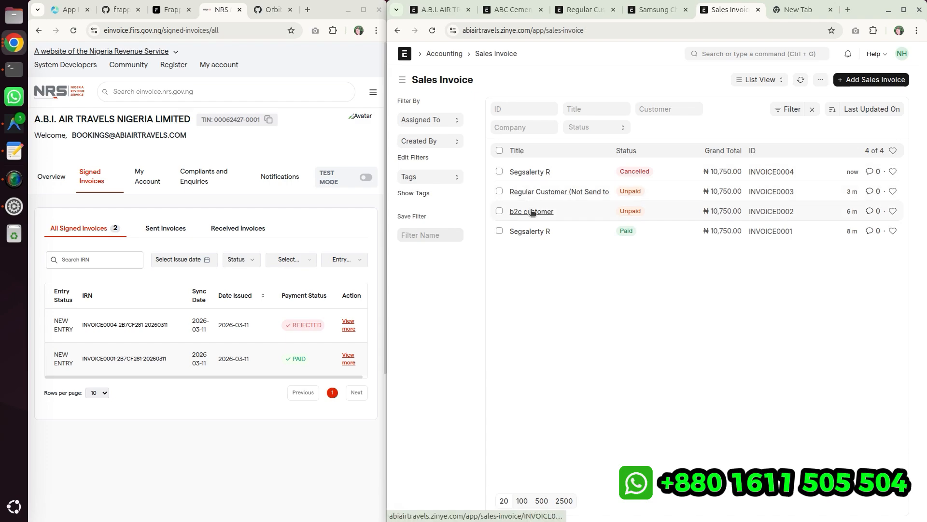
click(529, 211)
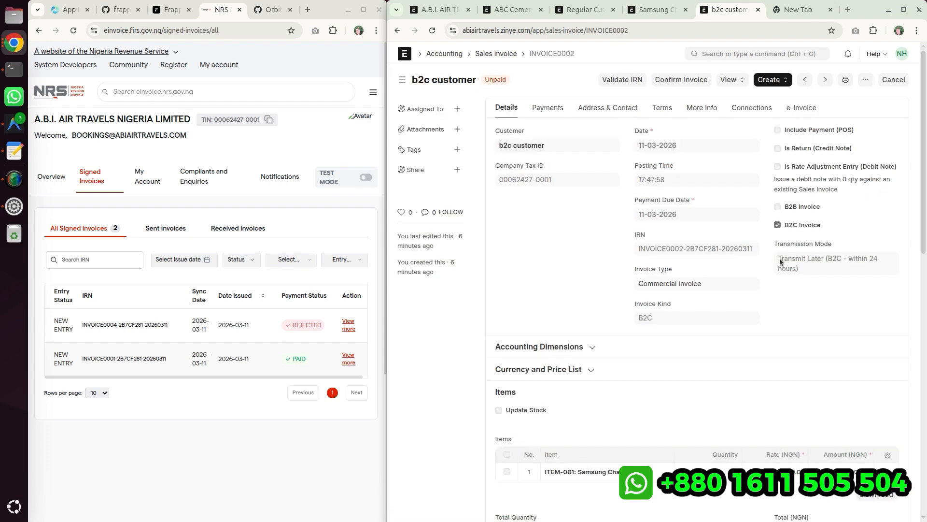
mouse_move(775, 259)
mouse_down()
mouse_move(810, 270)
mouse_move(784, 260)
mouse_up()
click(810, 269)
click(778, 259)
- Open the Regular Customer (Not Send to NRS) invoice and review its transmission mode and invoice type options
click(496, 54)
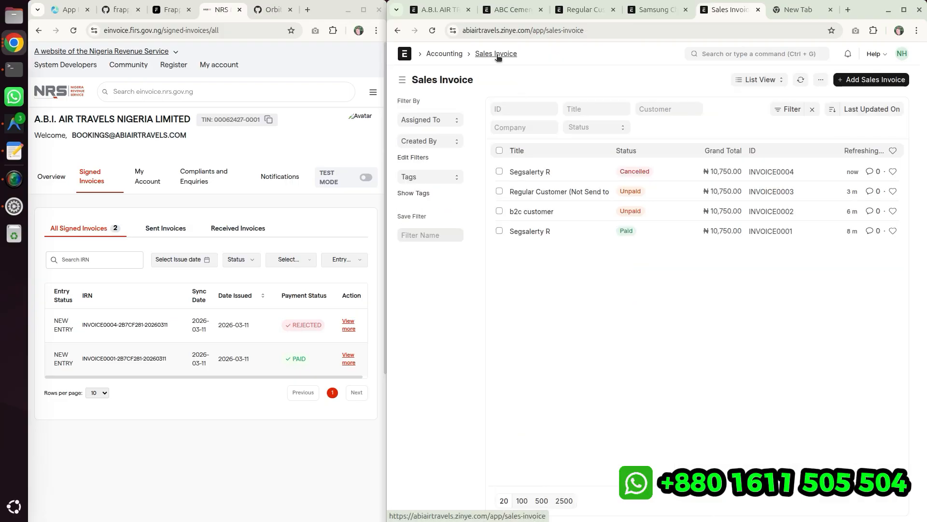
click(527, 193)
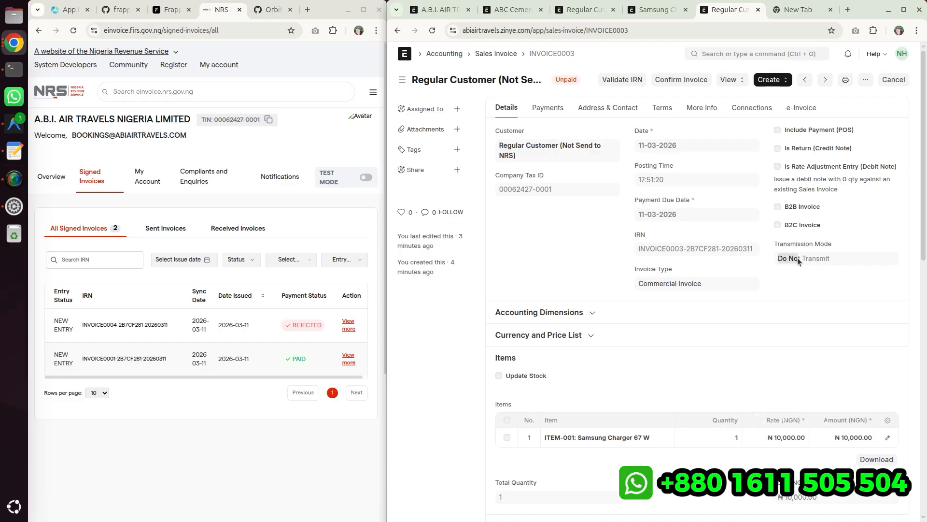
click(833, 259)
click(770, 263)
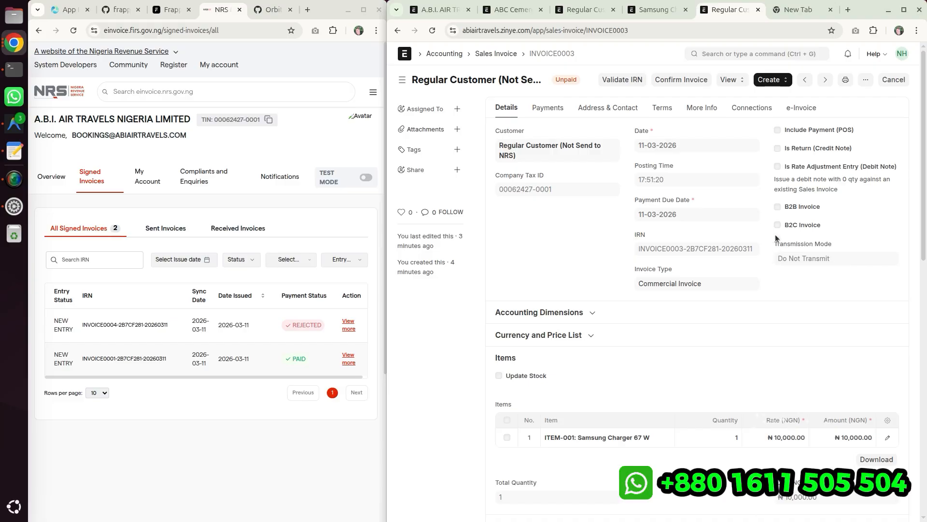
click(824, 224)
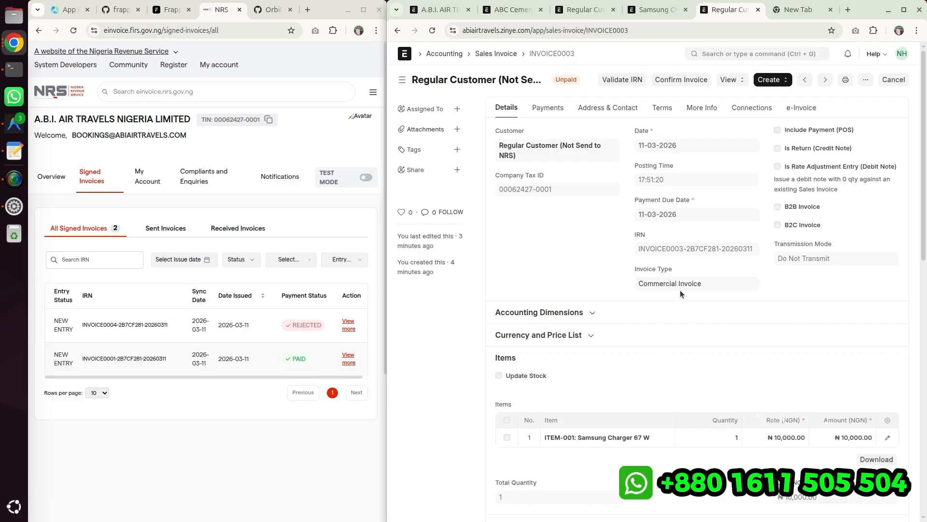